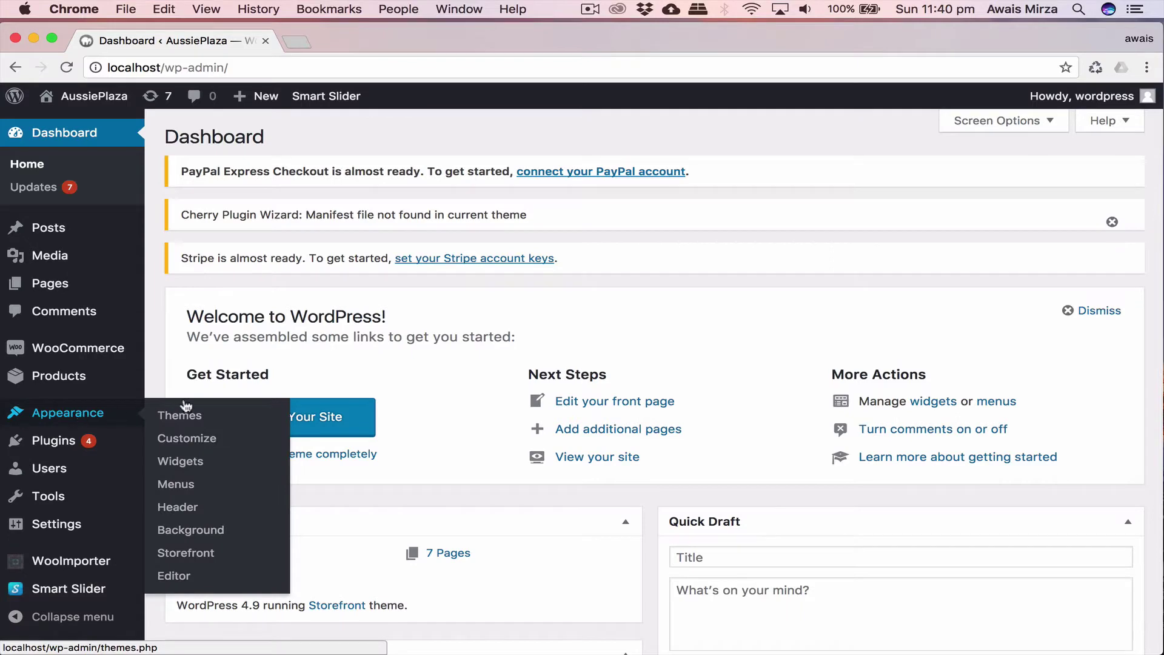
# Open the upload form for adding a new WordPress theme from a .zip file.
pyautogui.click(193, 418)
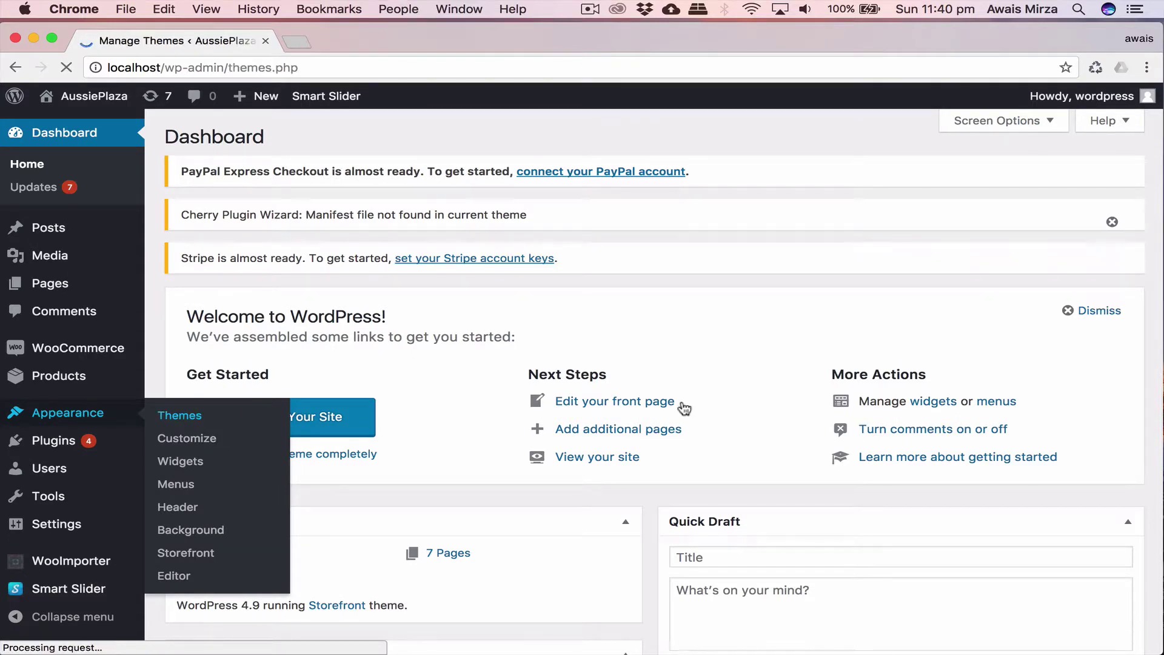
pyautogui.scroll(-4, 684, 409)
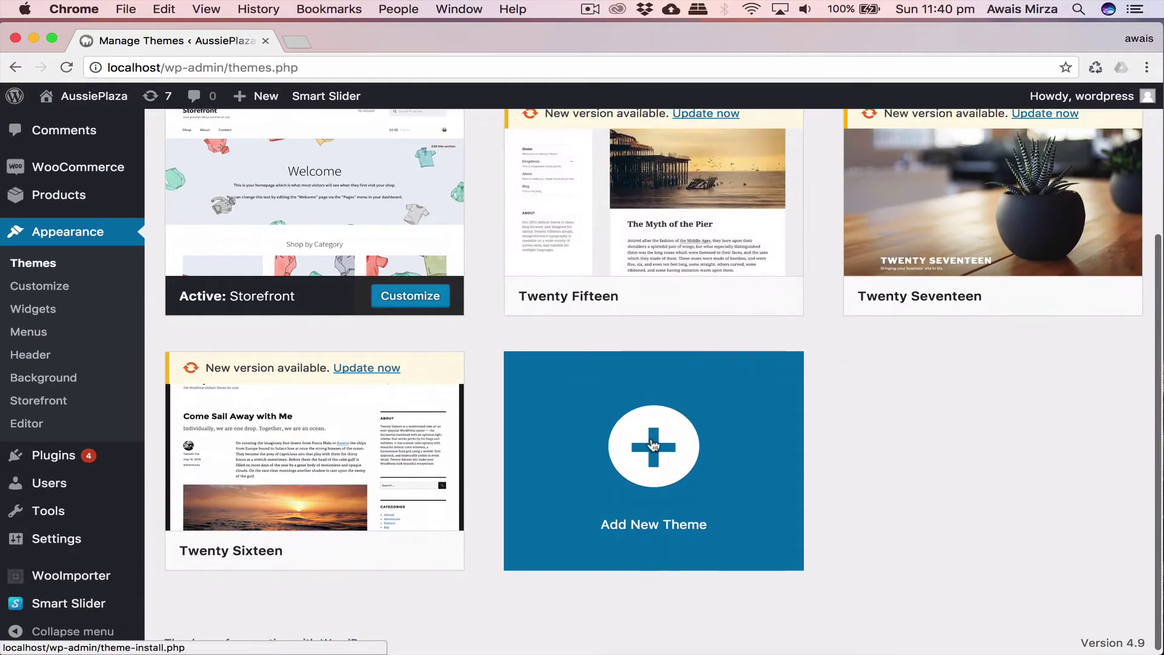
pyautogui.click(654, 446)
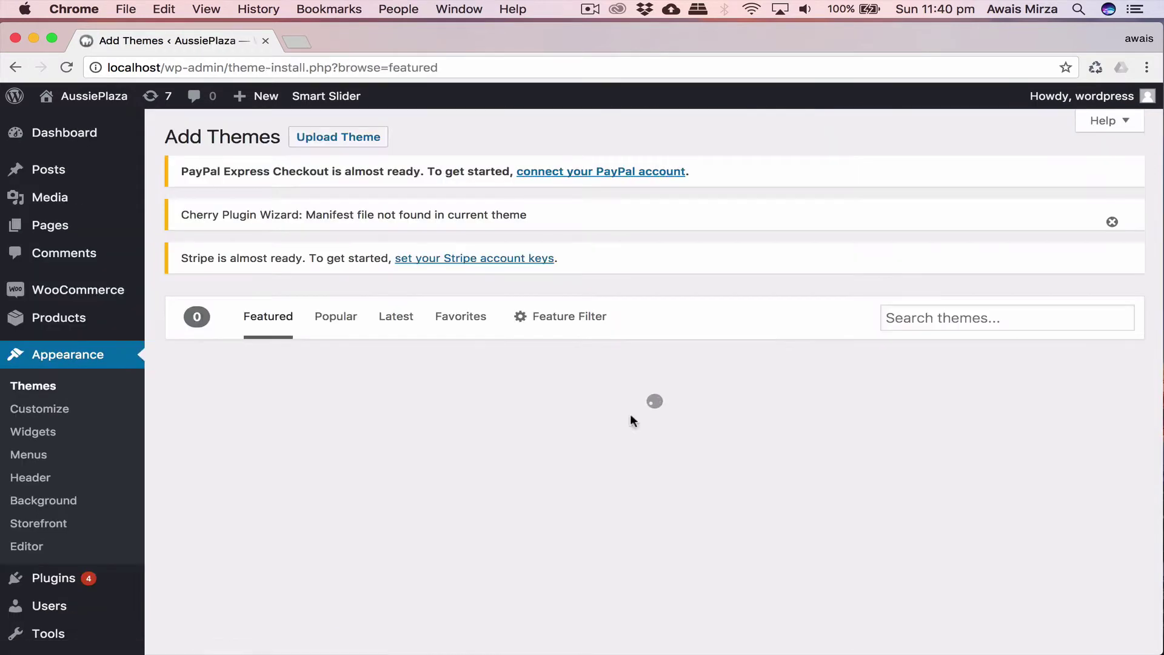
pyautogui.click(336, 140)
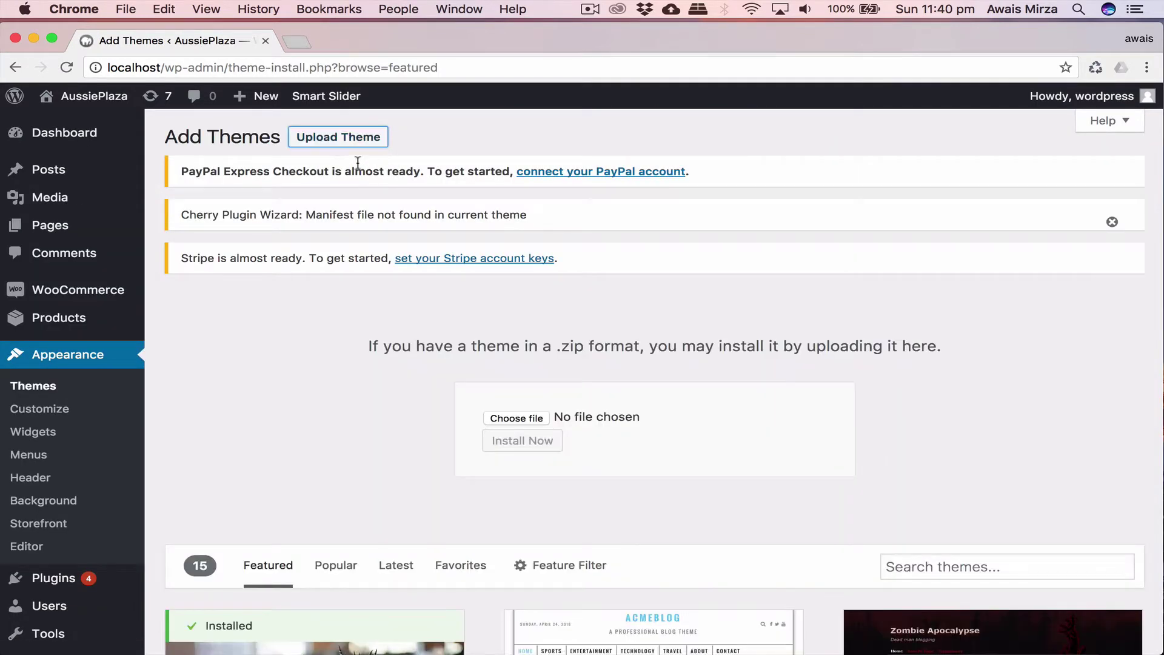
# Choose wapuula.zip from the theme folder inside the template_62666 folder in Downloads as the theme file to upload.
pyautogui.click(520, 418)
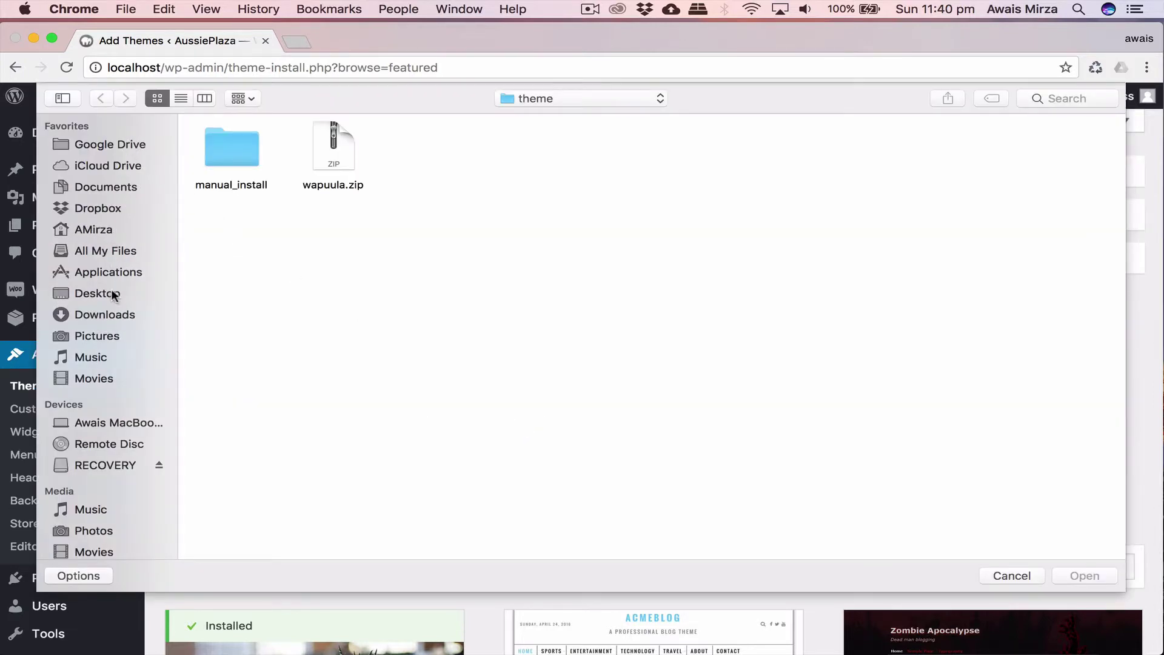
pyautogui.click(106, 314)
pyautogui.click(333, 156)
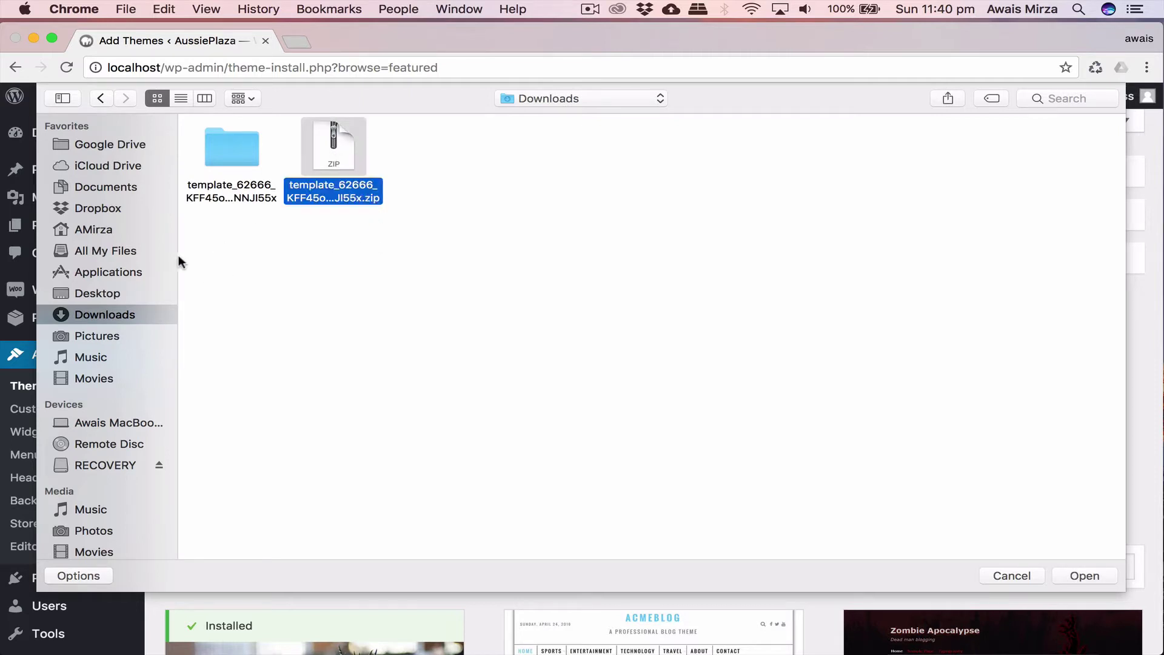
pyautogui.click(529, 237)
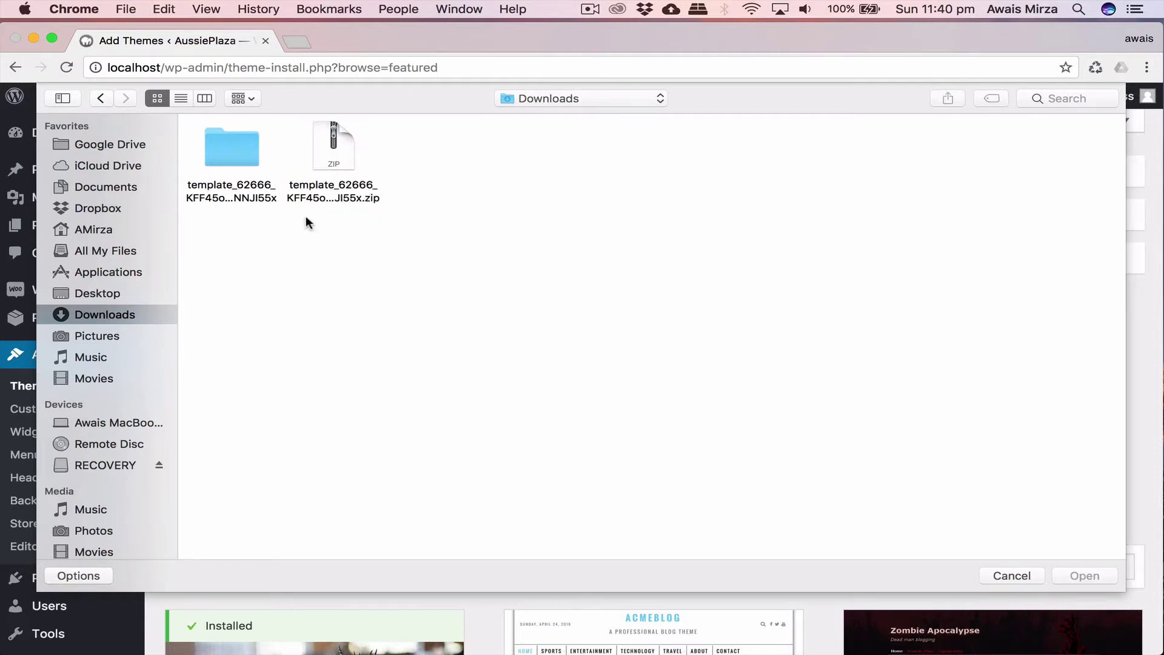
pyautogui.doubleClick(227, 155)
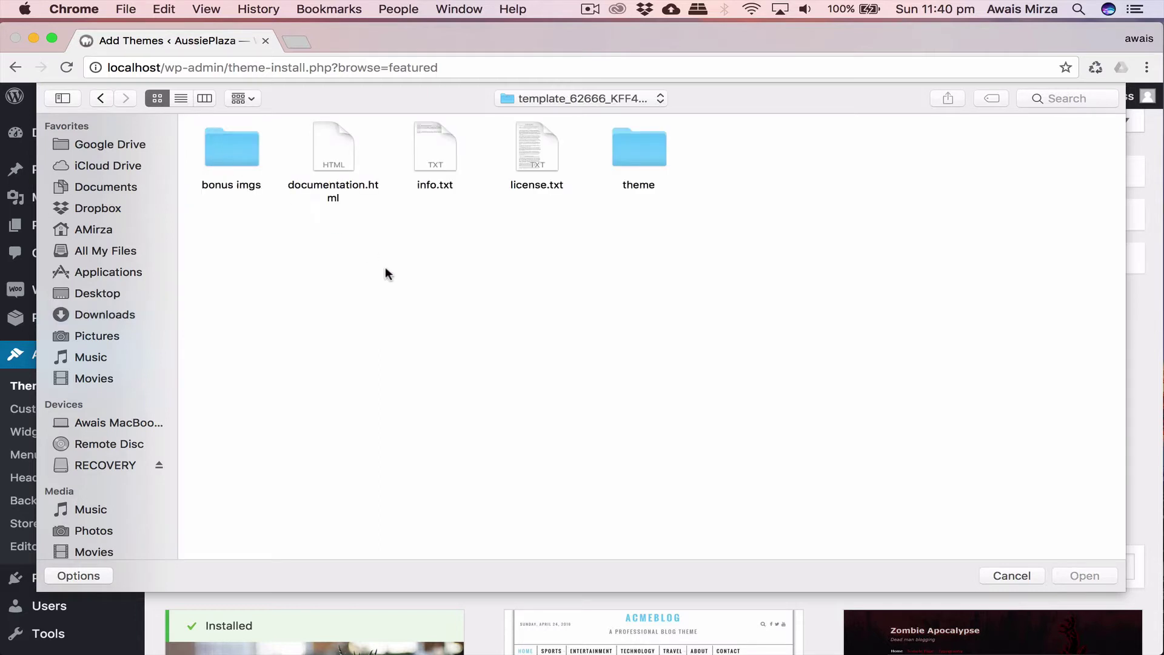
pyautogui.doubleClick(627, 137)
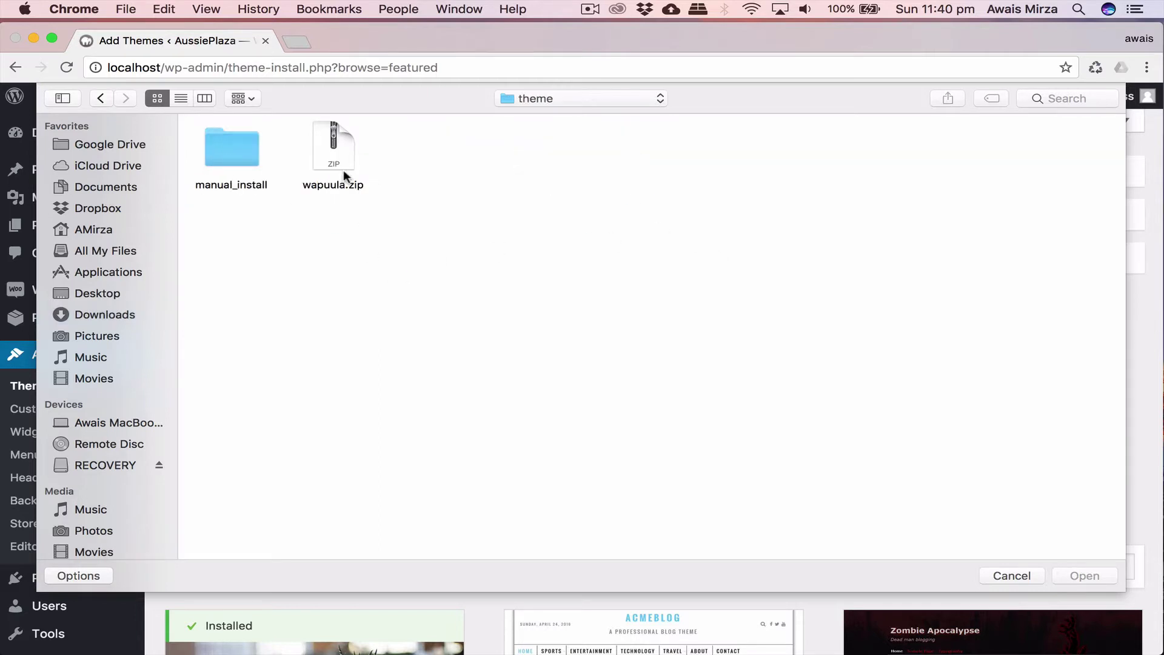
pyautogui.click(347, 139)
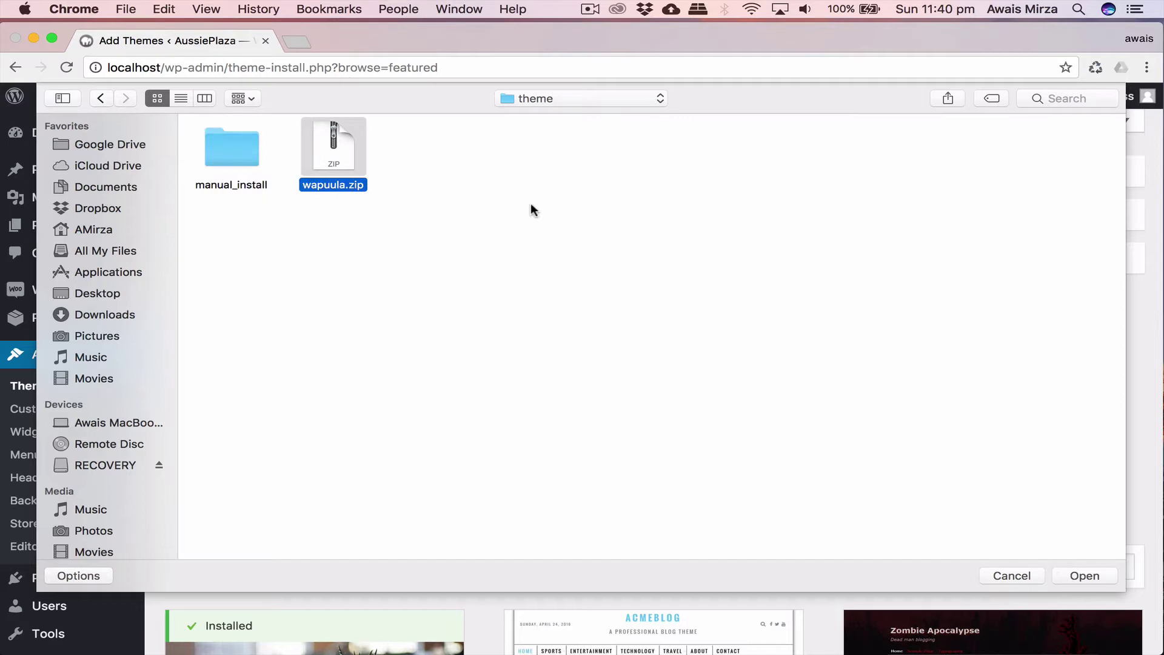
pyautogui.doubleClick(347, 146)
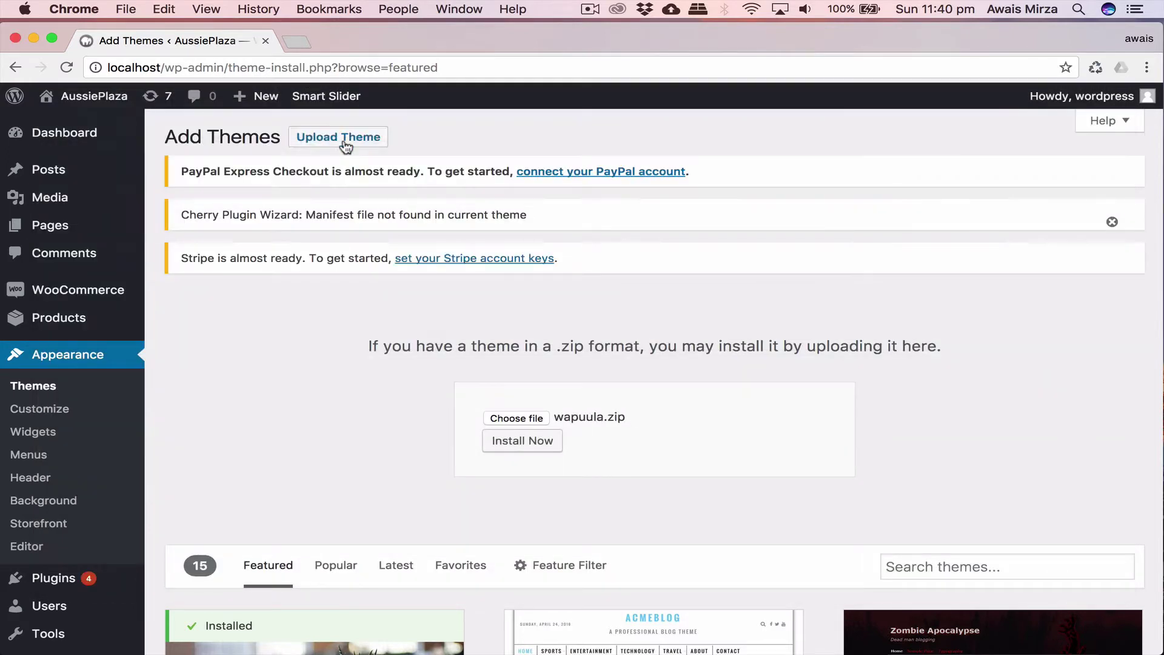
# Install the theme from the chosen wapuula.zip file and activate it.
pyautogui.click(541, 448)
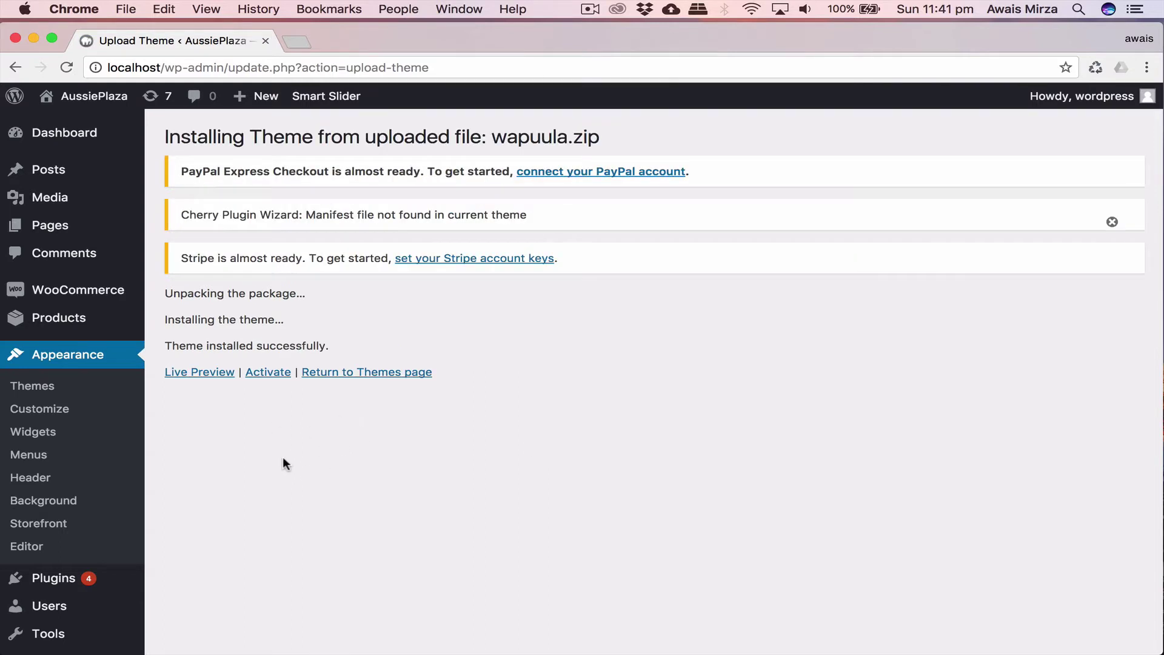
pyautogui.click(282, 375)
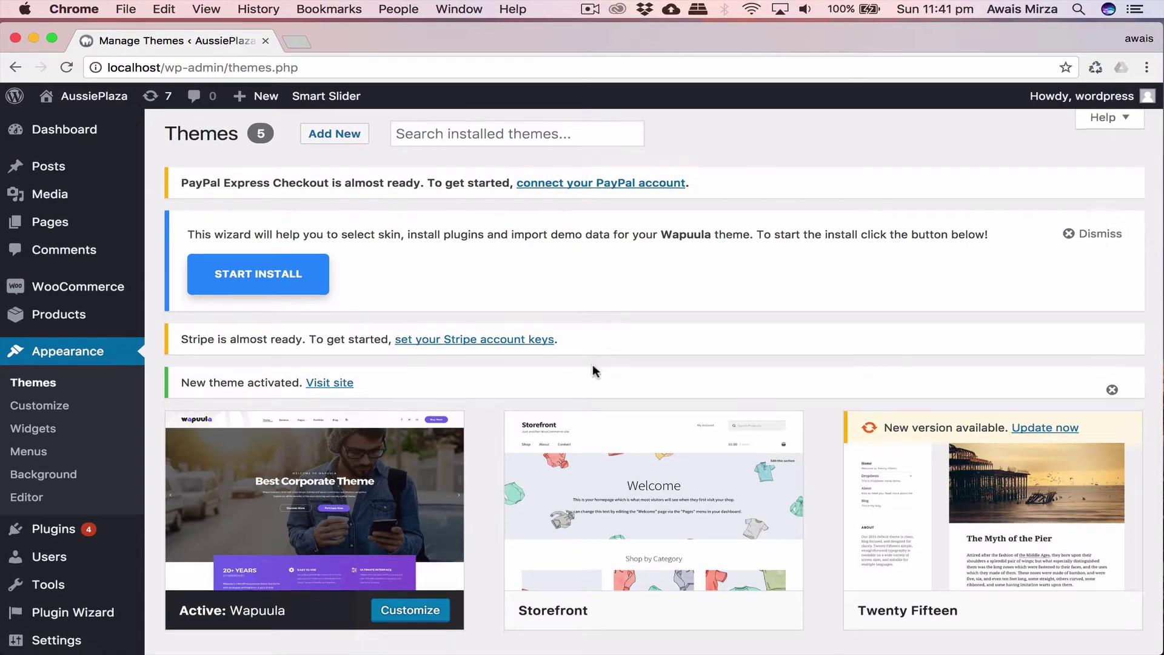
pyautogui.scroll(-3, 593, 367)
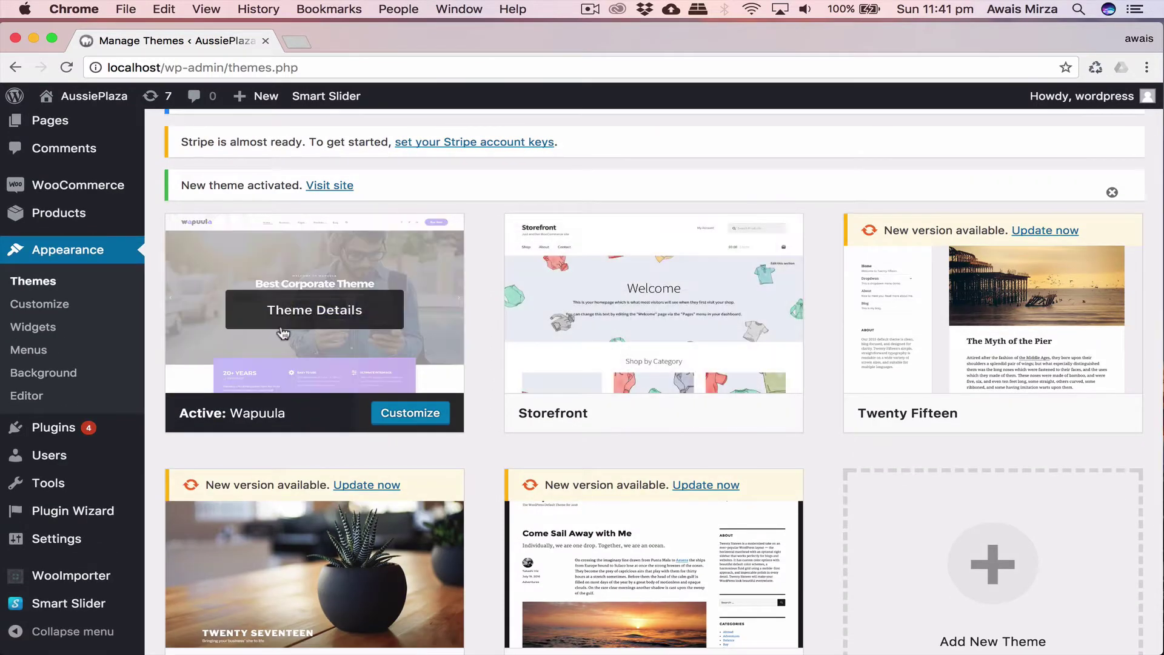
pyautogui.scroll(3, 287, 242)
# Open the AussiePlaza site in a new tab, examine its front page from header to footer, and close the tab.
pyautogui.moveTo(69, 97)
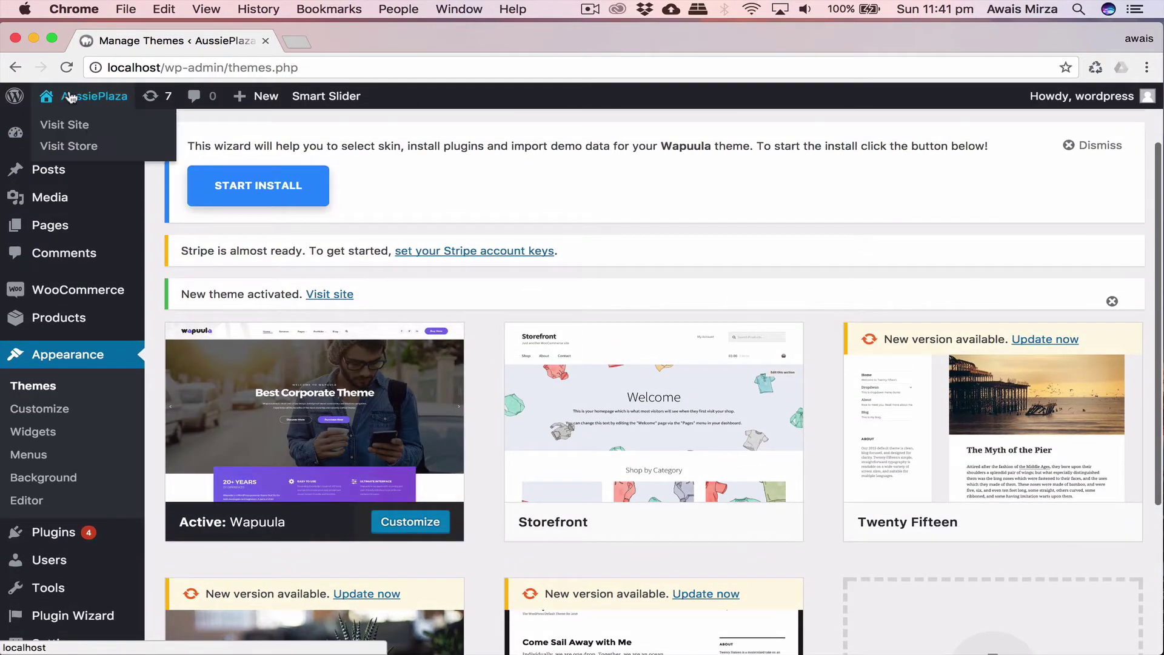
pyautogui.rightClick(61, 116)
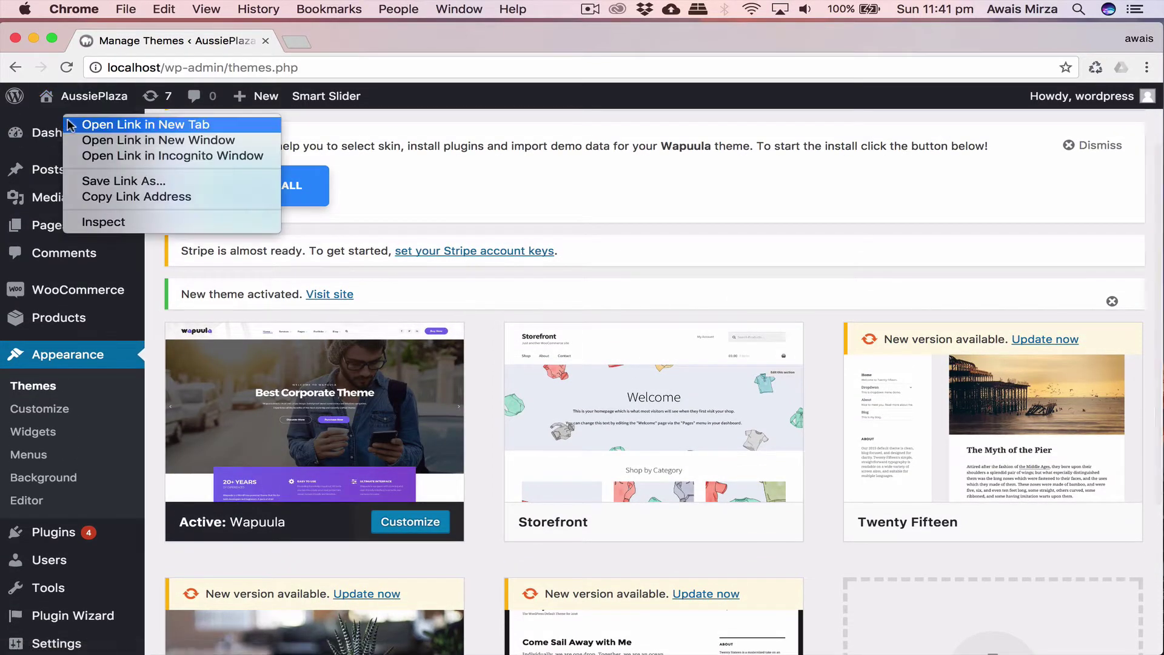
pyautogui.click(73, 125)
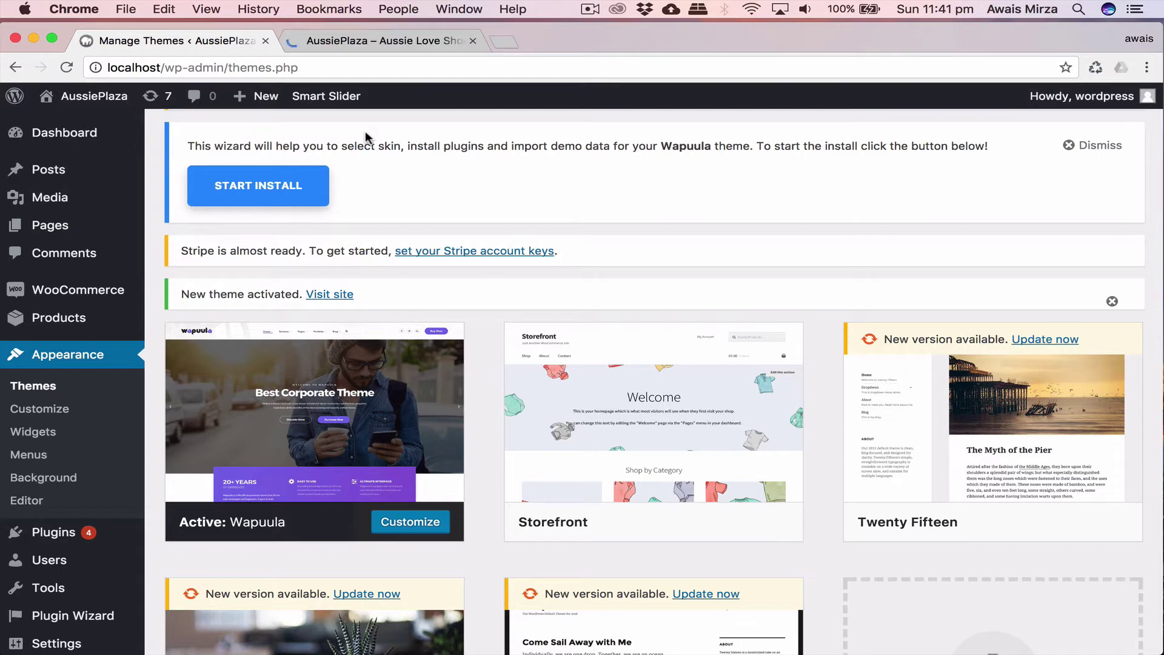
pyautogui.click(408, 41)
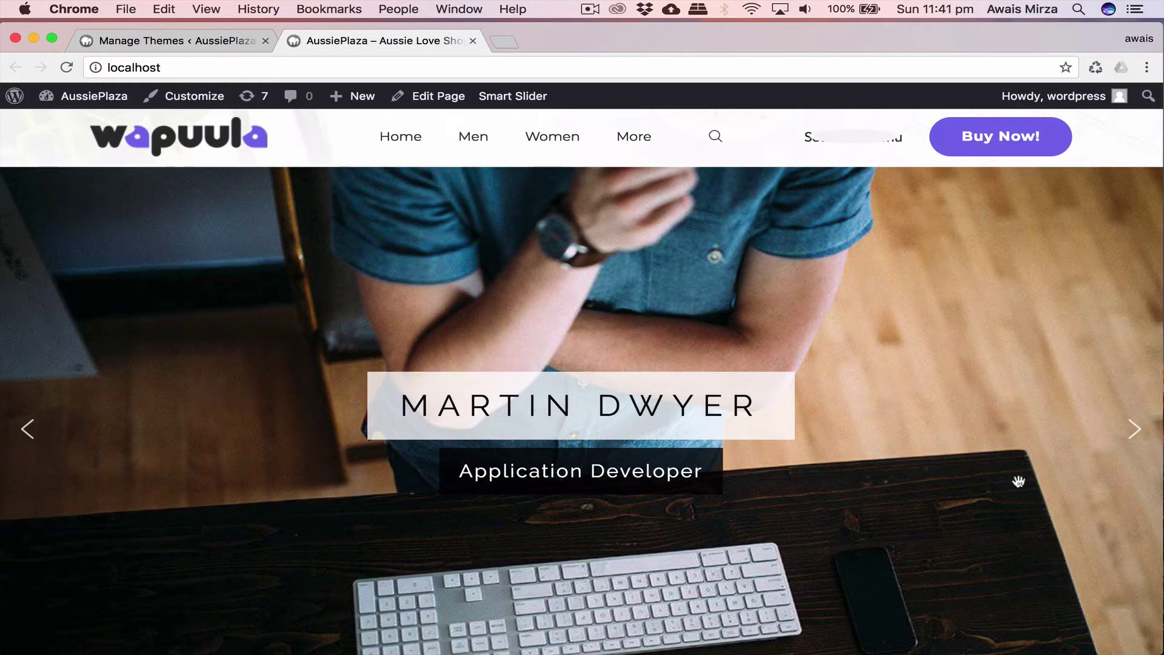
pyautogui.scroll(-5, 1019, 479)
pyautogui.scroll(-3, 1019, 481)
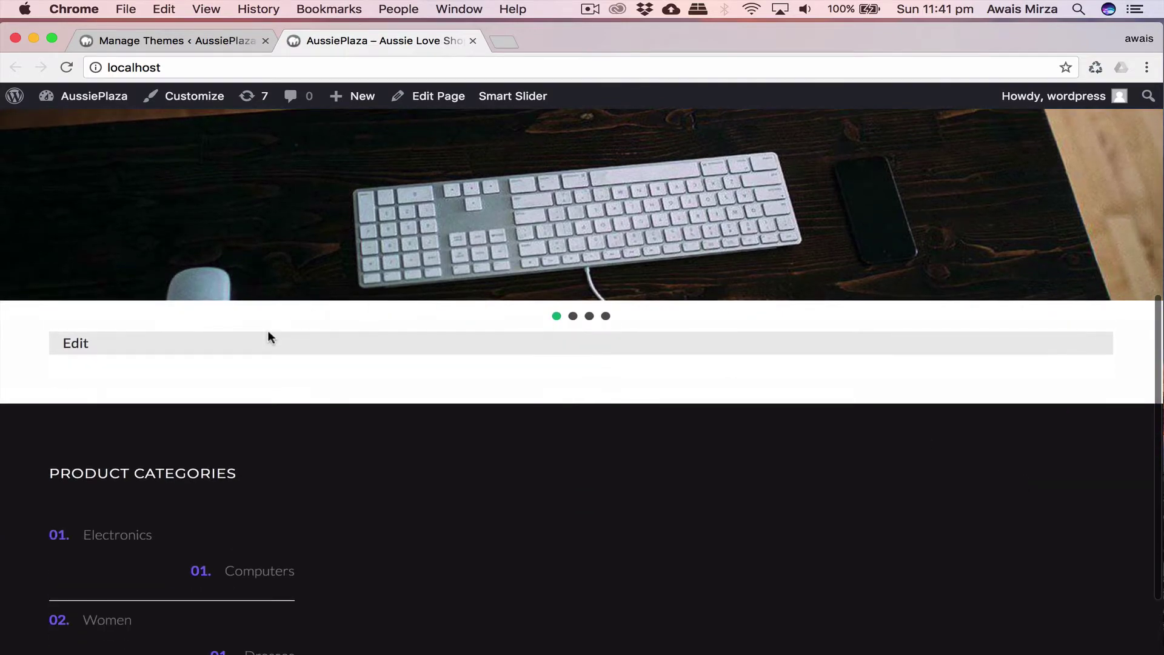
pyautogui.scroll(-3, 538, 468)
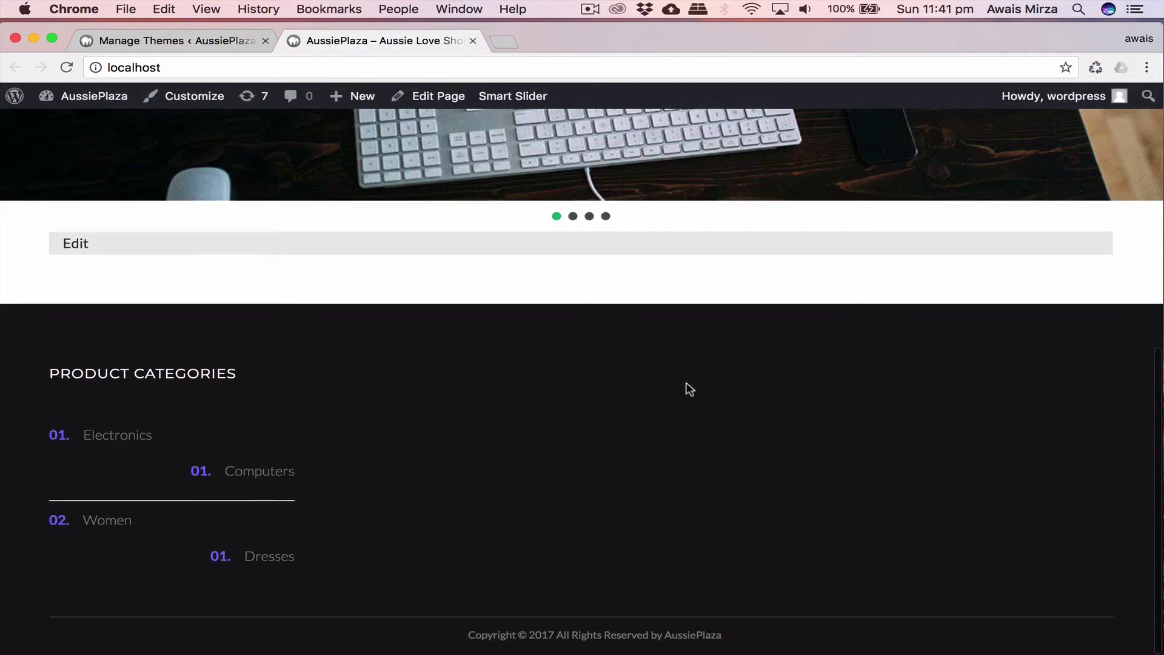
pyautogui.scroll(15, 689, 388)
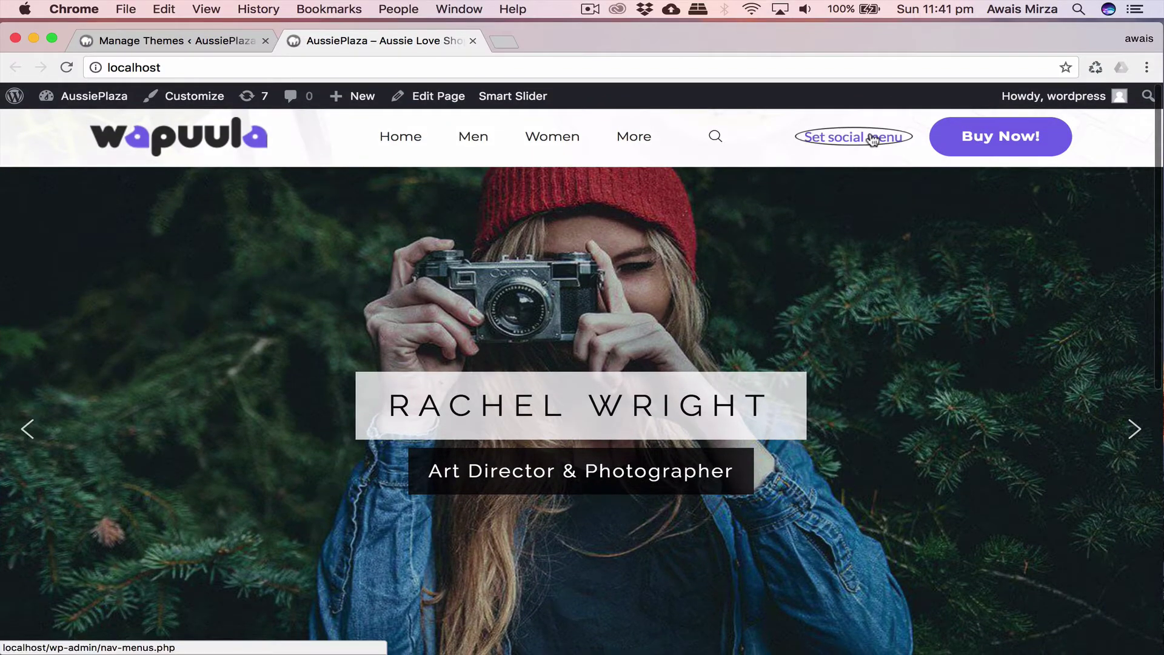
pyautogui.click(473, 40)
# Start the Wapuula installation wizard and continue past the system information to the skin selection.
pyautogui.scroll(3, 587, 217)
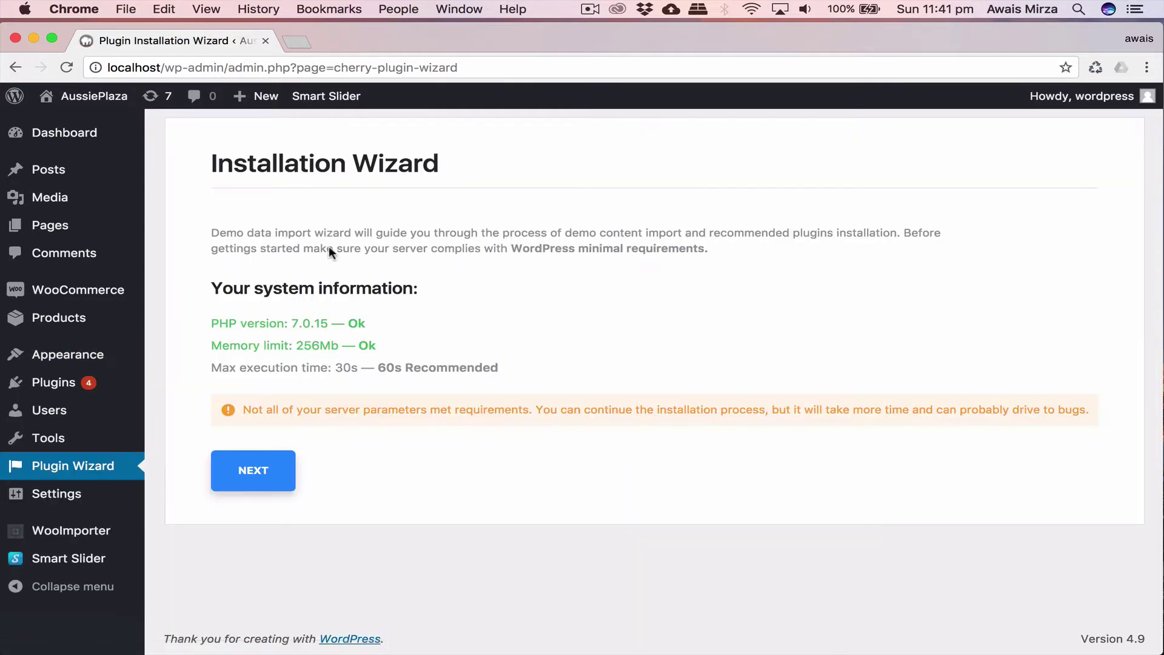
pyautogui.click(249, 484)
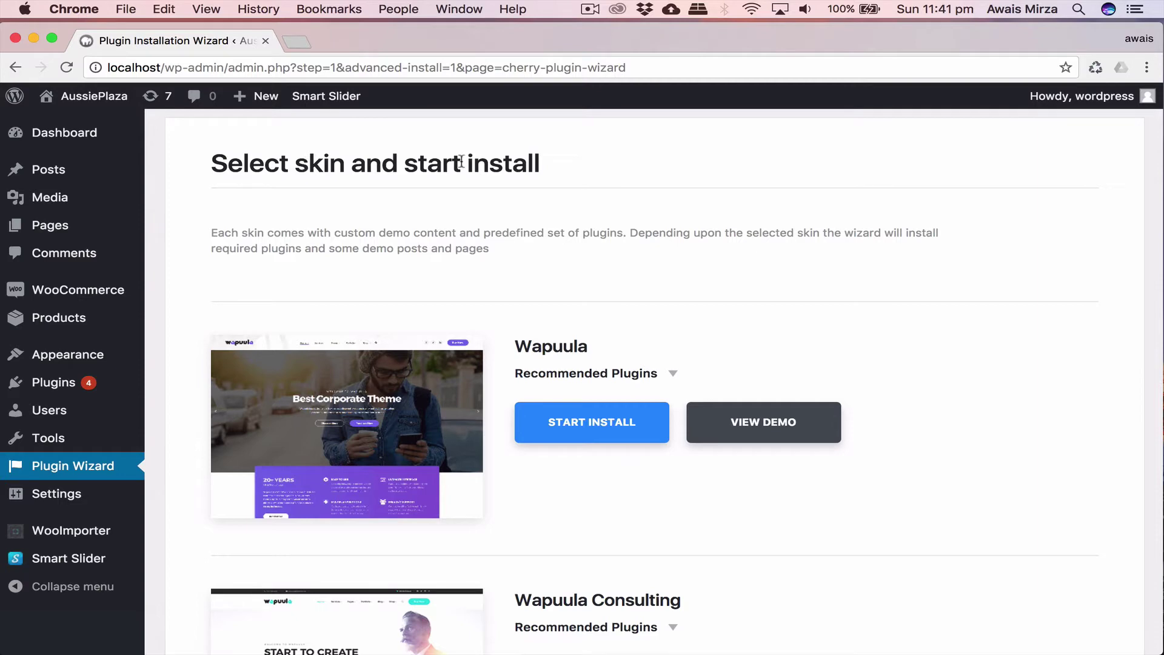
# Look through the offered skins and open the Wapuula Project, Wapuula Consulting and Wapuula demos in new tabs.
pyautogui.scroll(-5, 523, 168)
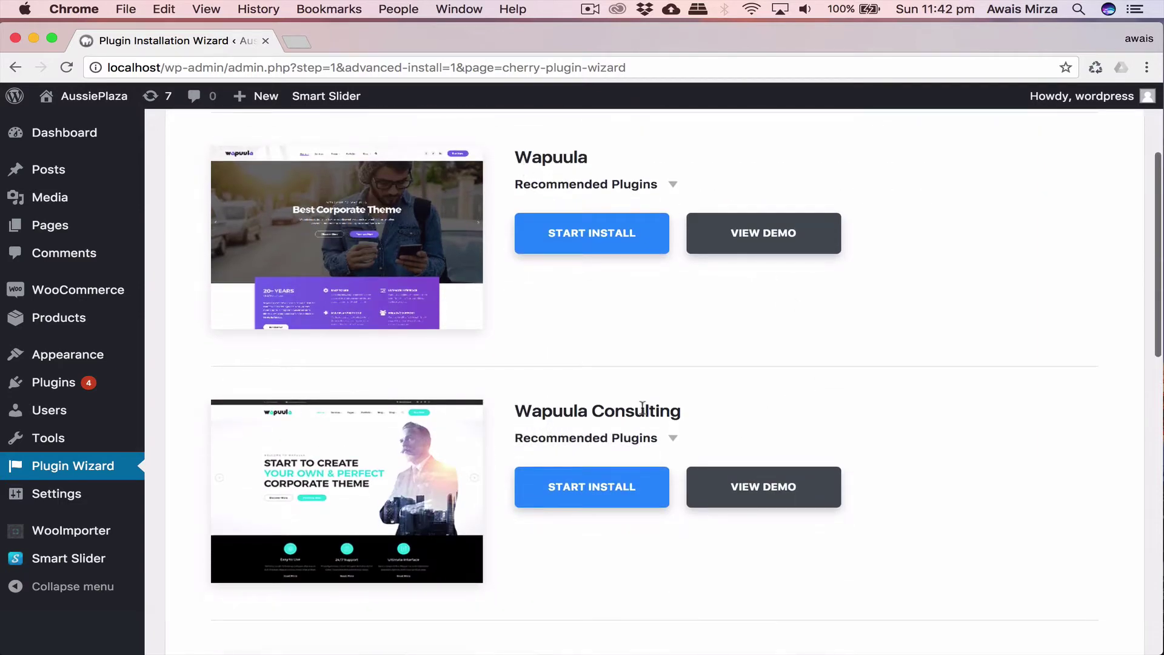
pyautogui.scroll(-9, 731, 437)
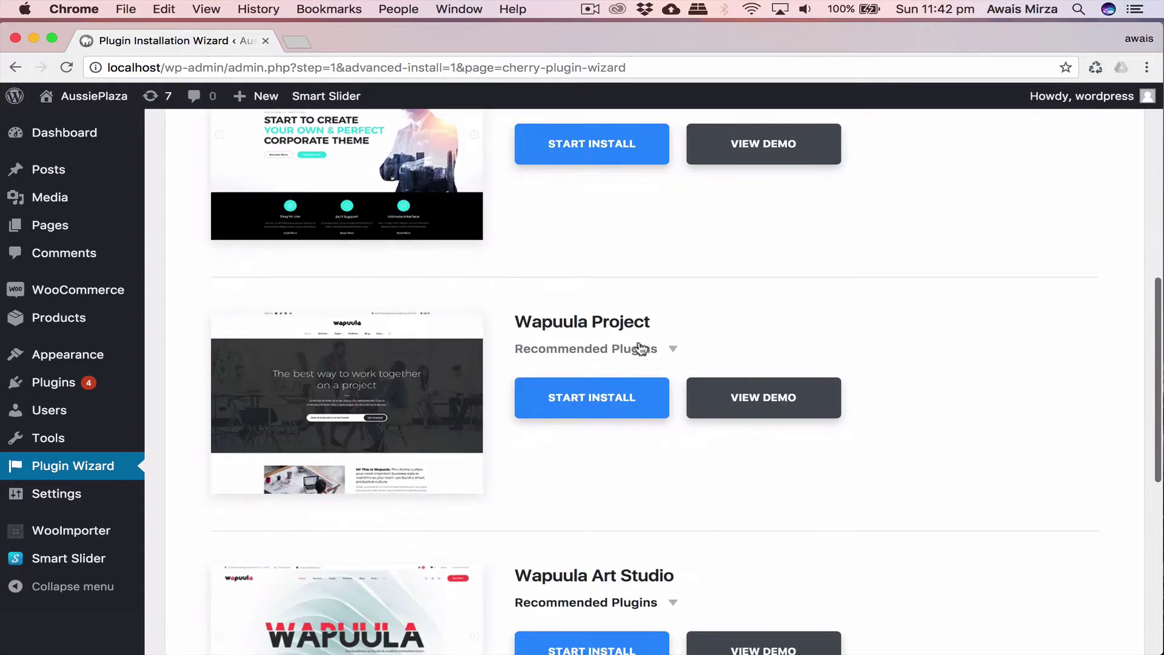
pyautogui.scroll(-7, 635, 337)
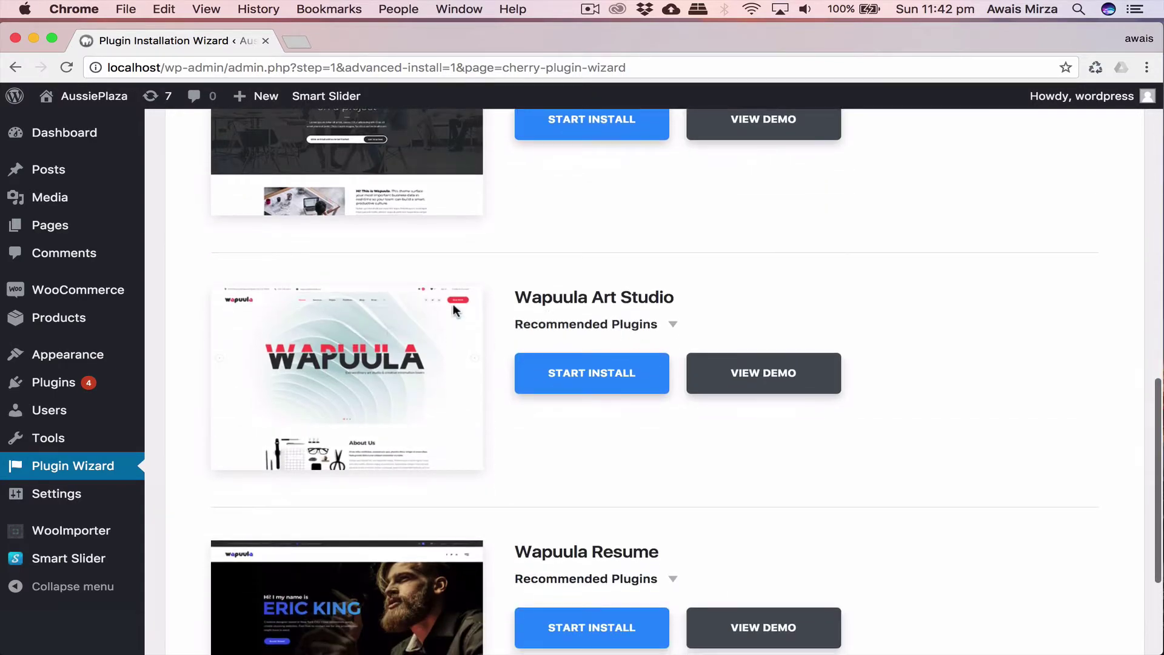
pyautogui.scroll(-5, 629, 314)
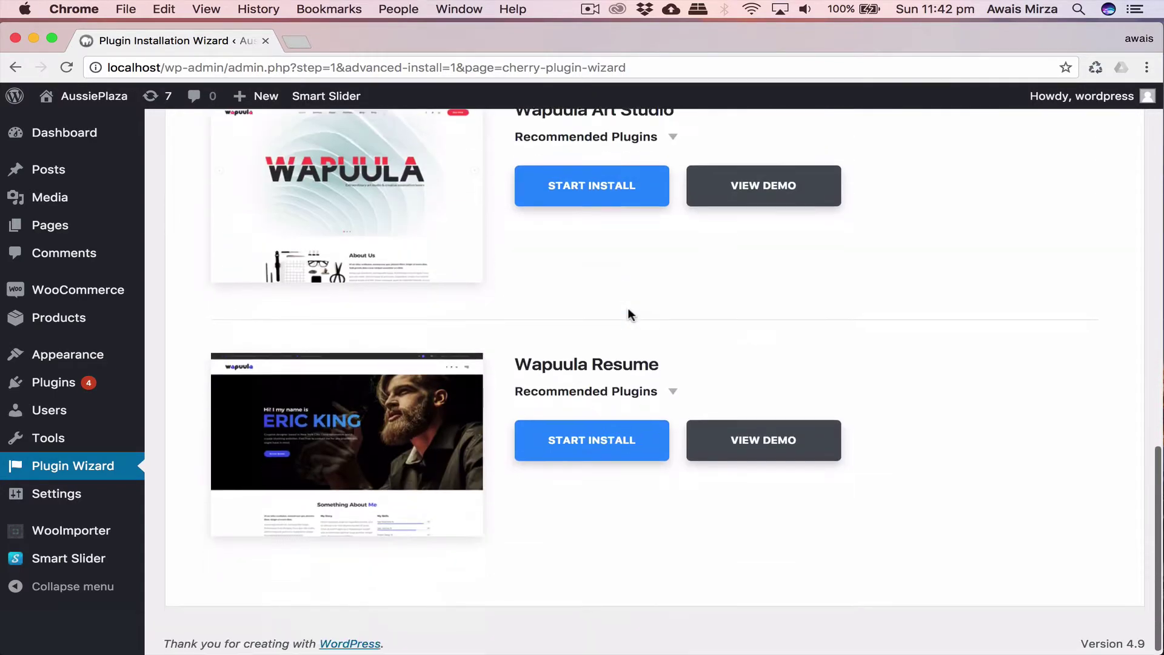
pyautogui.scroll(10, 660, 306)
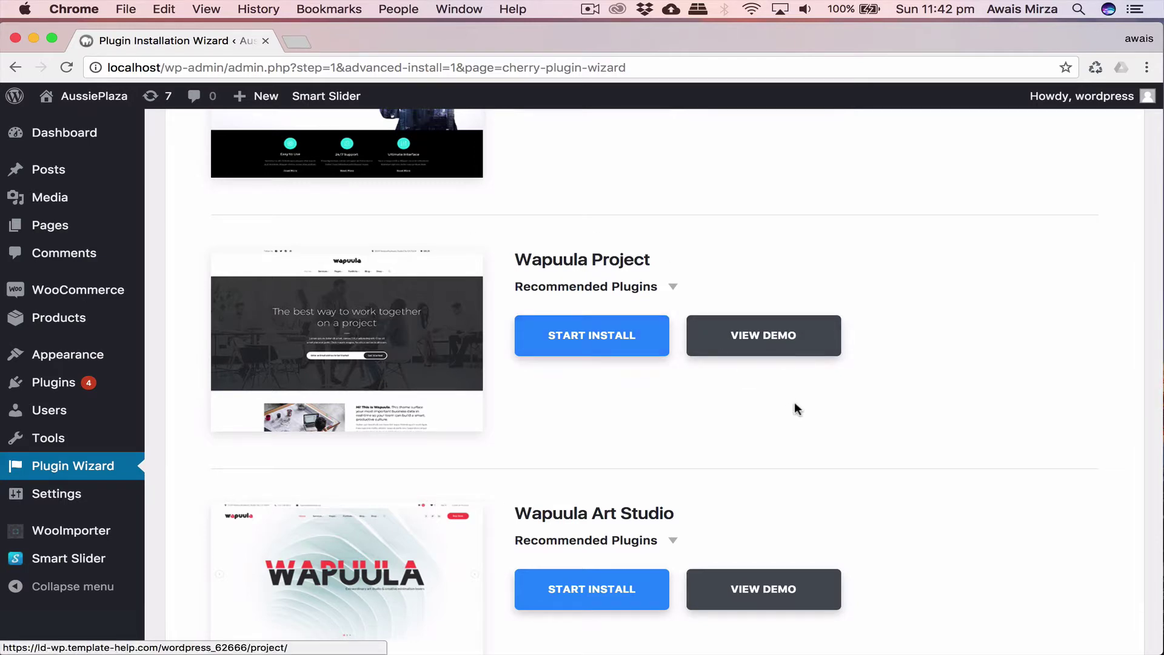
pyautogui.rightClick(739, 348)
pyautogui.click(751, 347)
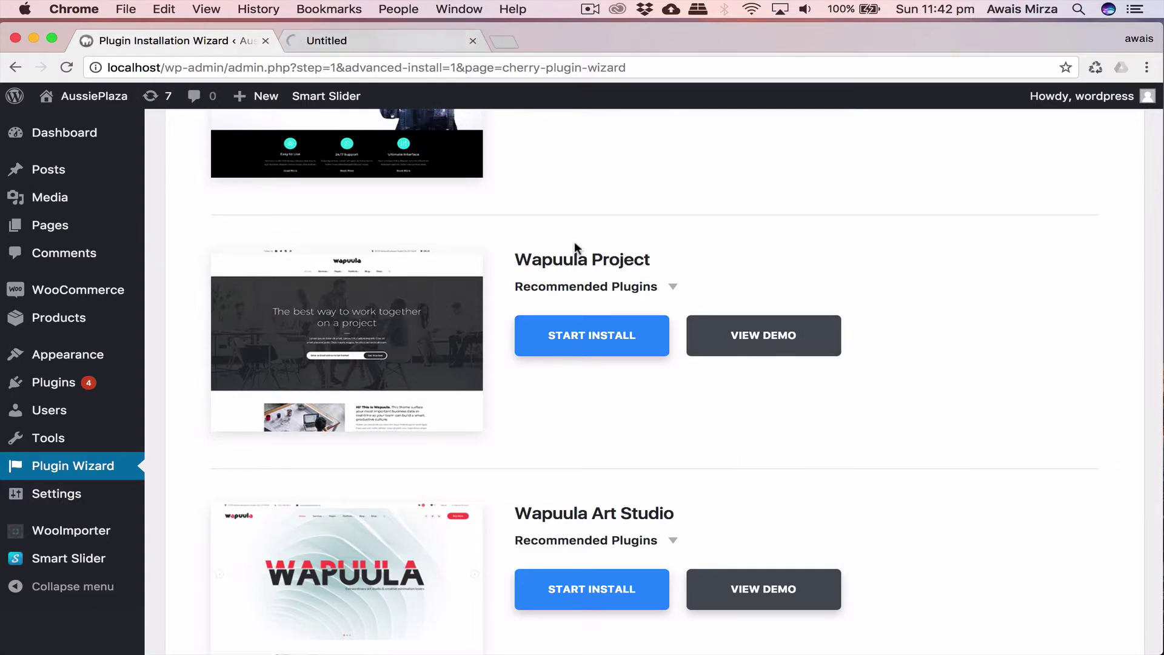
pyautogui.scroll(3, 575, 246)
pyautogui.rightClick(707, 266)
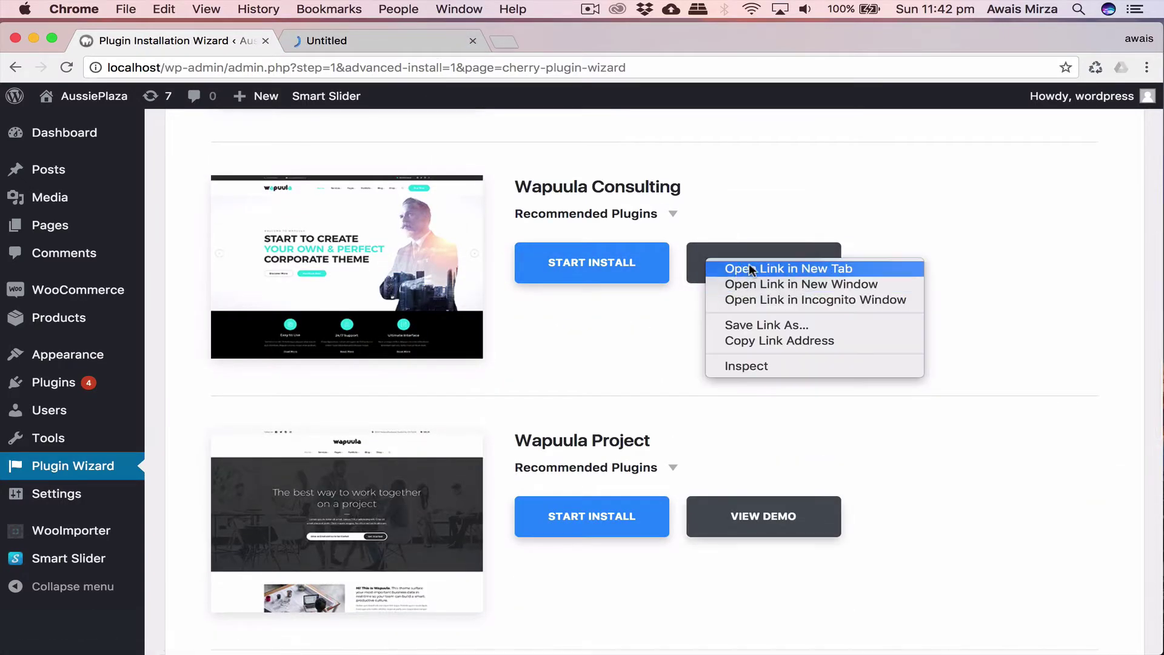
pyautogui.click(750, 265)
pyautogui.scroll(4, 752, 271)
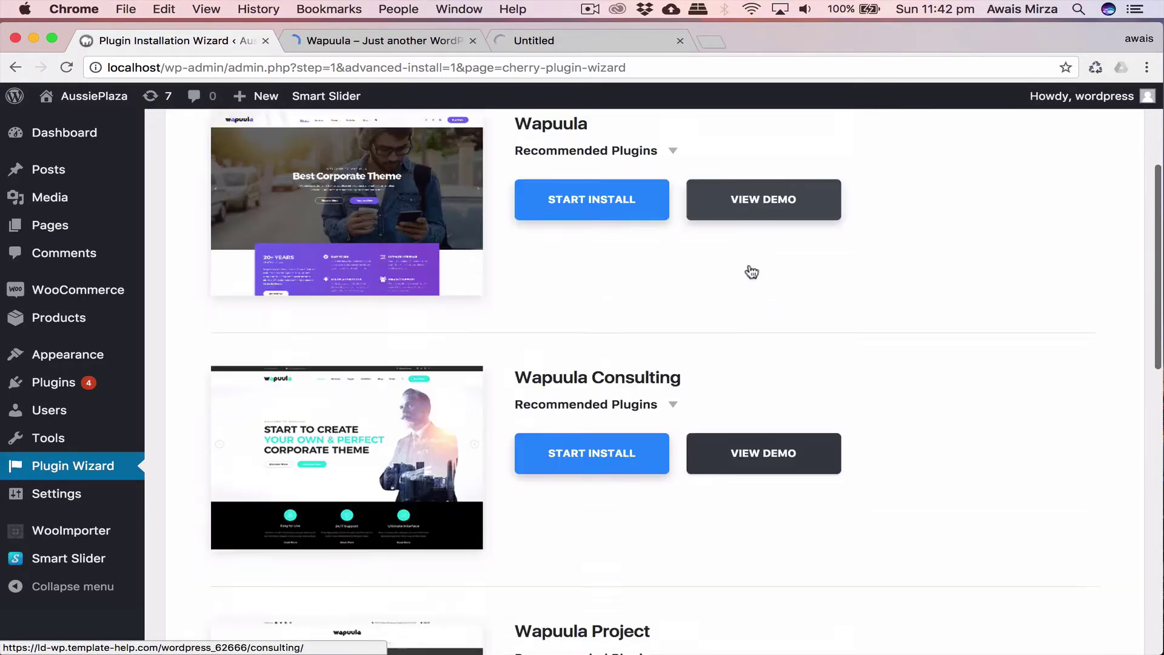
pyautogui.rightClick(733, 220)
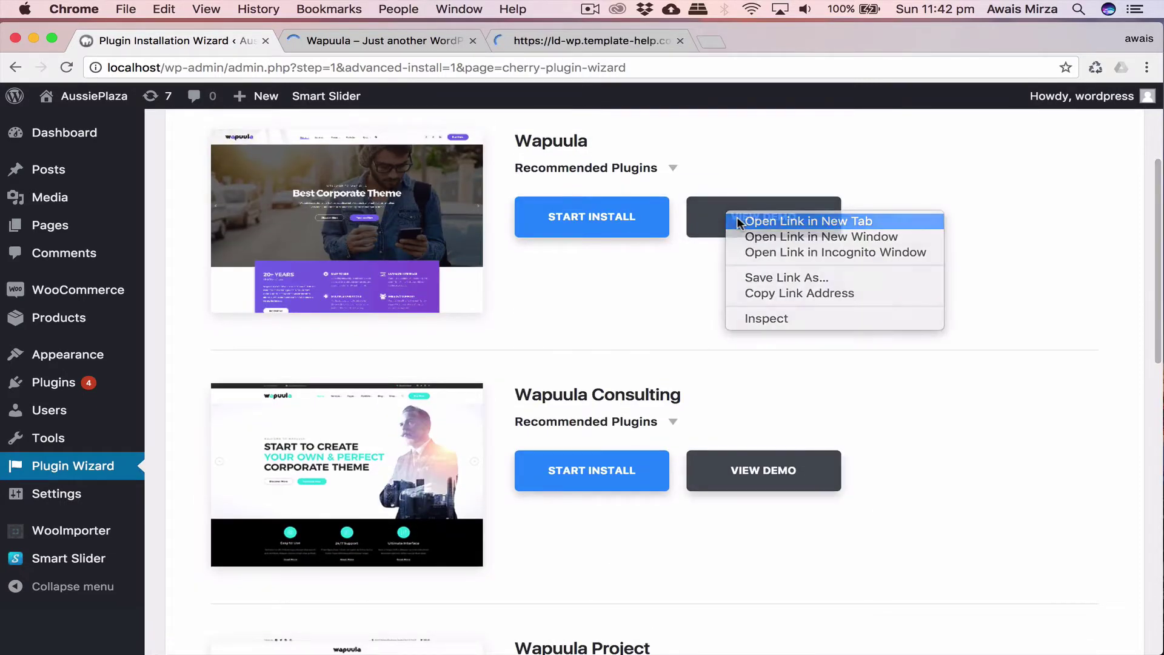
pyautogui.click(735, 221)
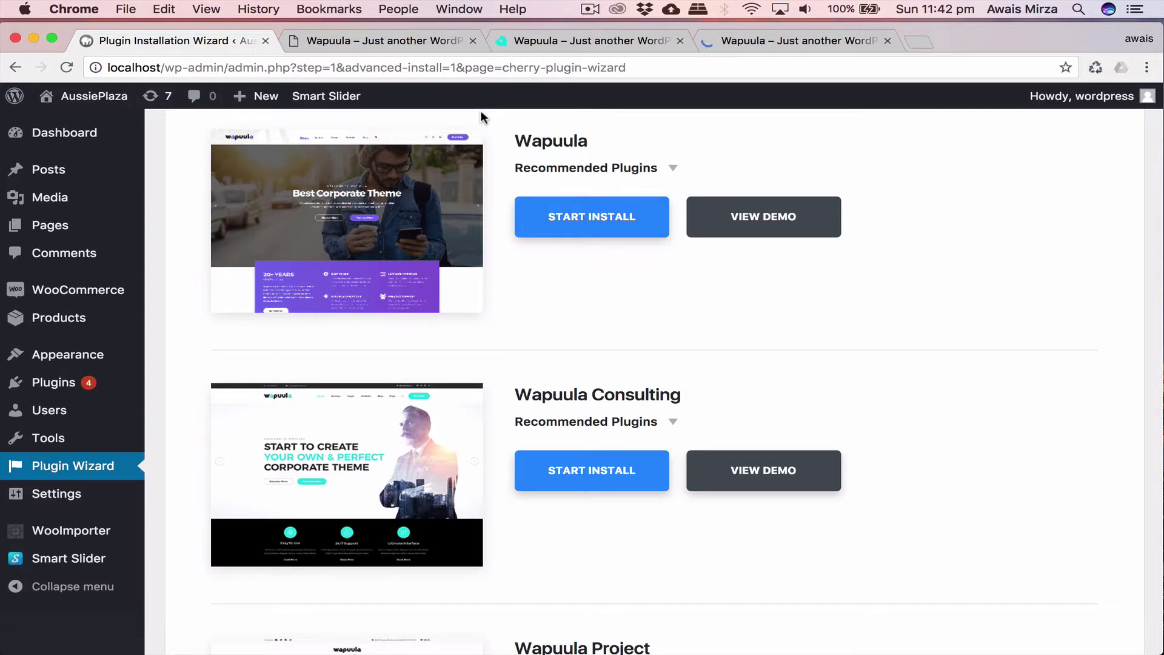
# Examine the Wapuula Project demo's front page from the header through the portfolio and news sections to the footer.
pyautogui.click(336, 40)
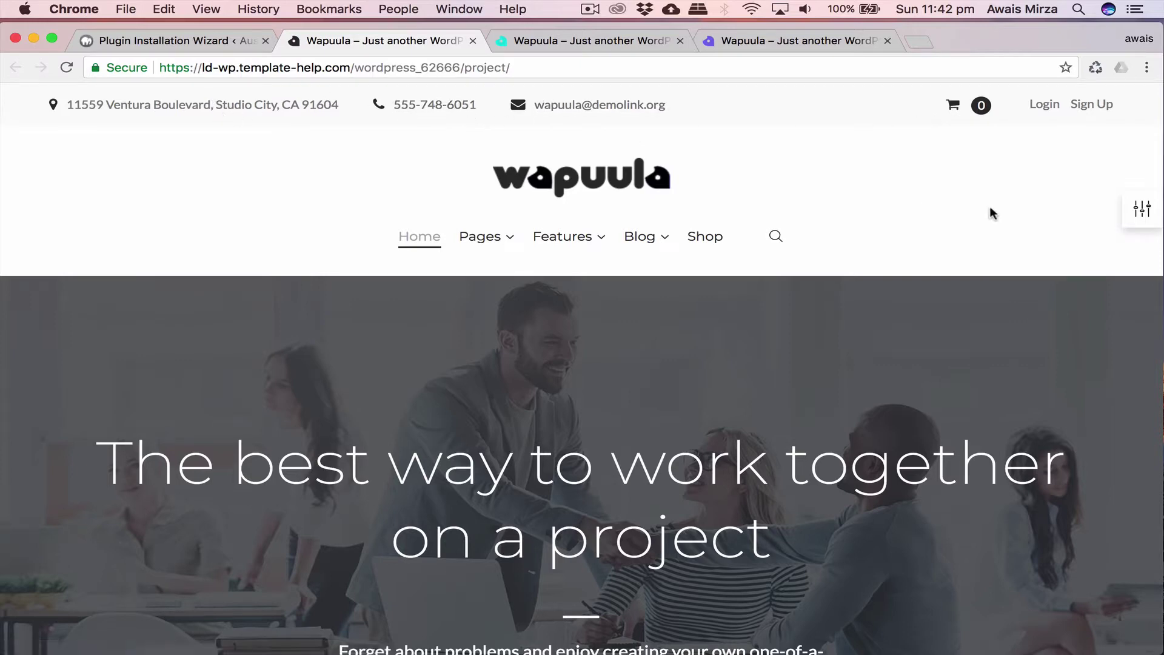
pyautogui.scroll(-5, 865, 260)
pyautogui.scroll(3, 865, 265)
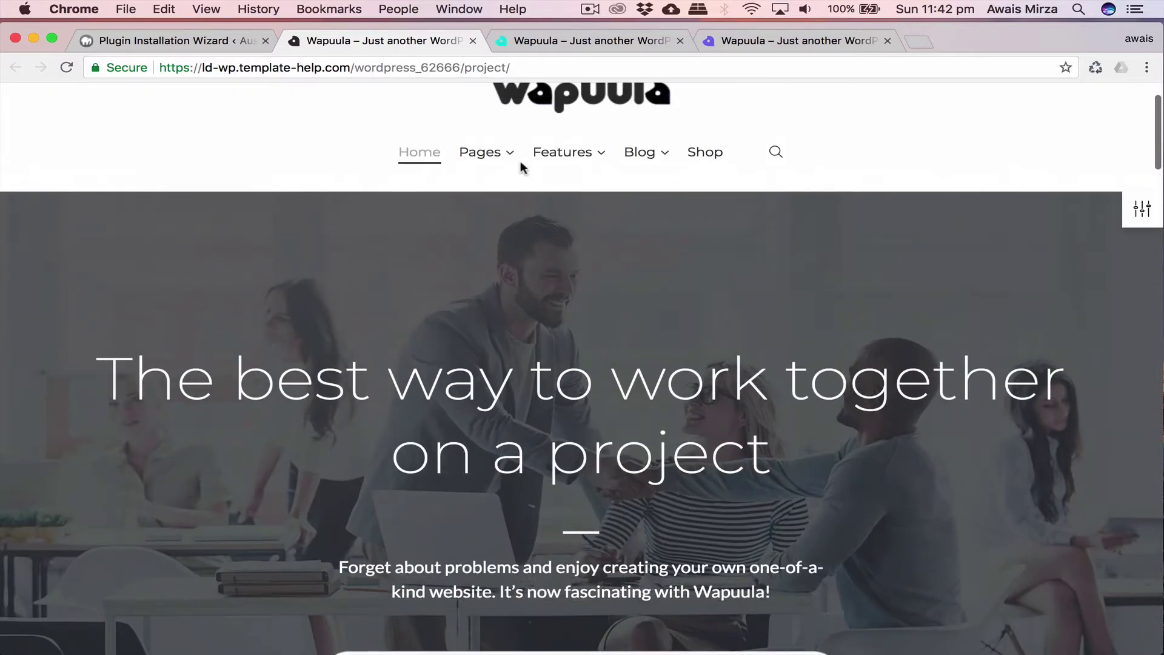
pyautogui.moveTo(504, 152)
pyautogui.scroll(-6, 837, 462)
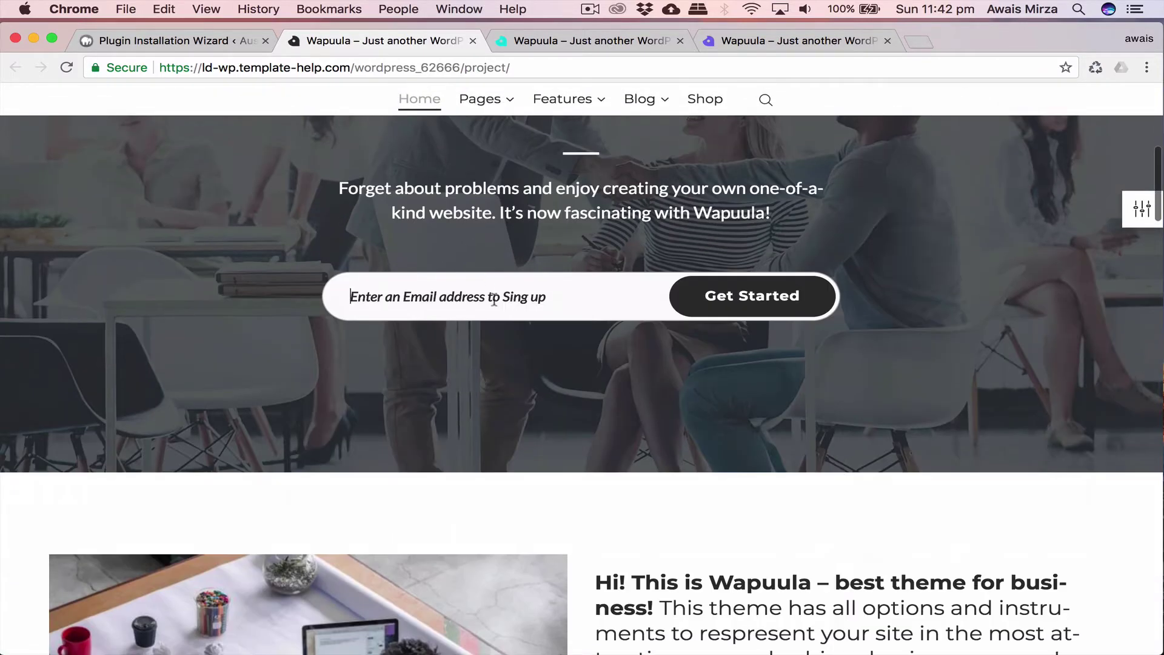
pyautogui.scroll(-5, 680, 398)
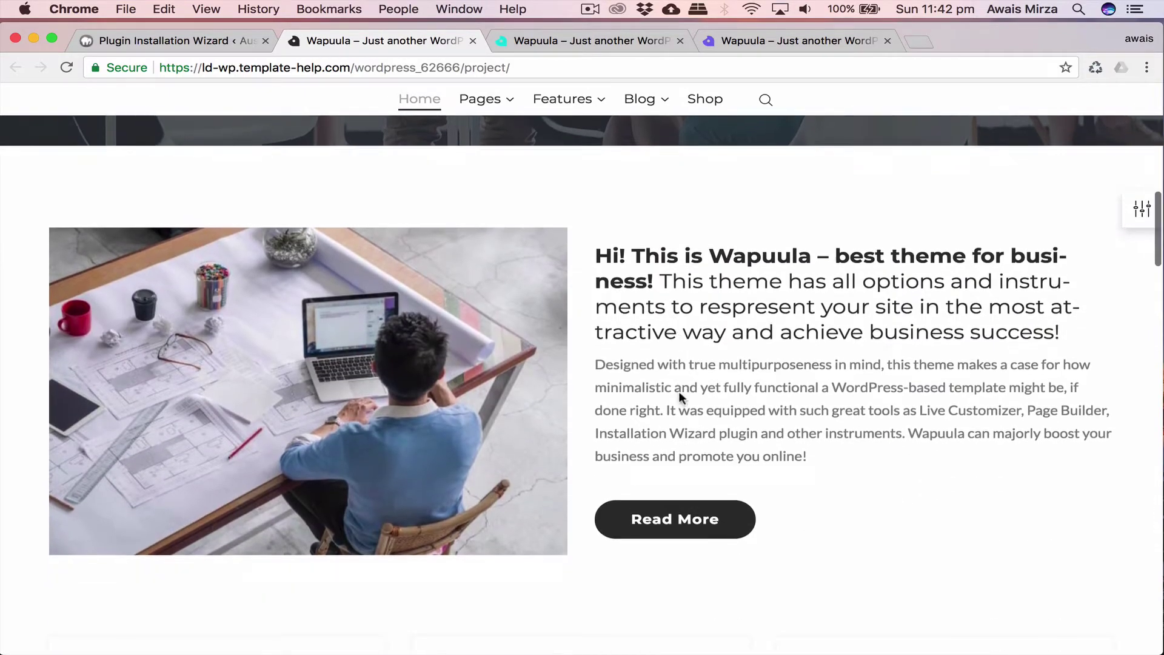
pyautogui.scroll(-6, 861, 345)
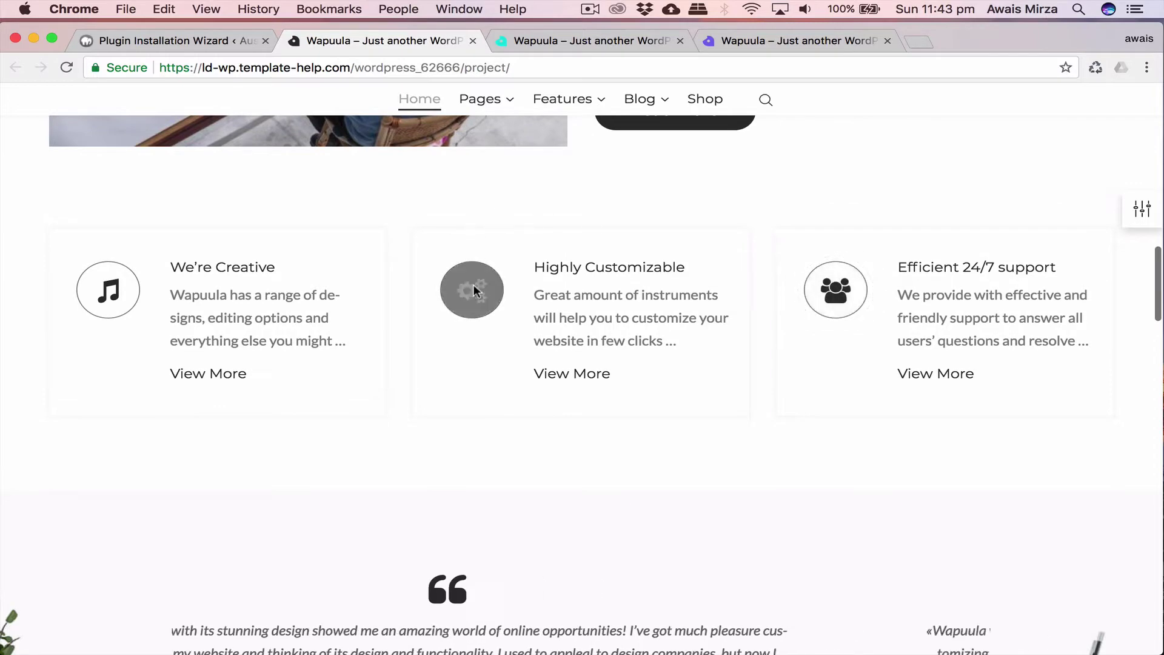
pyautogui.scroll(-4, 478, 354)
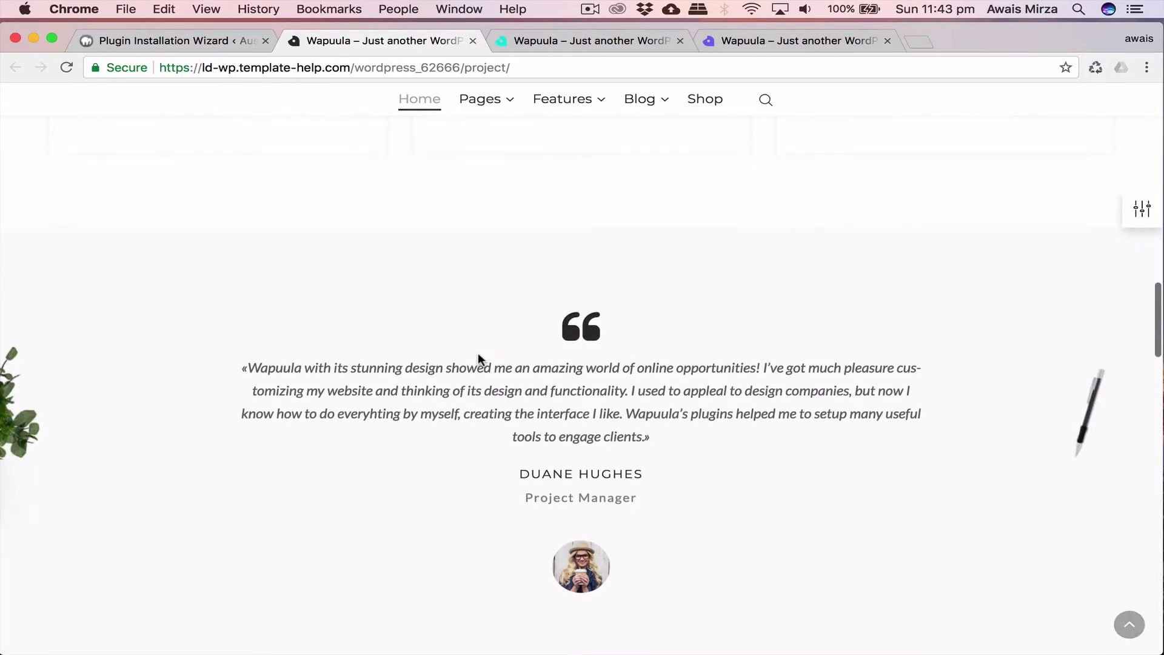
pyautogui.scroll(-8, 744, 449)
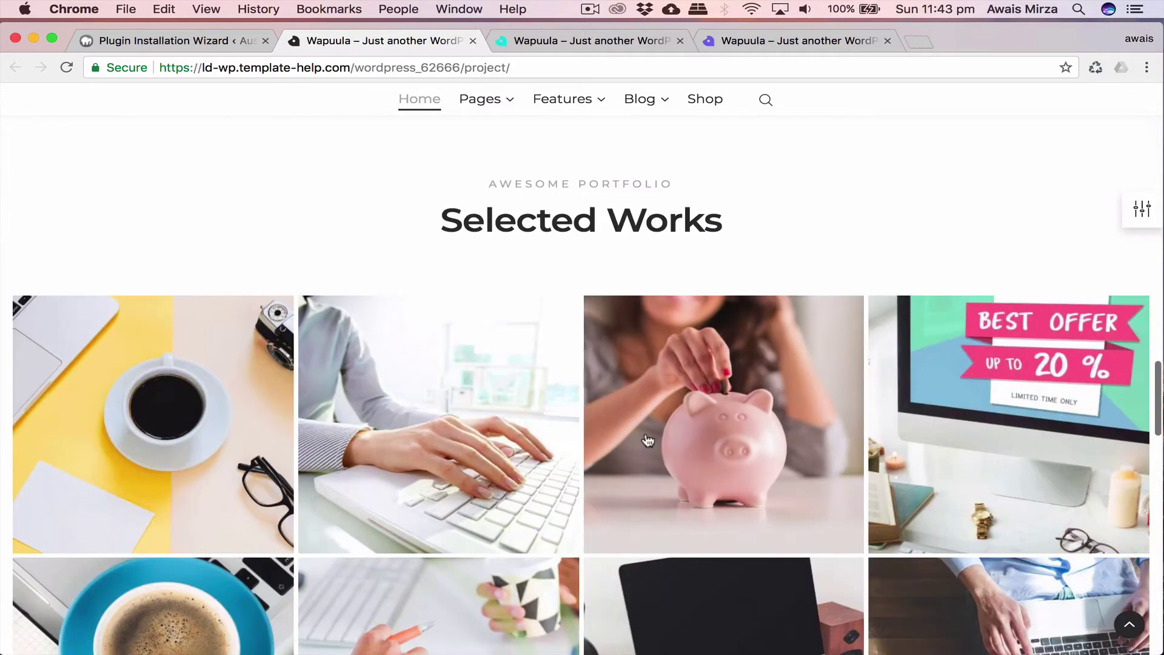
pyautogui.scroll(-3, 613, 363)
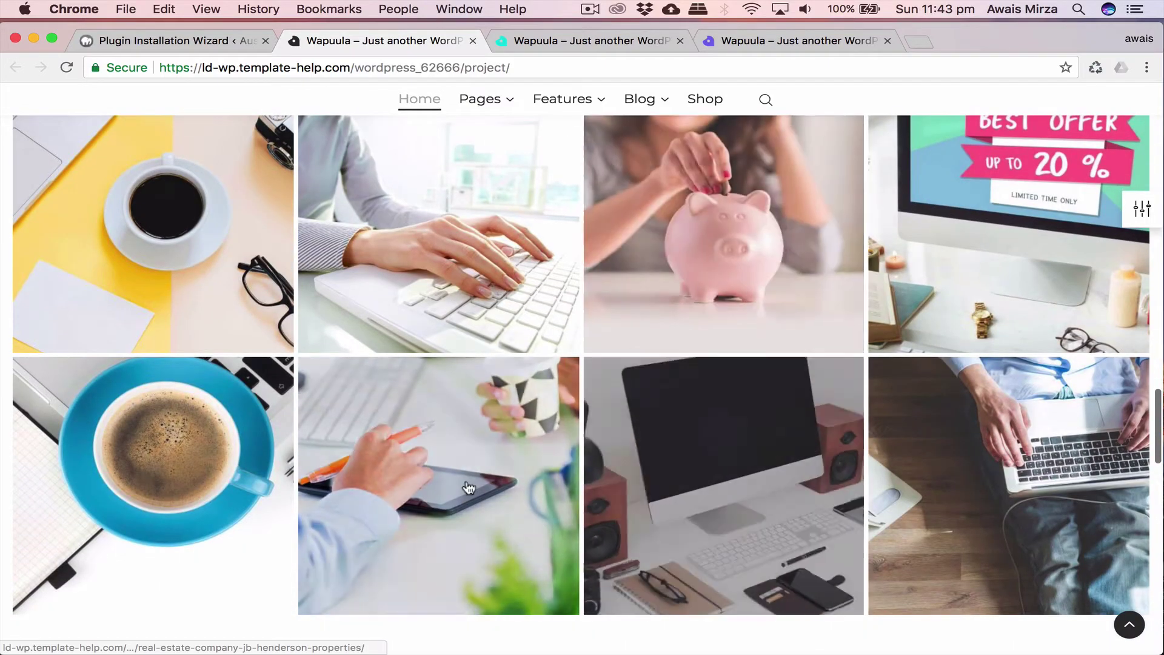
pyautogui.scroll(-4, 468, 486)
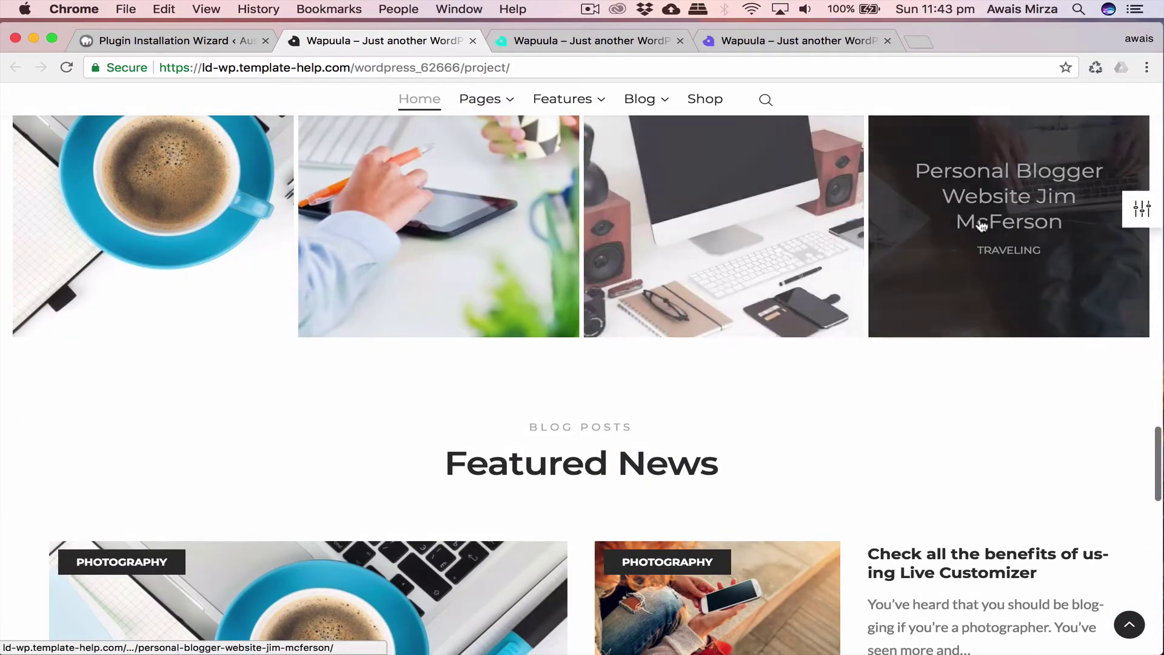
pyautogui.scroll(-9, 980, 219)
pyautogui.scroll(-10, 980, 219)
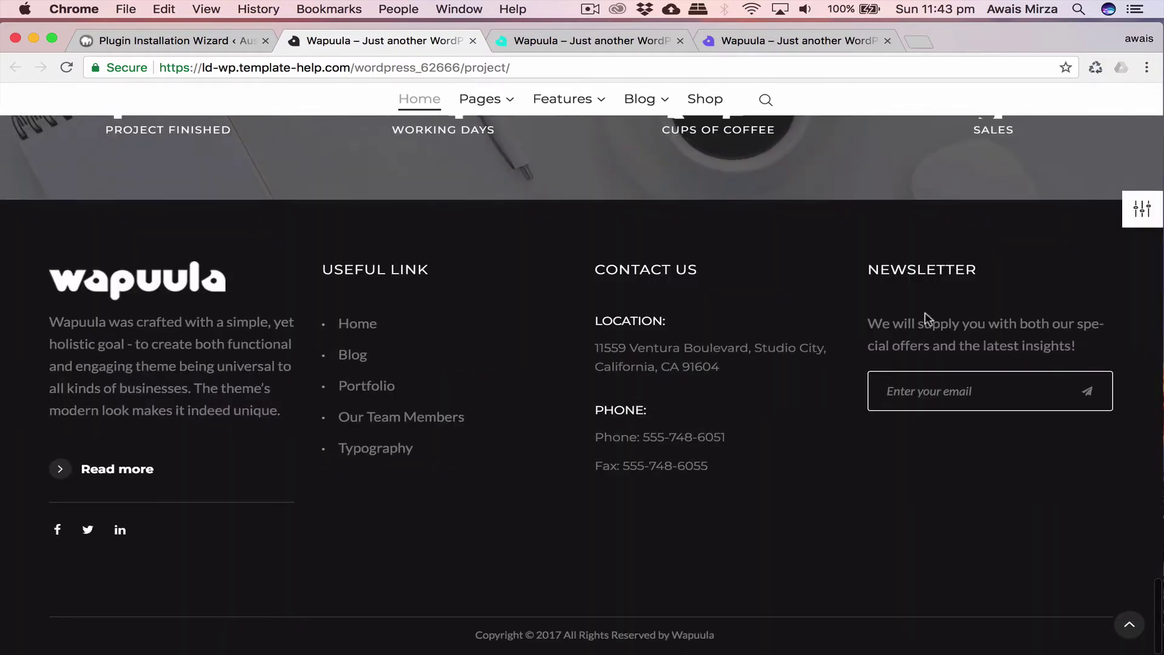
pyautogui.scroll(5, 922, 318)
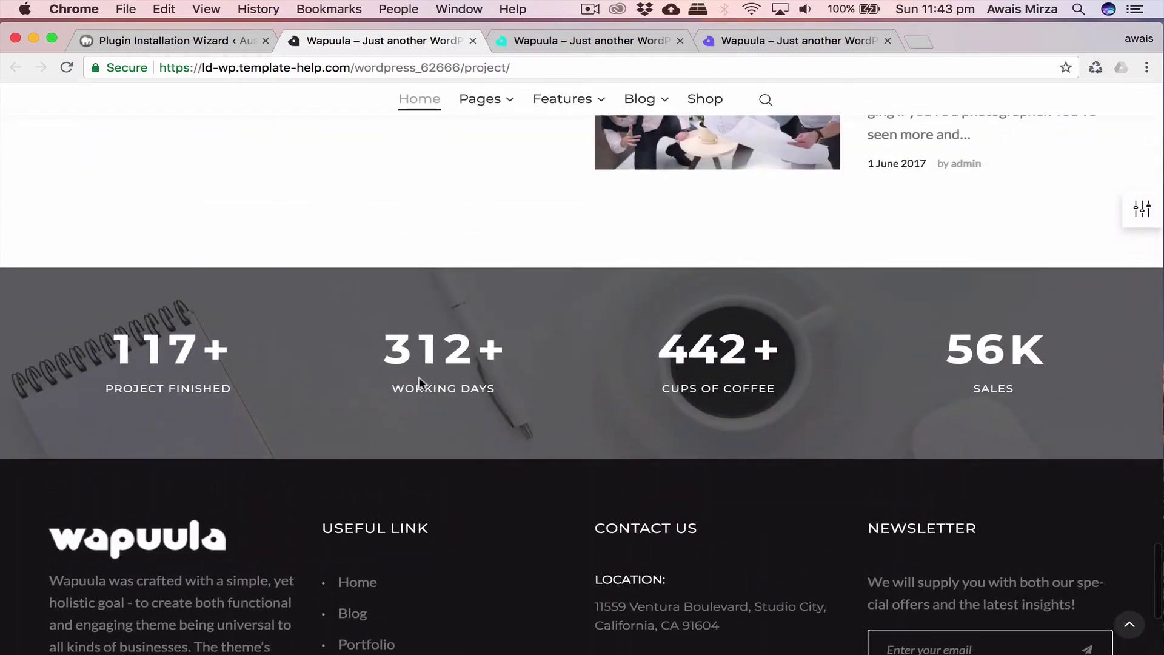
pyautogui.scroll(20, 1025, 235)
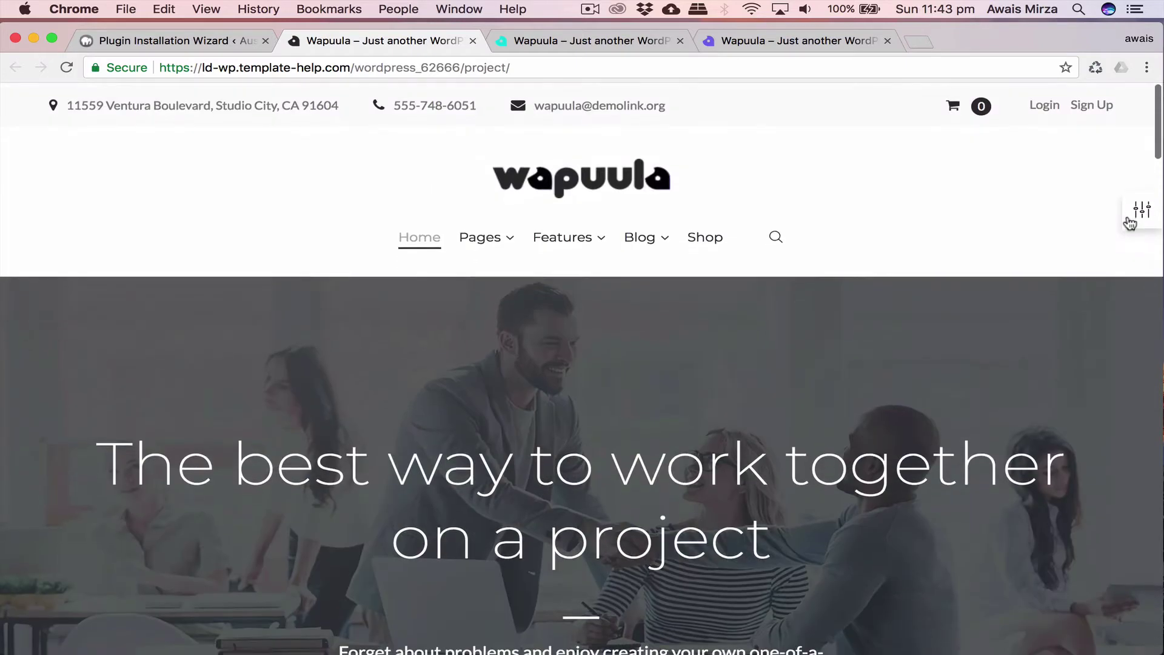
# Browse the Project demo's layout chooser for the available skins, headers and footers, and close that demo.
pyautogui.click(1144, 208)
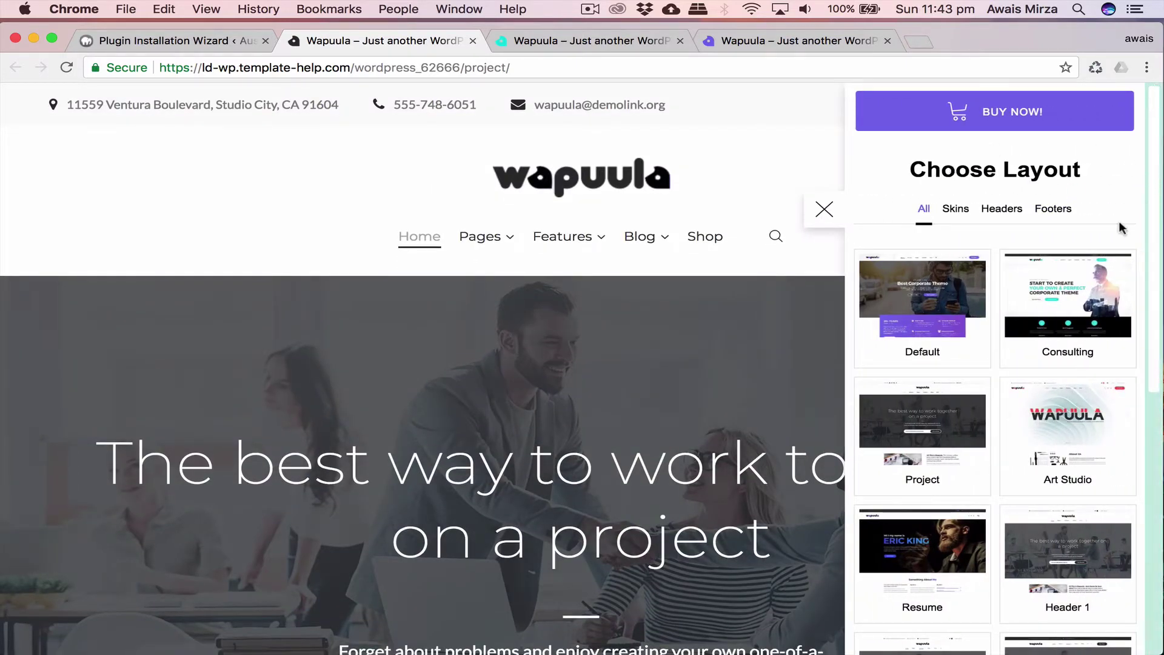
pyautogui.click(954, 209)
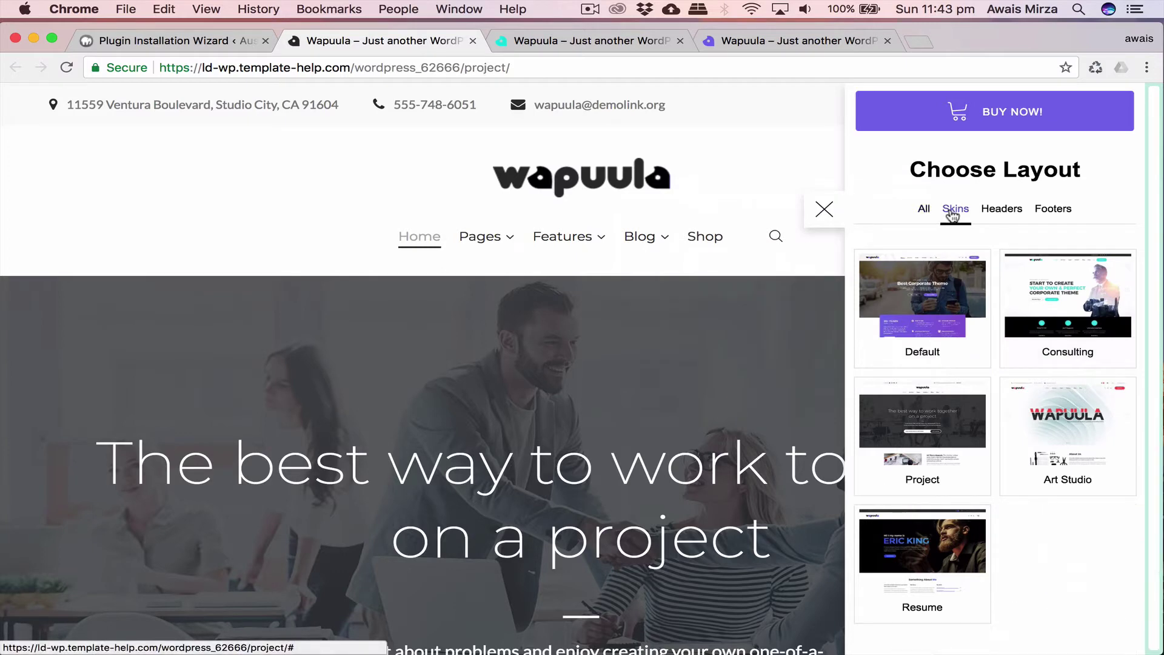
pyautogui.click(1002, 208)
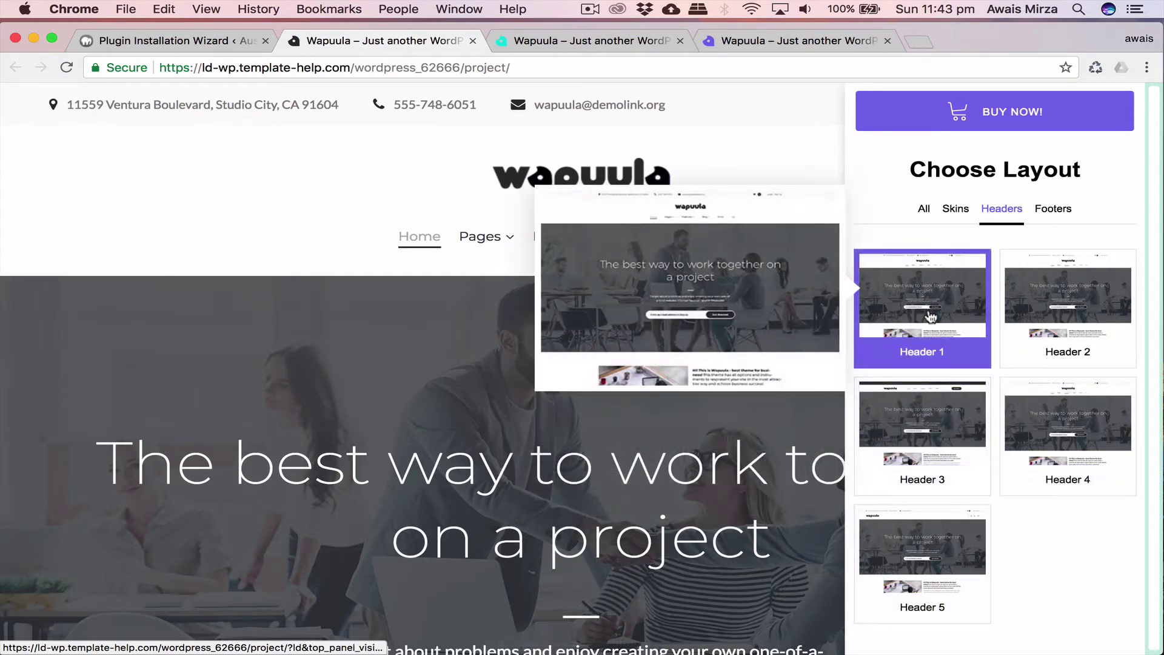
pyautogui.click(1055, 209)
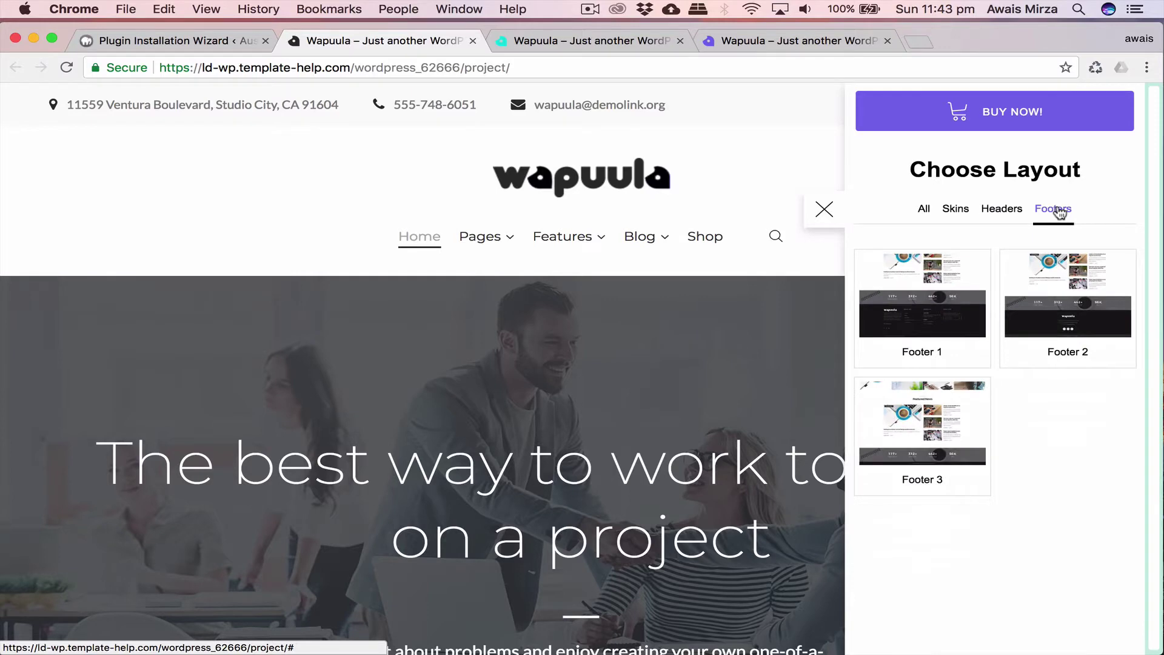
pyautogui.click(474, 40)
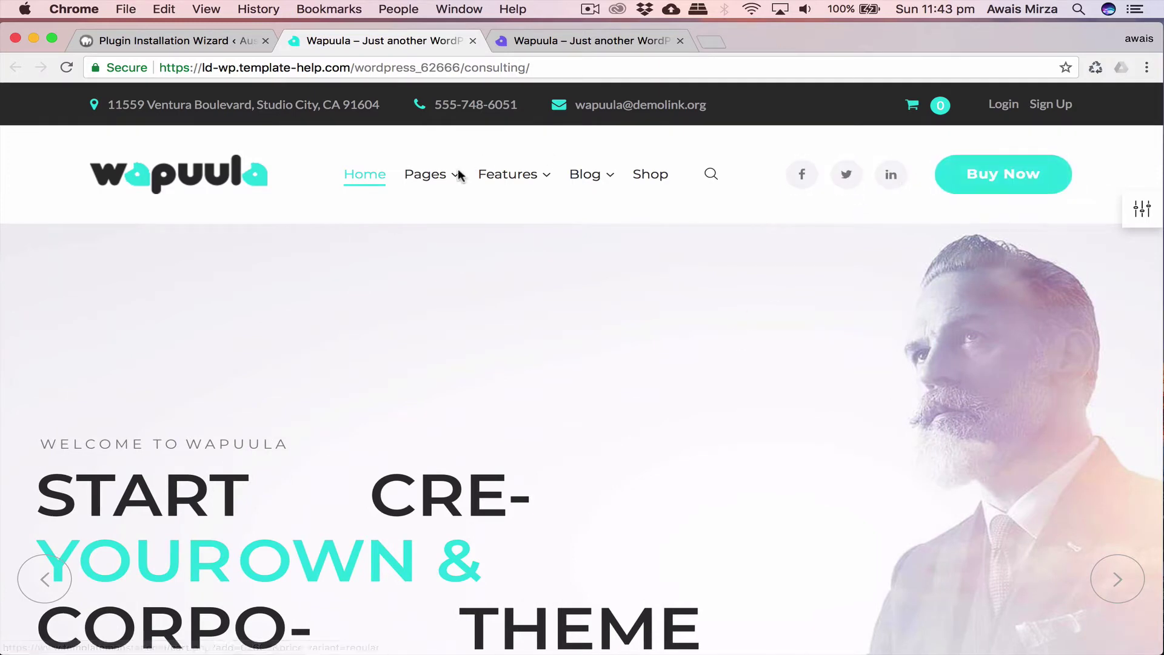
# Look over the Wapuula Consulting demo's front page down to its contact form and map, and return to the header.
pyautogui.scroll(-3, 542, 256)
pyautogui.scroll(-5, 544, 262)
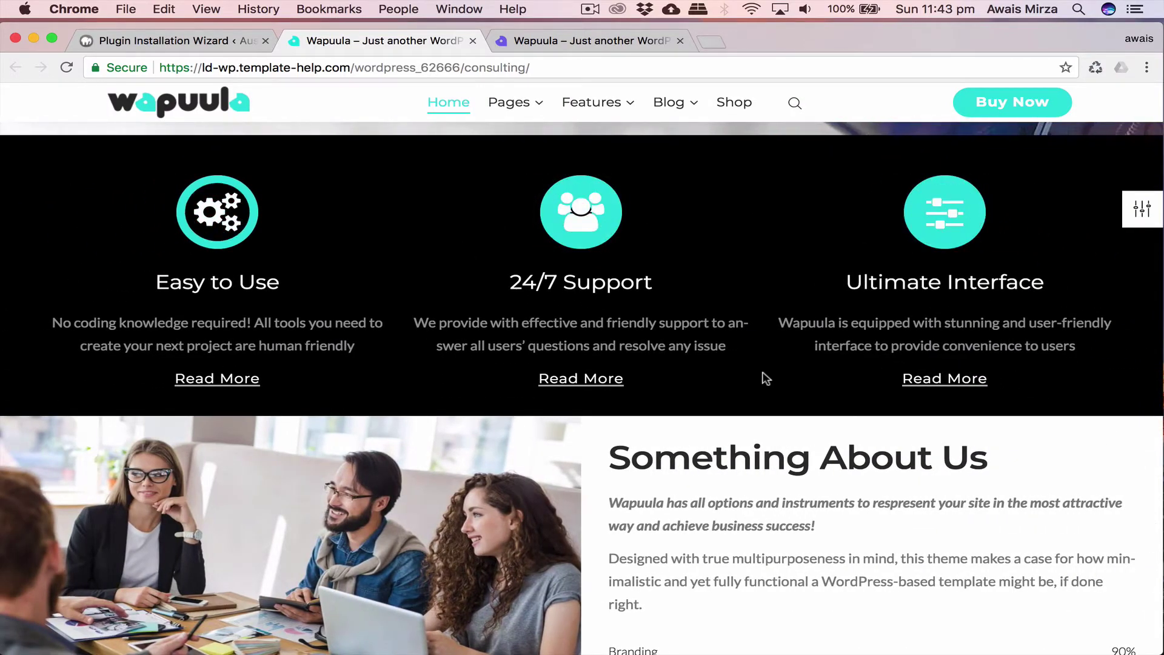
pyautogui.scroll(-8, 763, 371)
pyautogui.scroll(-10, 765, 377)
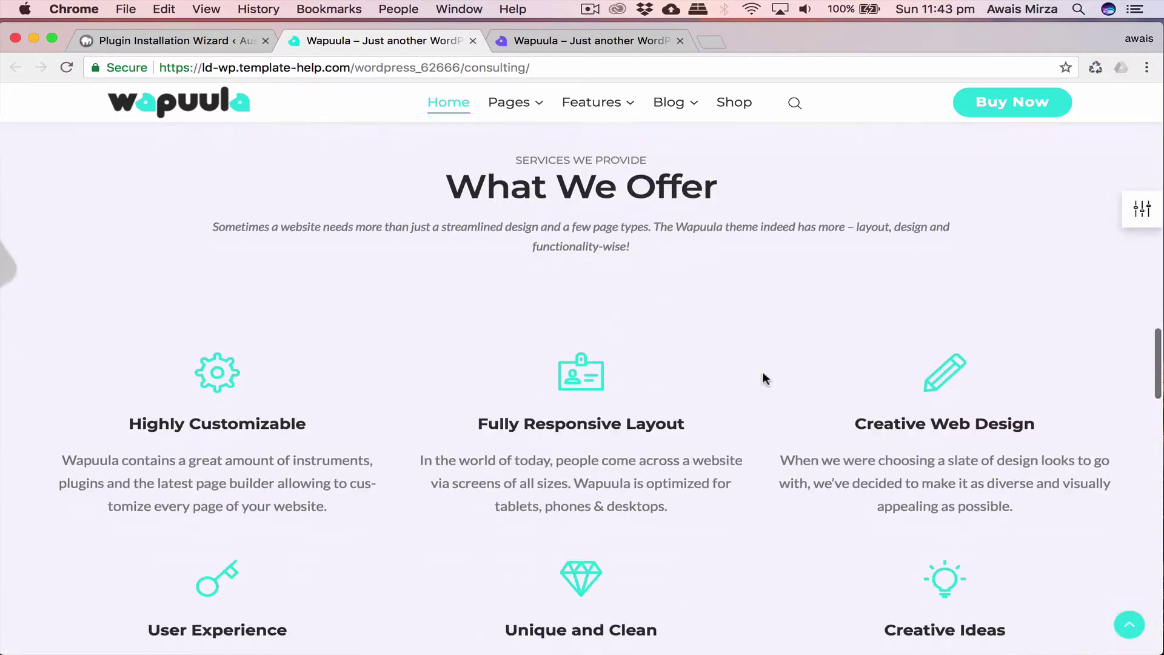
pyautogui.scroll(-15, 564, 449)
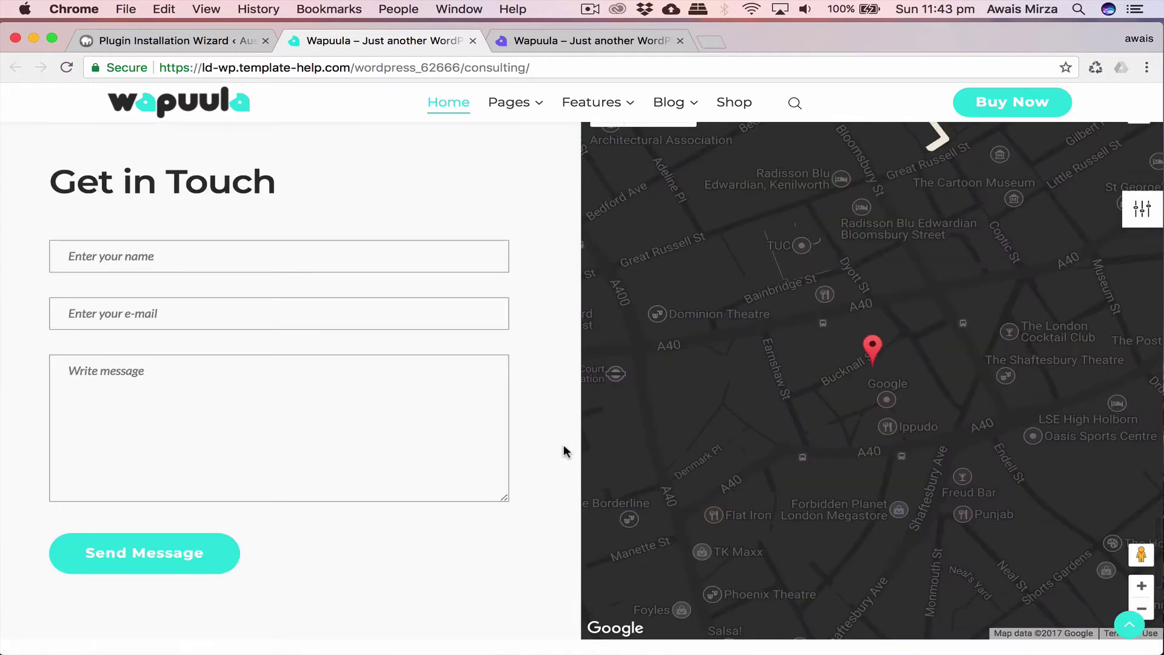
pyautogui.scroll(20, 563, 445)
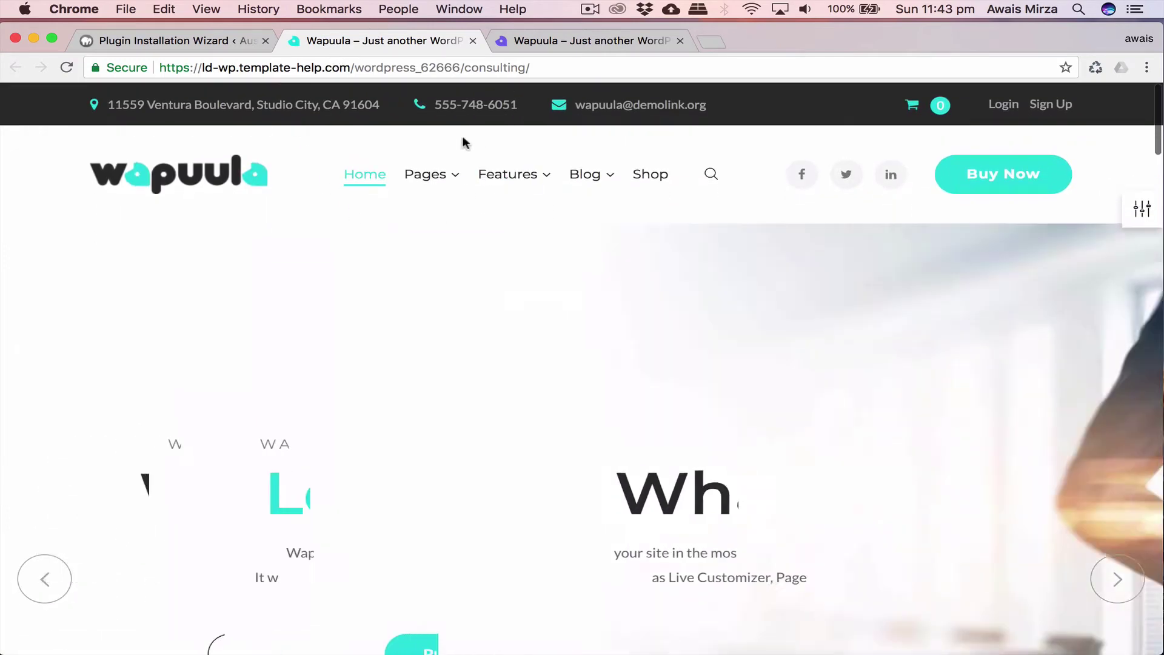
# Switch to the default Wapuula demo and examine its front page, including the business goals and services sections.
pyautogui.click(530, 40)
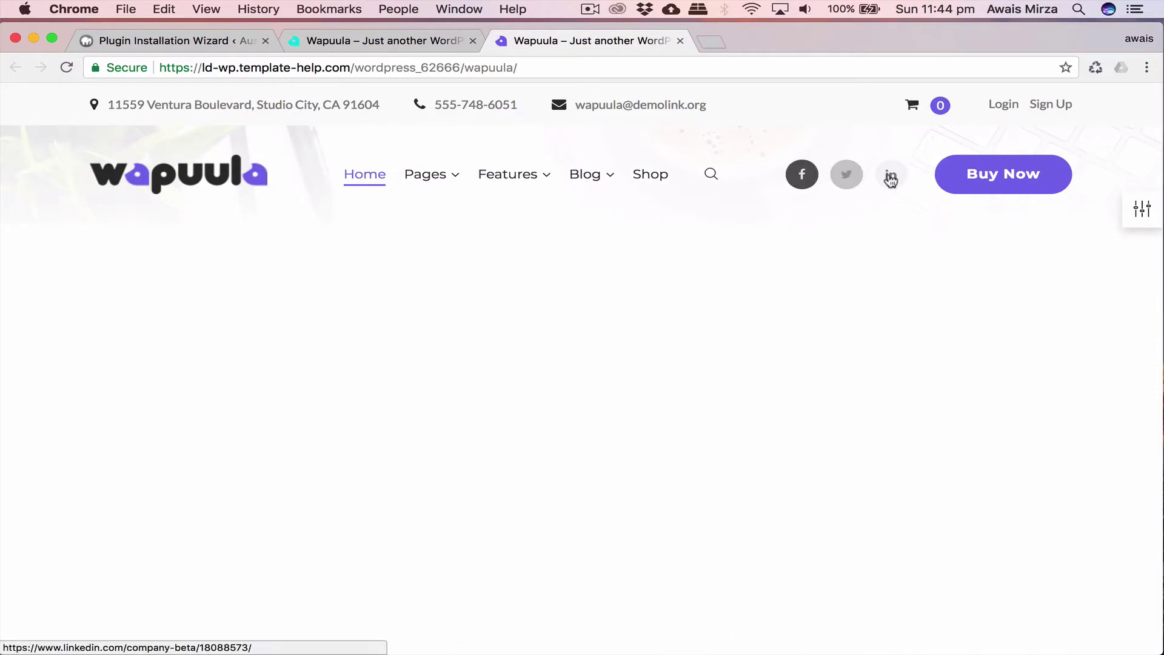
pyautogui.scroll(-10, 658, 275)
pyautogui.scroll(-9, 658, 274)
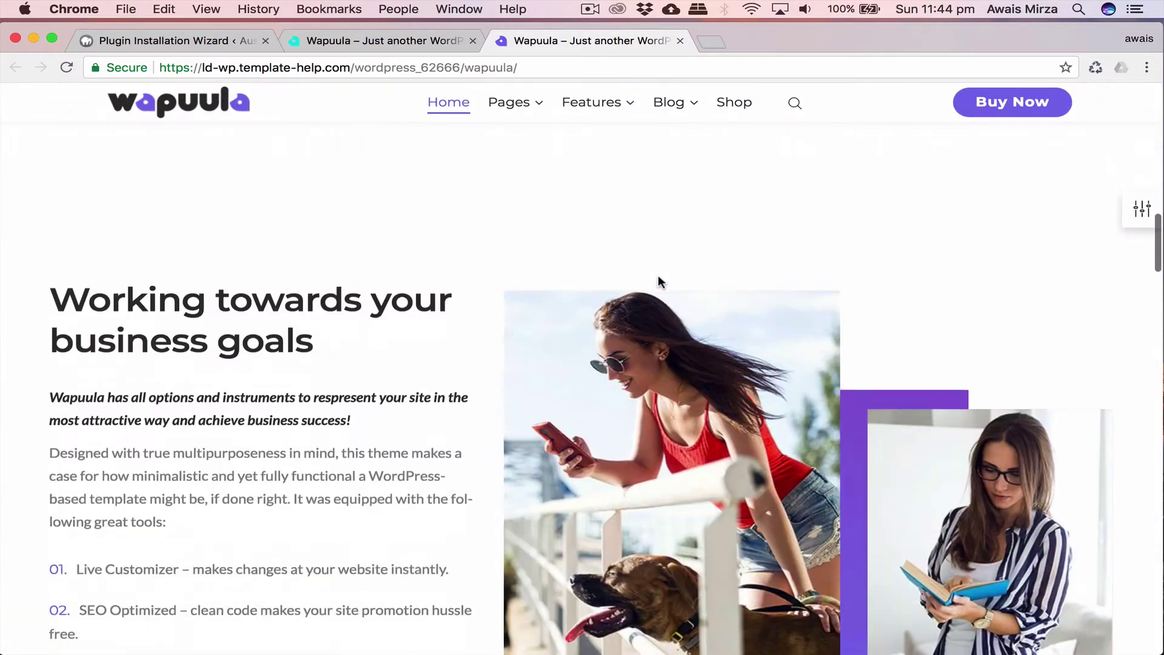
pyautogui.scroll(3, 657, 275)
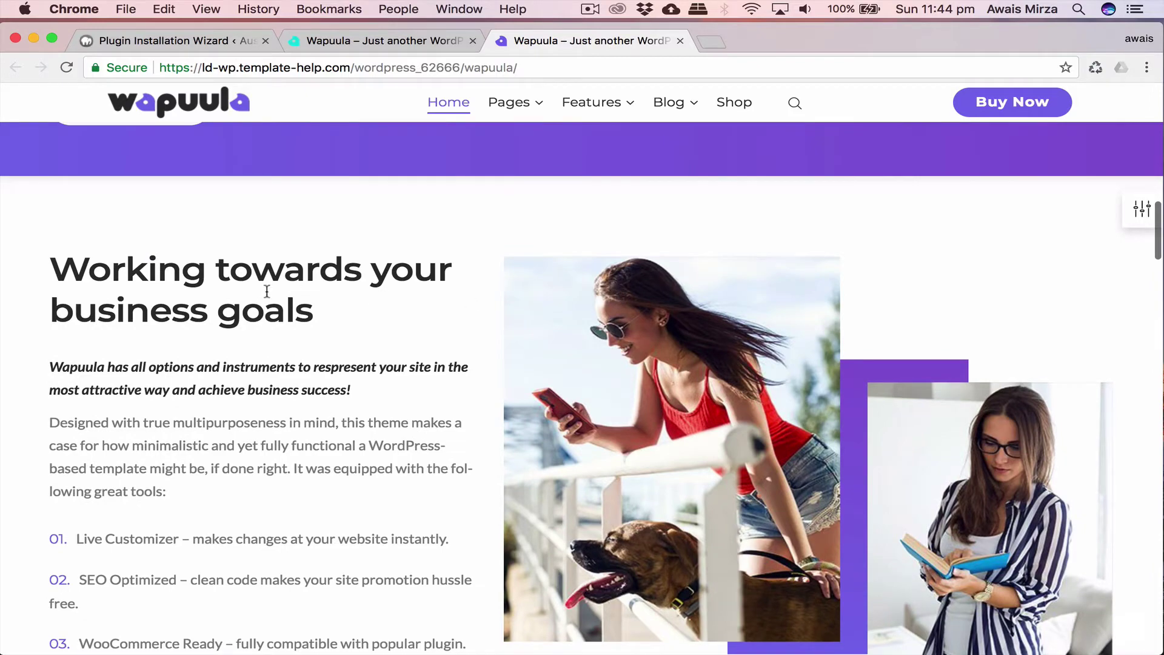
pyautogui.scroll(-5, 667, 442)
pyautogui.scroll(1, 666, 442)
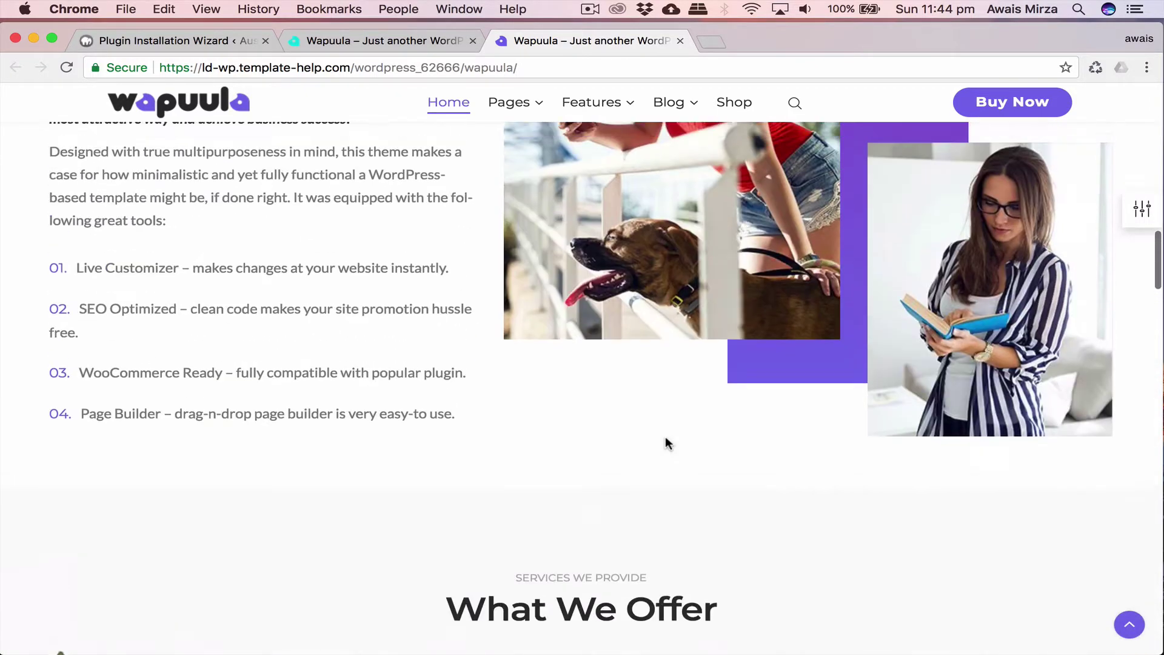
pyautogui.scroll(-5, 788, 487)
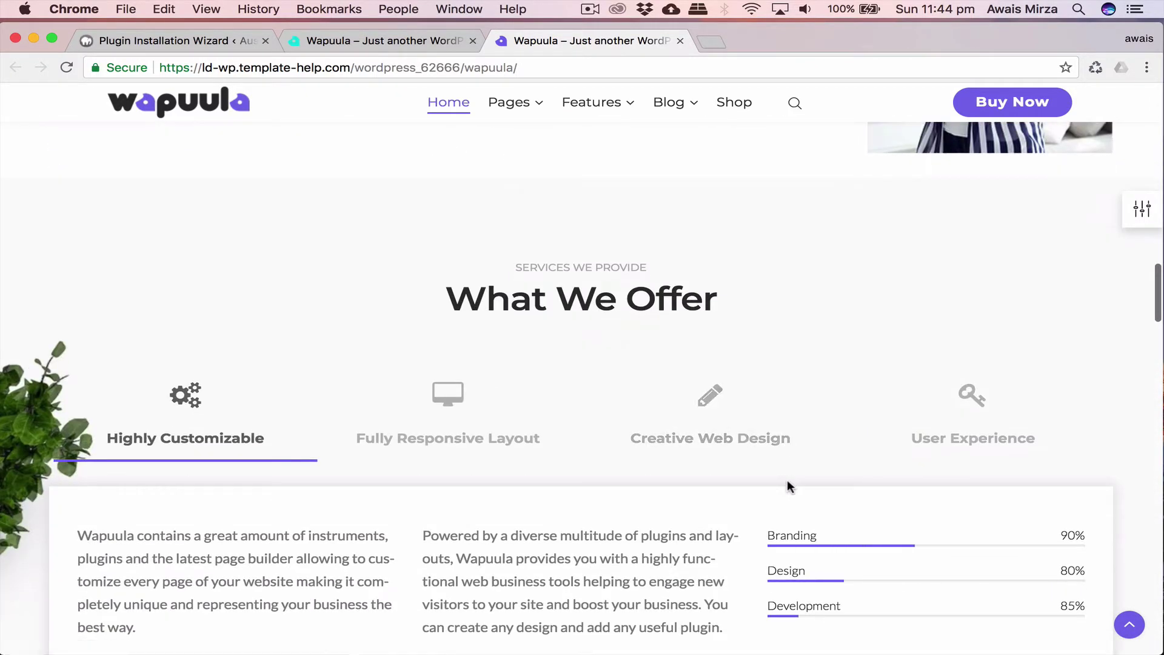
pyautogui.scroll(-3, 790, 487)
pyautogui.scroll(-10, 787, 479)
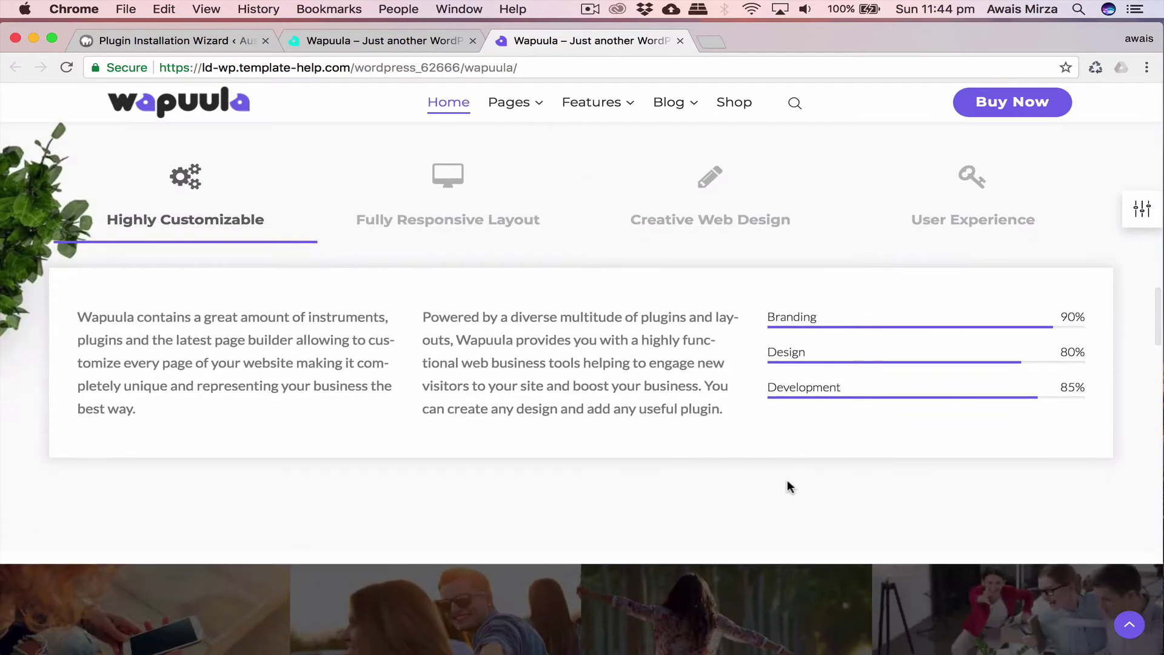
pyautogui.scroll(7, 787, 486)
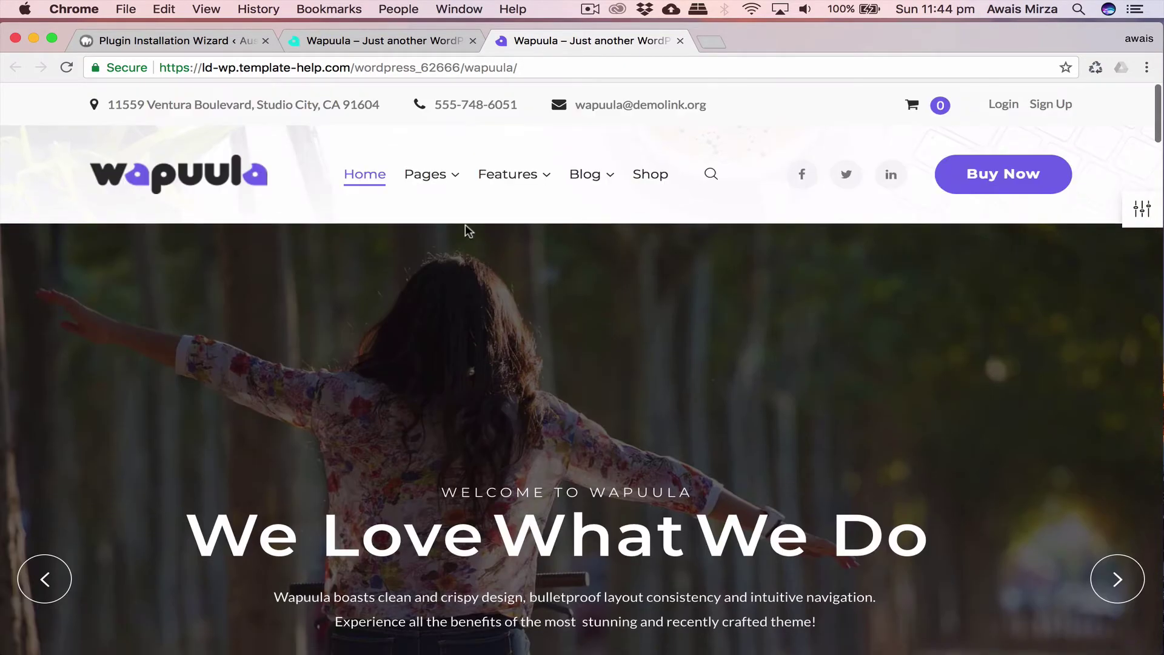
# Close both remaining demo tabs and start installing the Wapuula skin after expanding its recommended plugins.
pyautogui.click(680, 40)
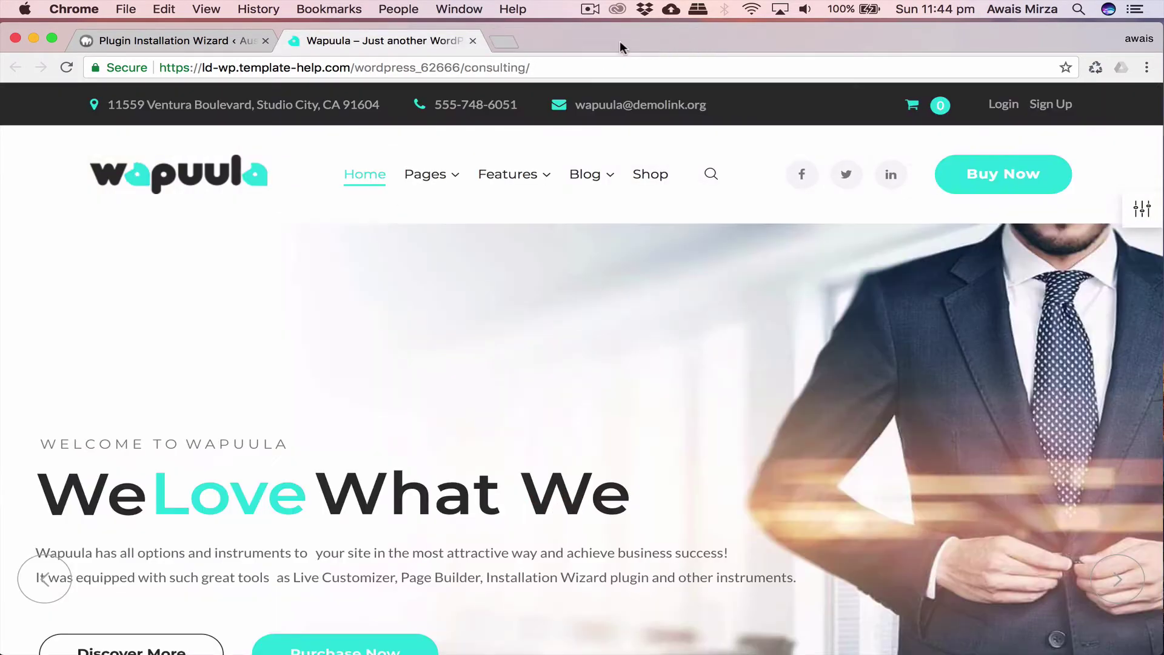
pyautogui.click(473, 40)
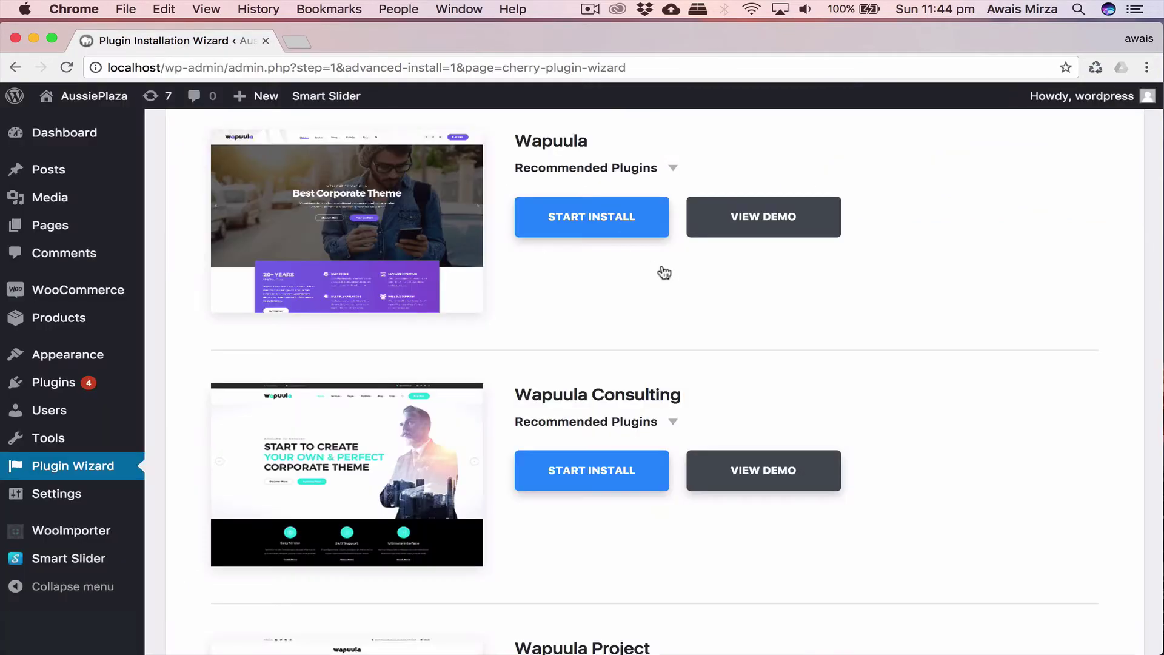
pyautogui.click(672, 167)
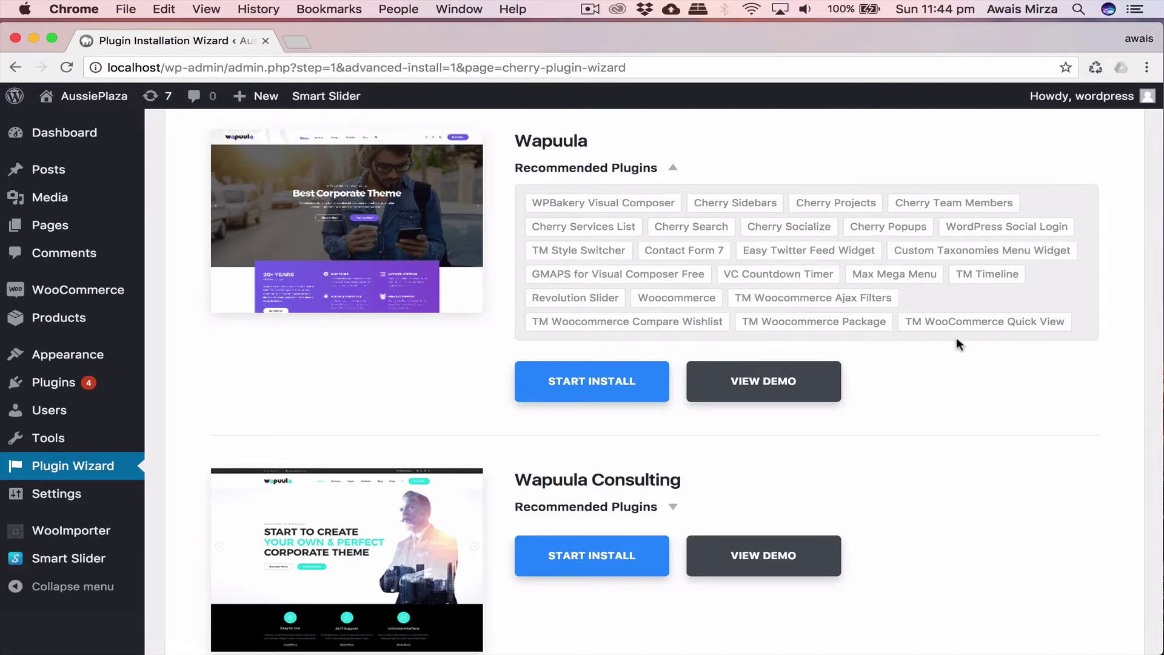
pyautogui.click(586, 383)
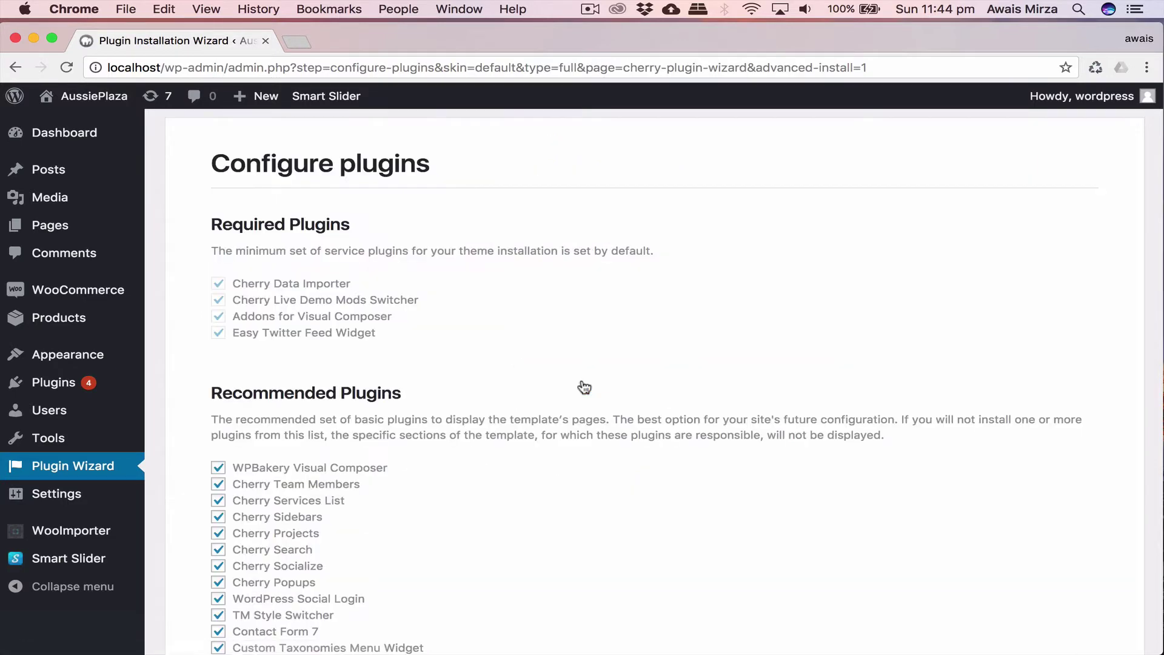
# Review the required and recommended plugins, keep all of them selected, and proceed to install them.
pyautogui.moveTo(234, 226); pyautogui.dragTo(317, 228)
pyautogui.moveTo(234, 394); pyautogui.dragTo(351, 400)
pyautogui.scroll(-10, 351, 400)
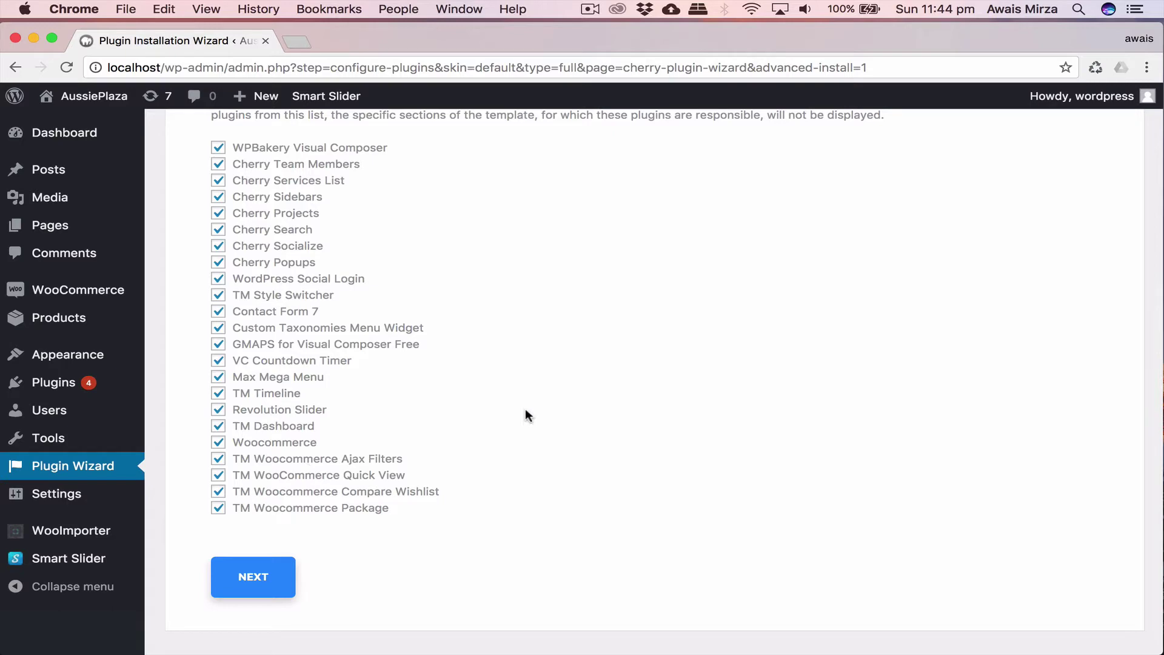
pyautogui.scroll(5, 525, 409)
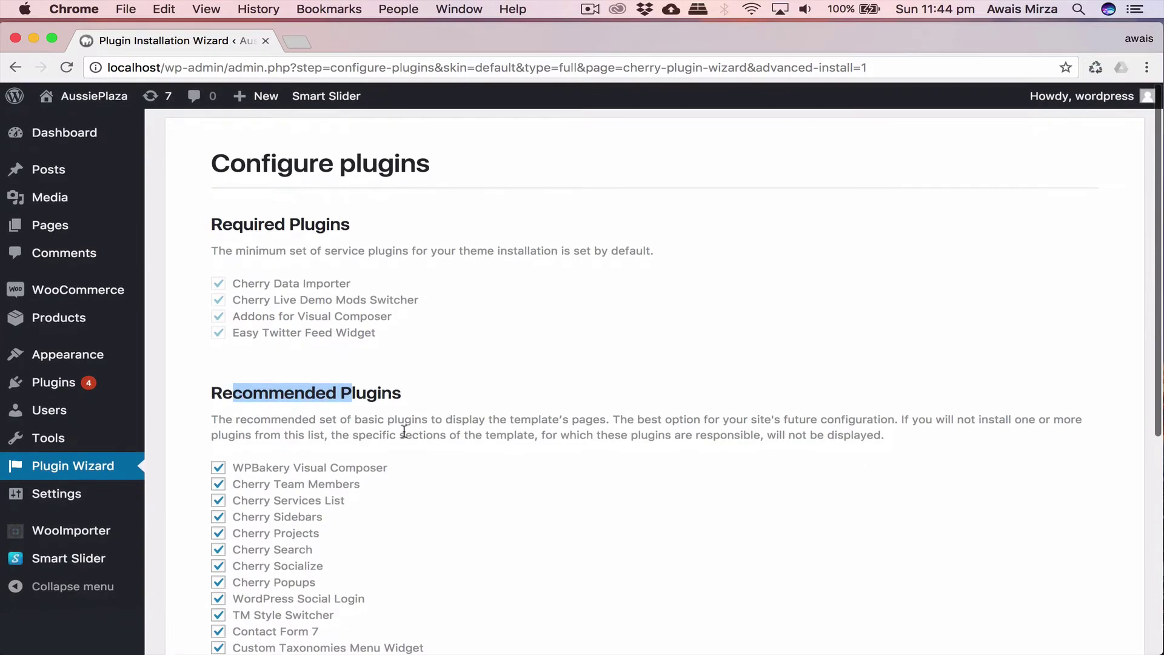
pyautogui.scroll(-5, 424, 443)
pyautogui.click(253, 602)
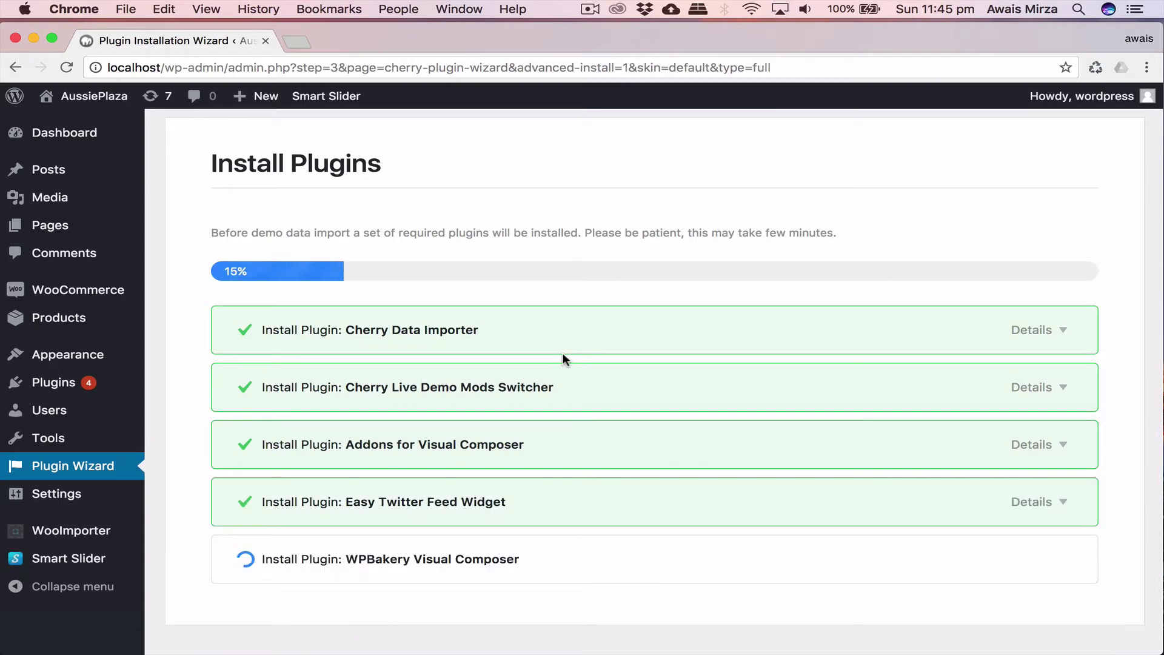
# Let the plugin installation finish, choose to replace the existing content with demo content, and proceed to the import page.
pyautogui.scroll(-1, 562, 358)
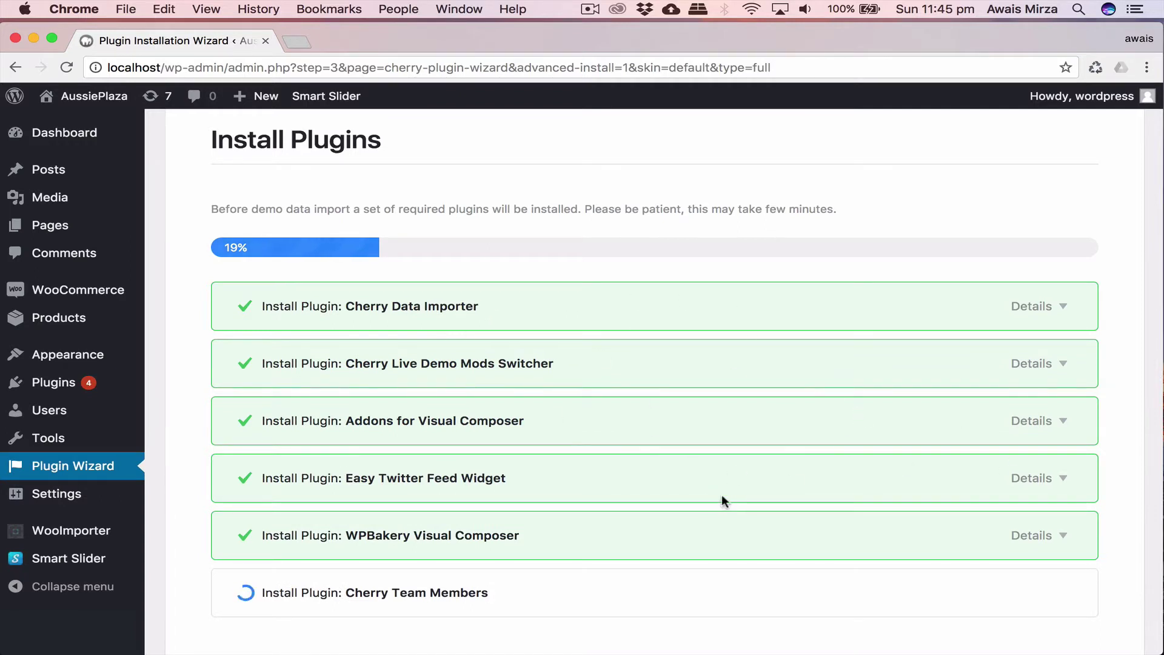
pyautogui.scroll(-2, 787, 490)
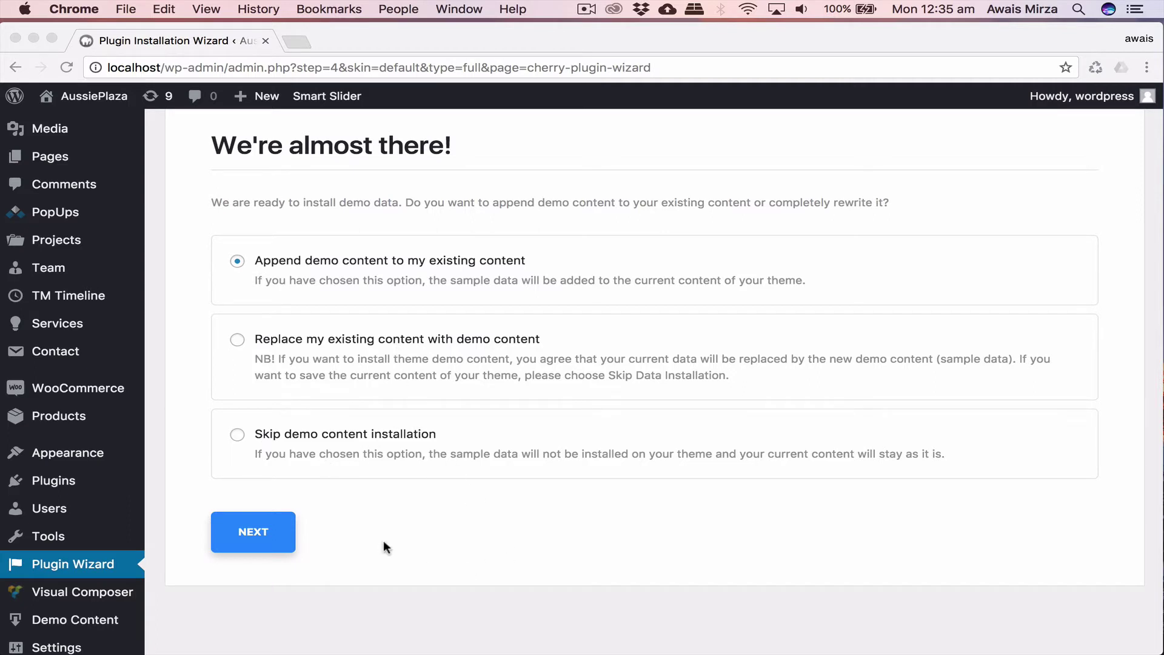
pyautogui.click(308, 340)
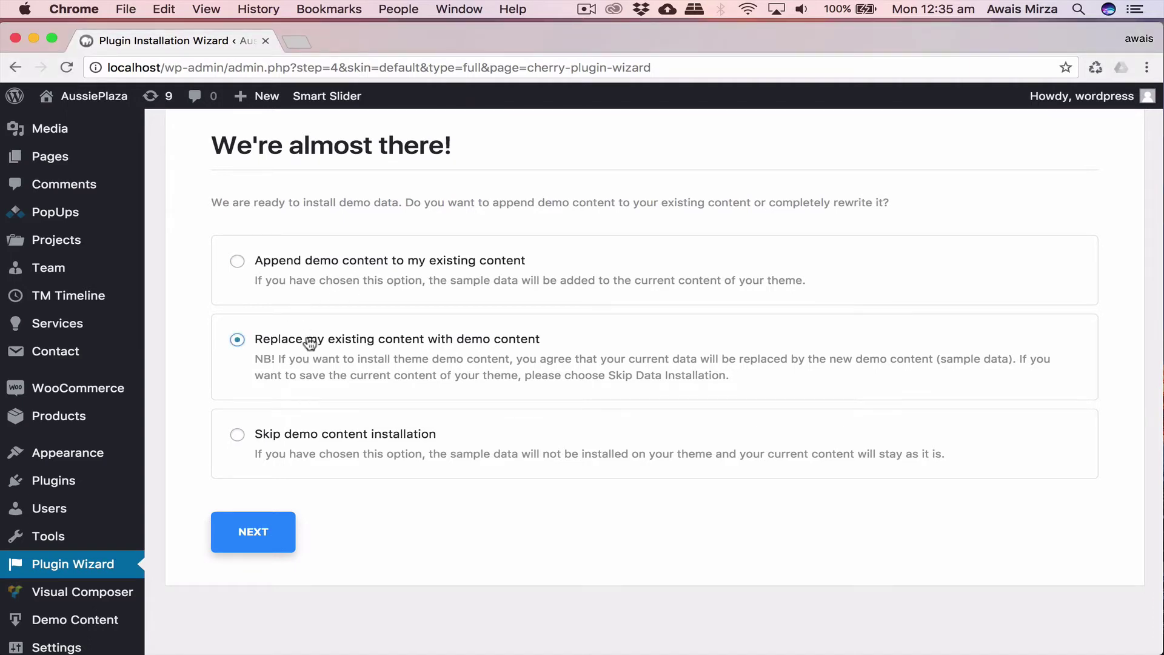
pyautogui.click(269, 539)
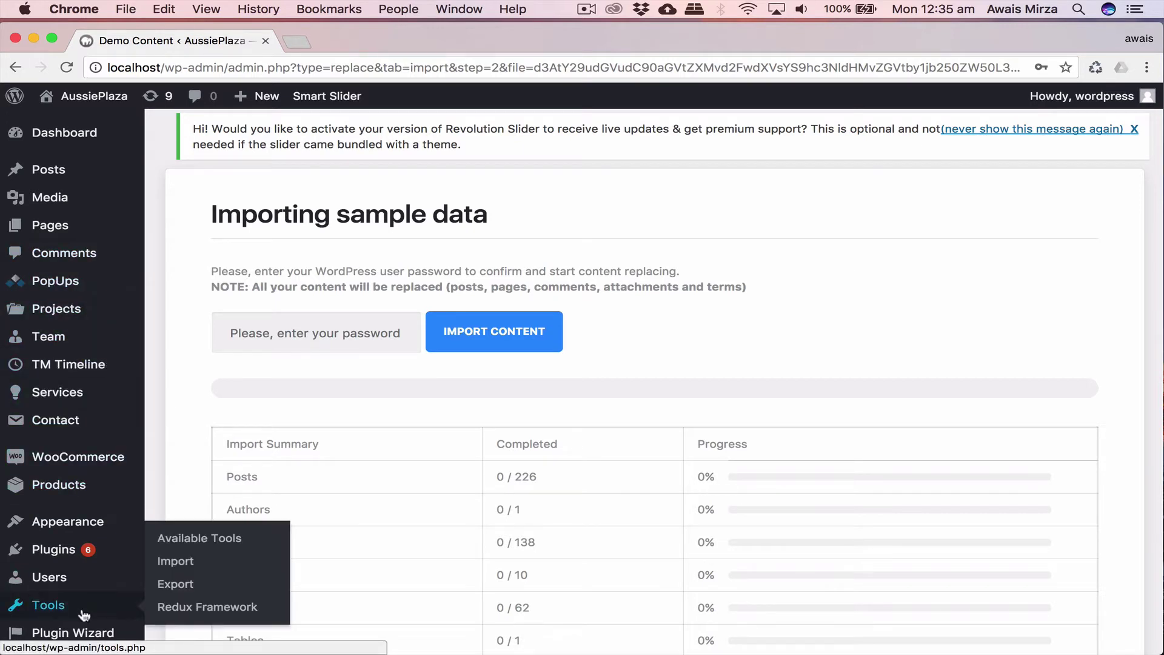
# Review the sample data import summary, fill in the WordPress user password from the saved login, and start importing the content.
pyautogui.moveTo(76, 435)
pyautogui.scroll(-3, 77, 437)
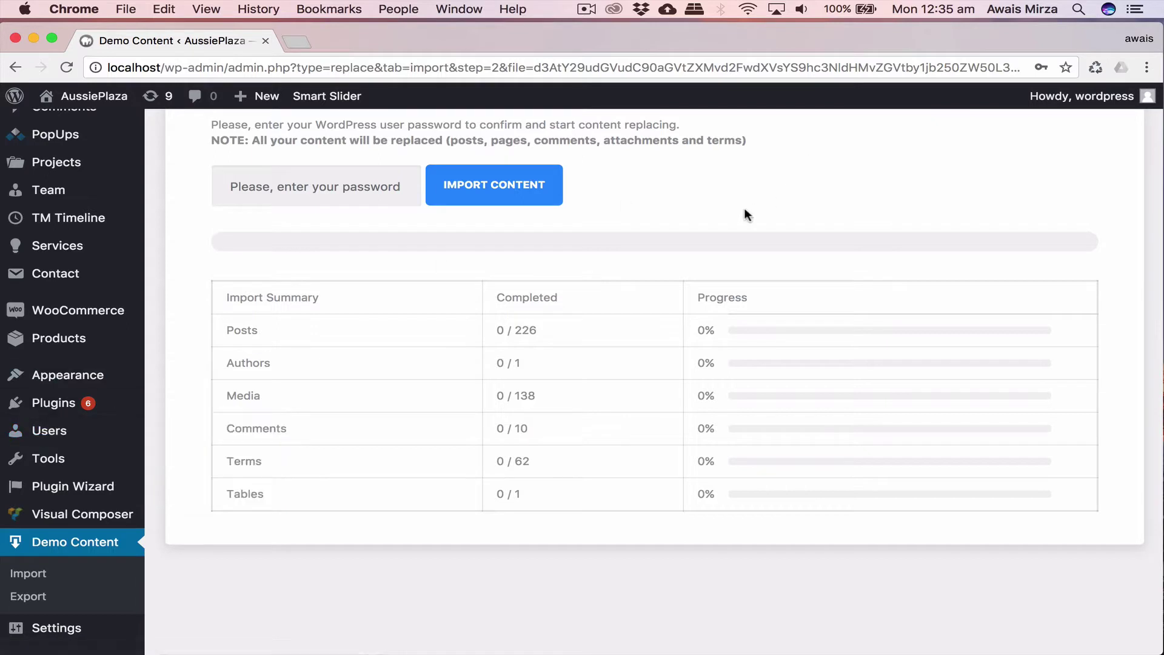
pyautogui.scroll(2, 746, 213)
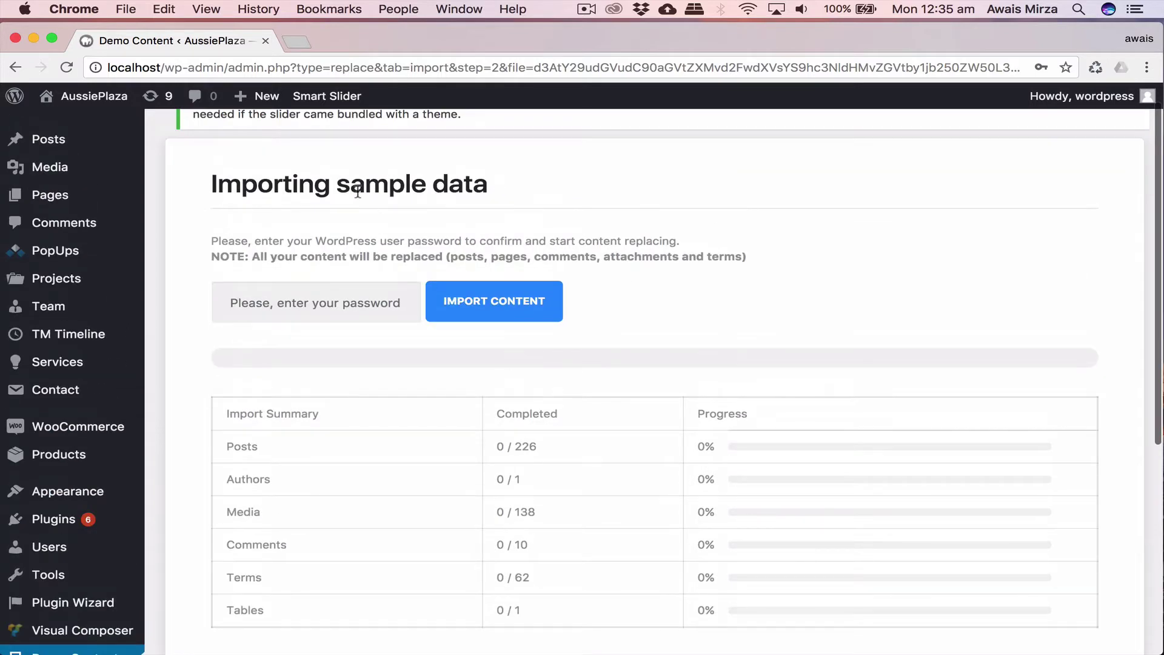
pyautogui.scroll(1, 692, 332)
pyautogui.click(315, 332)
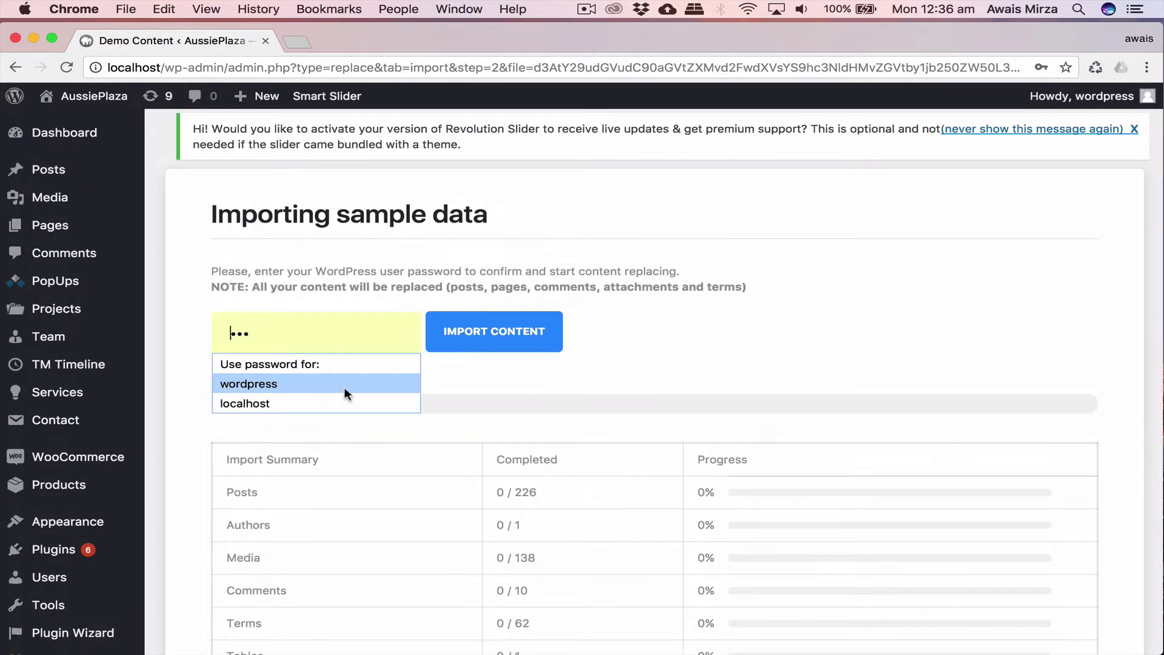
pyautogui.click(344, 387)
pyautogui.click(519, 354)
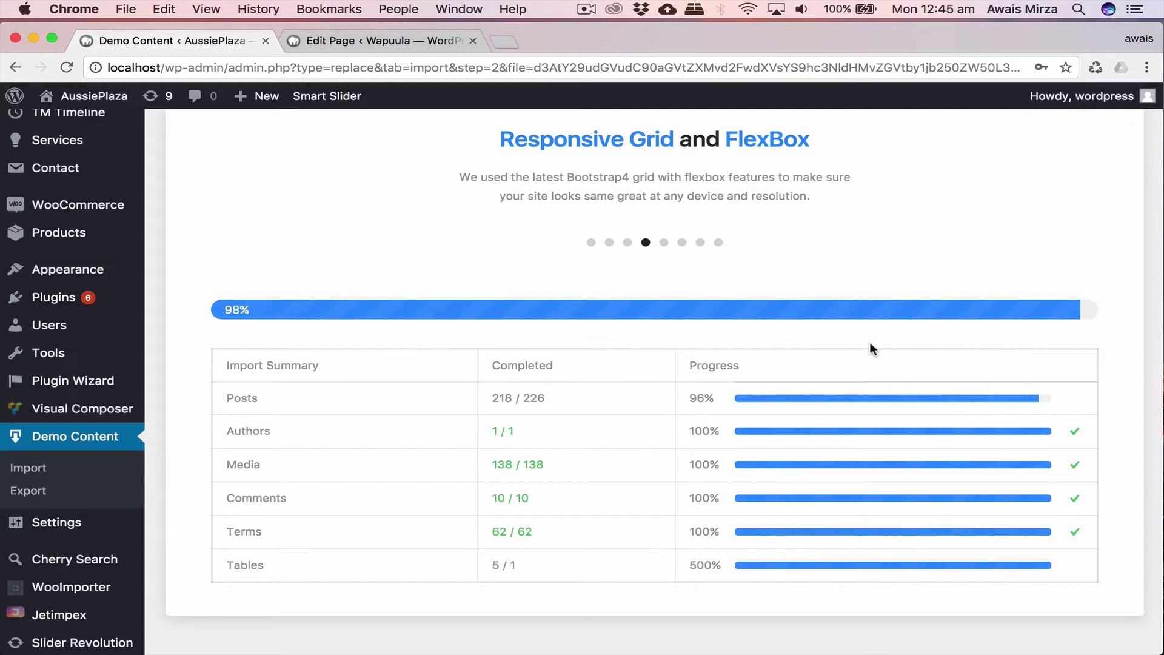
# Close the page-editing tab and follow the demo content import, advancing the theme feature slideshow by one slide.
pyautogui.click(473, 41)
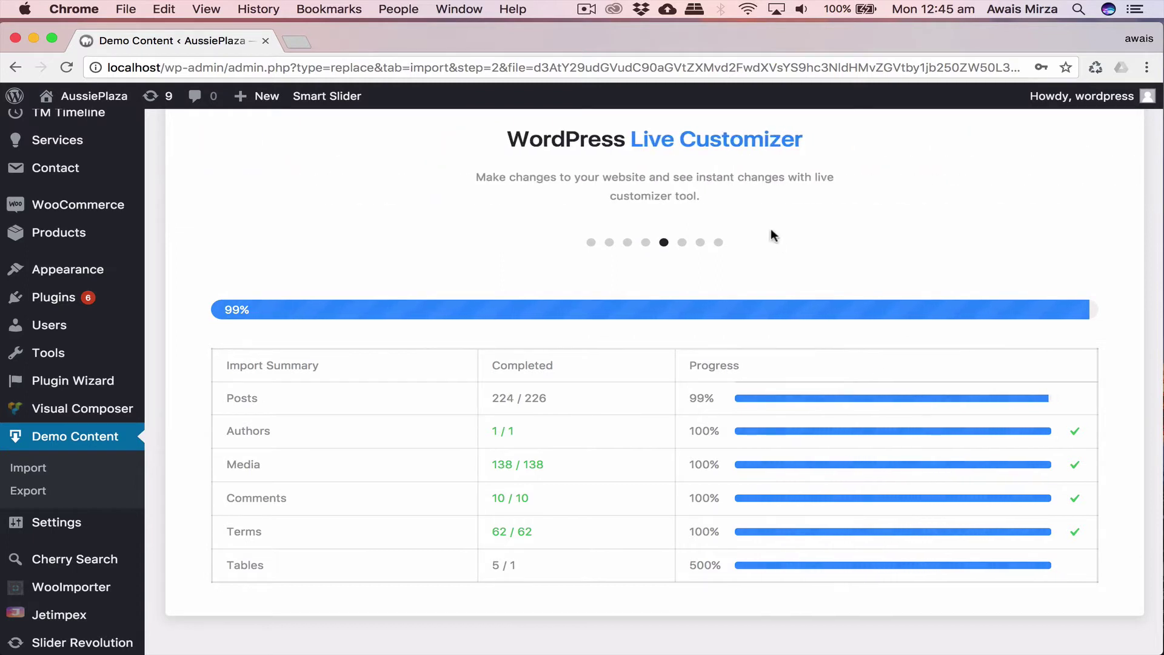
pyautogui.scroll(3, 744, 231)
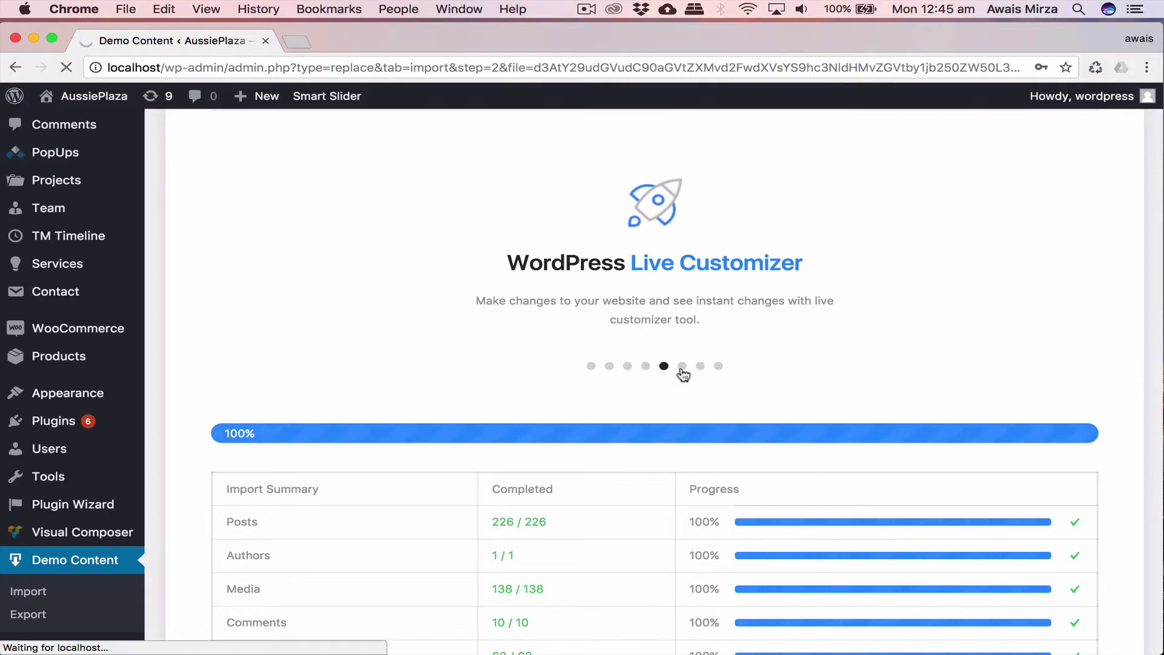
pyautogui.click(683, 368)
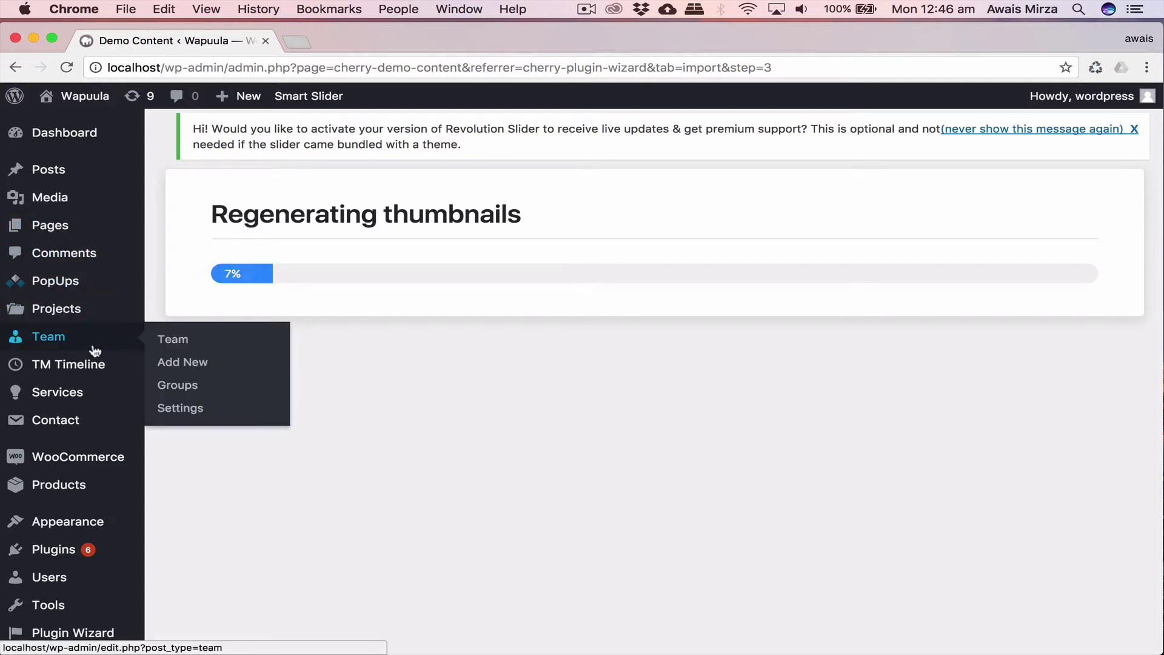
# Open the installed plugins list in a separate tab while the thumbnails regenerate, and switch to it.
pyautogui.scroll(-3, 94, 348)
pyautogui.moveTo(94, 352)
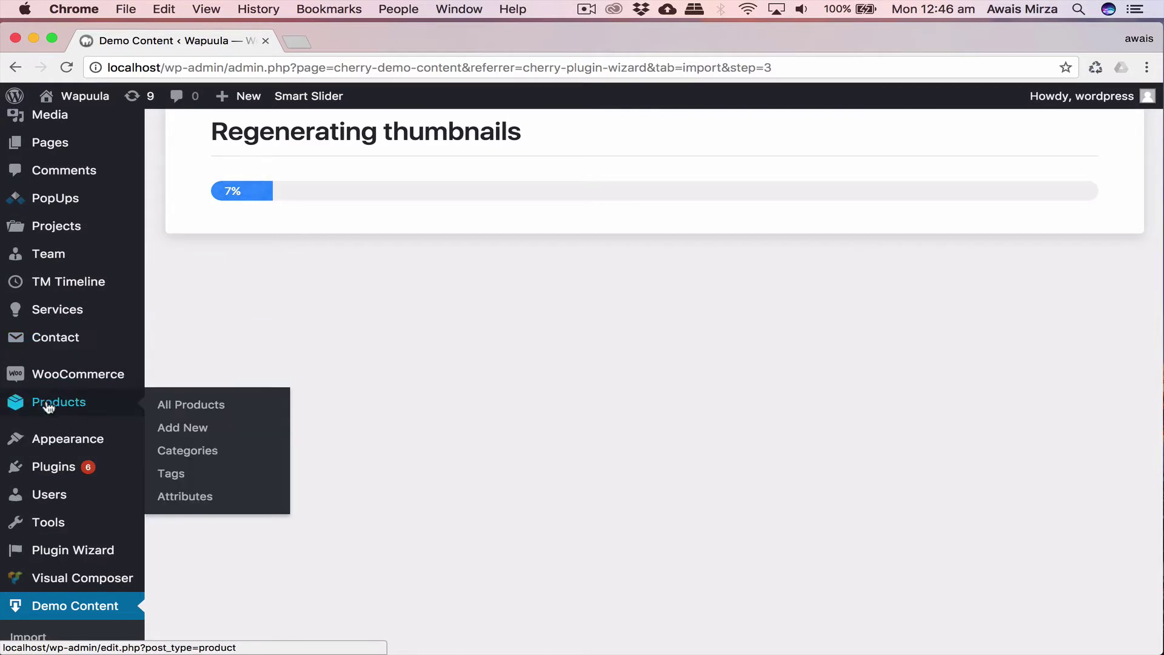
pyautogui.moveTo(61, 452)
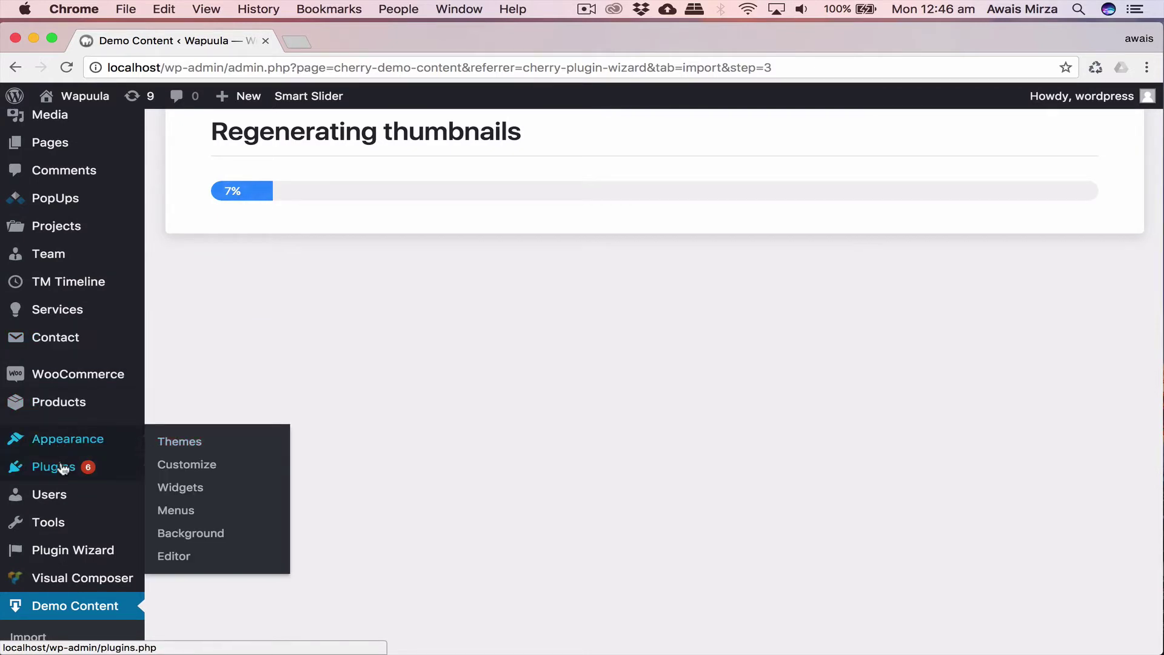
pyautogui.moveTo(104, 470)
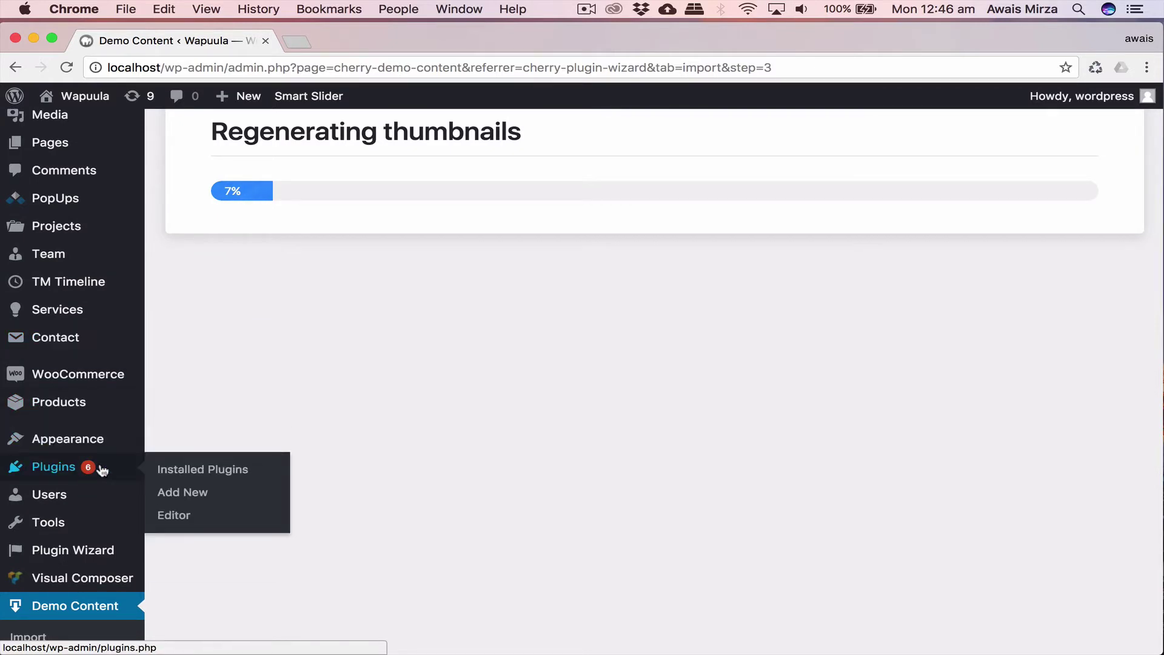
pyautogui.rightClick(184, 470)
pyautogui.click(200, 479)
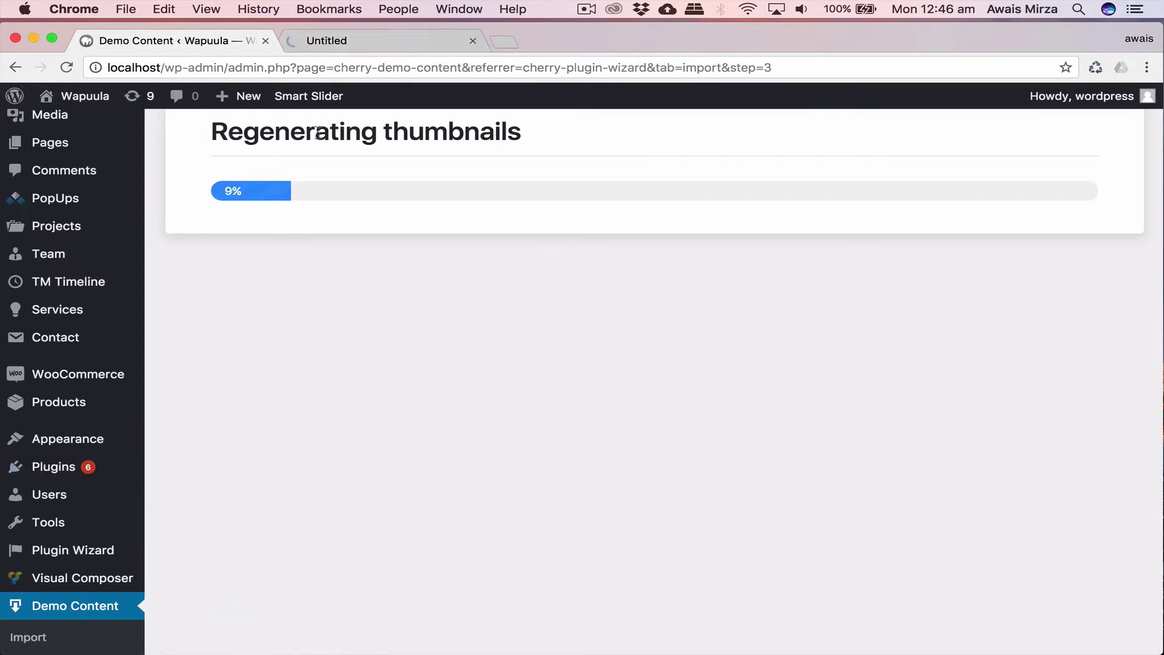
pyautogui.scroll(2, 628, 232)
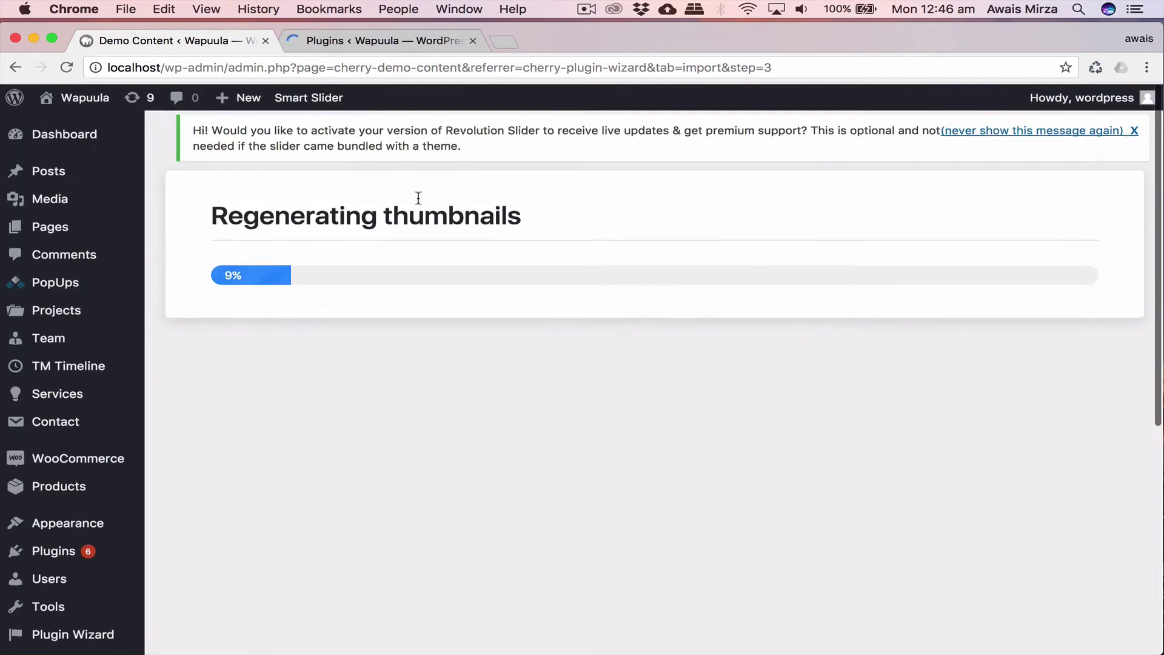
pyautogui.click(416, 45)
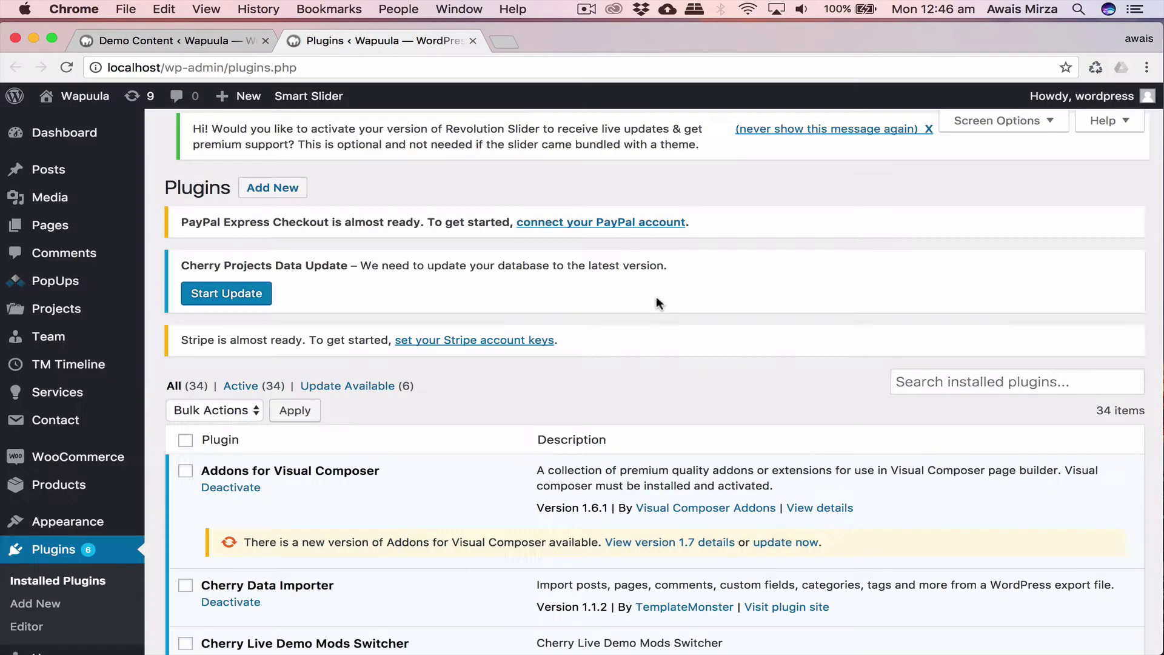
# Look through the installed plugins from Addons for Visual Composer down to the Jetimpex Dashboard and Smart Slider 3 entries.
pyautogui.scroll(-3, 656, 296)
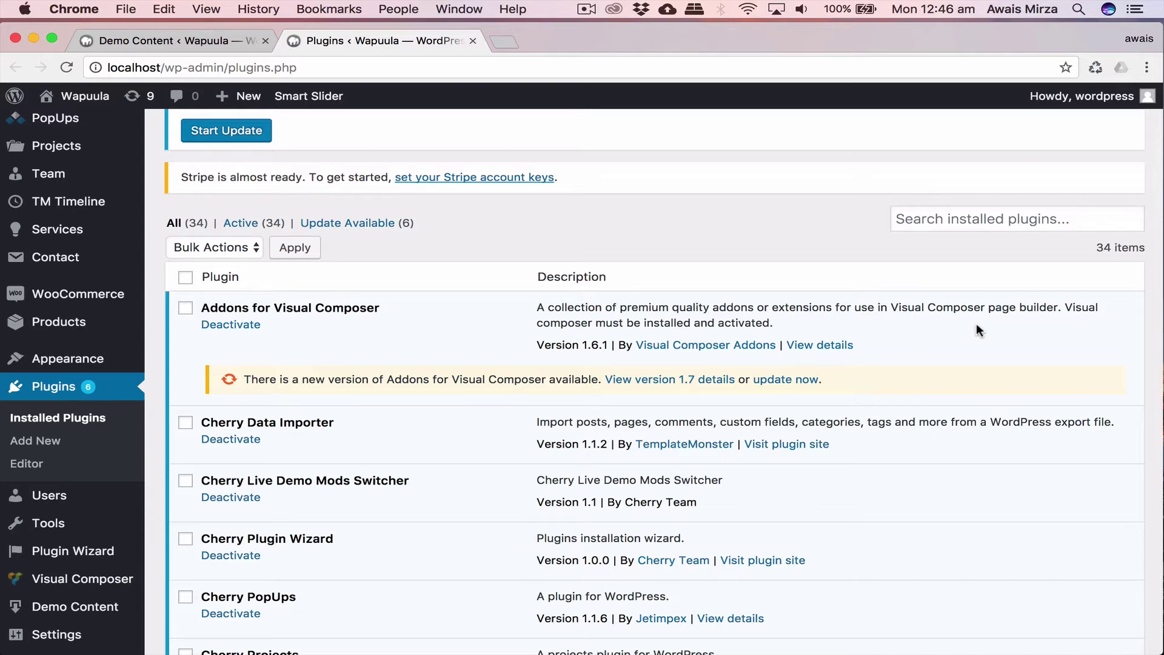
pyautogui.scroll(-5, 976, 324)
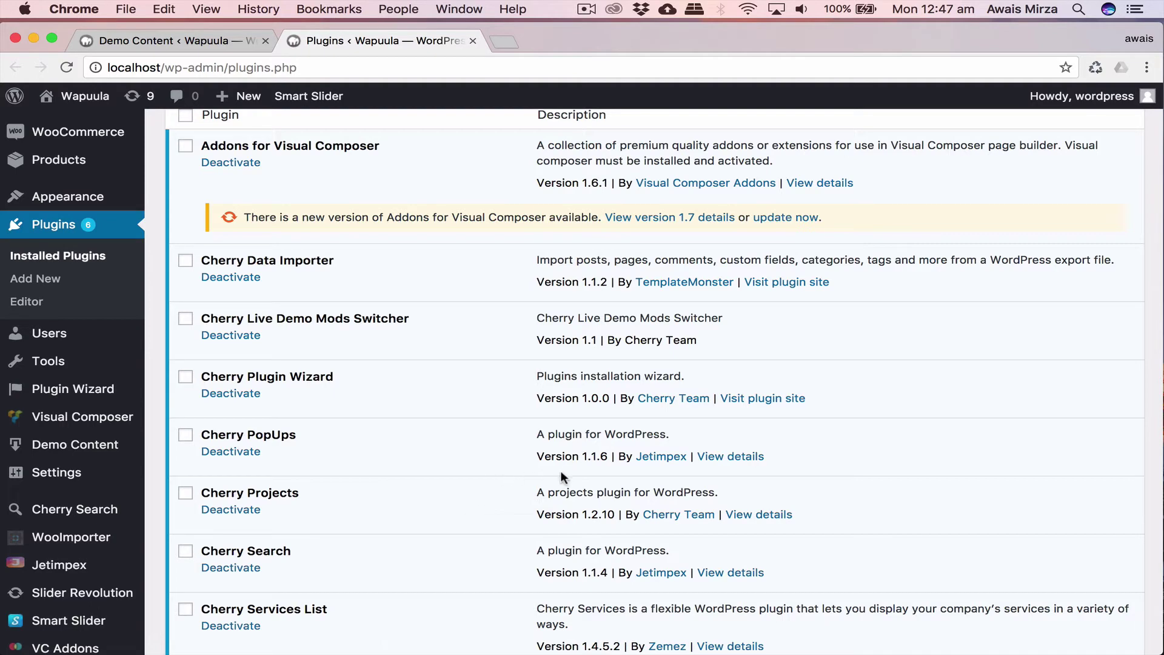
pyautogui.scroll(-5, 571, 464)
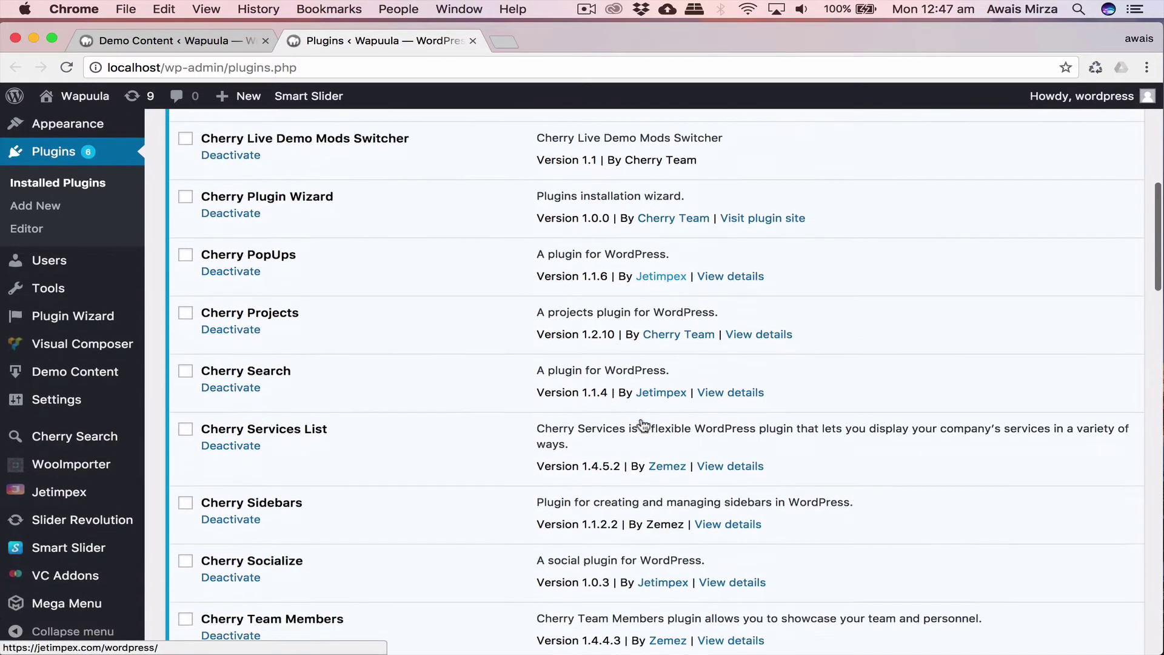
pyautogui.scroll(-5, 642, 425)
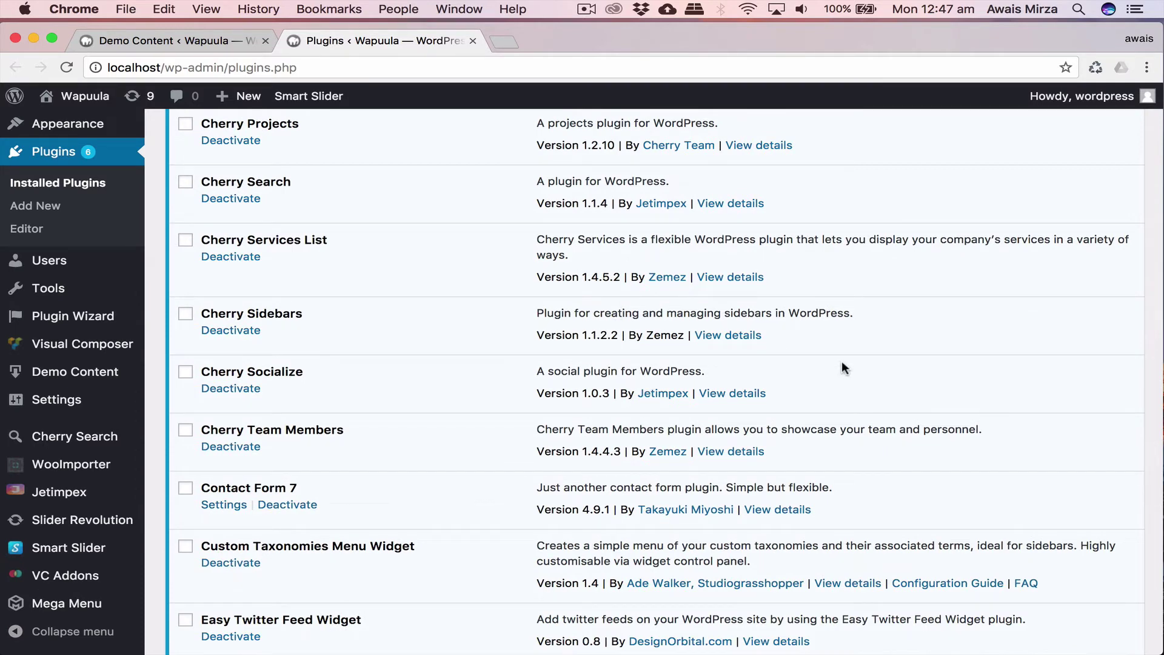
pyautogui.scroll(-5, 842, 363)
pyautogui.scroll(1, 842, 362)
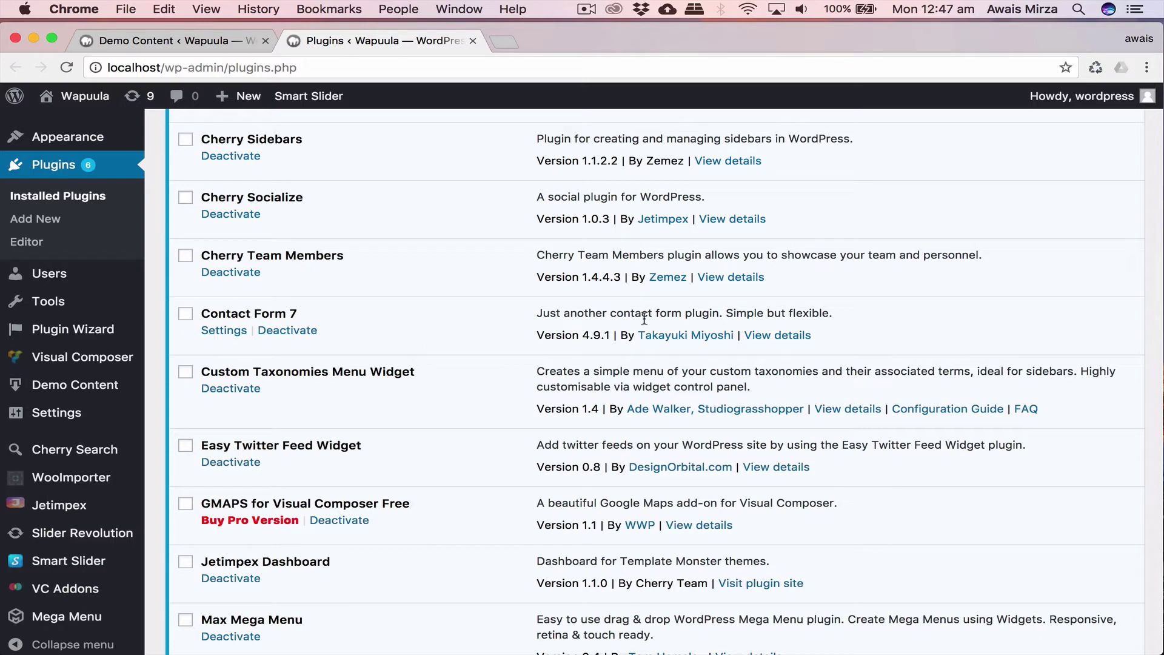
pyautogui.scroll(-5, 644, 319)
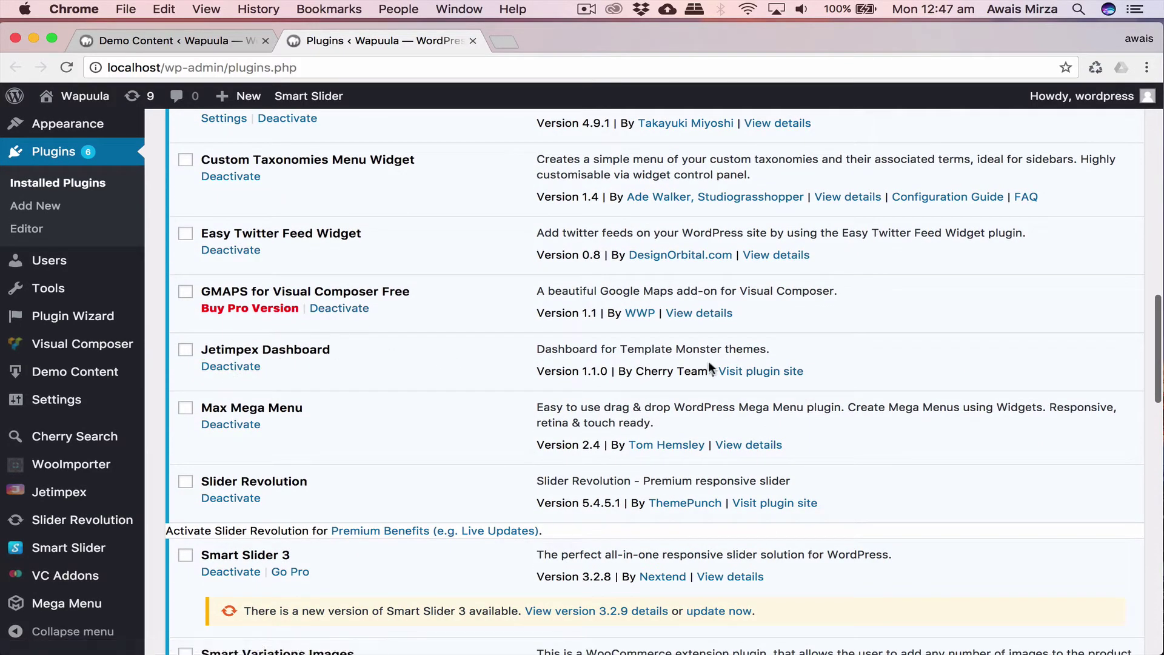
# Visit the Jetimpex Dashboard plugin's site in a new tab, dismiss its Monstroid 2 popup, and close the site.
pyautogui.rightClick(775, 372)
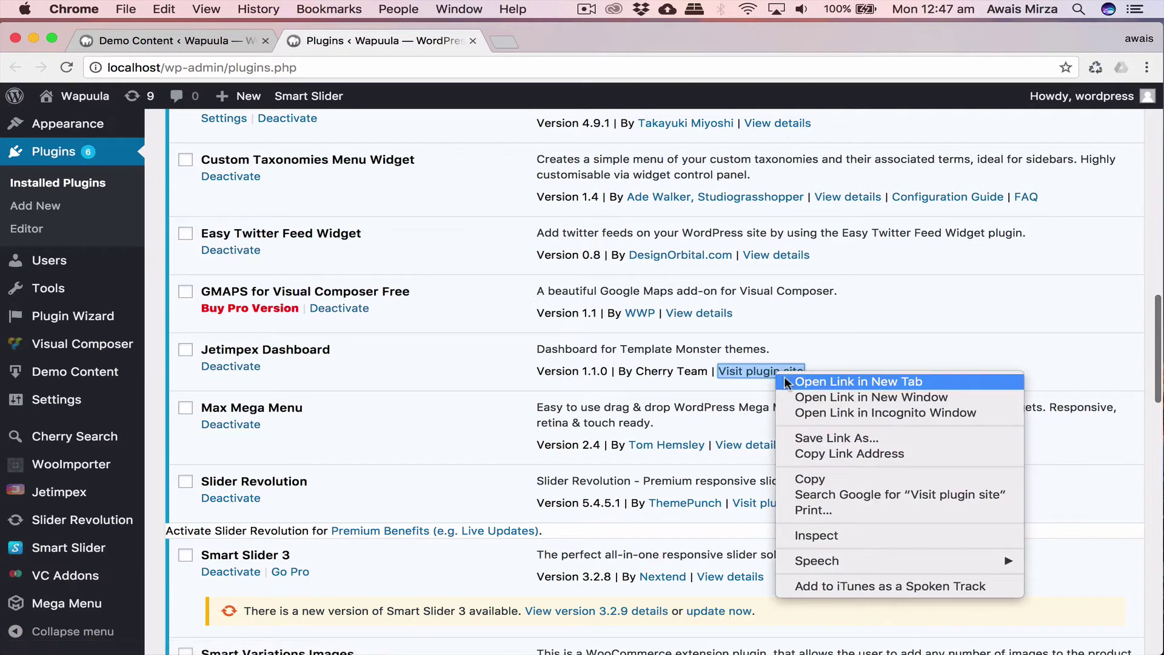
pyautogui.click(785, 380)
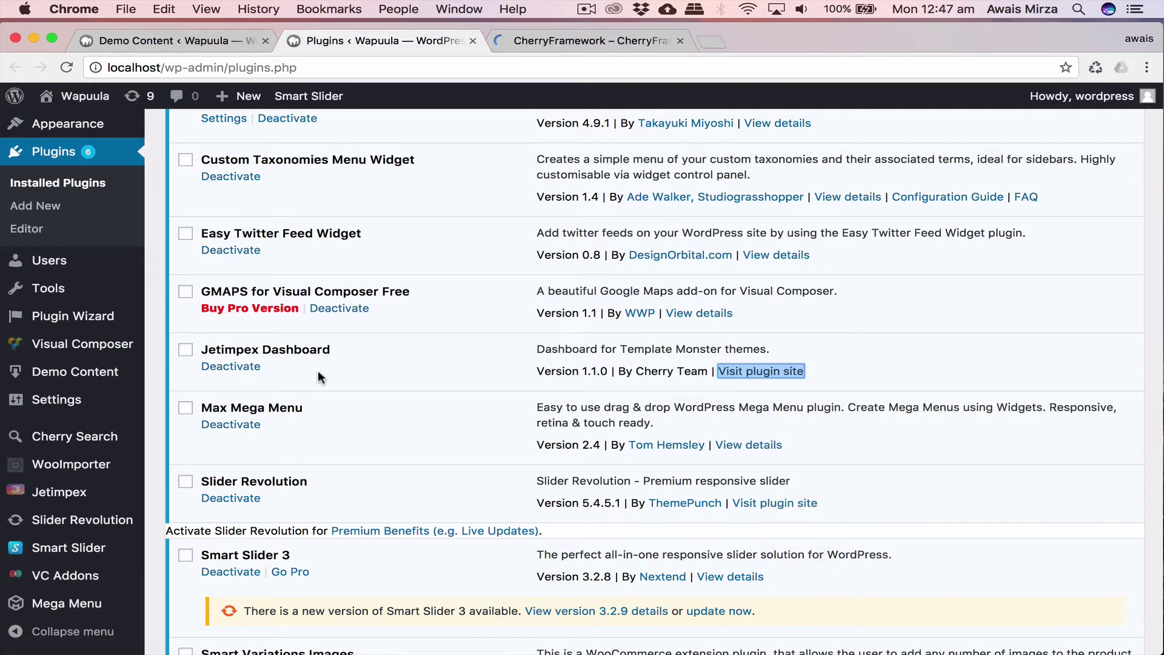
pyautogui.scroll(-5, 567, 422)
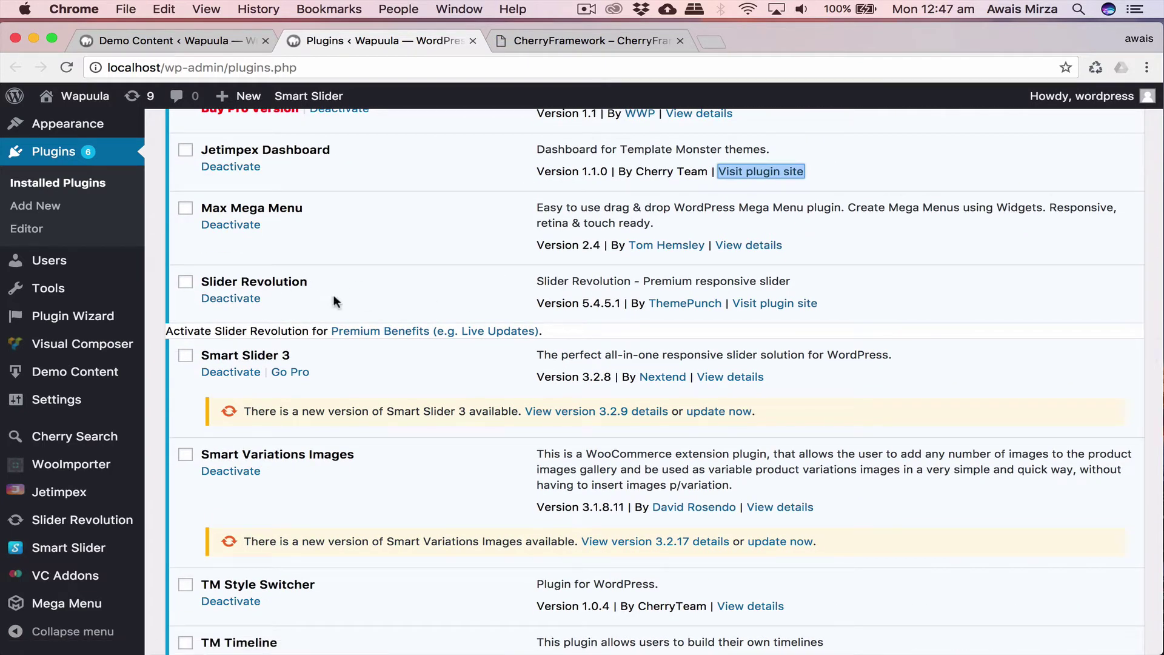
pyautogui.click(579, 42)
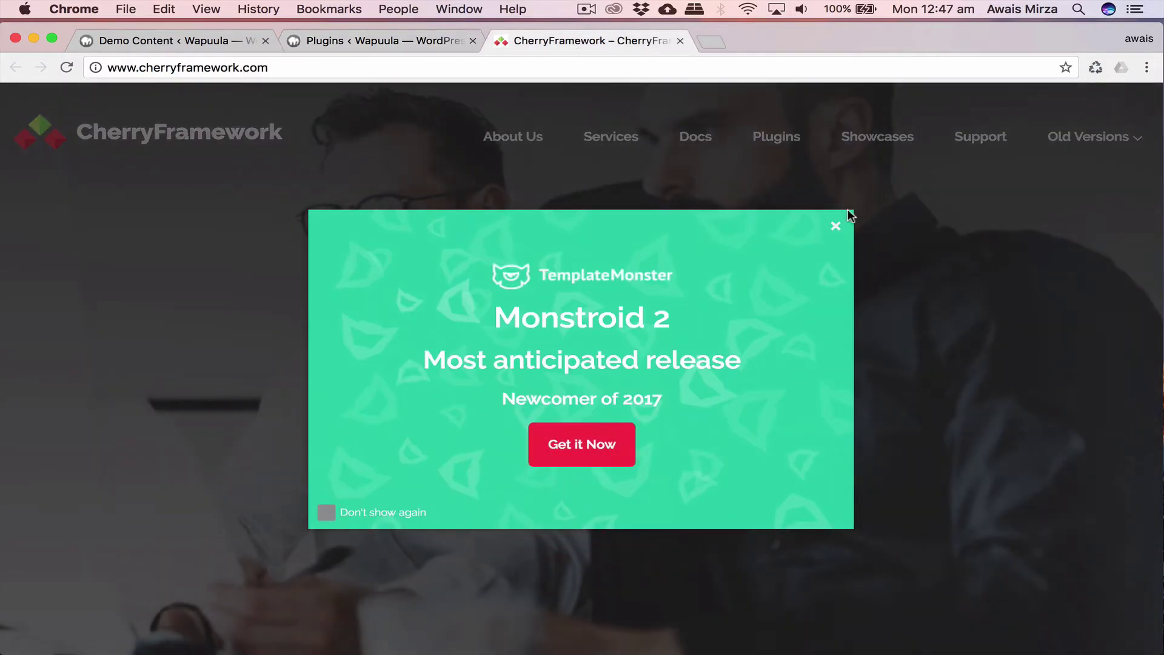
pyautogui.click(838, 227)
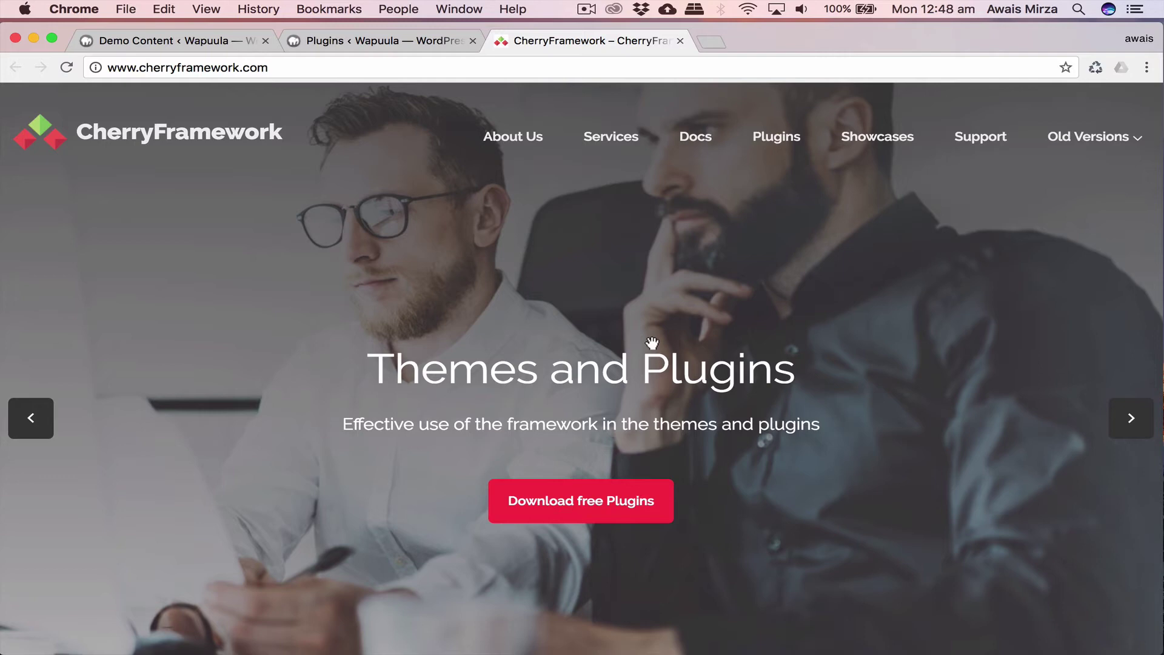
pyautogui.click(679, 40)
# Examine the remaining installed plugins, from Smart Variations Images through the WooCommerce add-ons to WPBakery Visual Composer.
pyautogui.scroll(-5, 559, 390)
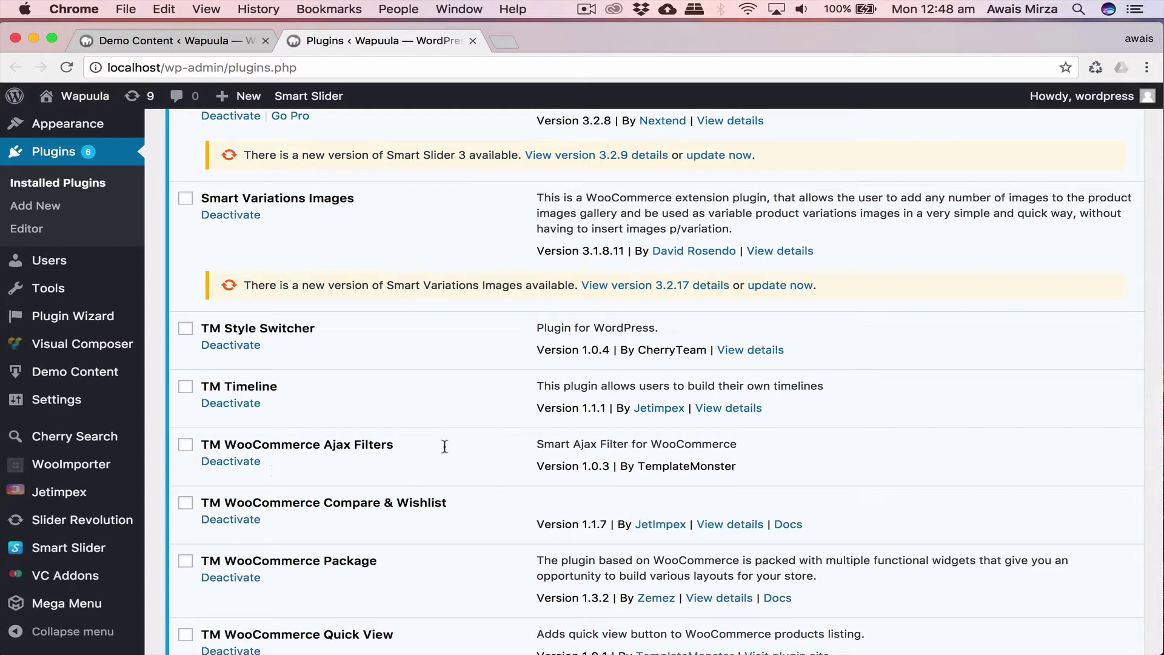
pyautogui.scroll(-1, 726, 476)
pyautogui.scroll(-2, 726, 471)
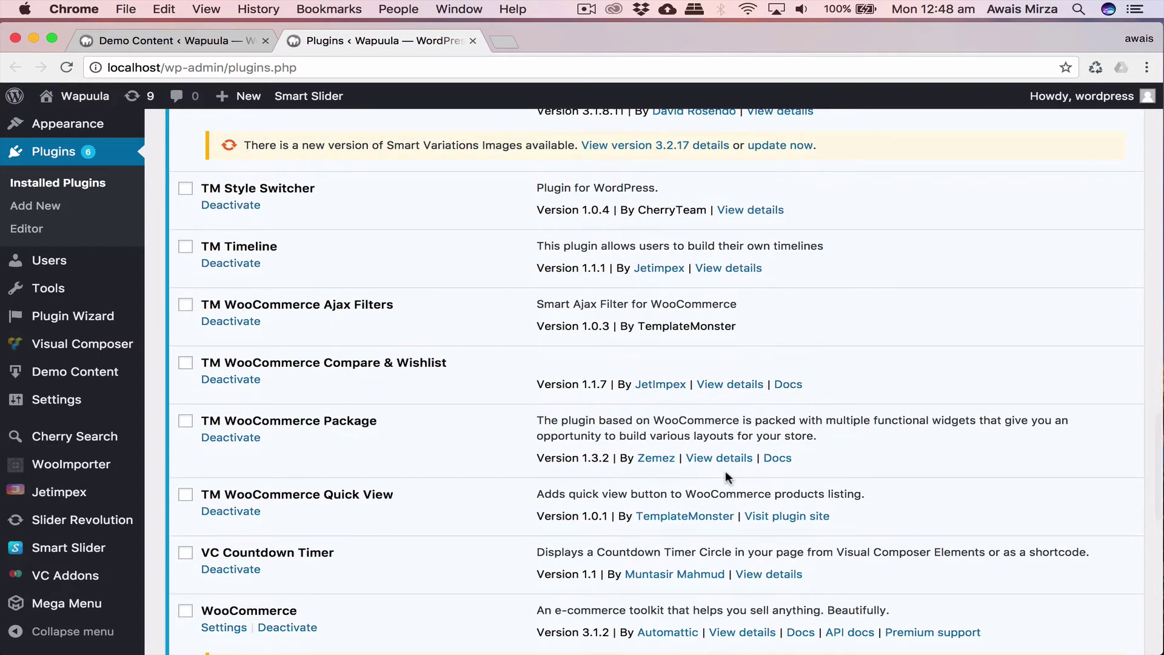
pyautogui.scroll(-3, 725, 471)
pyautogui.scroll(-3, 727, 477)
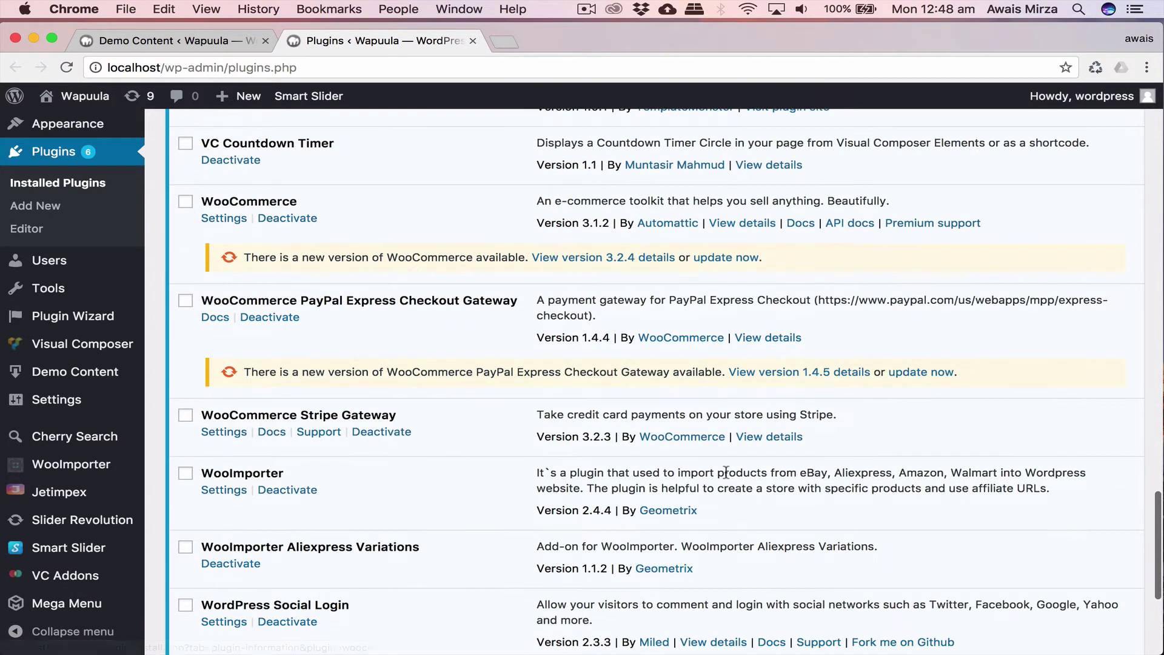
pyautogui.scroll(-2, 726, 472)
pyautogui.scroll(-2, 726, 472)
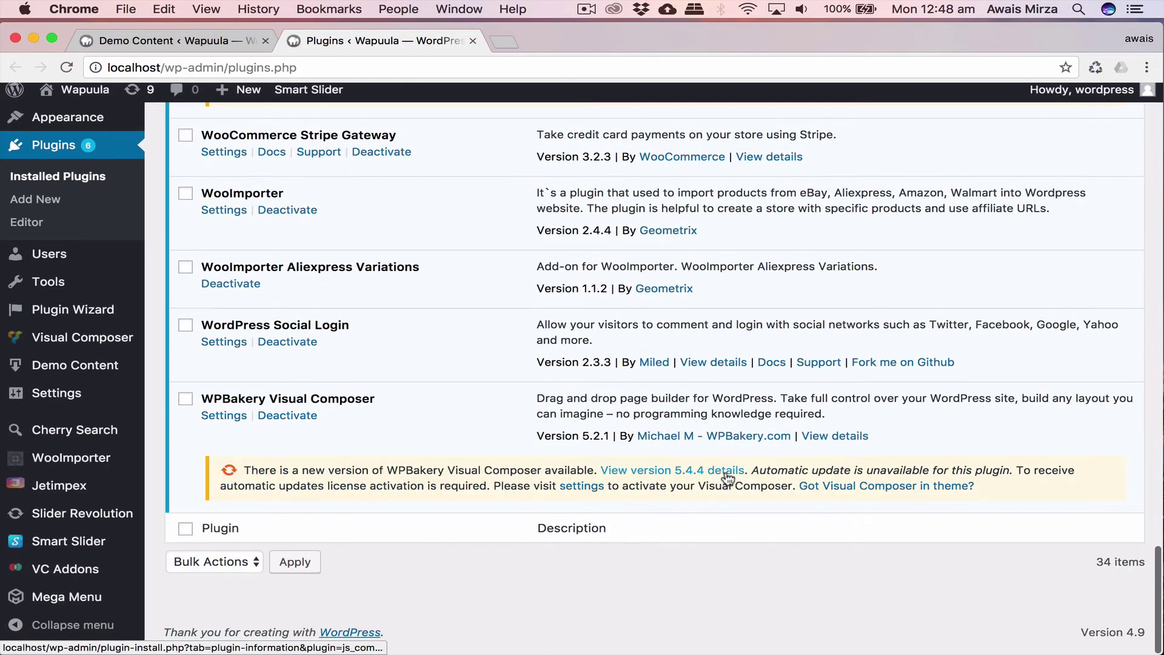
# Return from the plugins list to the demo content wizard and close the extra Wapuula site tab.
pyautogui.scroll(20, 726, 472)
pyautogui.scroll(2, 725, 471)
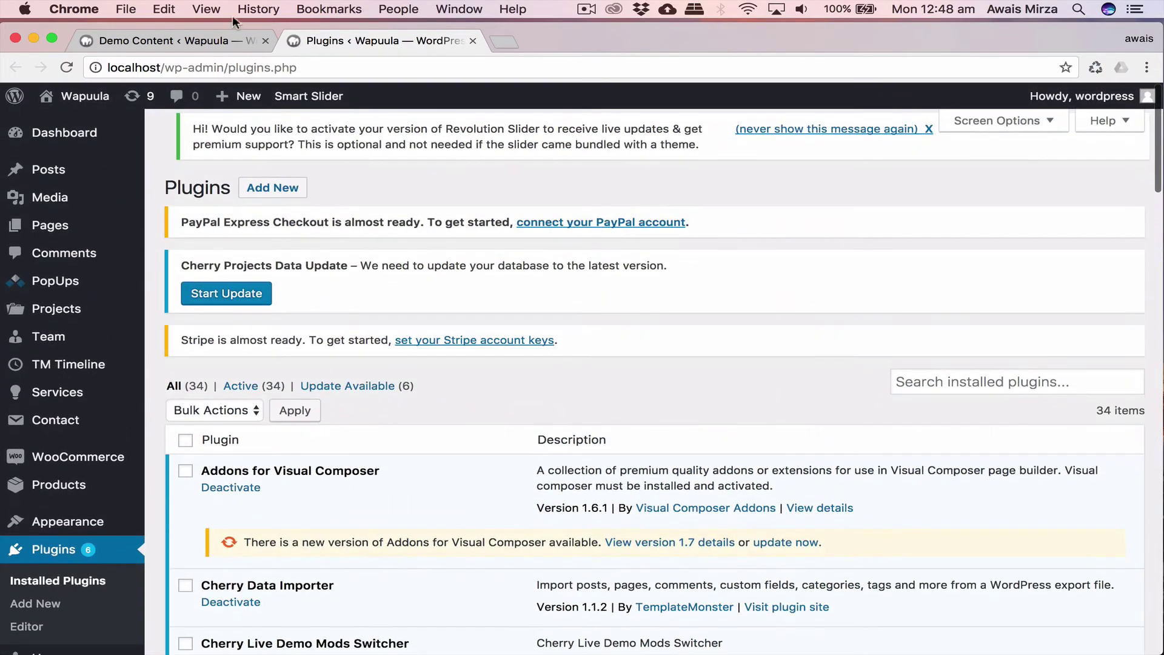
pyautogui.click(203, 42)
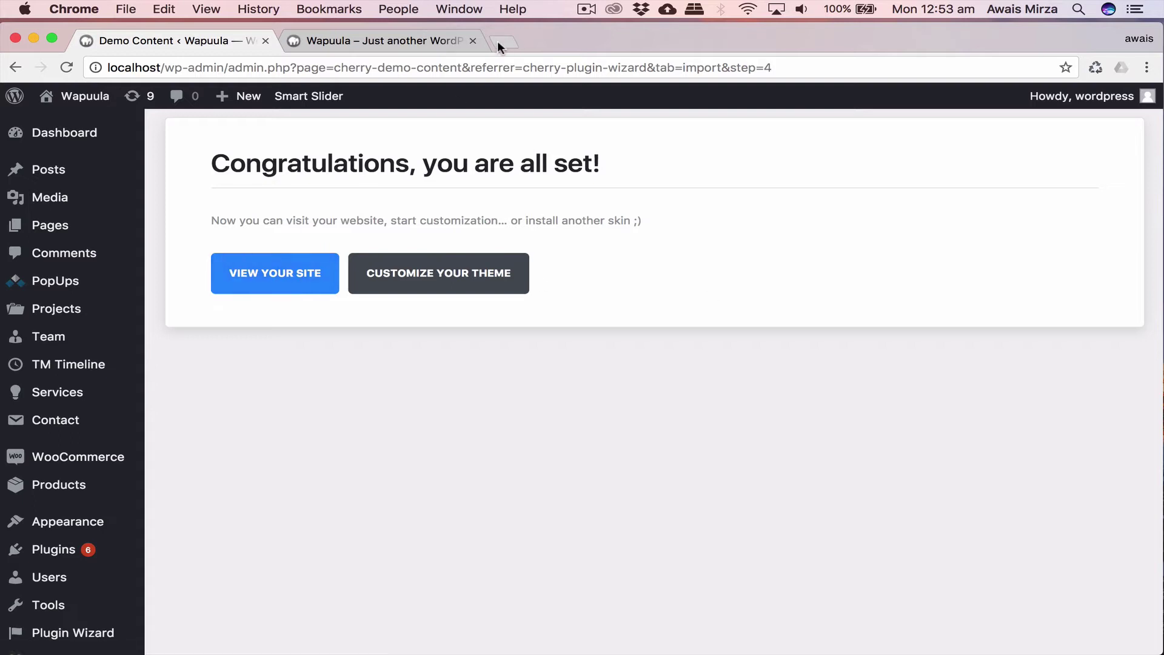
pyautogui.click(474, 41)
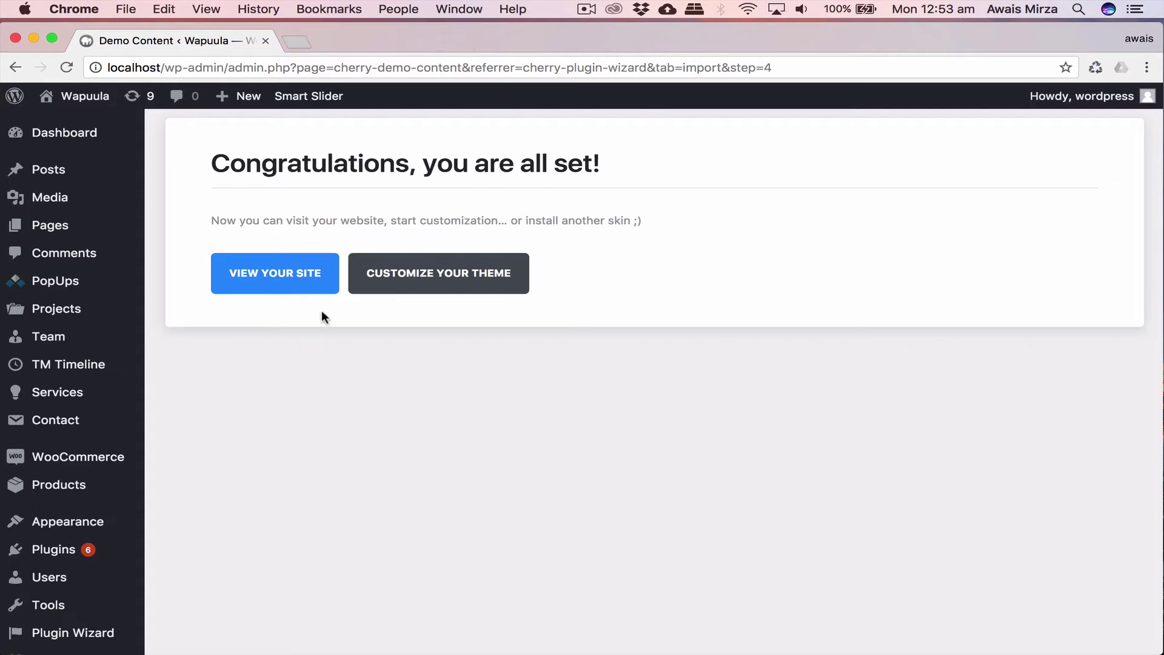
# View the finished site and look through the Wapuula home page from the slider down to the Client's Feedback section.
pyautogui.click(283, 287)
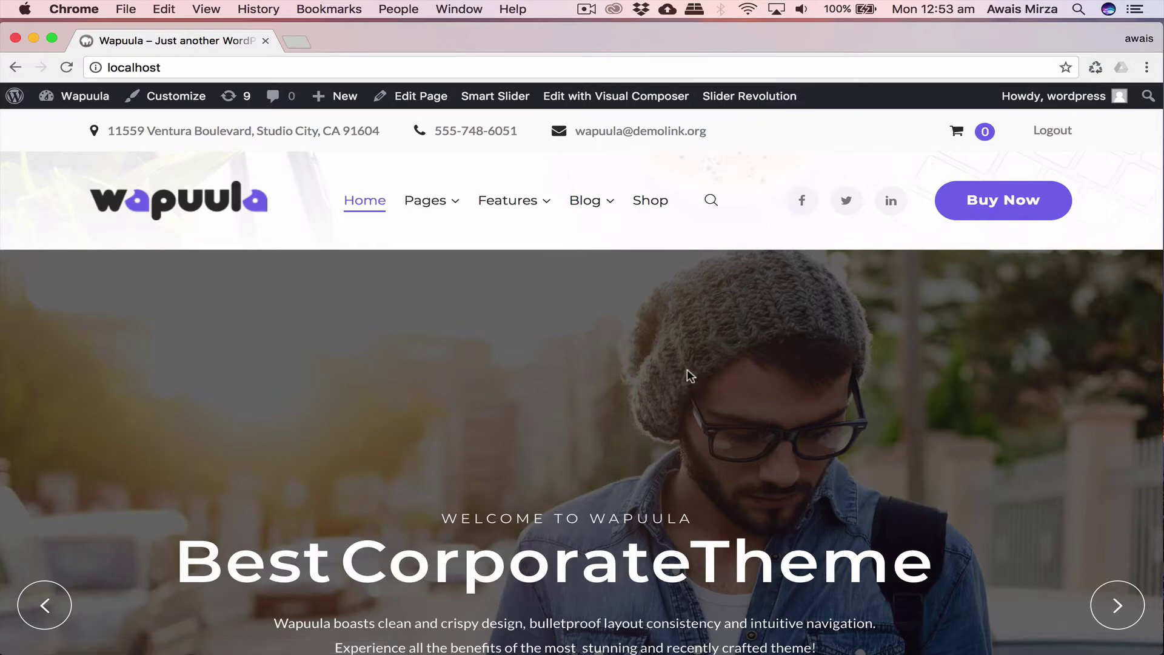
pyautogui.scroll(-15, 446, 395)
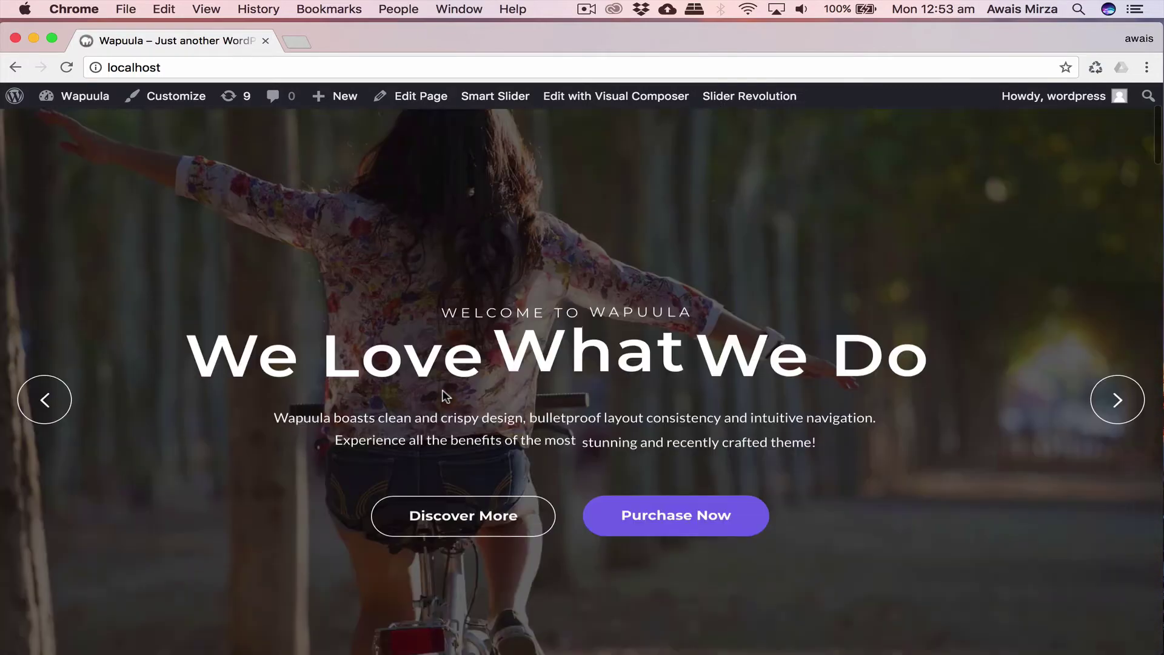
pyautogui.scroll(-15, 443, 392)
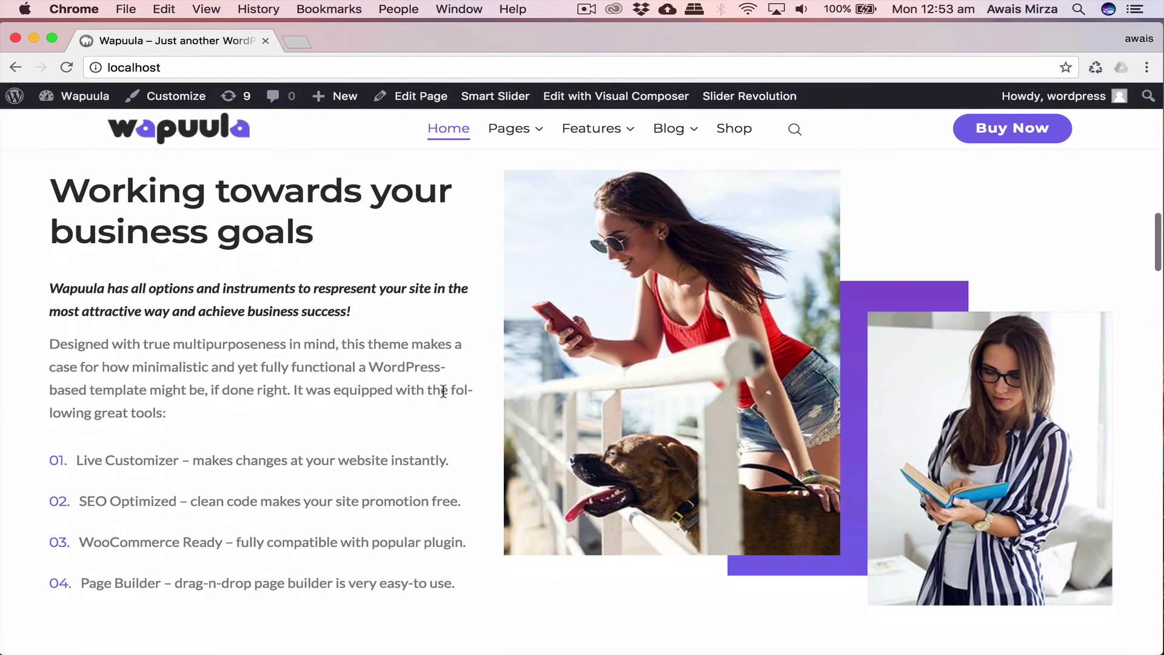
pyautogui.scroll(-15, 442, 396)
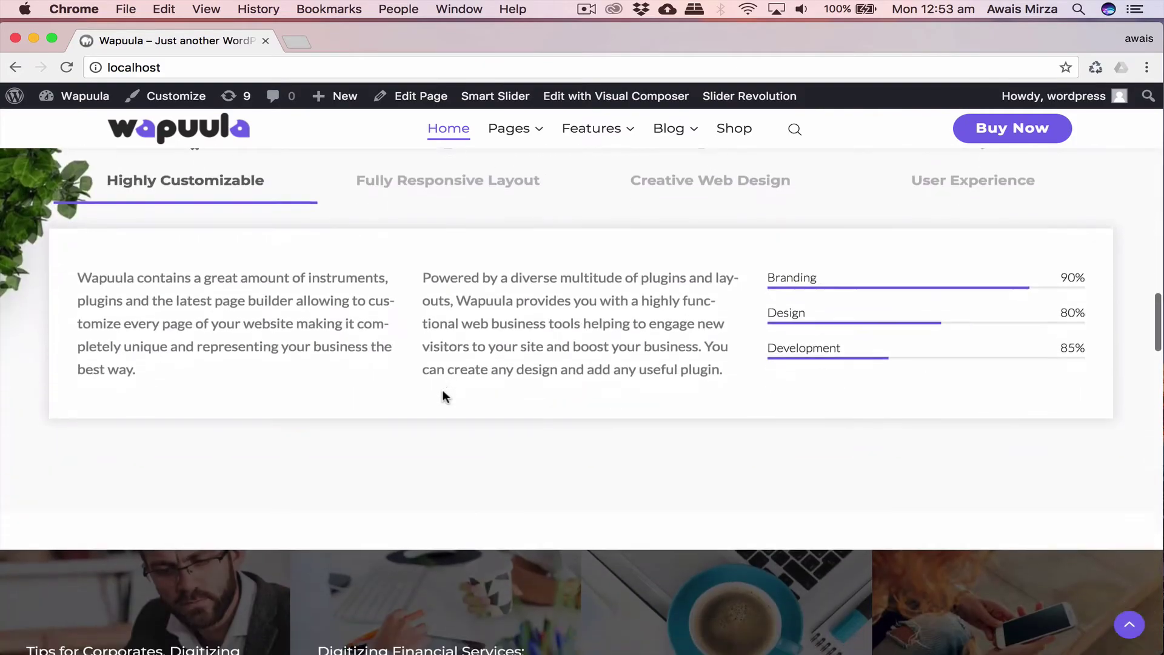
pyautogui.scroll(-10, 442, 390)
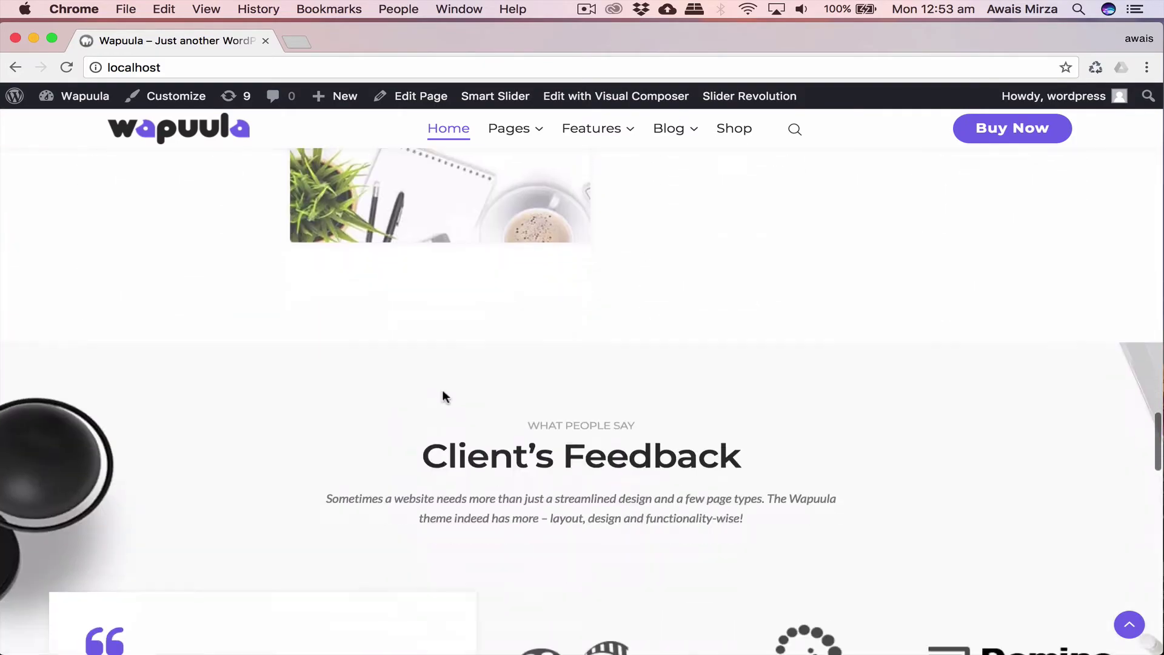
pyautogui.scroll(20, 443, 389)
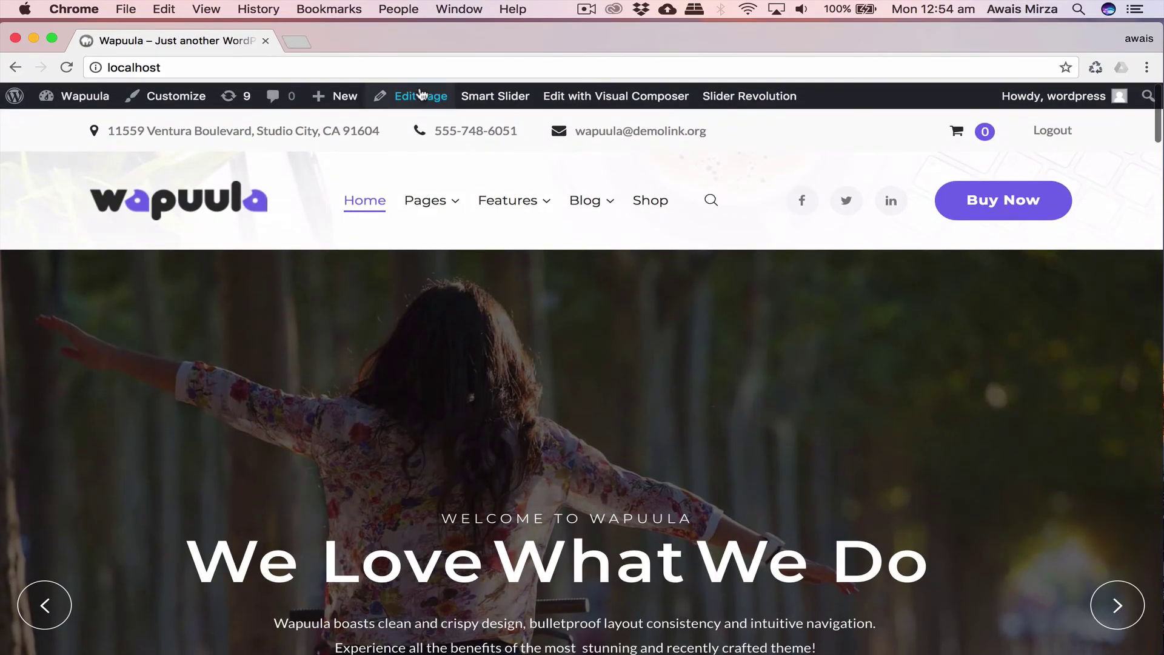
# Open the Home page for editing and look over the first rows of its Visual Composer layout.
pyautogui.click(417, 97)
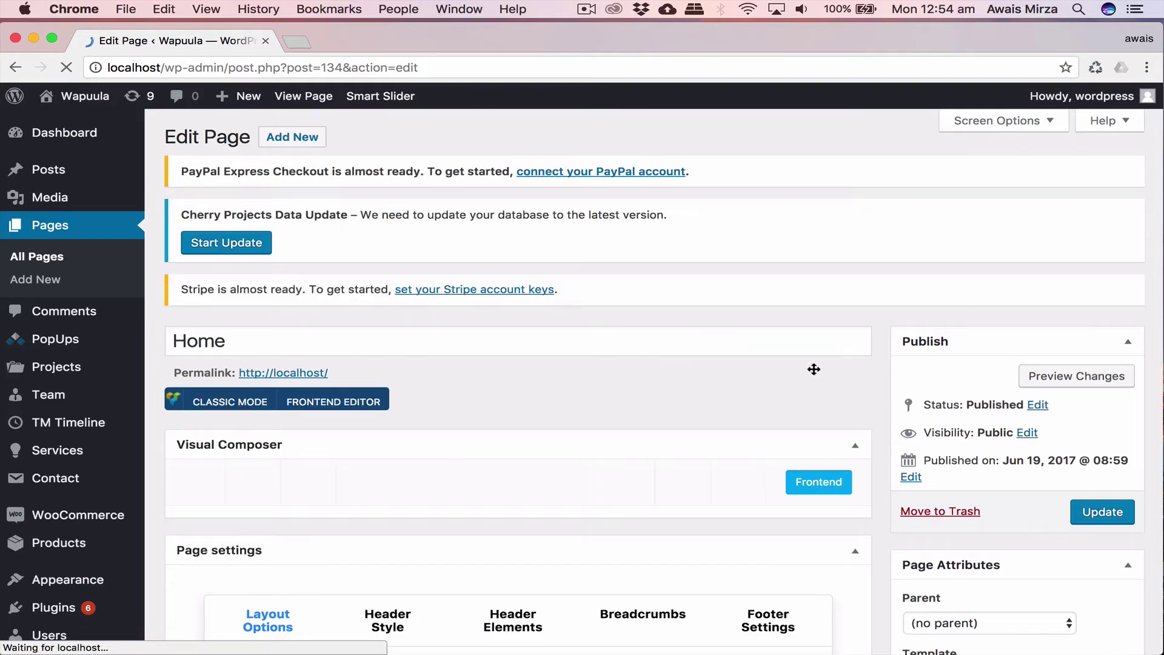
pyautogui.scroll(-4, 813, 366)
pyautogui.scroll(-4, 706, 346)
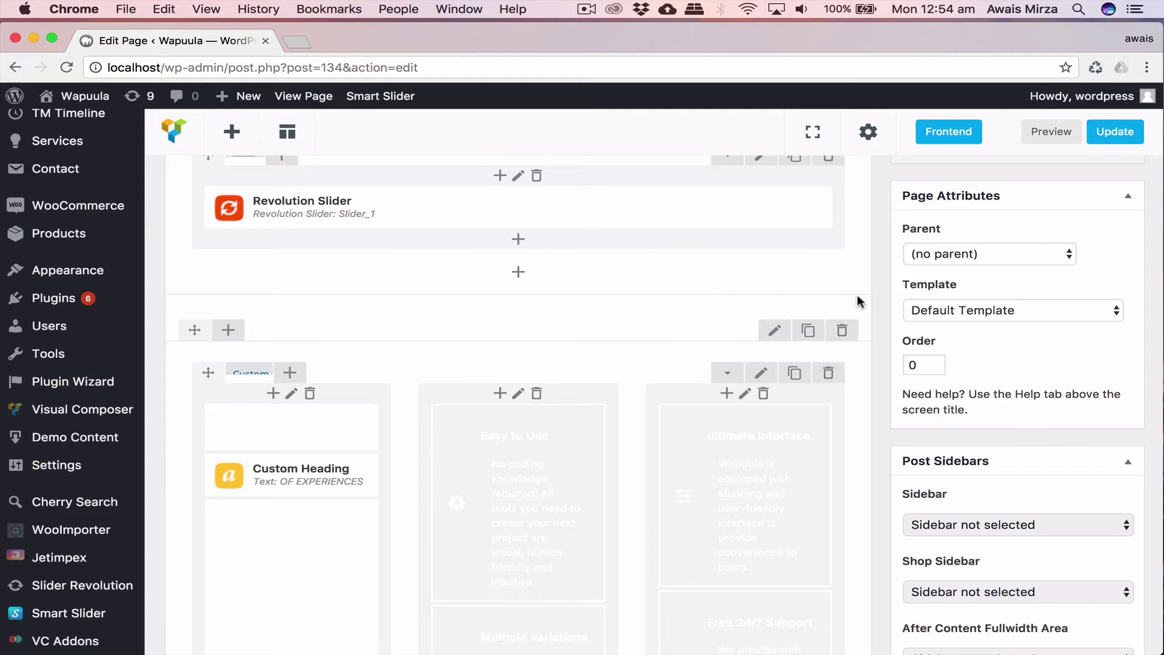
pyautogui.scroll(7, 855, 231)
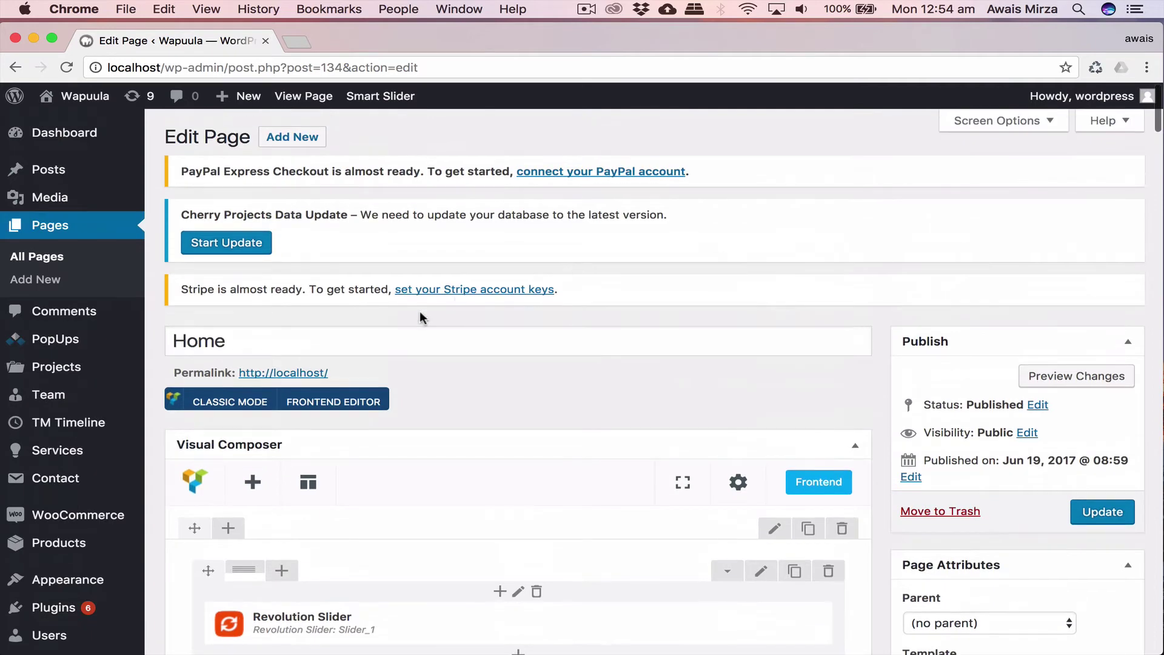
pyautogui.scroll(-3, 559, 367)
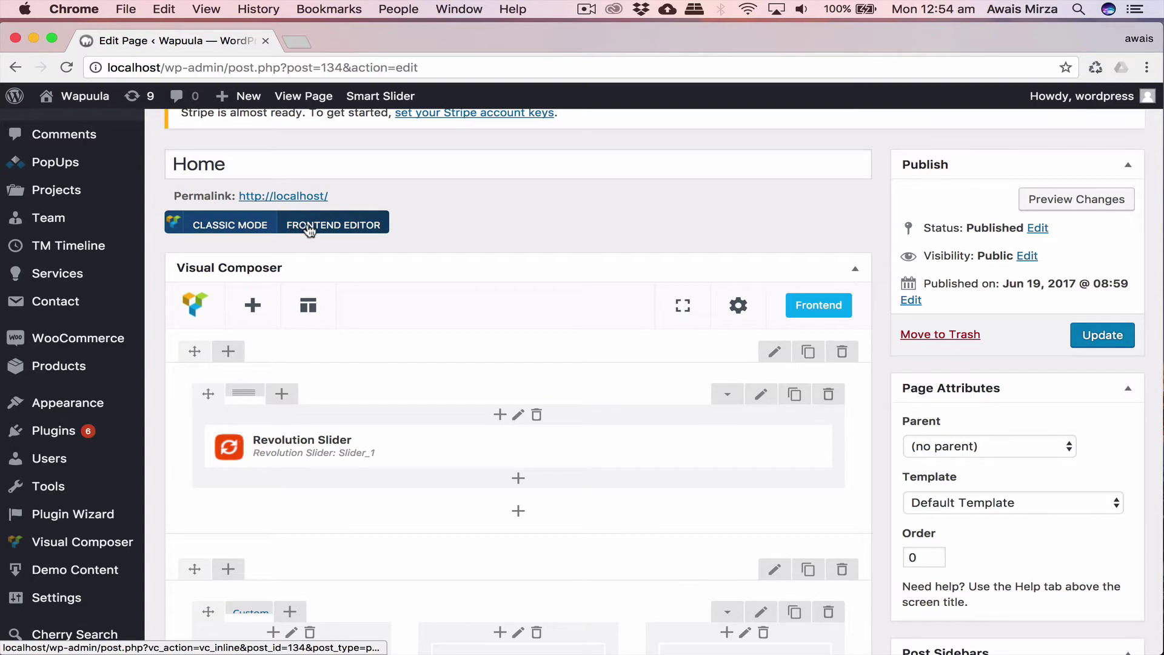
pyautogui.scroll(-4, 482, 311)
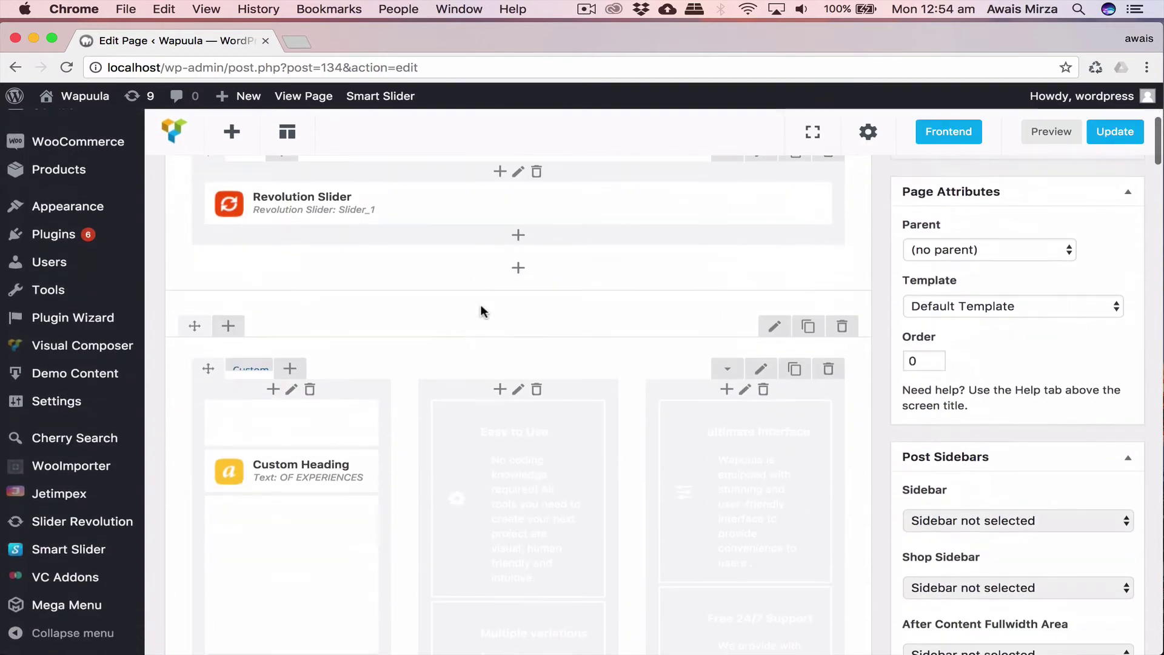
pyautogui.scroll(4, 482, 311)
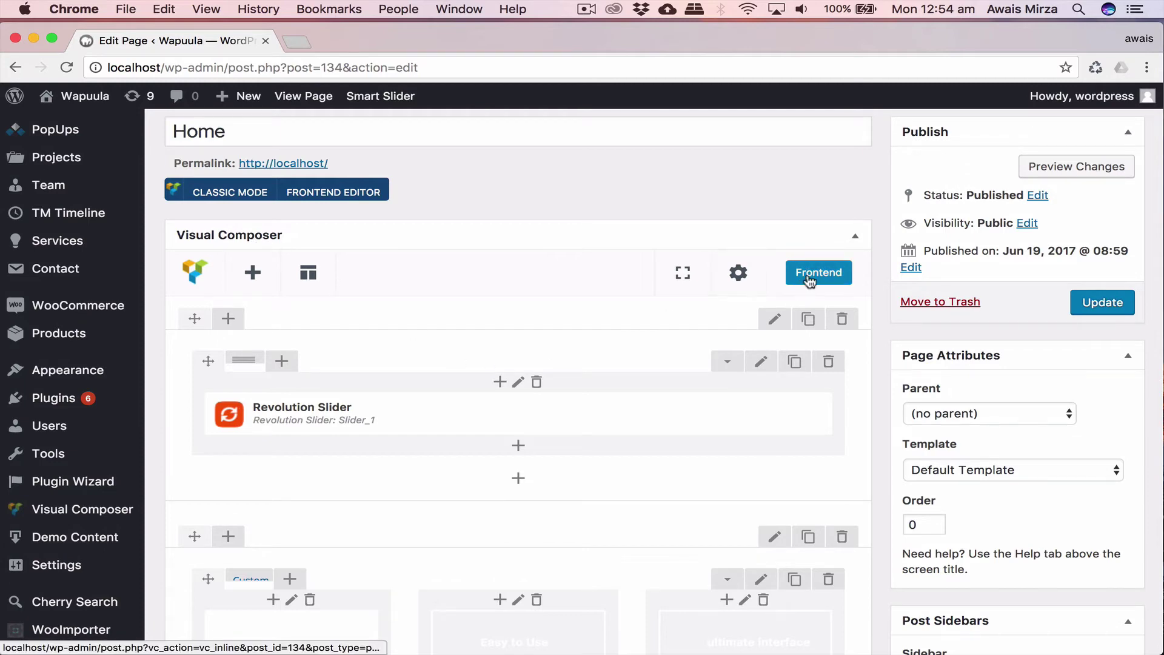
# Examine the lower Visual Composer rows, from "Working towards your business goals" to the "What We Offer" tabs.
pyautogui.scroll(-10, 810, 280)
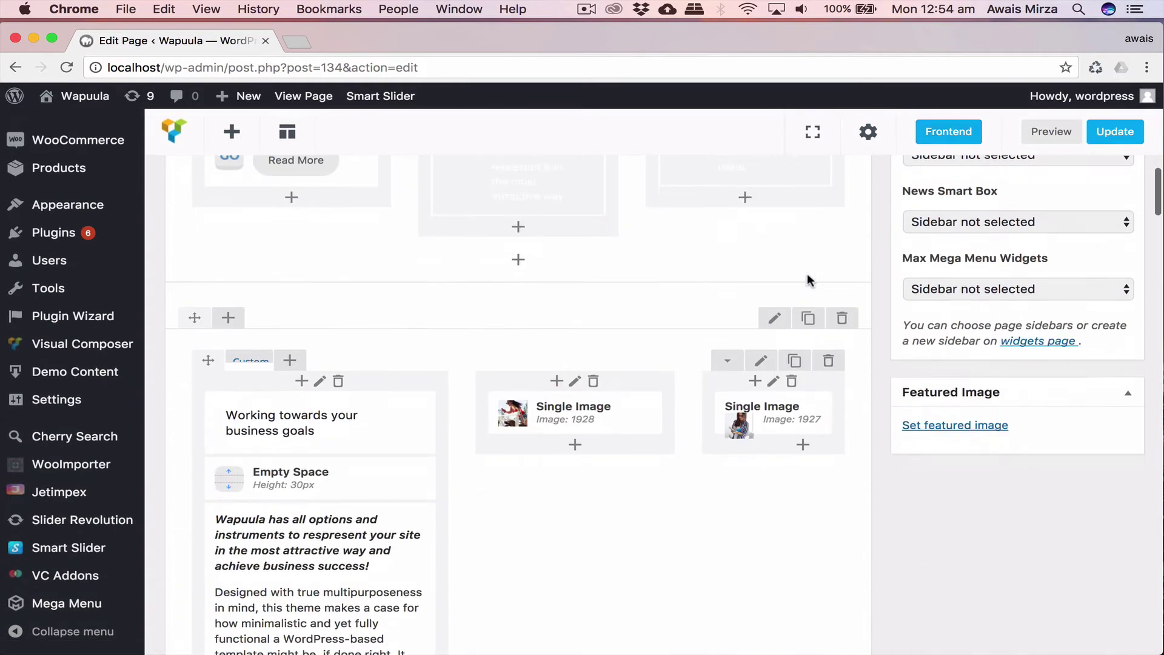
pyautogui.scroll(3, 812, 279)
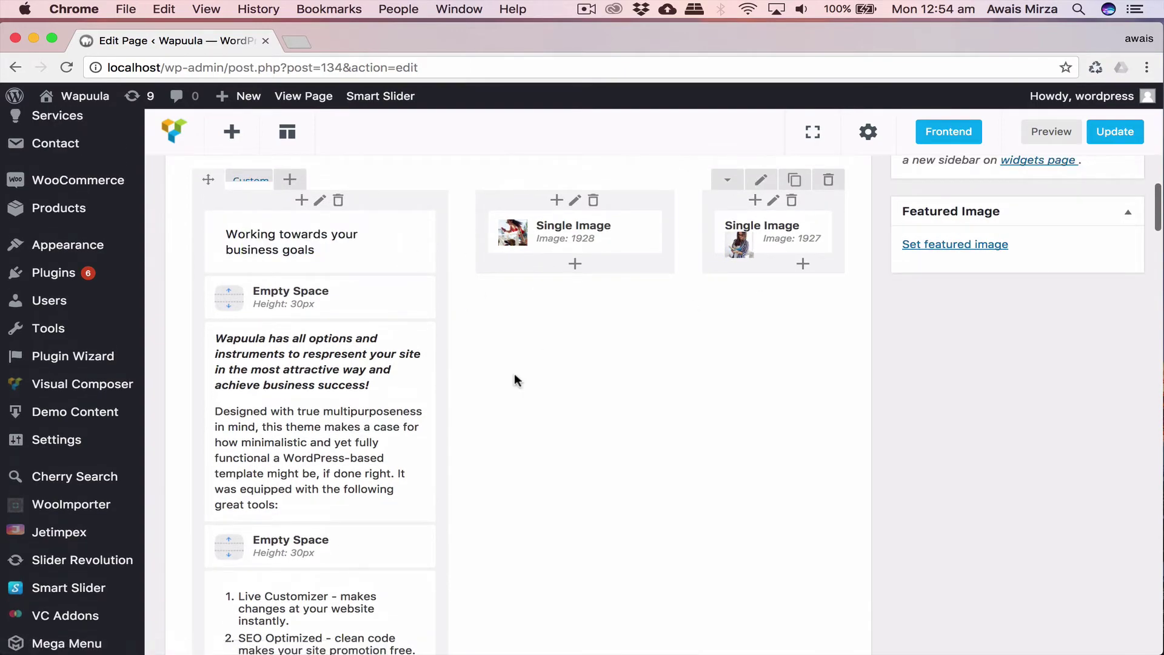
pyautogui.scroll(-7, 514, 373)
pyautogui.scroll(-6, 514, 374)
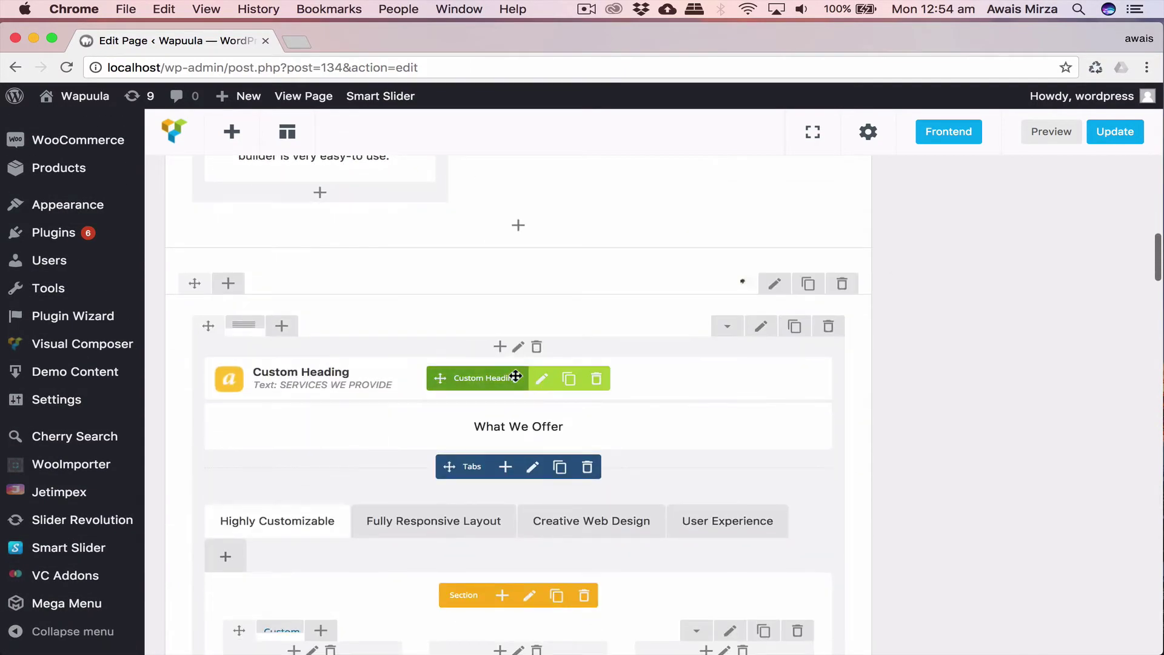
pyautogui.scroll(20, 514, 374)
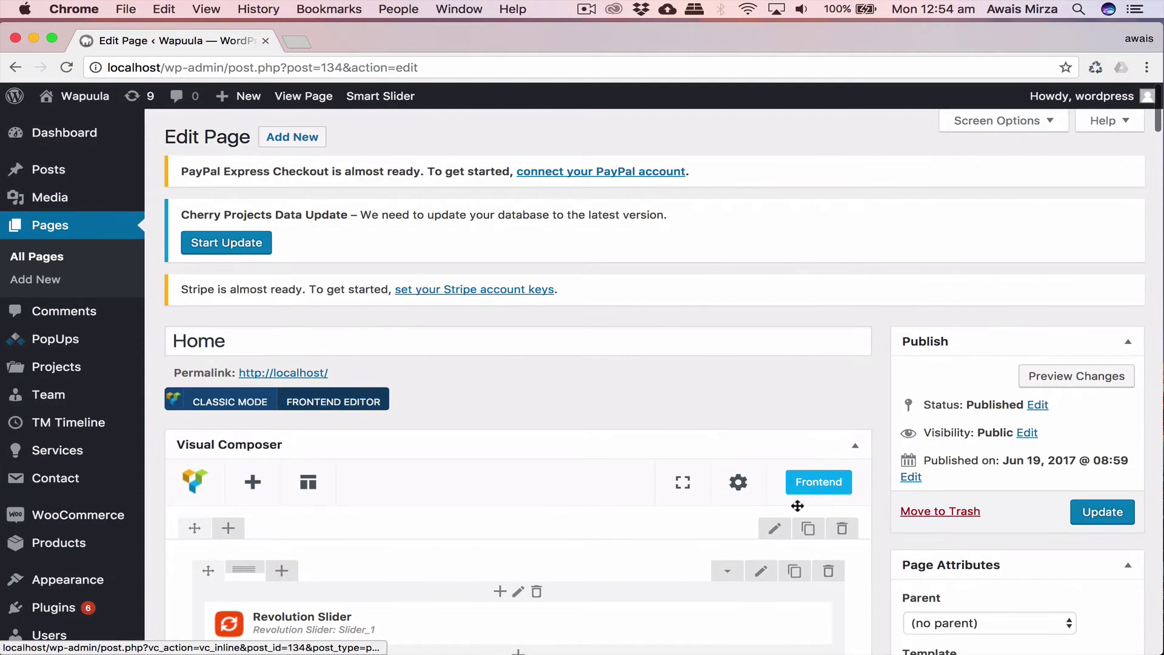
# Switch the Home page to classic mode, look through its shortcode content, and return to the backend editor.
pyautogui.click(247, 407)
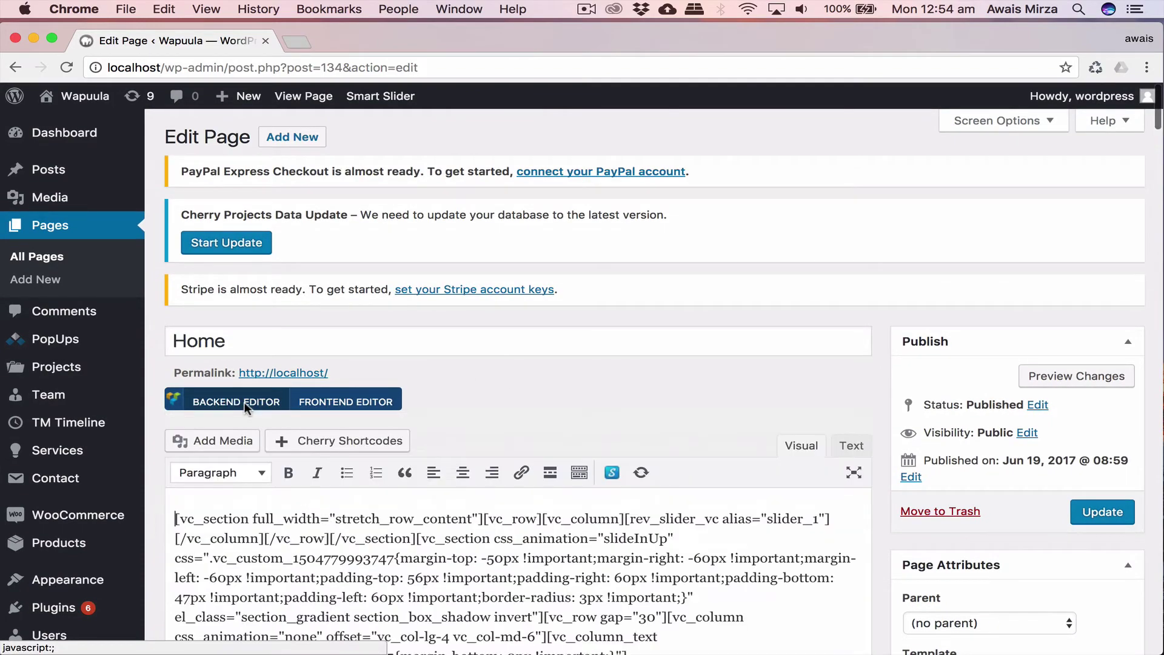
pyautogui.scroll(-10, 589, 609)
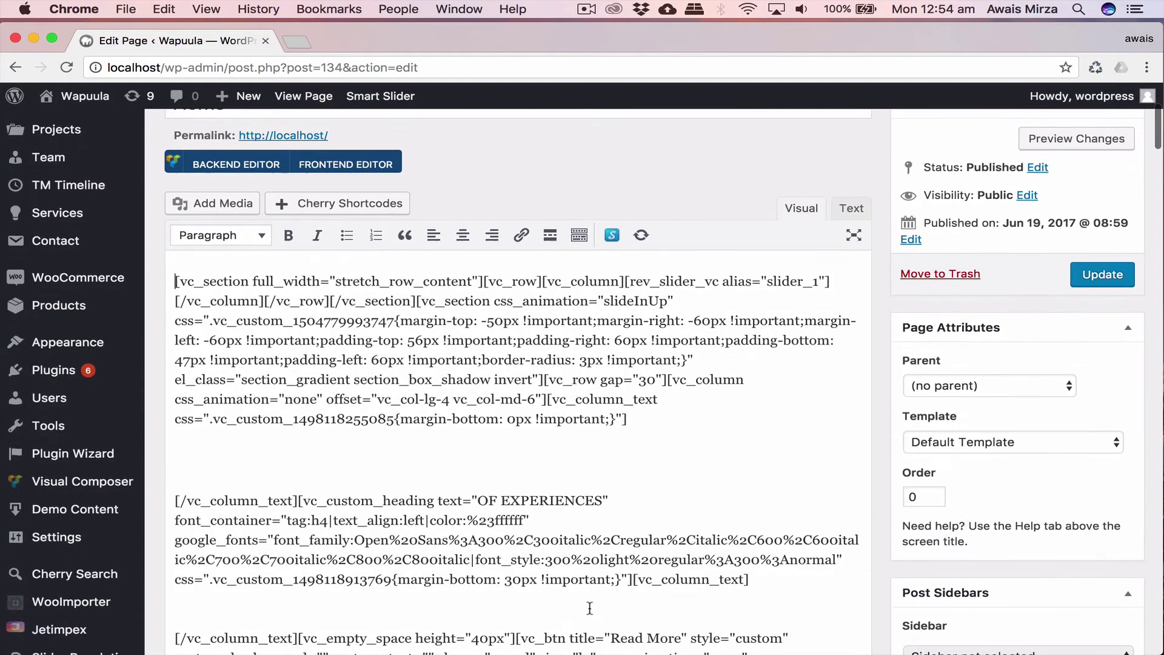
pyautogui.scroll(-15, 593, 410)
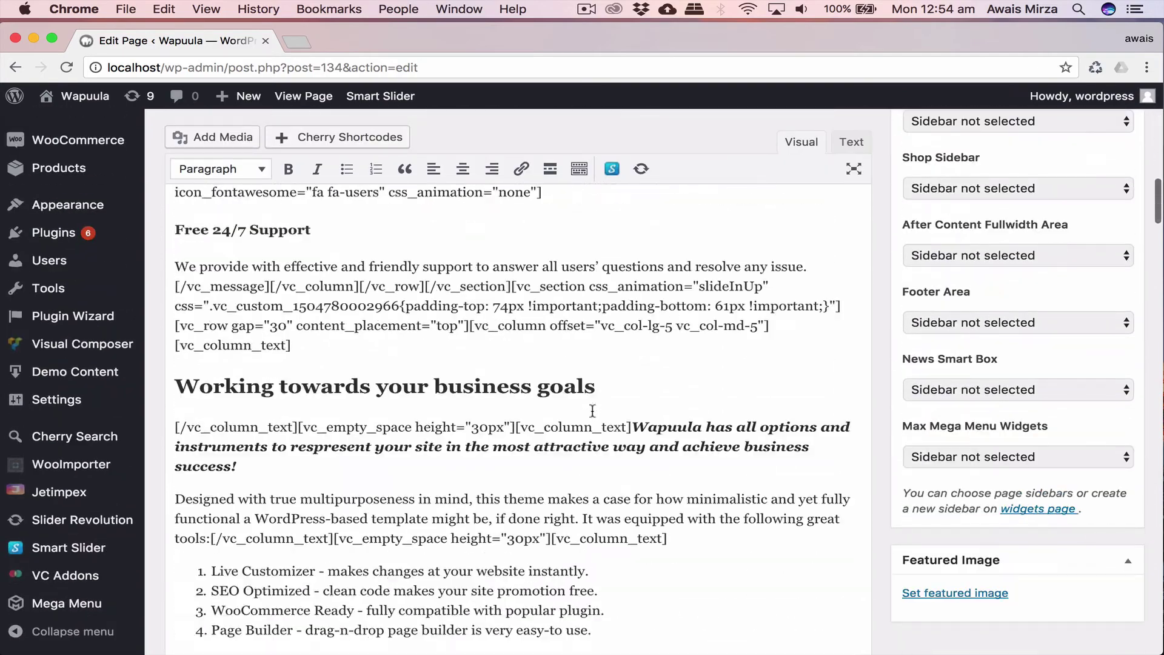
pyautogui.scroll(20, 593, 411)
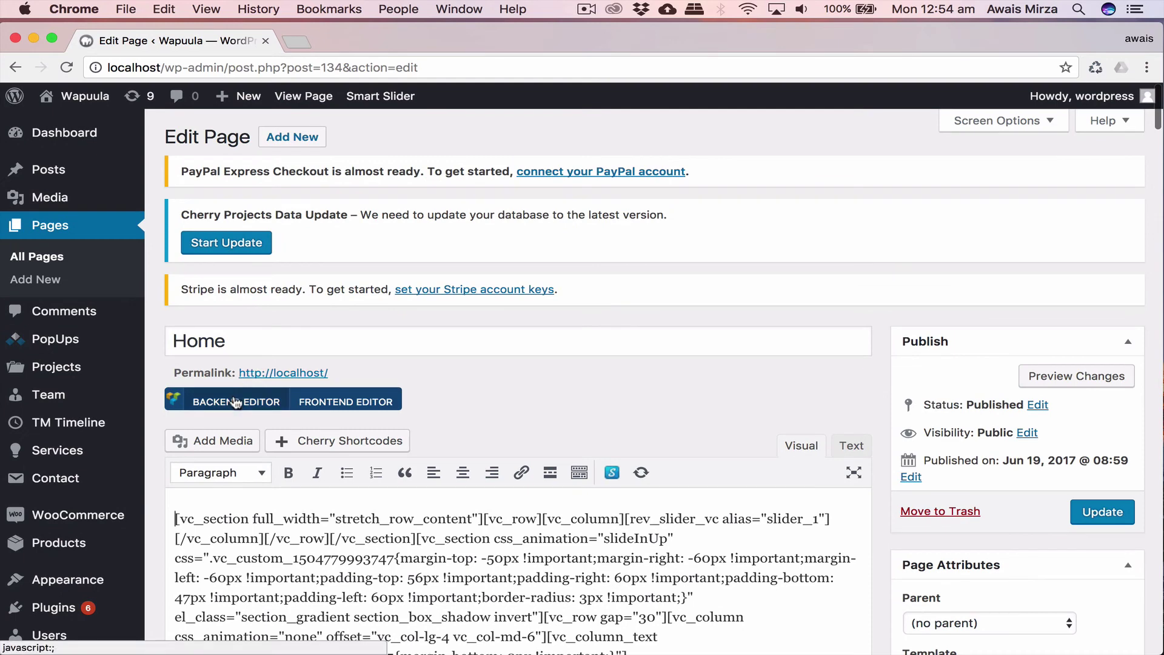
pyautogui.click(235, 402)
# Open the Revolution Slider element's settings, check the sliders available for selection, and close the settings without saving.
pyautogui.scroll(-5, 497, 484)
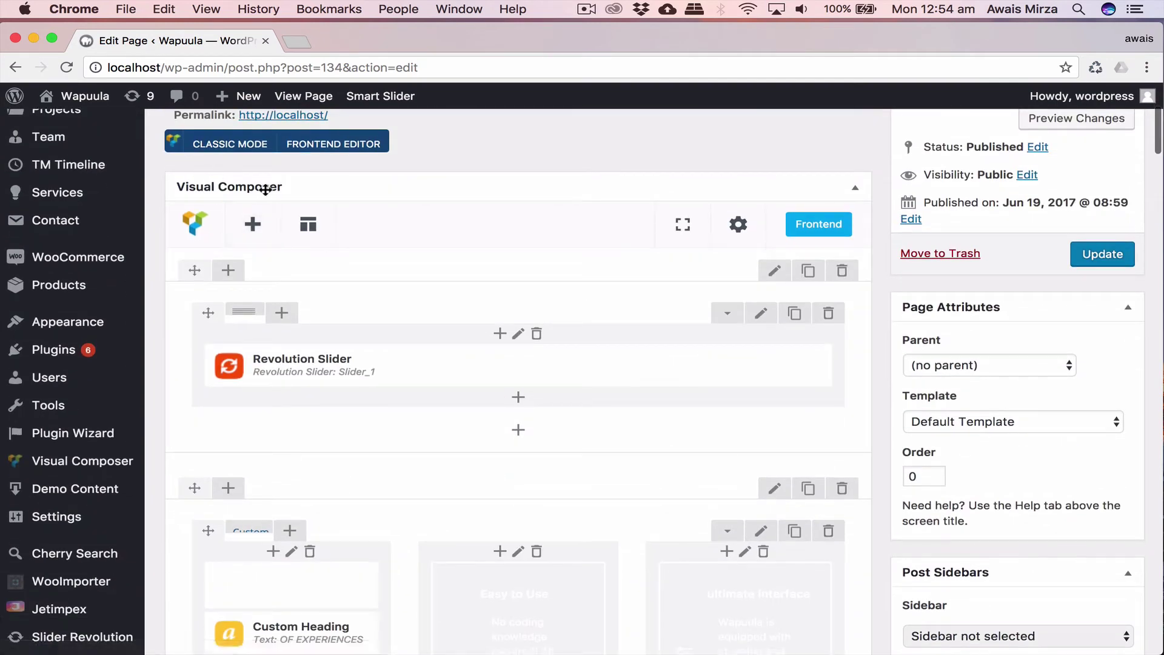
pyautogui.moveTo(259, 321)
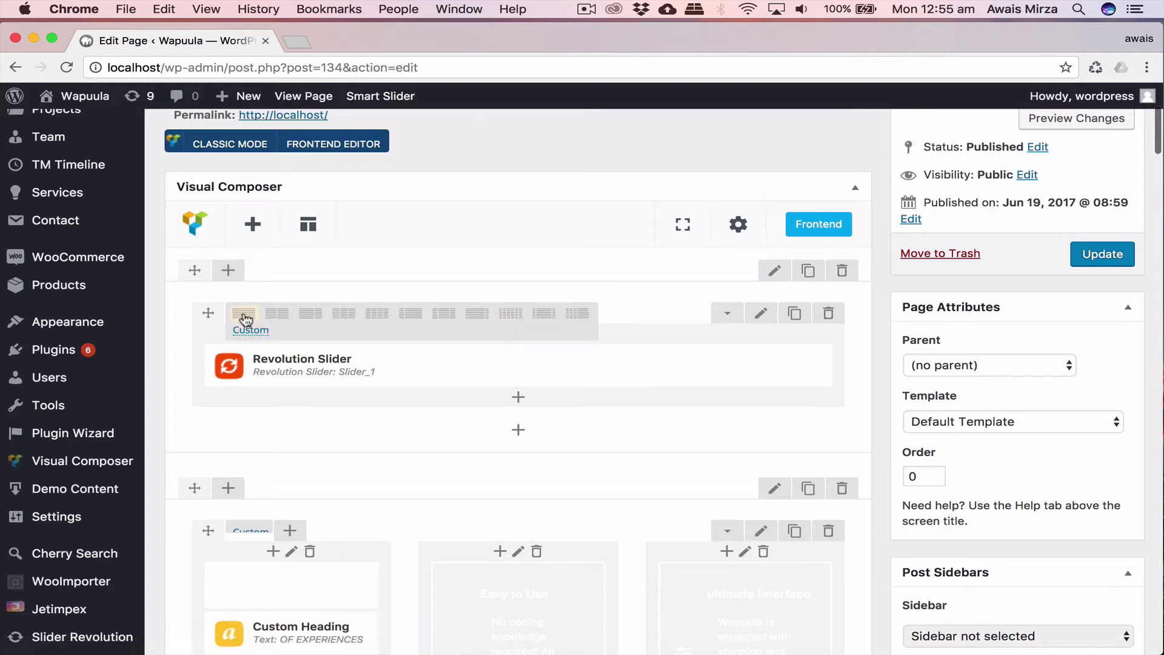
pyautogui.moveTo(296, 376)
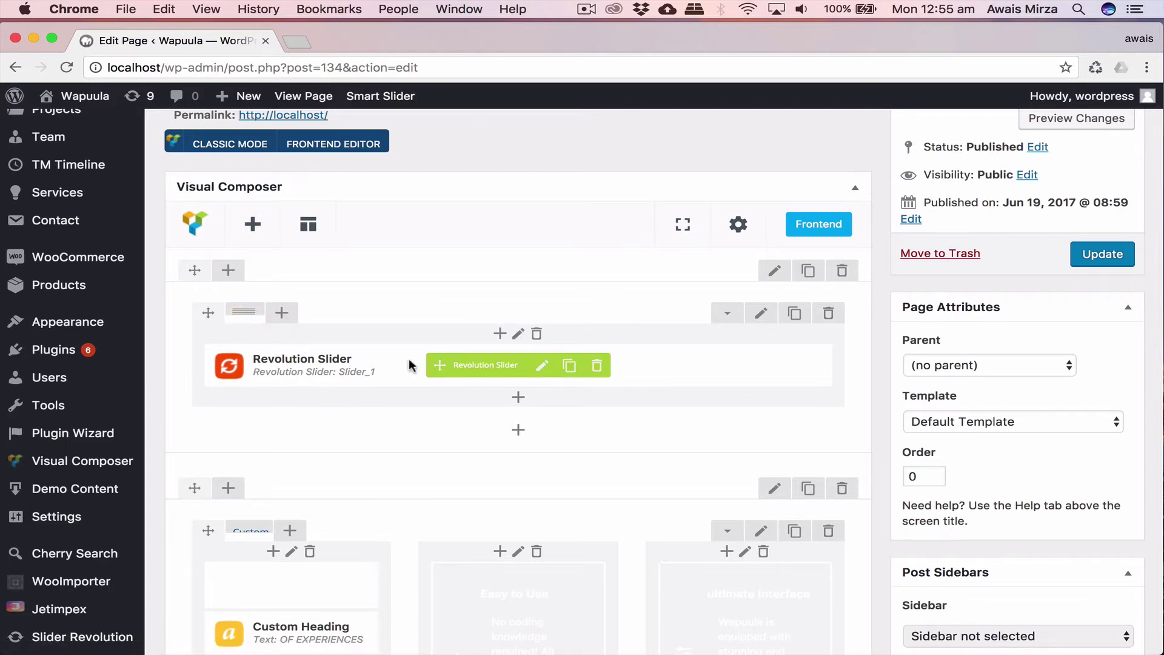
pyautogui.click(542, 366)
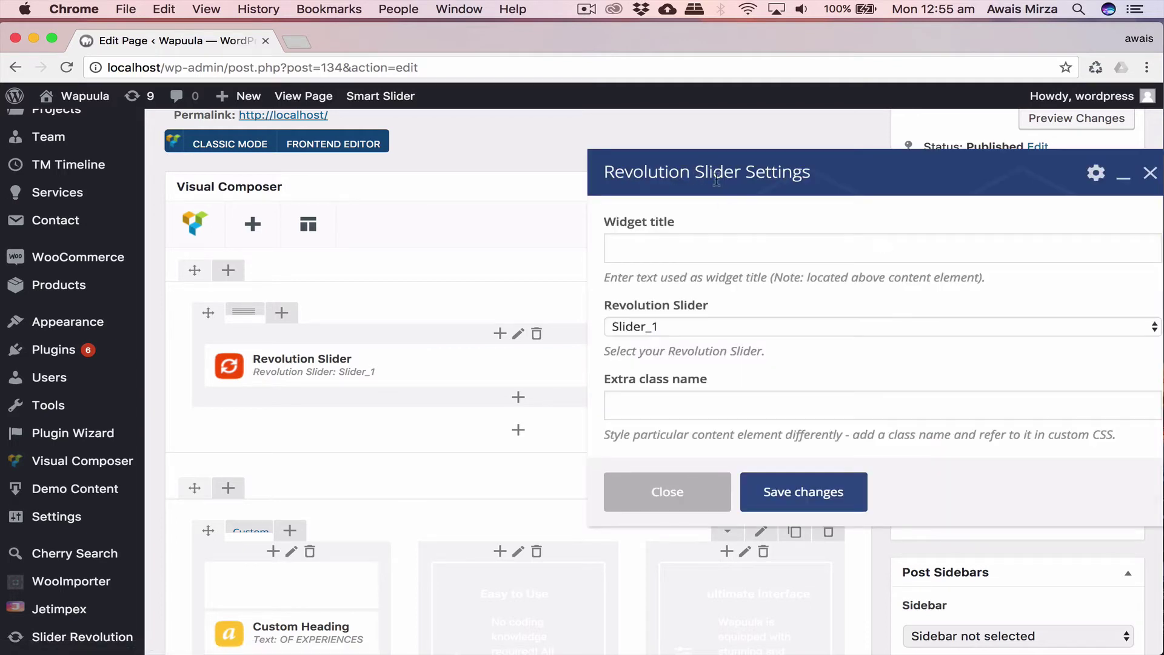
pyautogui.click(684, 327)
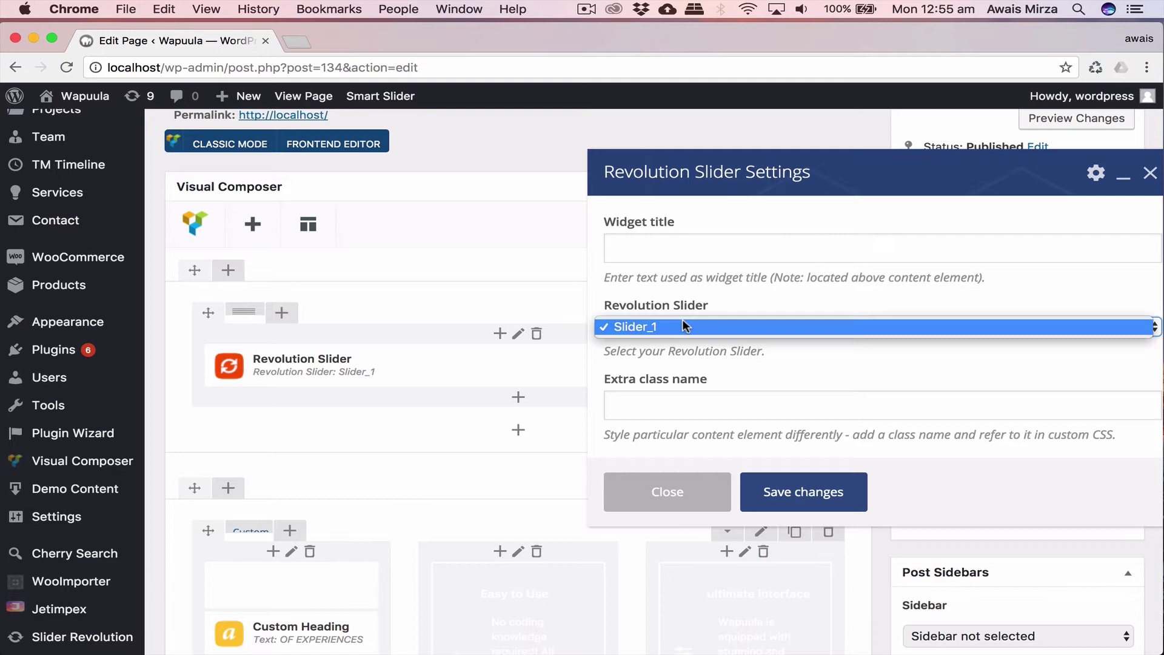
pyautogui.click(653, 331)
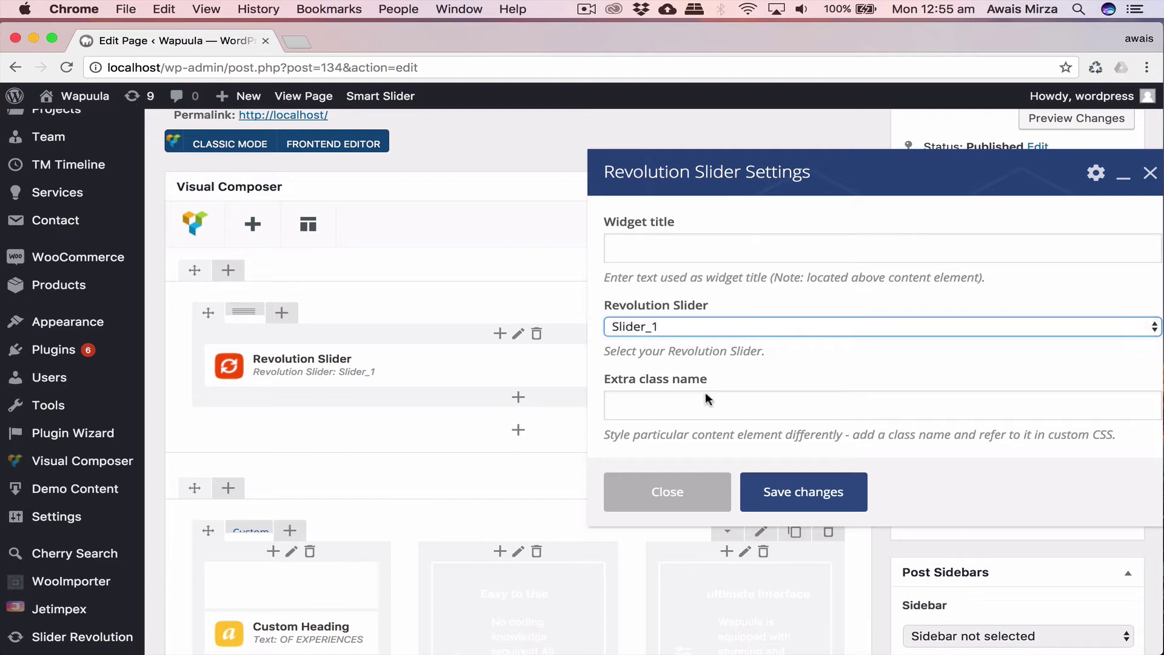
pyautogui.click(510, 460)
pyautogui.click(676, 489)
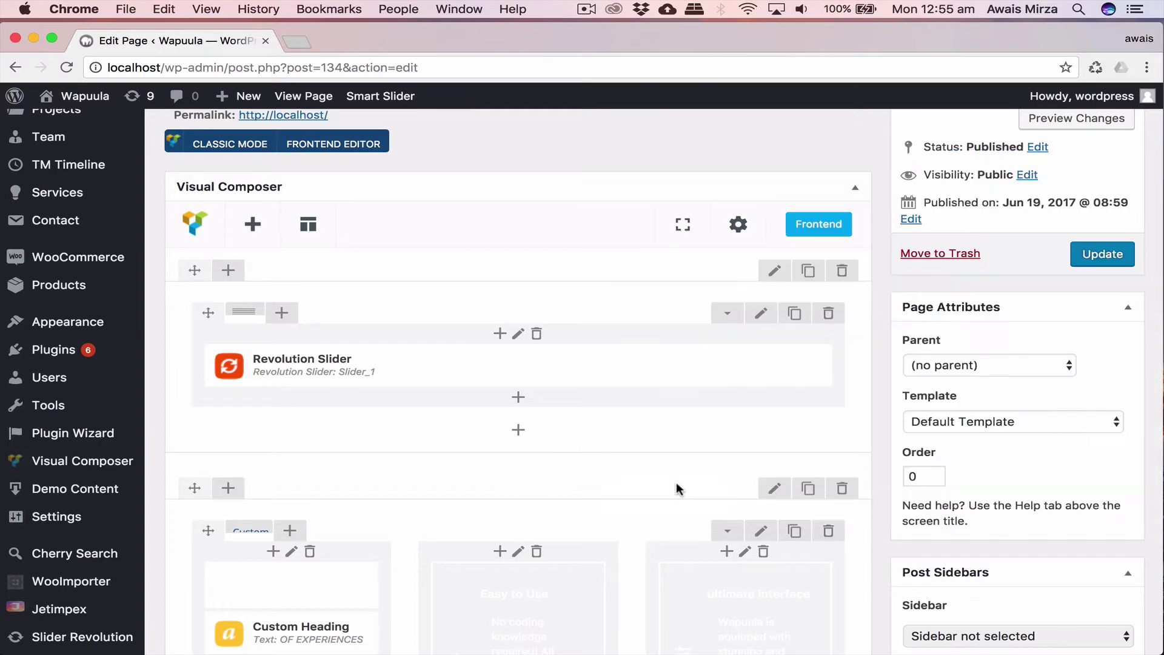
# Collapse the Visual Composer section and review the page's sidebar, header, content and footer layout options in Page settings.
pyautogui.click(584, 190)
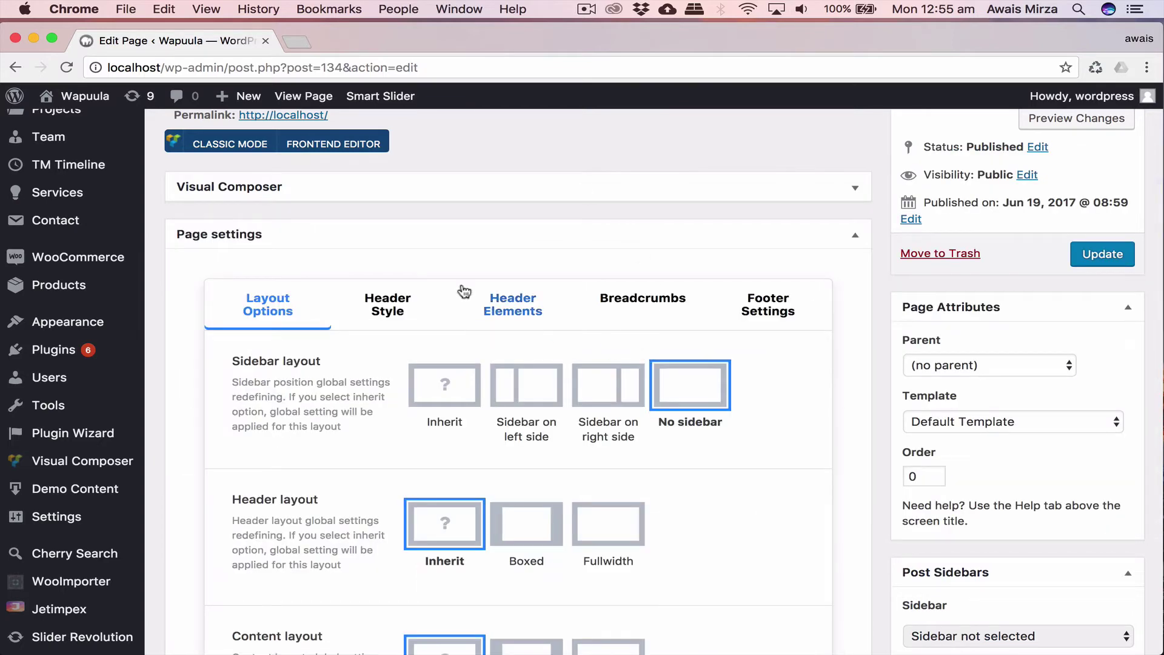
pyautogui.click(232, 239)
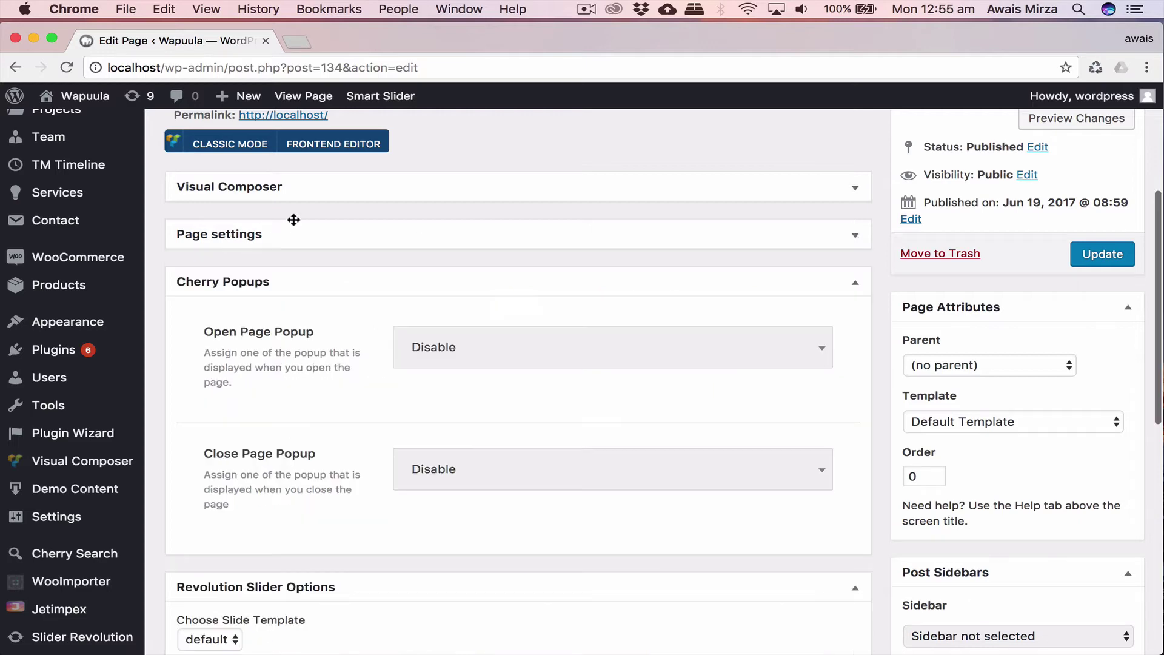
pyautogui.click(364, 235)
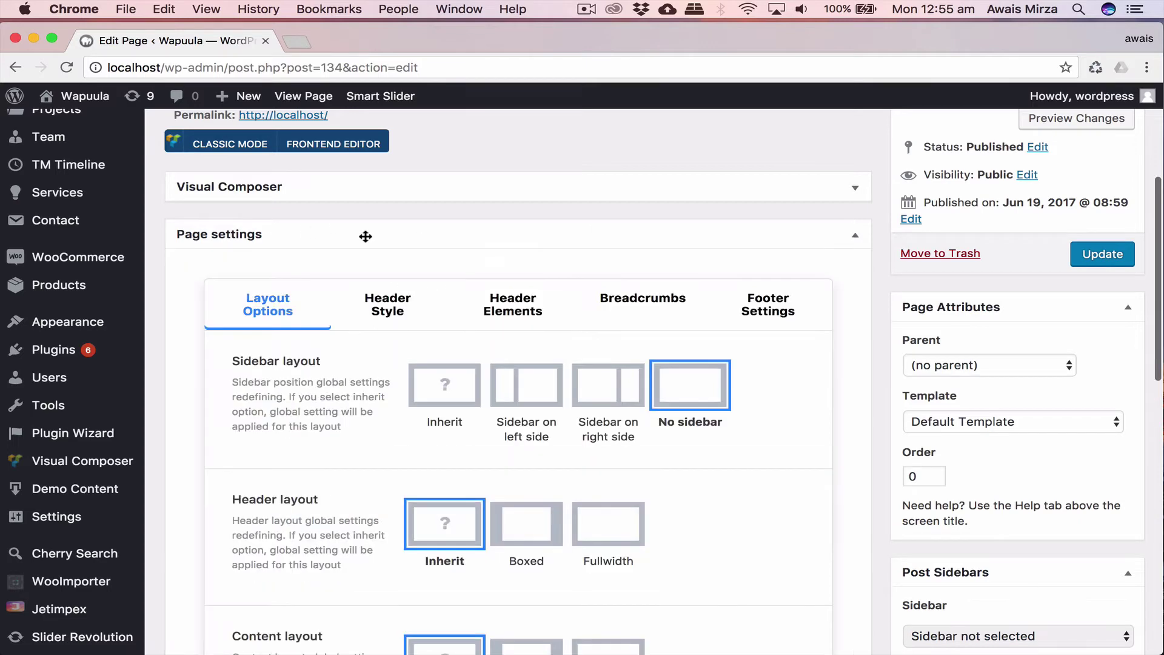
pyautogui.scroll(-5, 276, 334)
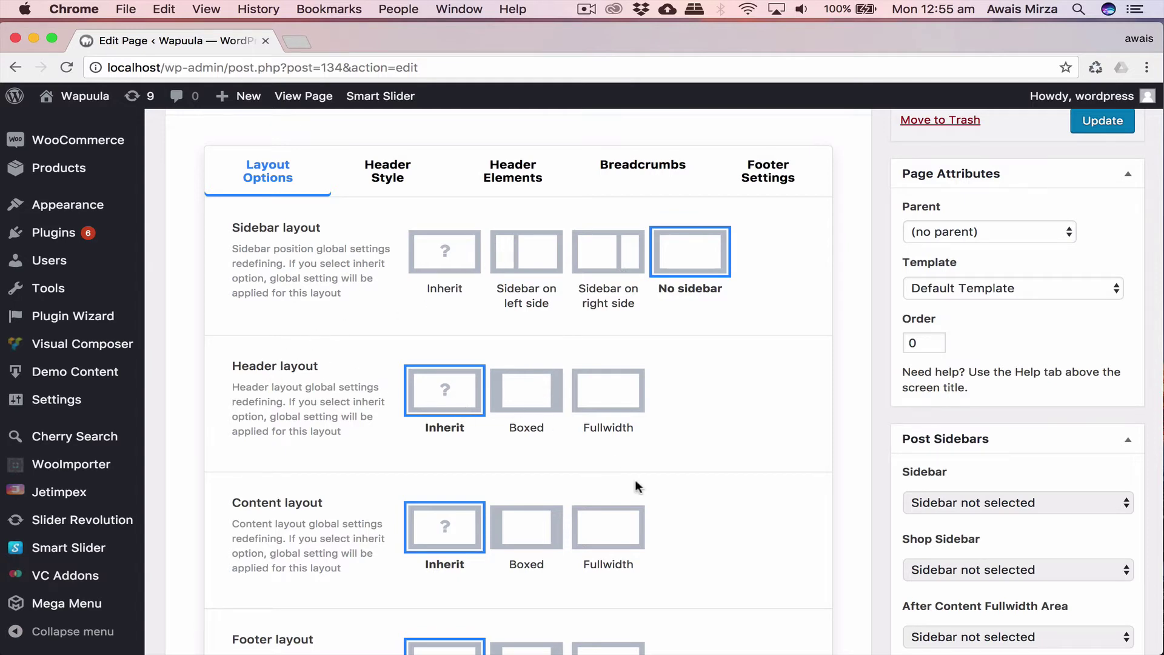
pyautogui.scroll(-3, 635, 483)
pyautogui.scroll(-6, 533, 435)
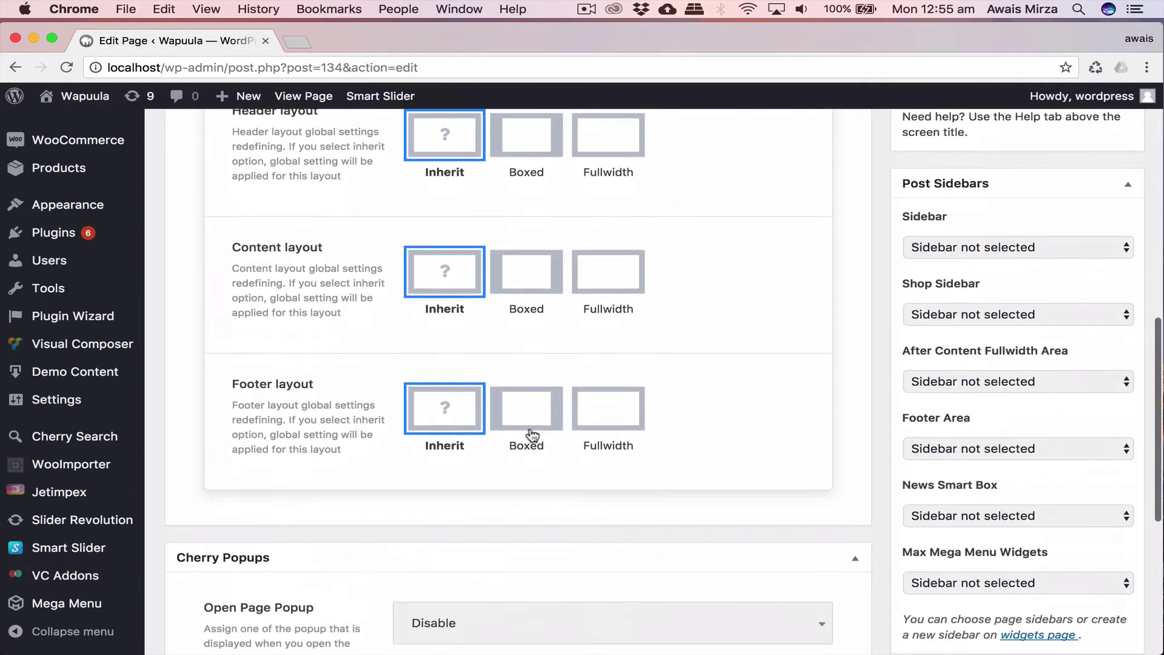
# Set the Open Page Popup to Login in Cherry Popups and keep the Close Page Popup on Disable.
pyautogui.scroll(-8, 496, 422)
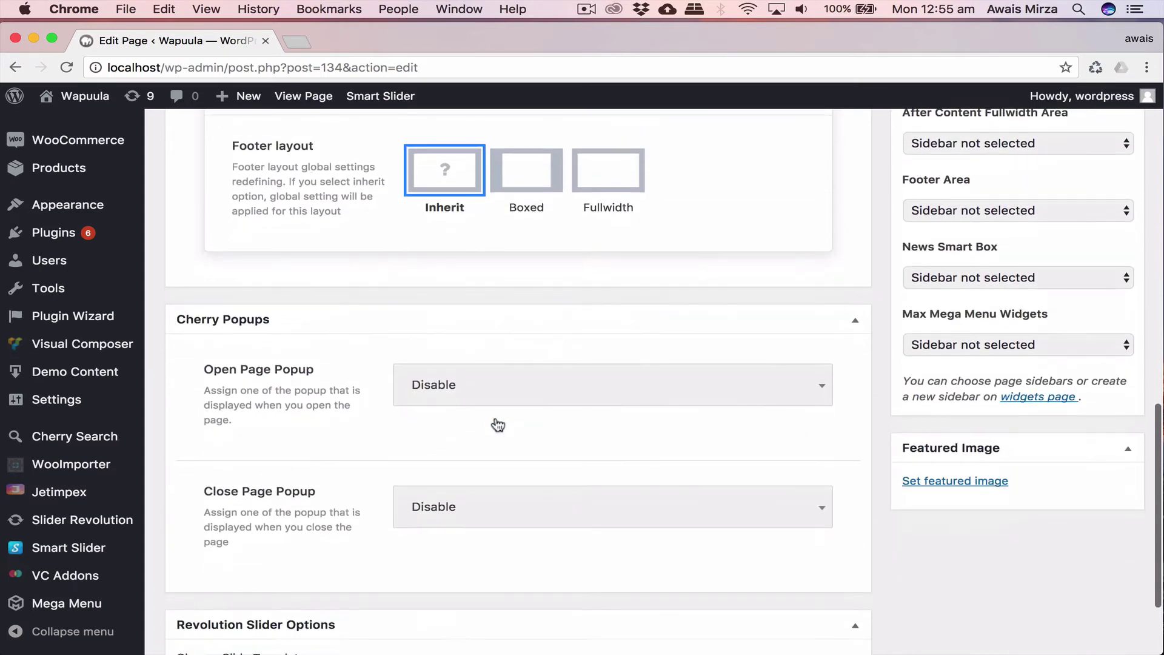
pyautogui.click(512, 377)
pyautogui.click(512, 377)
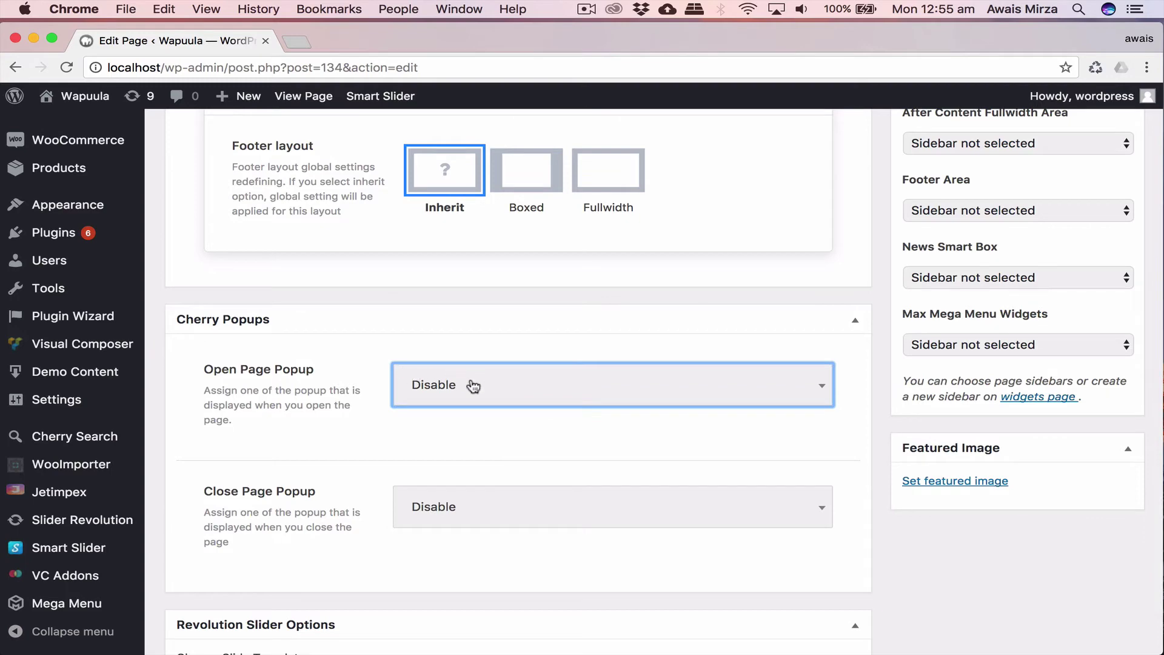
pyautogui.click(471, 385)
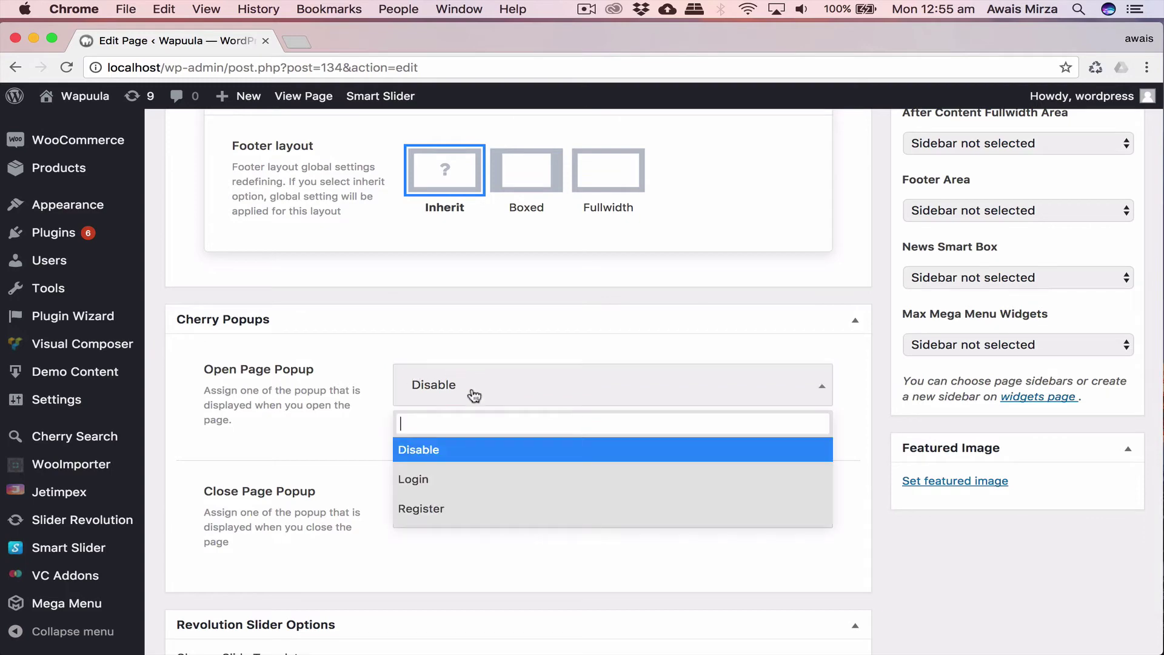
pyautogui.click(436, 477)
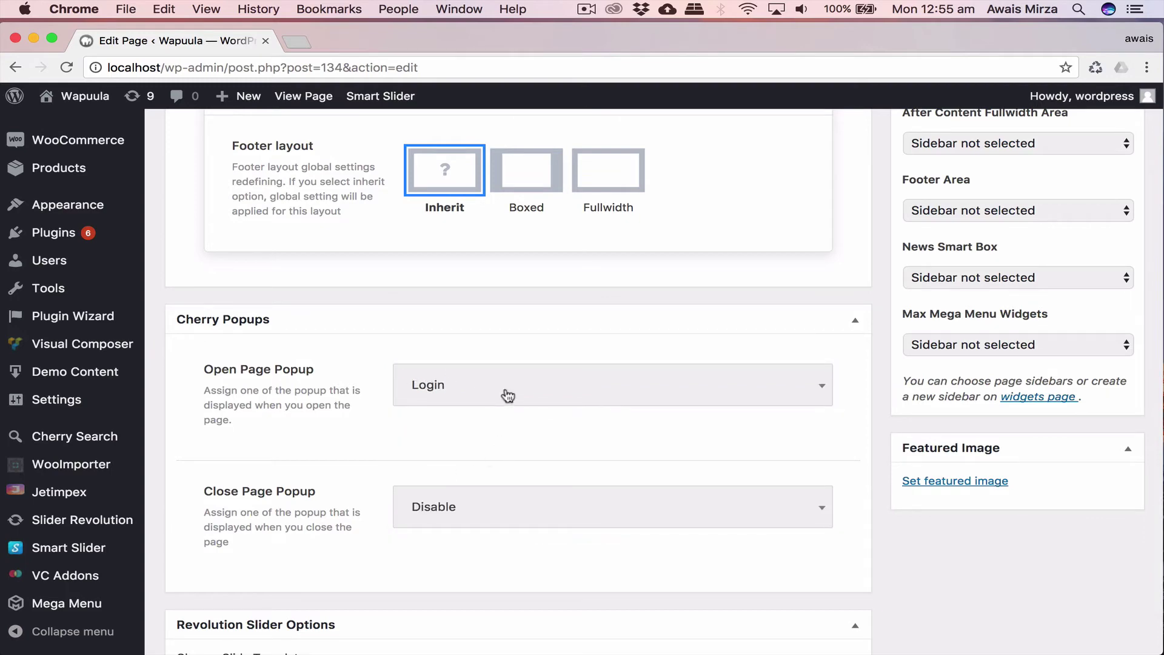
pyautogui.click(452, 513)
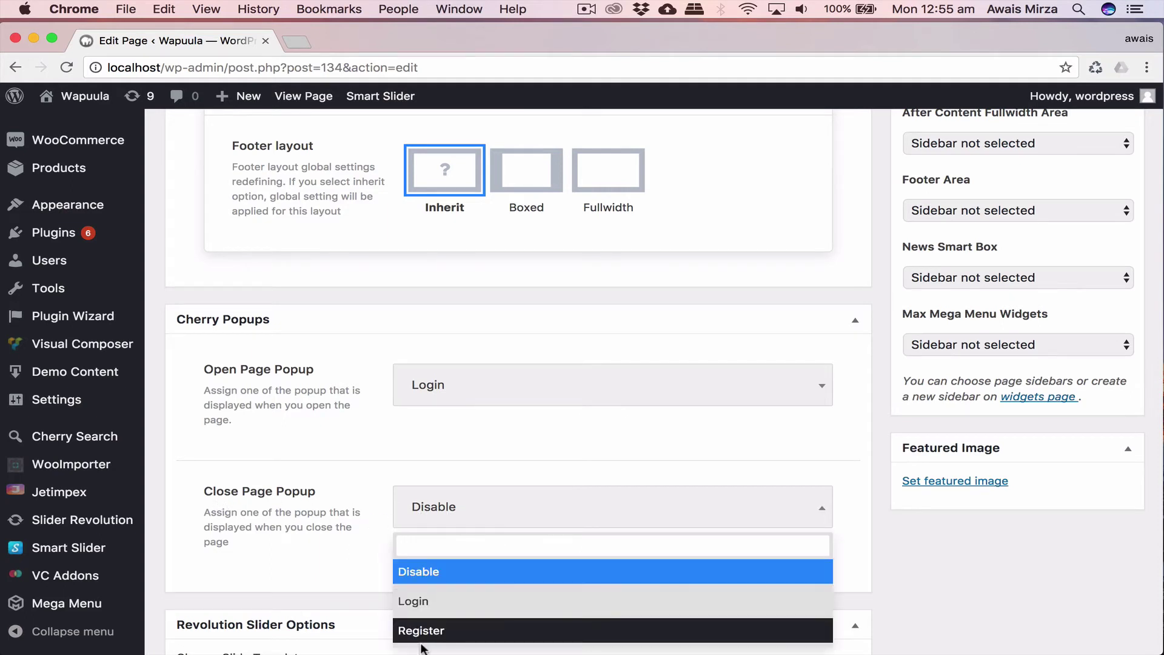
pyautogui.click(471, 571)
# Check the slide templates available in Revolution Slider Options, keeping the default one.
pyautogui.scroll(-4, 503, 472)
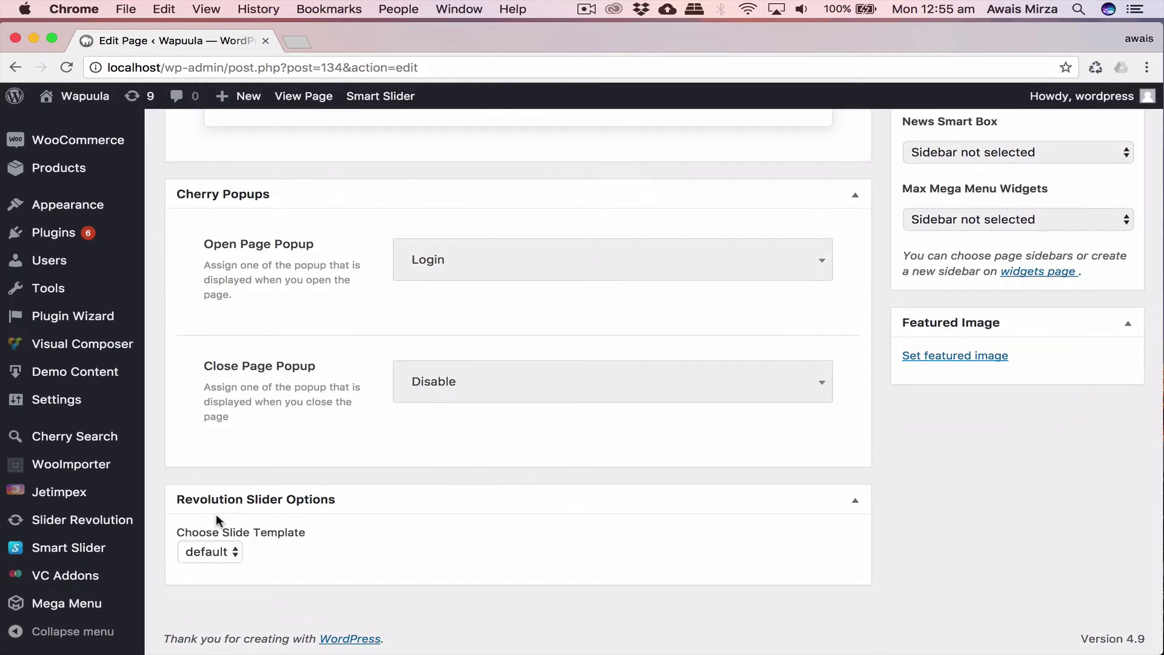
pyautogui.click(227, 551)
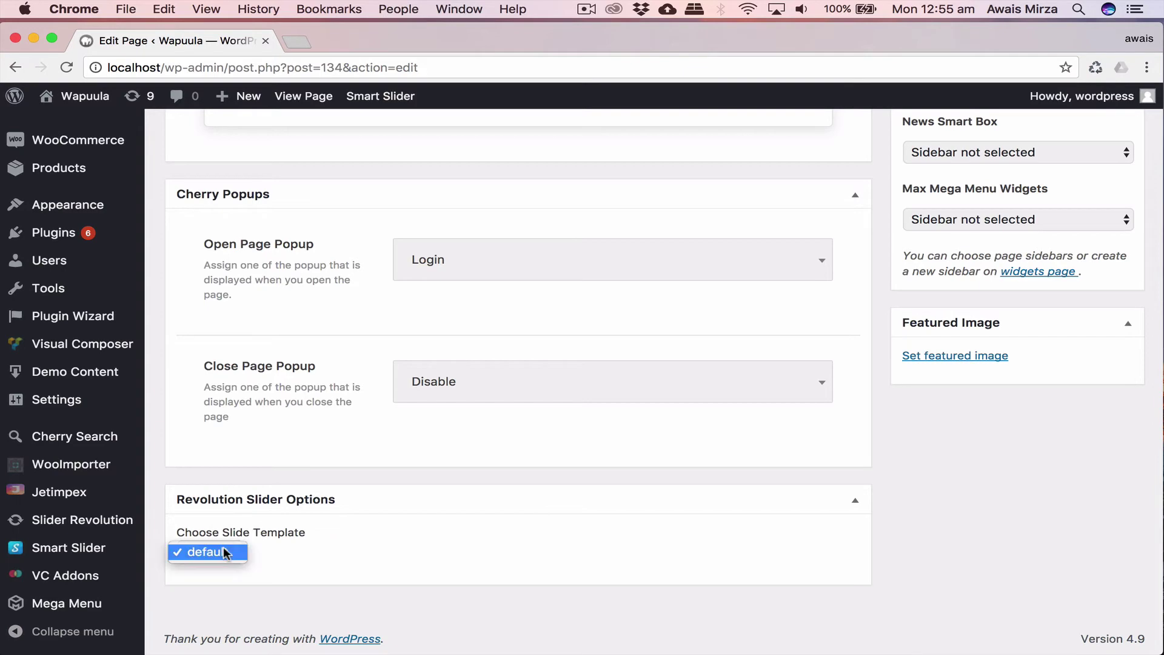
pyautogui.click(498, 537)
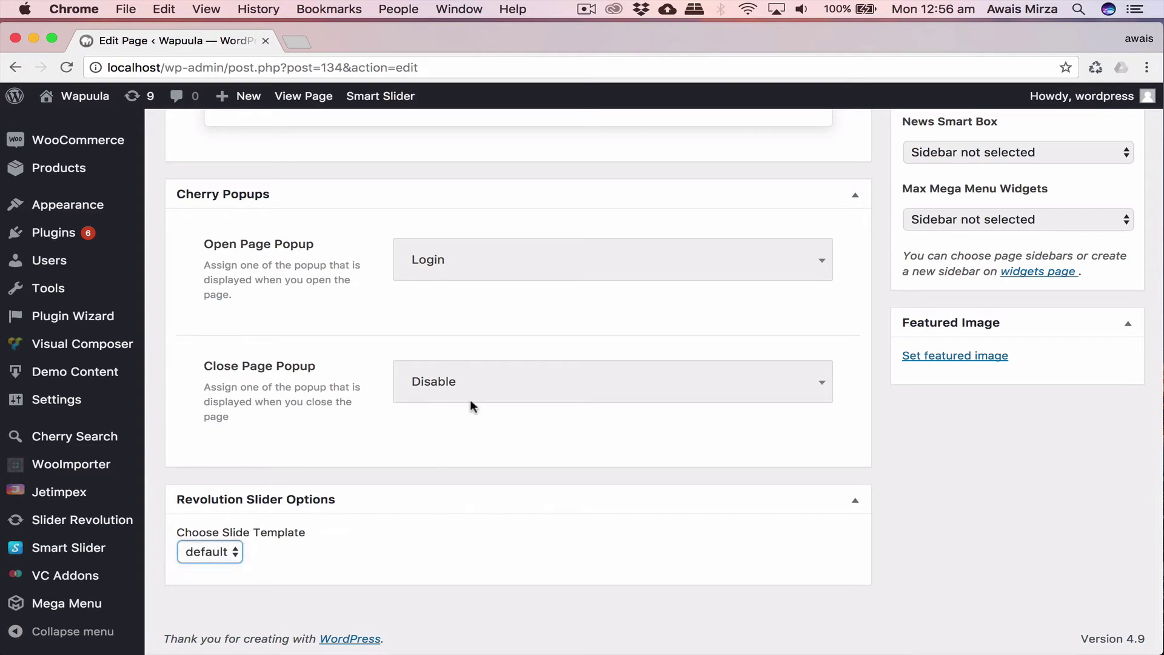
# Review the Header Style, Header Elements, Breadcrumbs and Footer Settings options in the Home page's Page settings.
pyautogui.scroll(15, 566, 404)
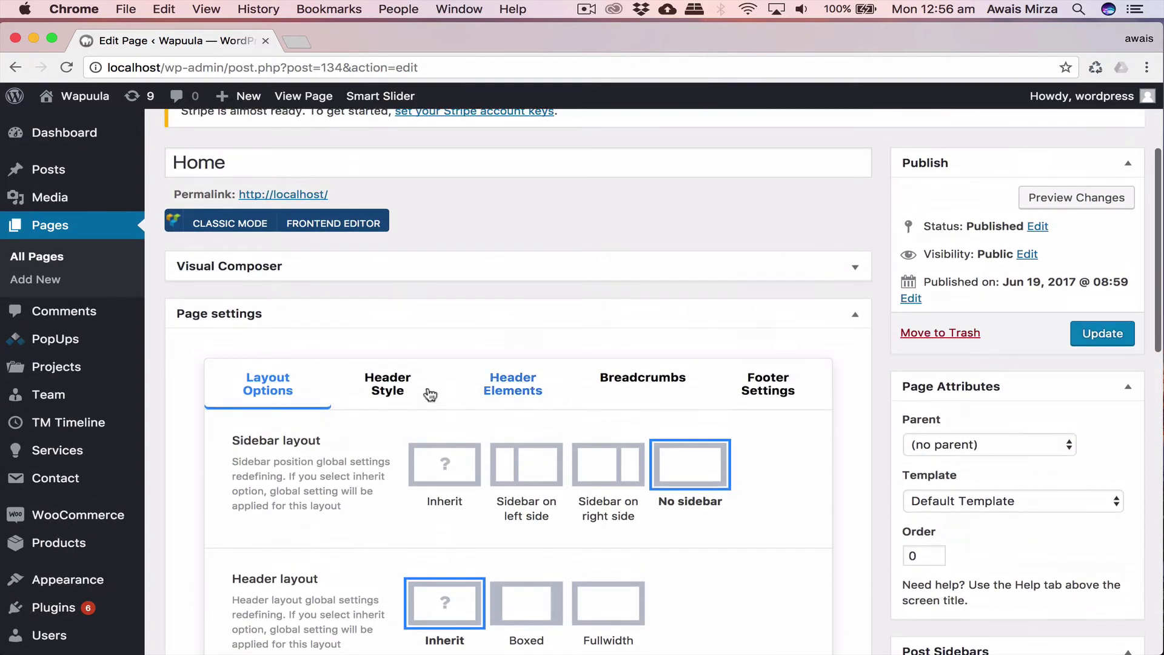
pyautogui.click(386, 391)
pyautogui.scroll(-3, 571, 434)
pyautogui.scroll(-4, 572, 432)
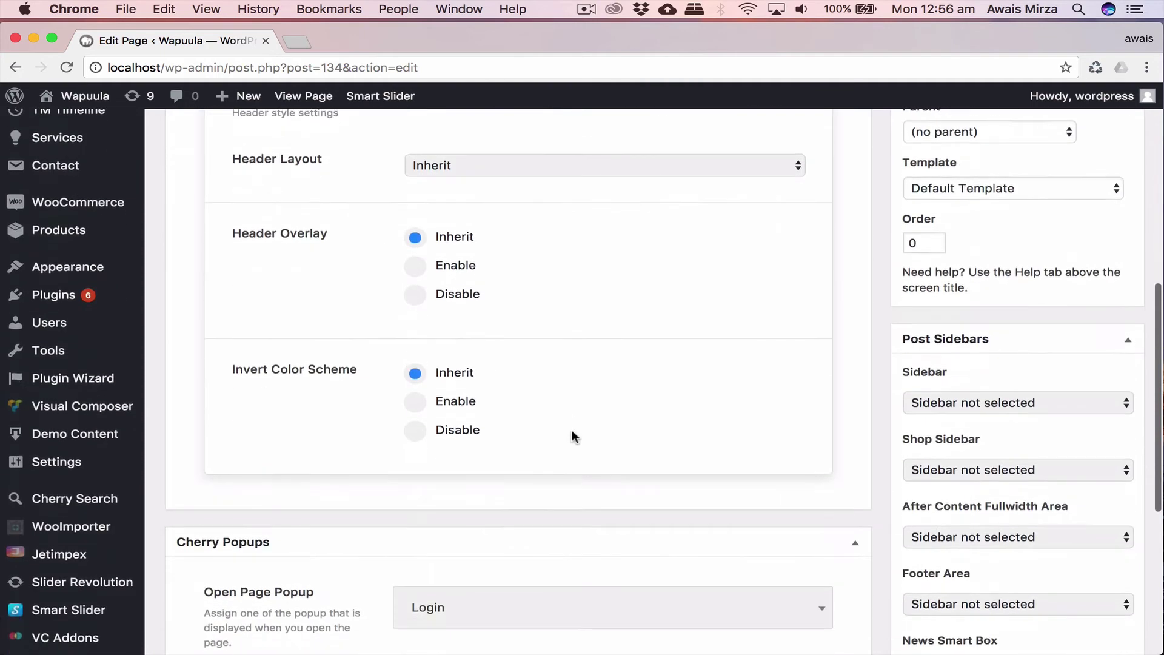
pyautogui.scroll(5, 558, 429)
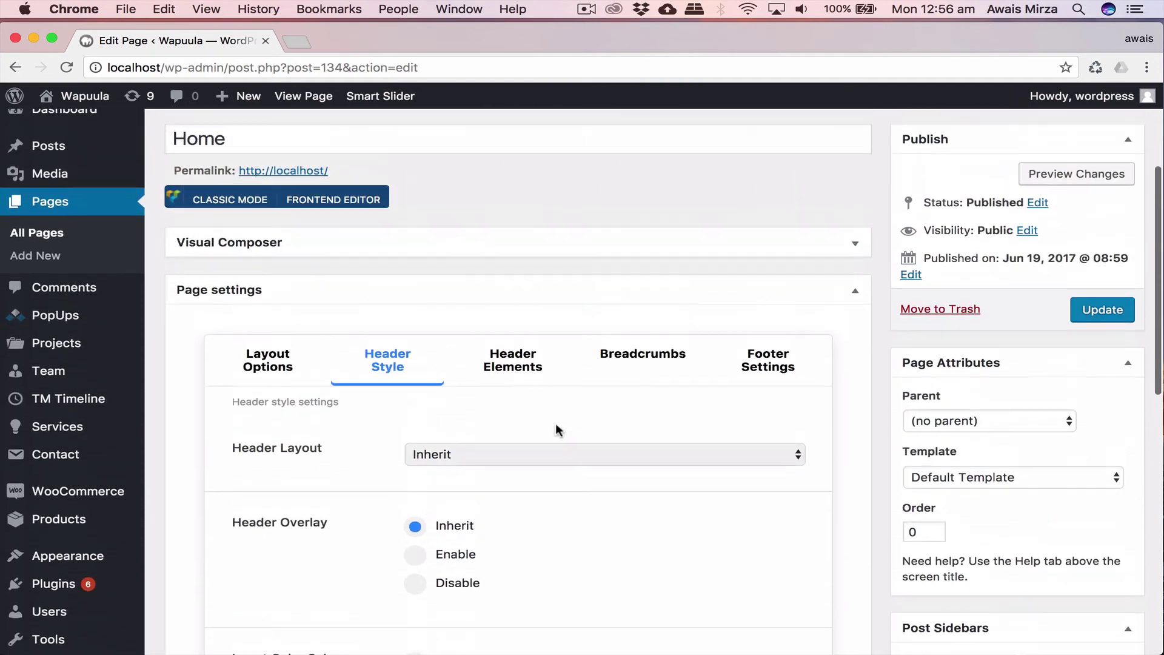
pyautogui.click(520, 379)
pyautogui.click(648, 375)
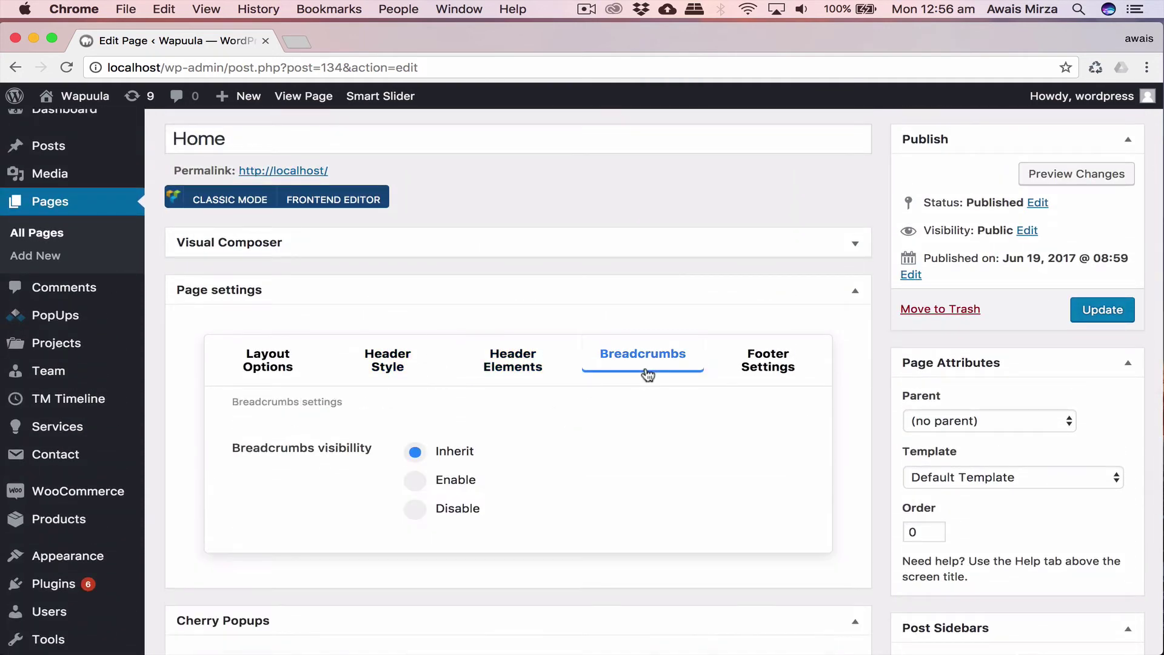
pyautogui.click(790, 366)
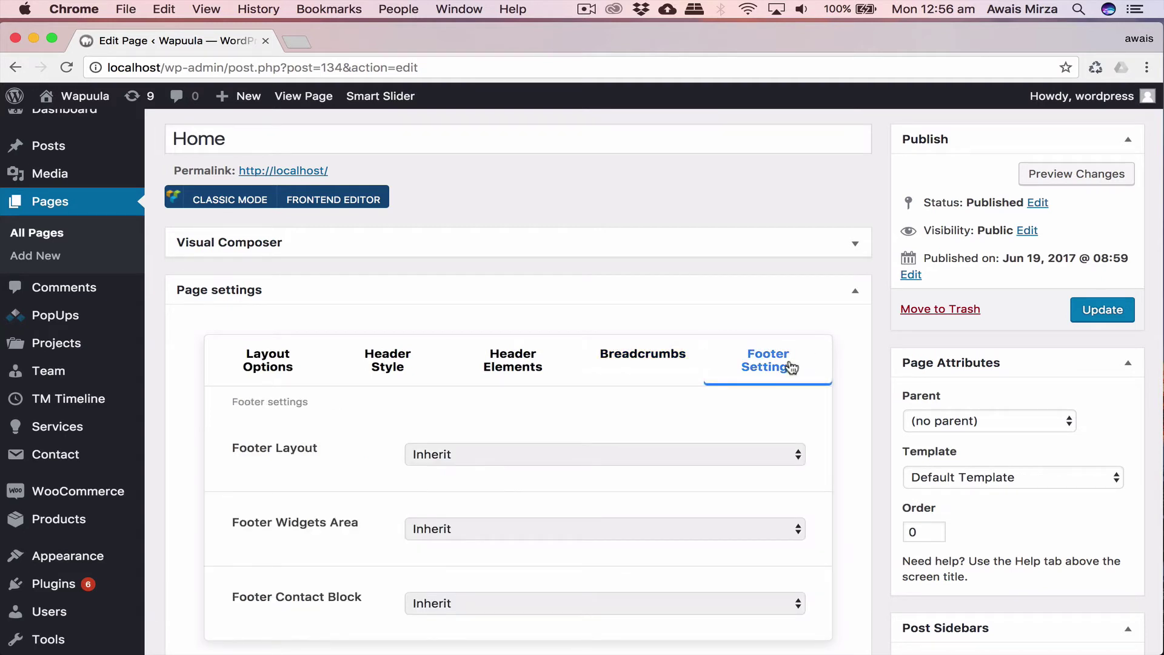
pyautogui.scroll(2, 558, 297)
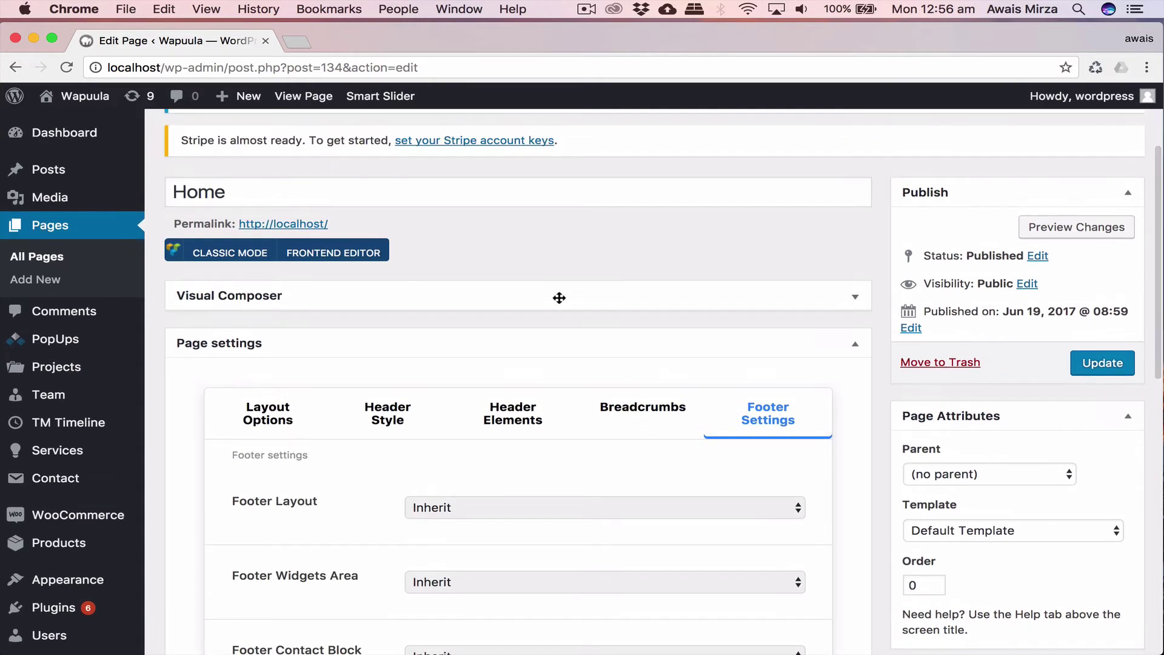
# Expand the Visual Composer section and open the Home page in the frontend editor.
pyautogui.click(387, 307)
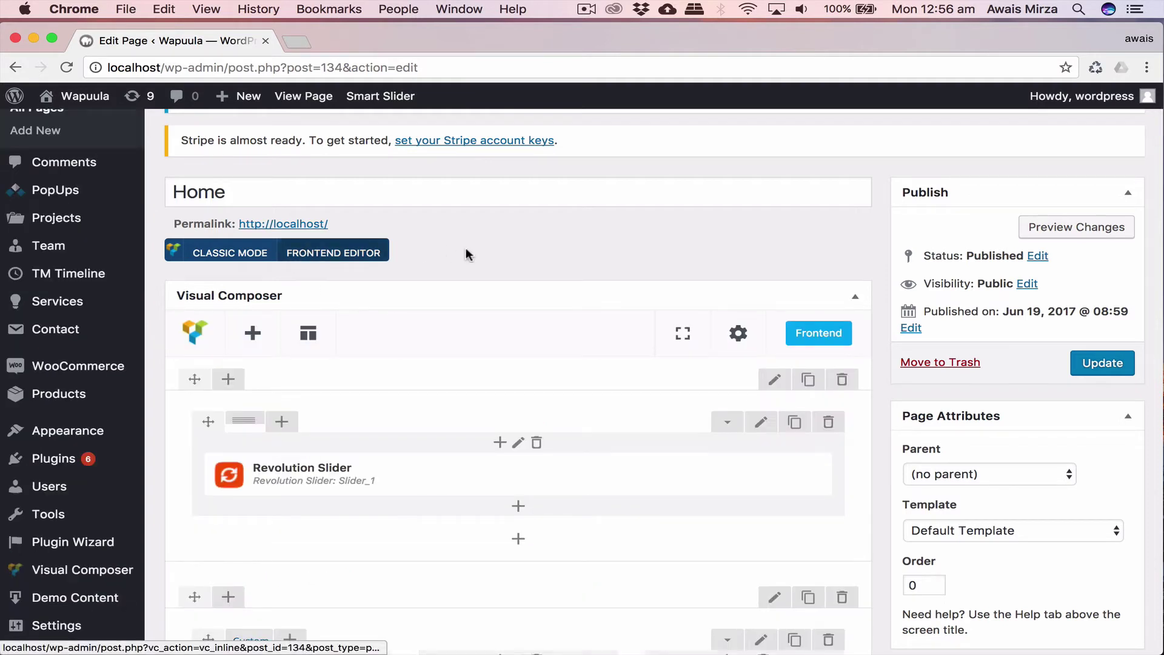
pyautogui.click(350, 259)
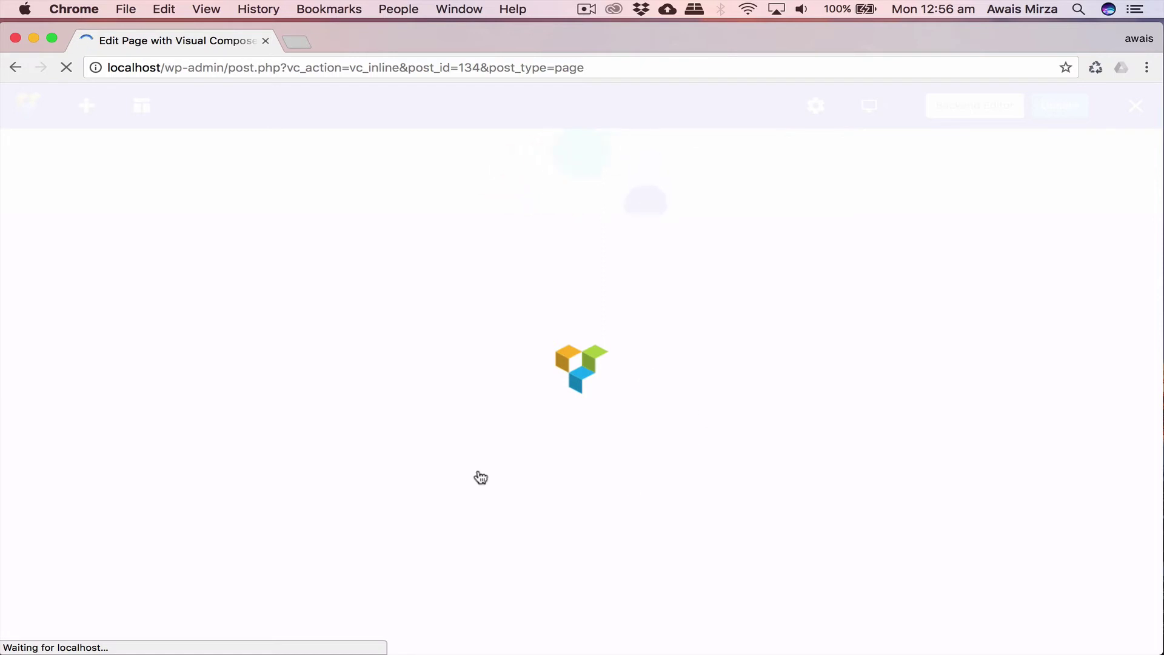
# Open localhost in a second browser tab and start adding a new page from the site.
pyautogui.click(298, 43)
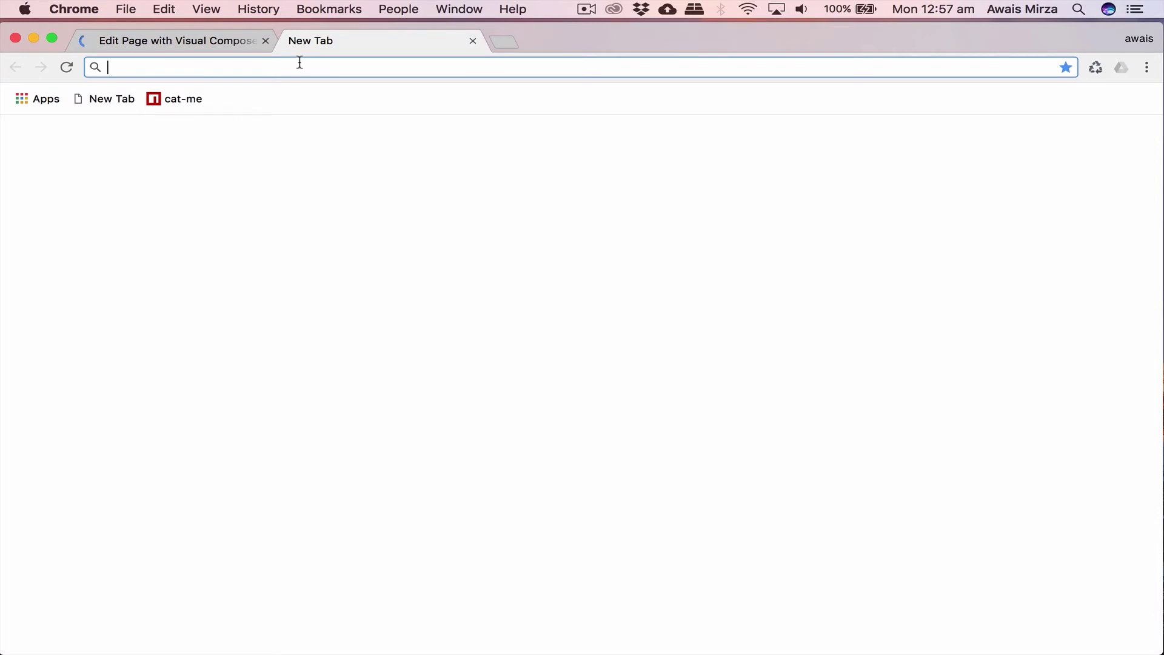
pyautogui.write('lo')
pyautogui.press('Return')
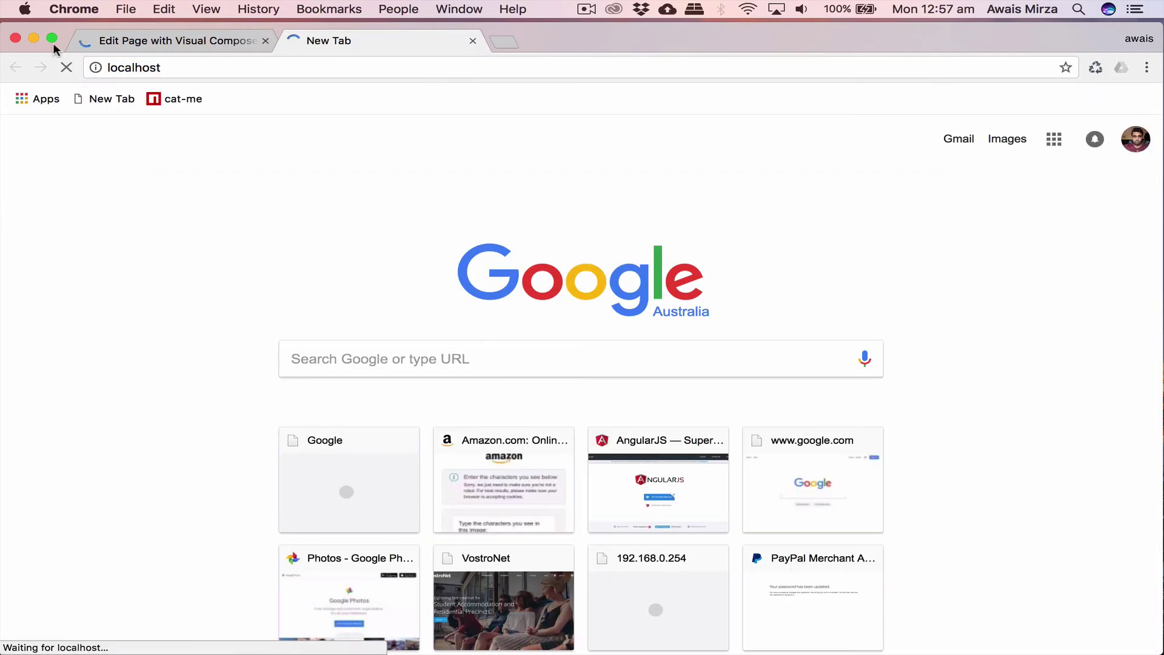
pyautogui.click(219, 41)
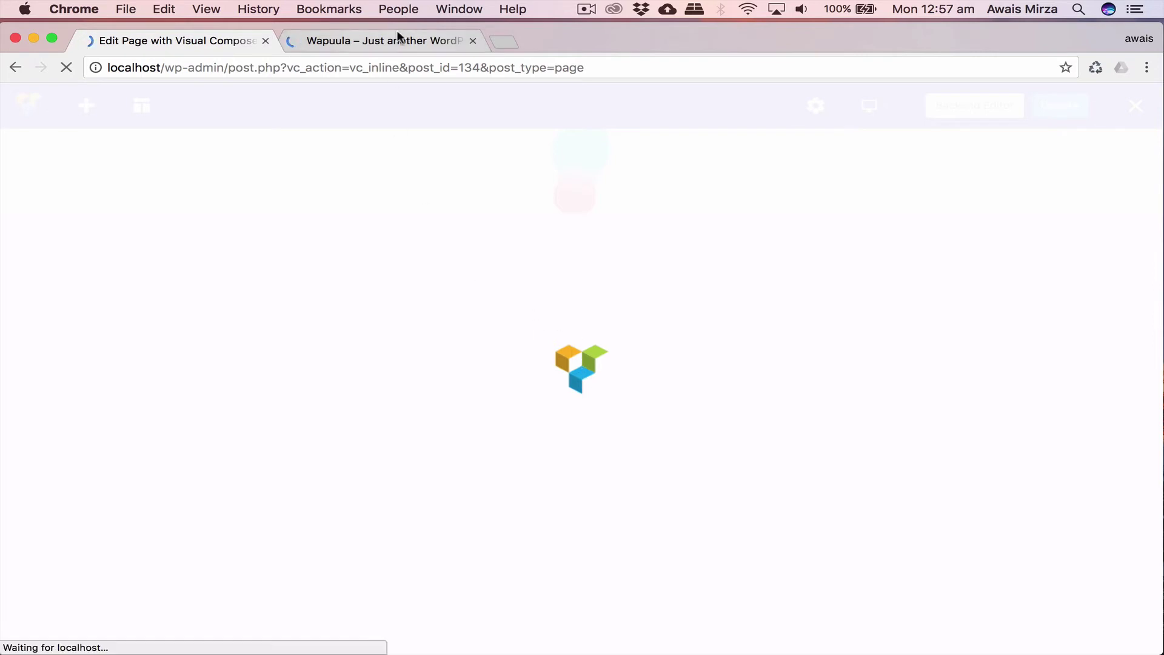
pyautogui.click(399, 37)
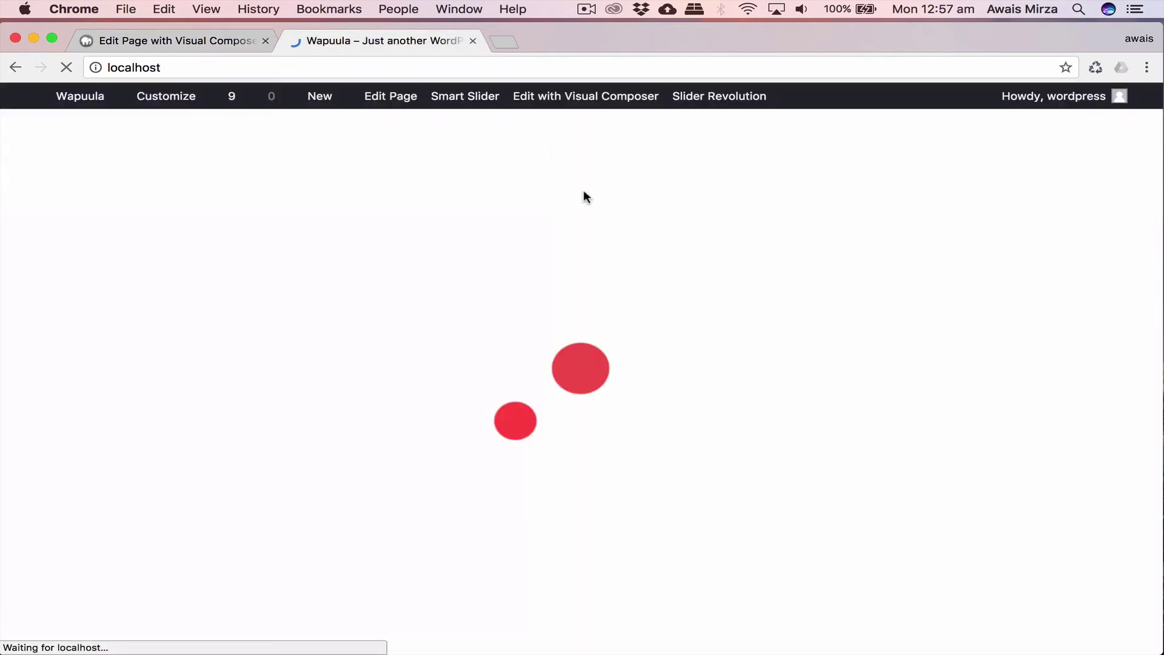
pyautogui.moveTo(331, 103)
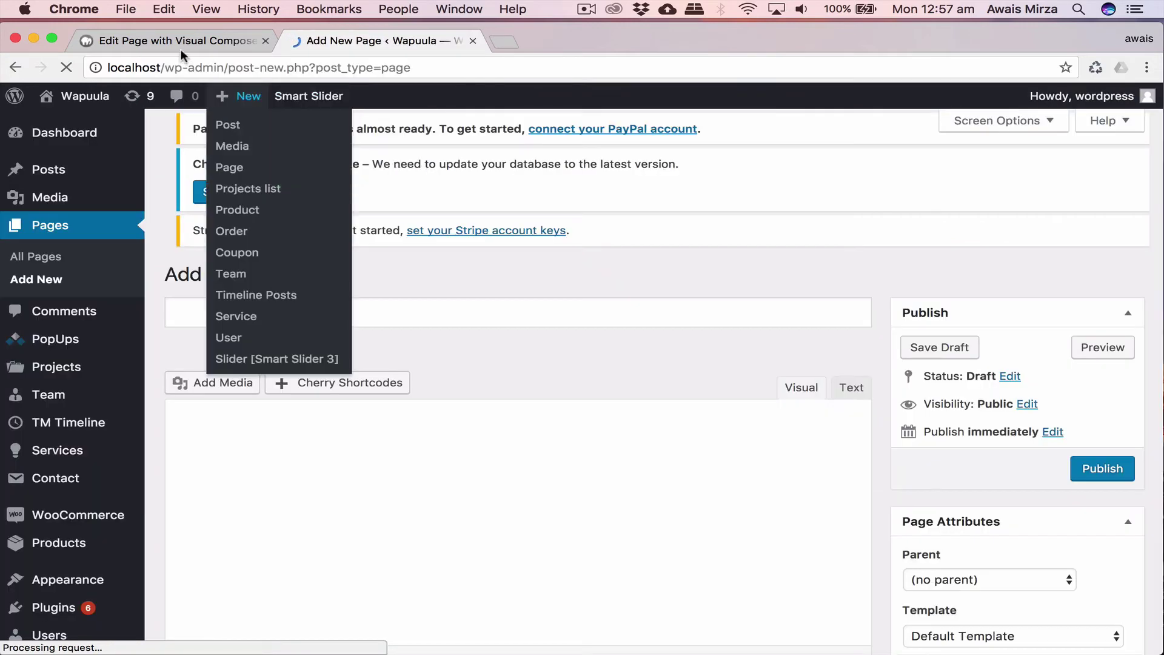
# Return to the frontend editor's browser tab and look over the Home page's header and slider with their editing controls.
pyautogui.click(180, 40)
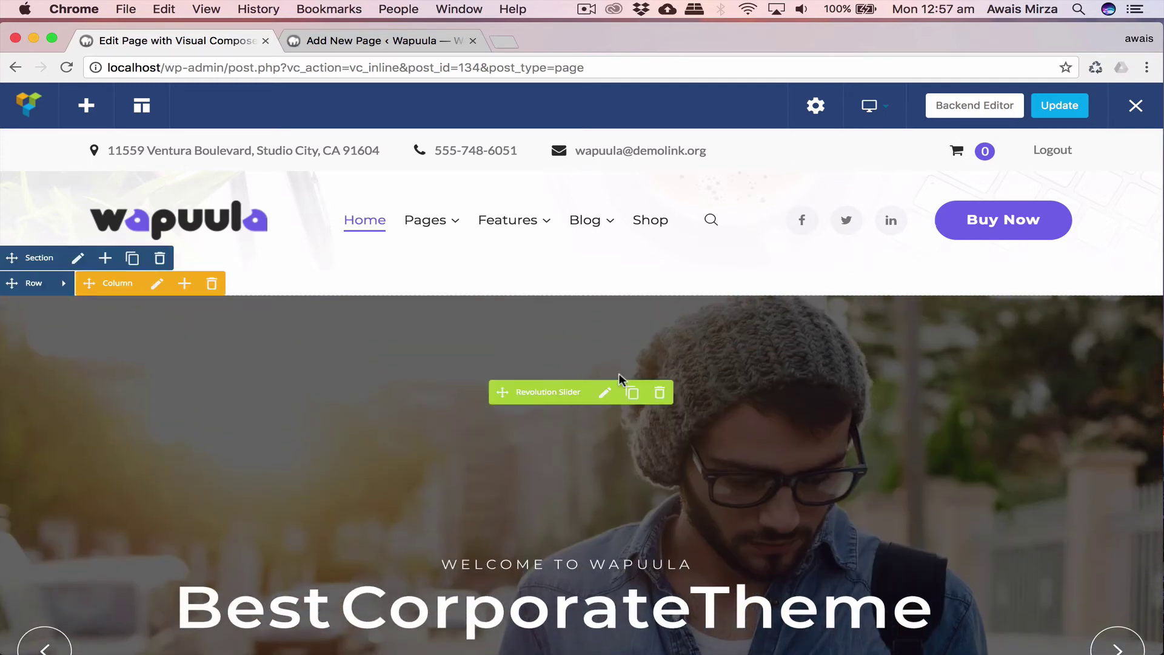
pyautogui.scroll(-1, 371, 279)
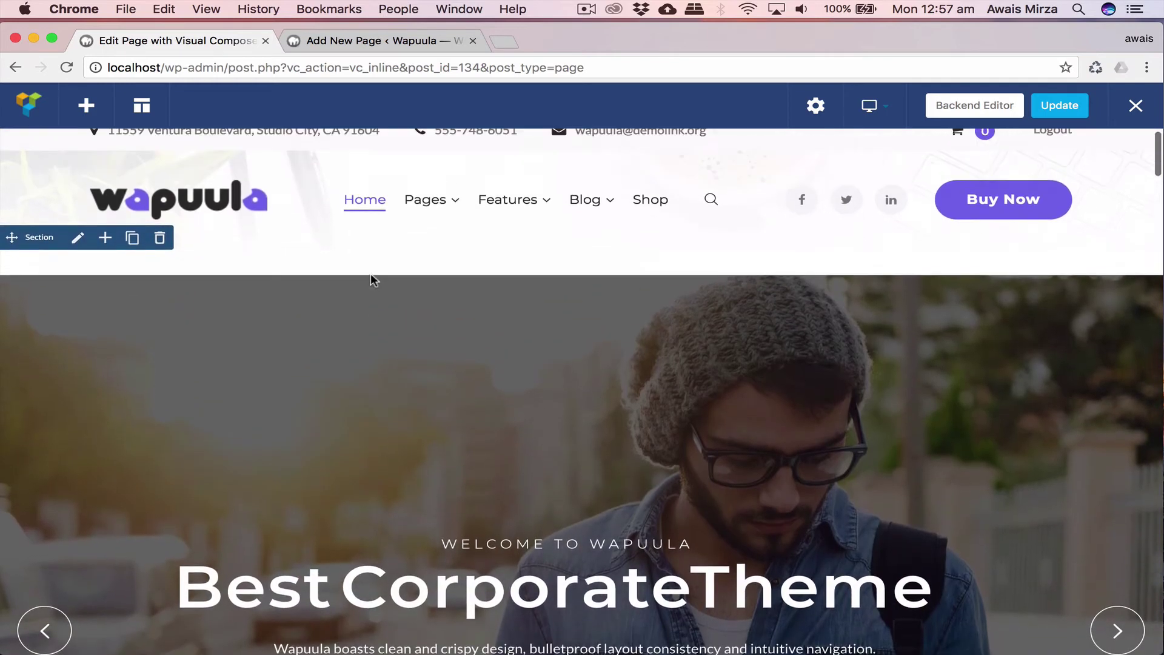
pyautogui.scroll(1, 370, 274)
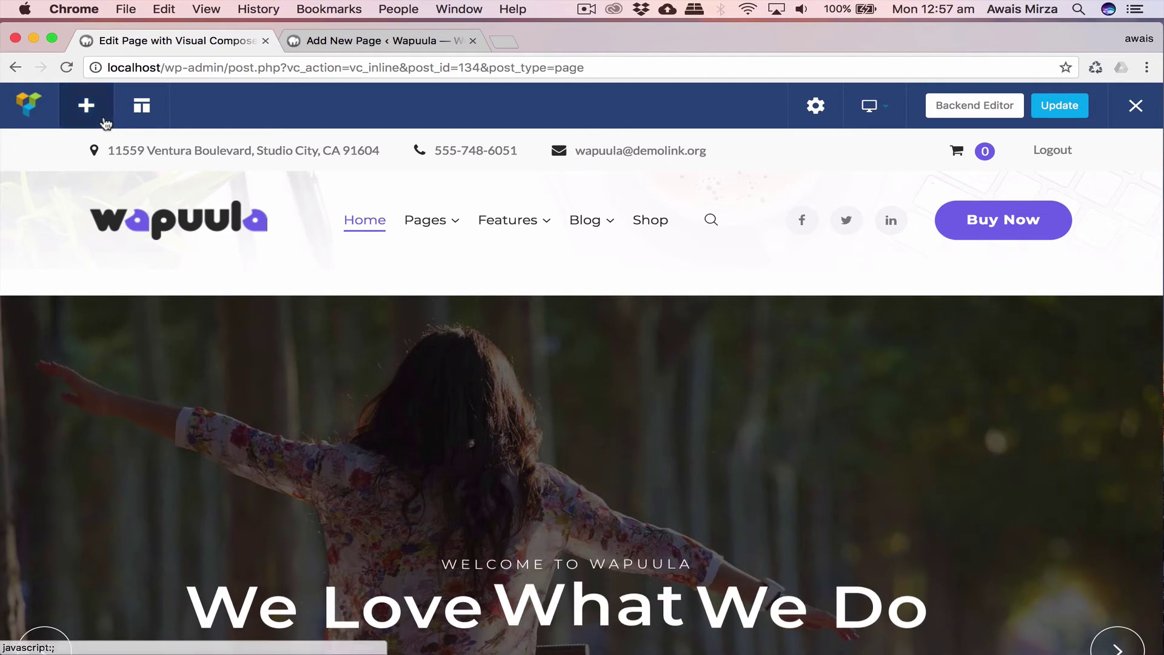
# Open the Visual Composer templates, check the option for saving the current layout, browse the whole Template library, and close the window.
pyautogui.click(137, 119)
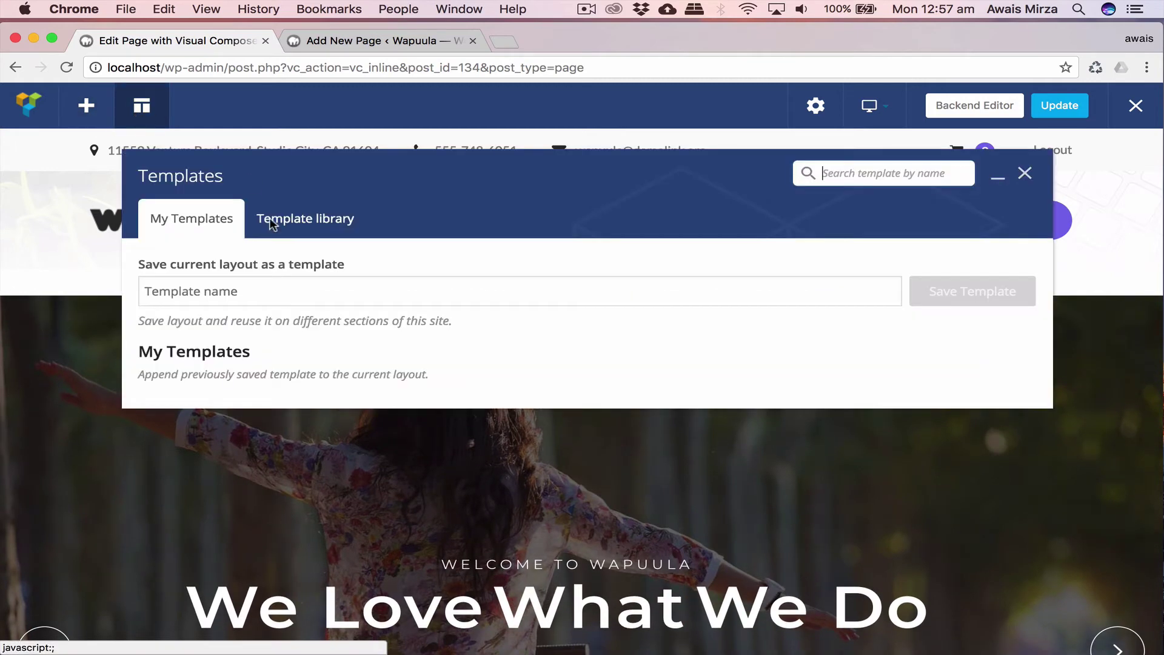
pyautogui.click(238, 292)
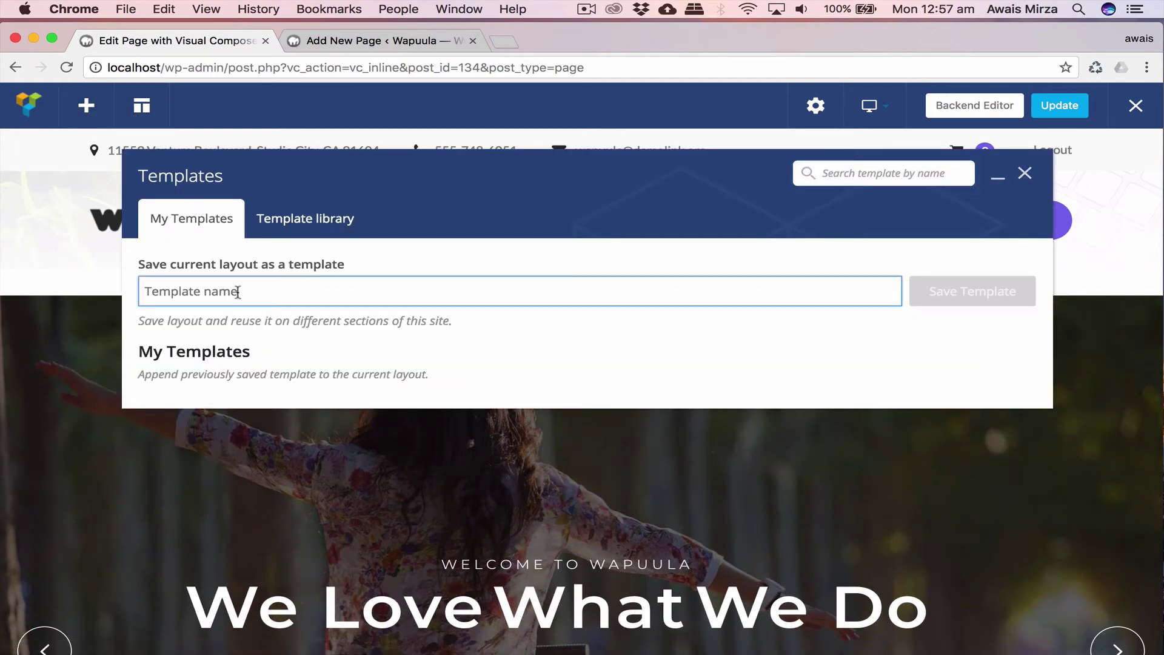
pyautogui.click(314, 223)
pyautogui.click(224, 351)
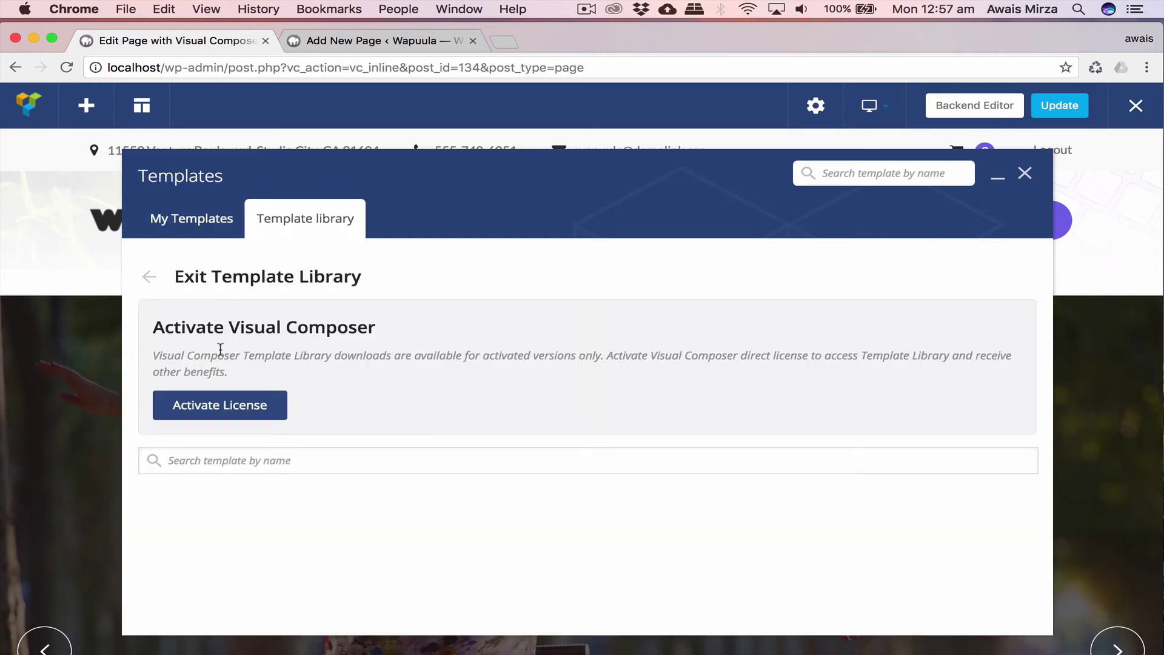
pyautogui.scroll(-12, 871, 499)
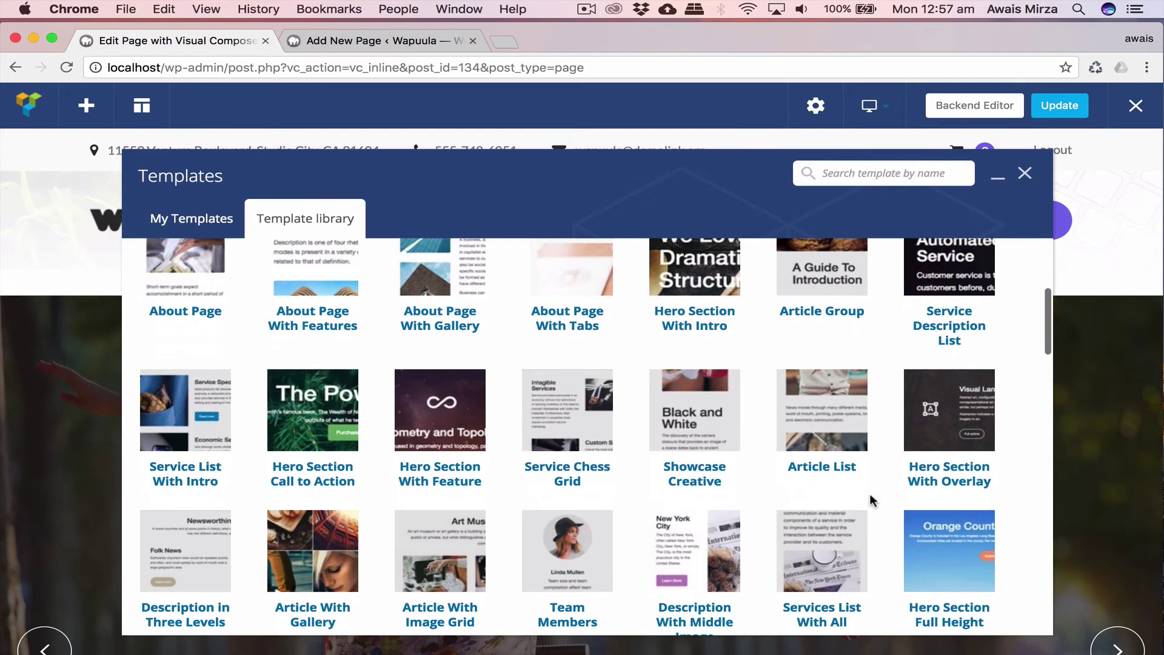
pyautogui.scroll(-3, 870, 500)
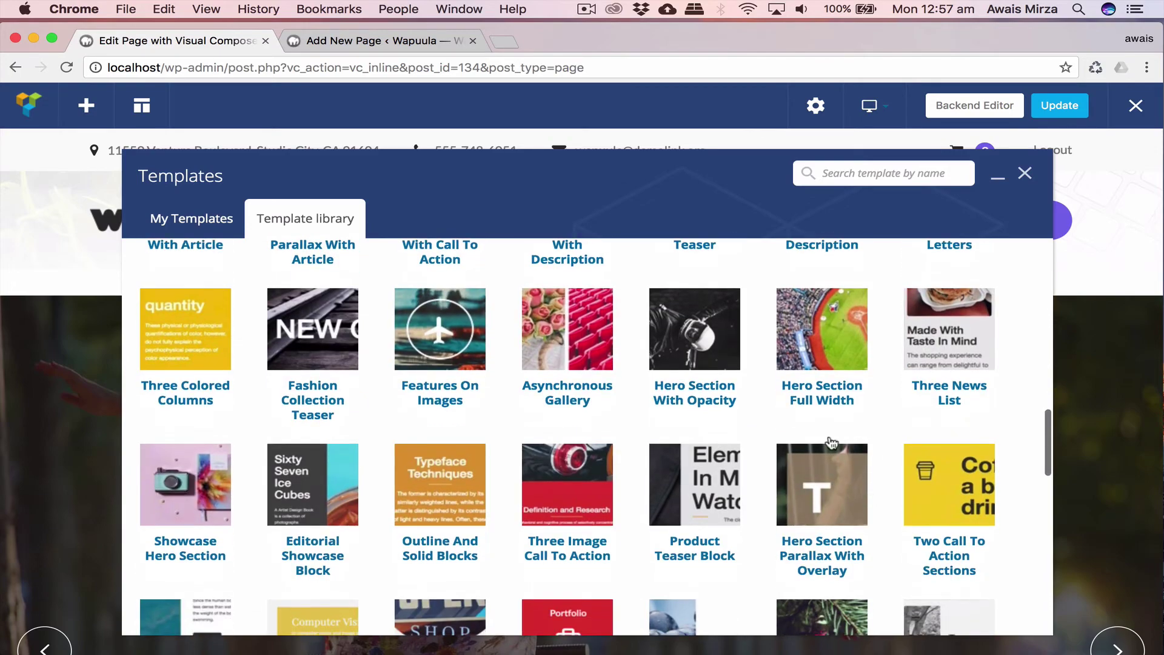
pyautogui.scroll(-8, 489, 481)
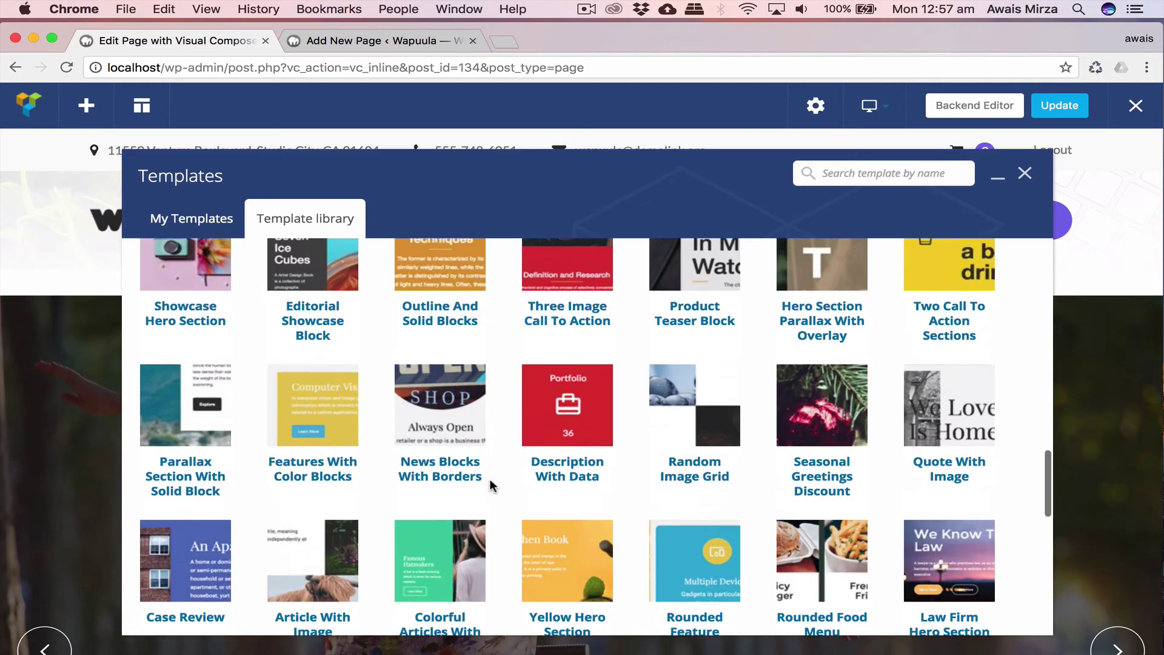
pyautogui.scroll(-6, 490, 483)
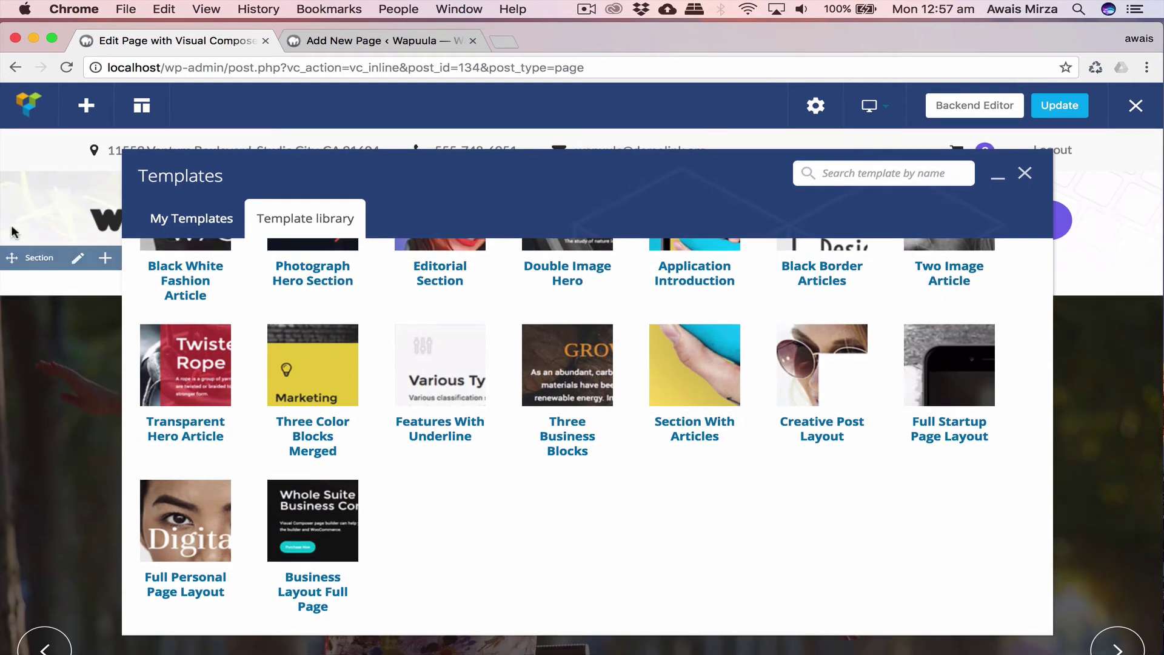
pyautogui.click(1033, 173)
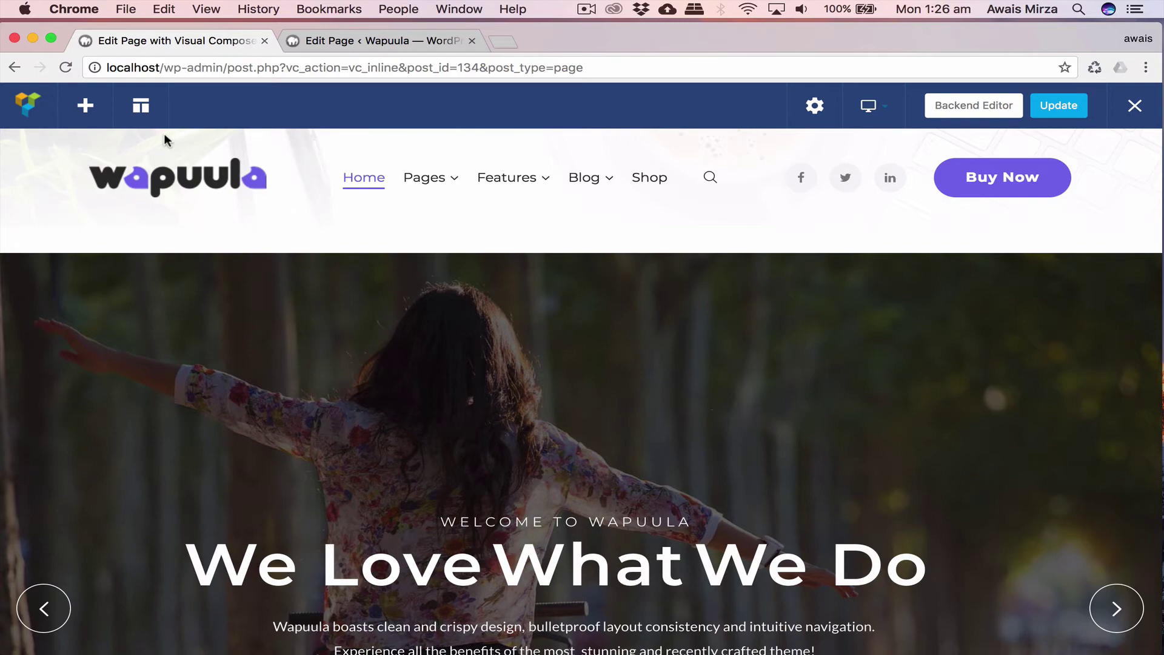
# Review the My Templates options once more, look through the elements available for adding to the page, and close both windows.
pyautogui.click(144, 117)
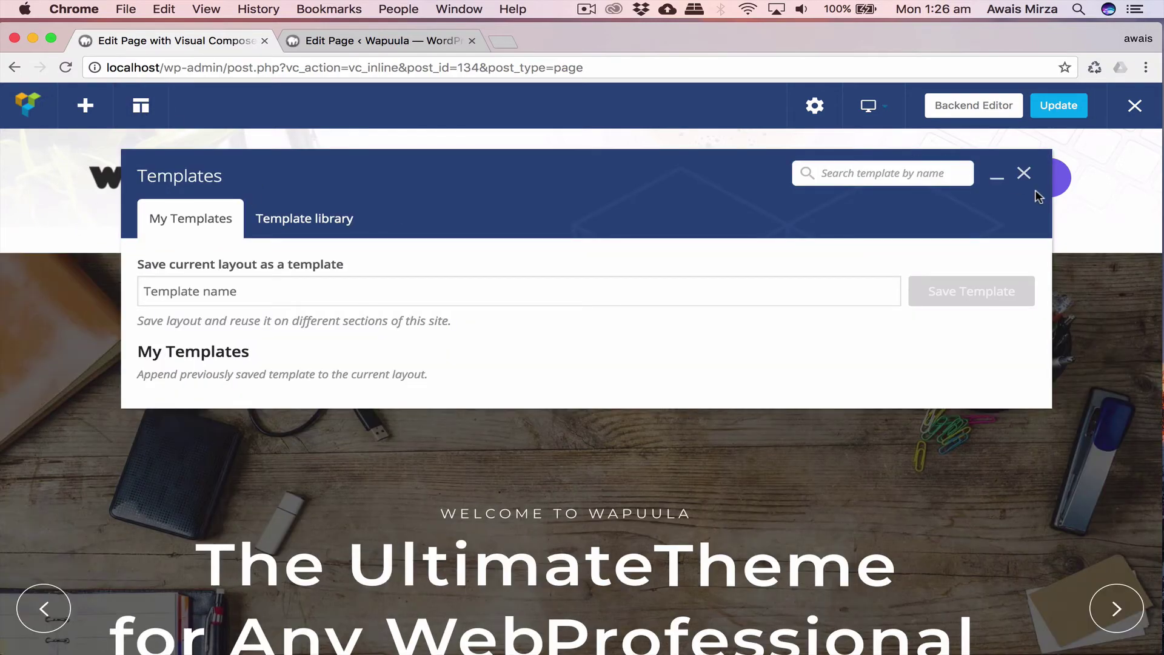
pyautogui.click(1025, 174)
pyautogui.click(94, 115)
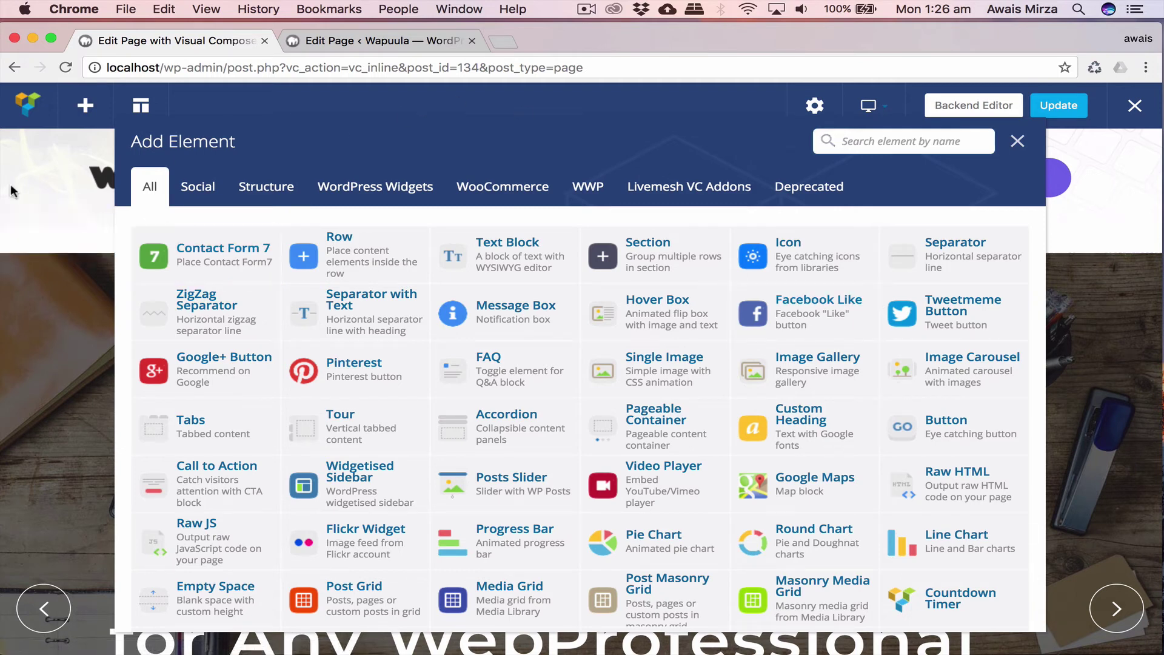
pyautogui.click(1016, 145)
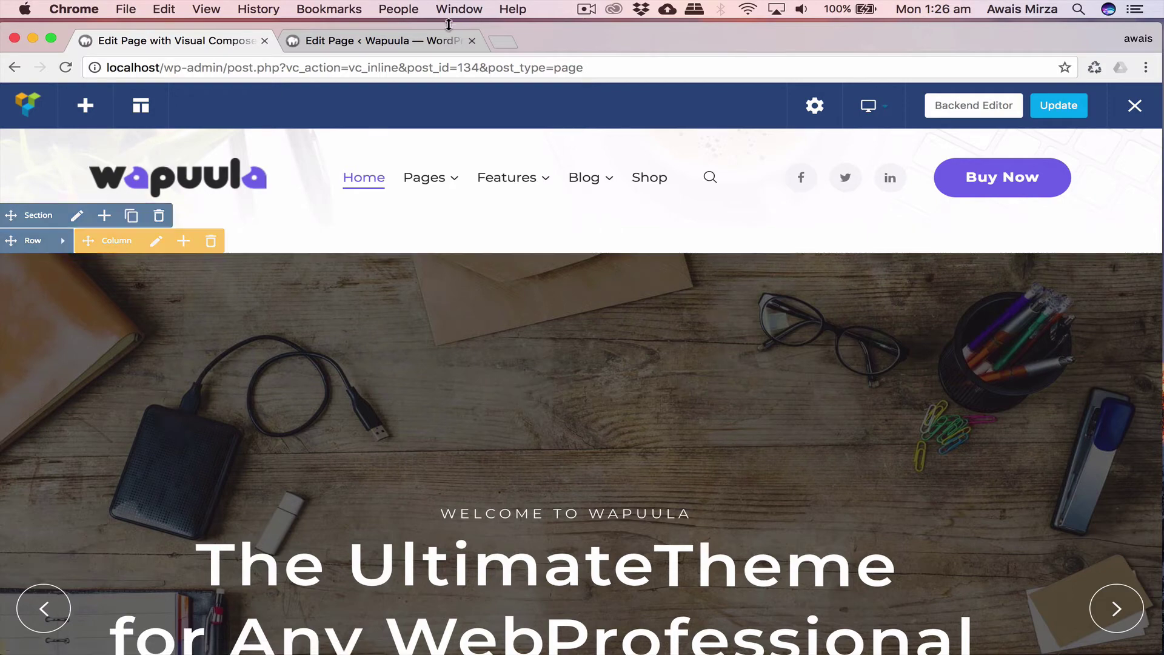
# Switch to the browser tab with the Contact Us page, open the theme Customizer, and dismiss the autosave notice.
pyautogui.click(406, 49)
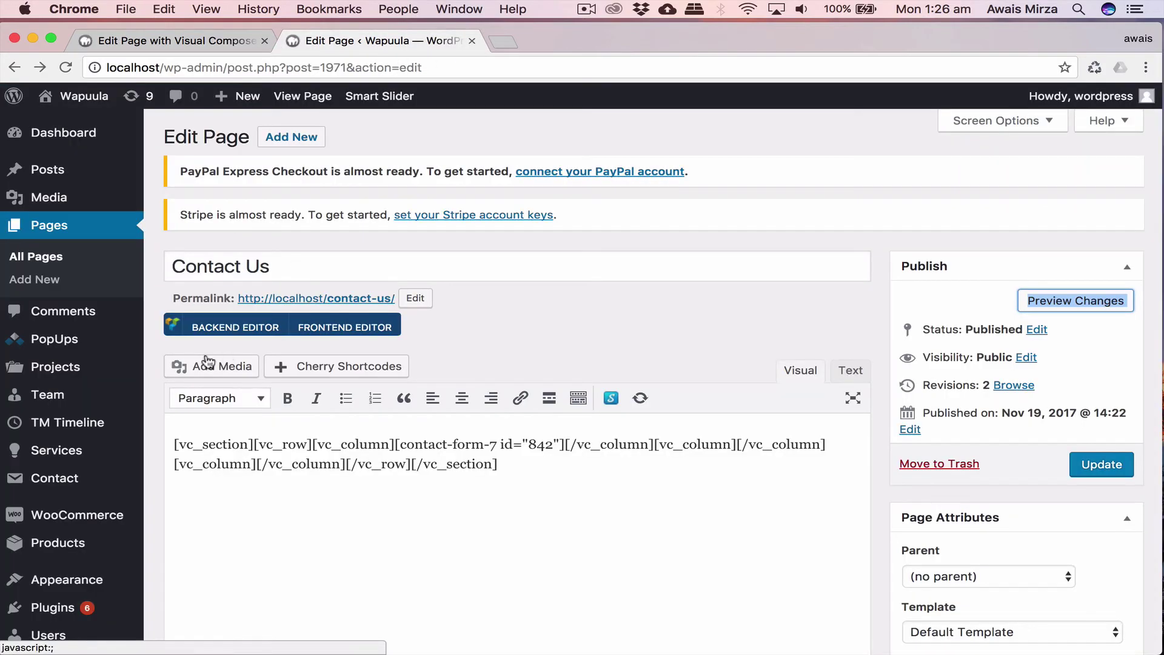
pyautogui.scroll(-5, 546, 303)
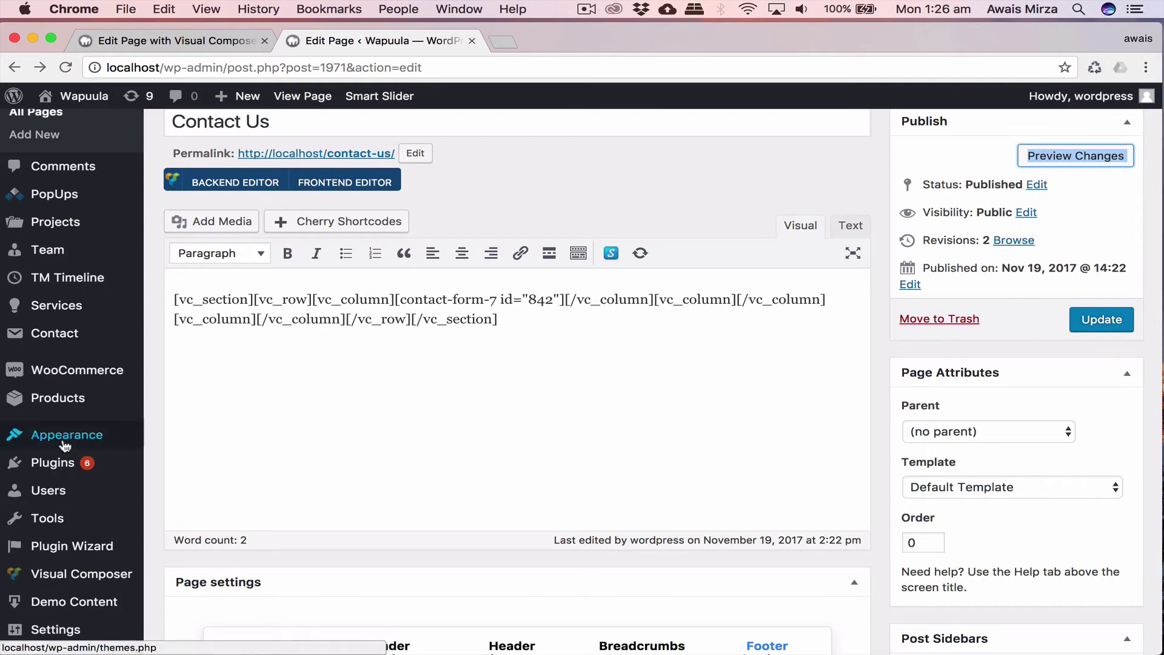
pyautogui.moveTo(64, 446)
pyautogui.click(181, 461)
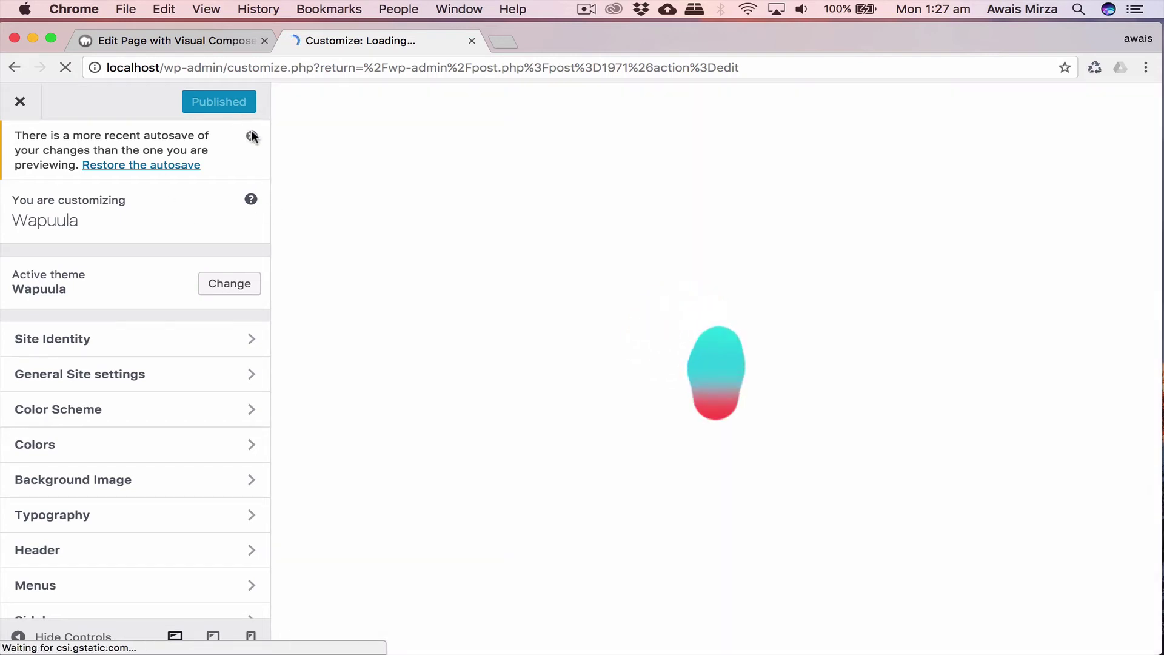
pyautogui.click(253, 136)
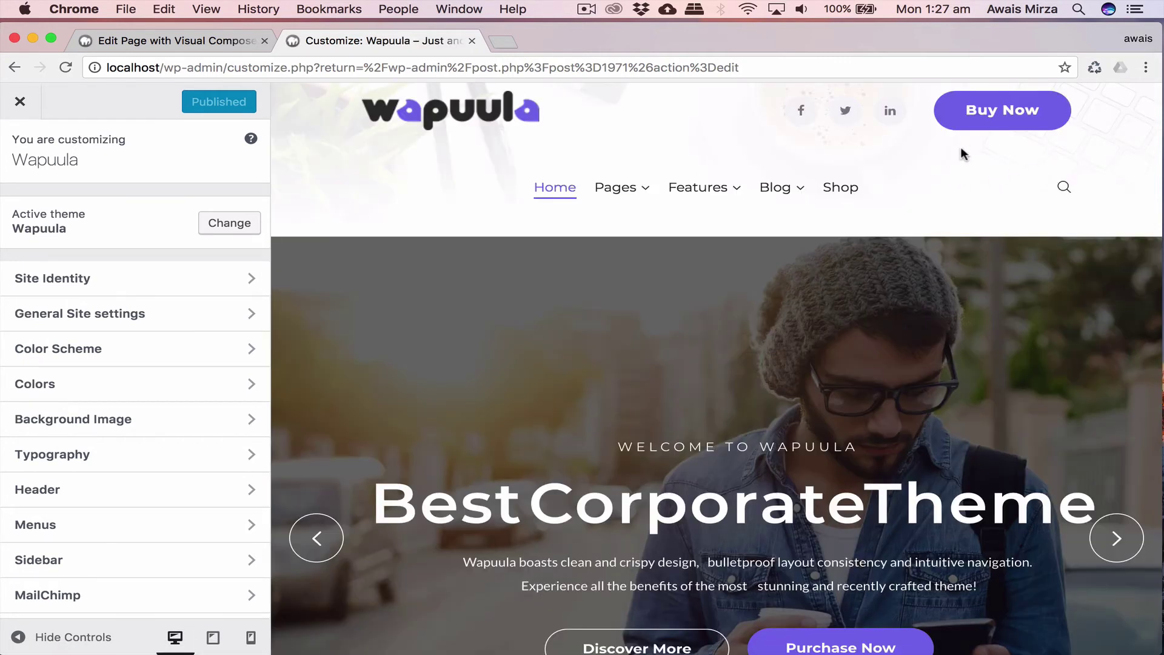
# In the Site Identity settings, set the site title to "Aussie Palaza".
pyautogui.click(75, 286)
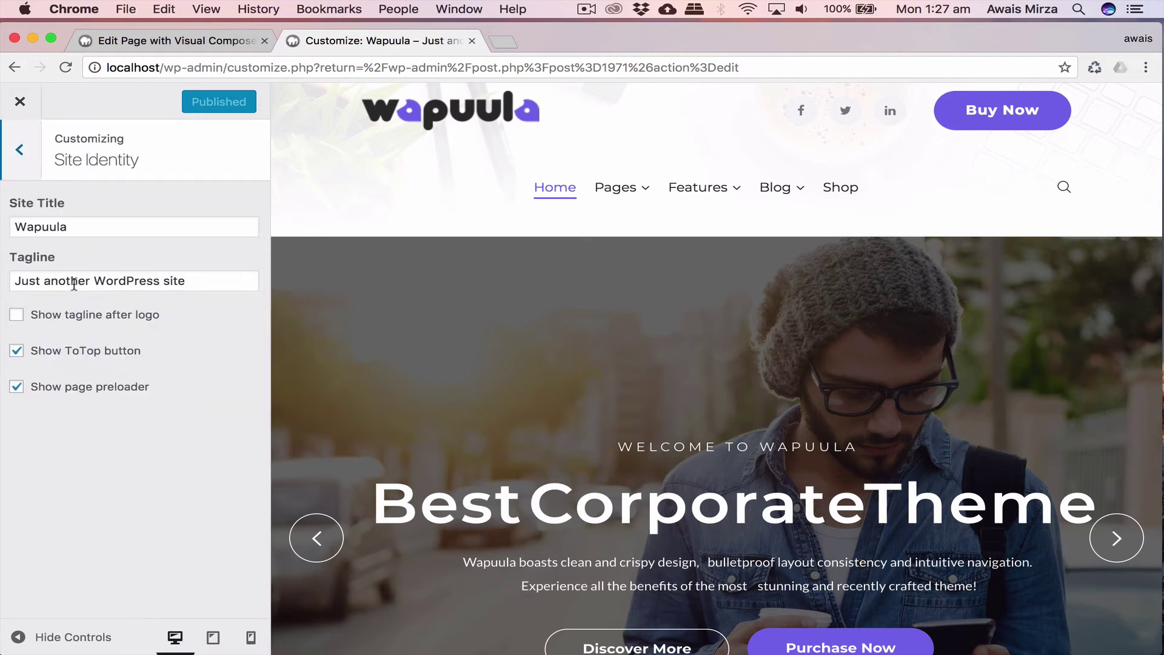
pyautogui.doubleClick(111, 227)
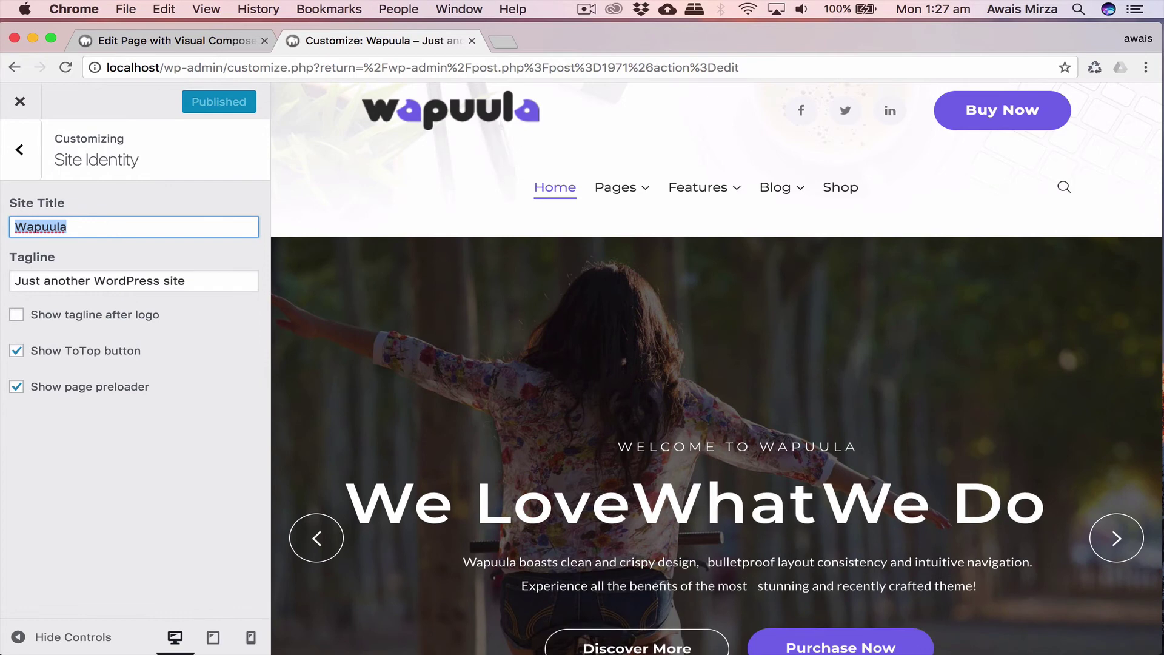
pyautogui.write('Aussie Palaza')
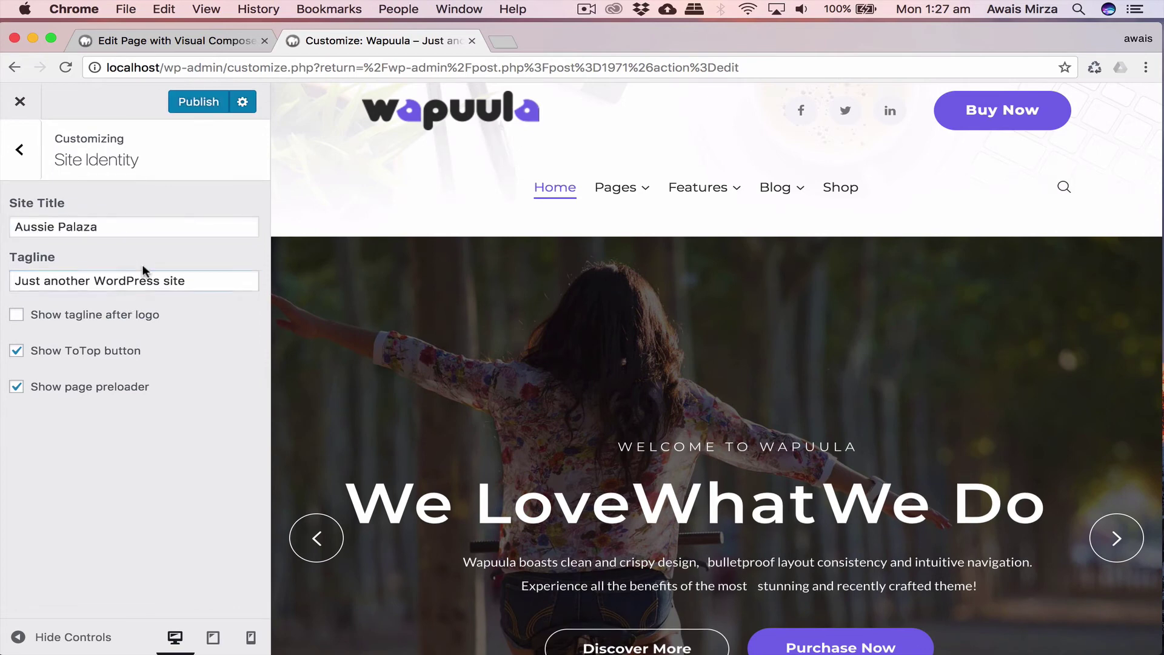
# Set the tagline to "Aussie Love Shopping", publish the changes, and return to the Customizer's main sections.
pyautogui.tripleClick(128, 279)
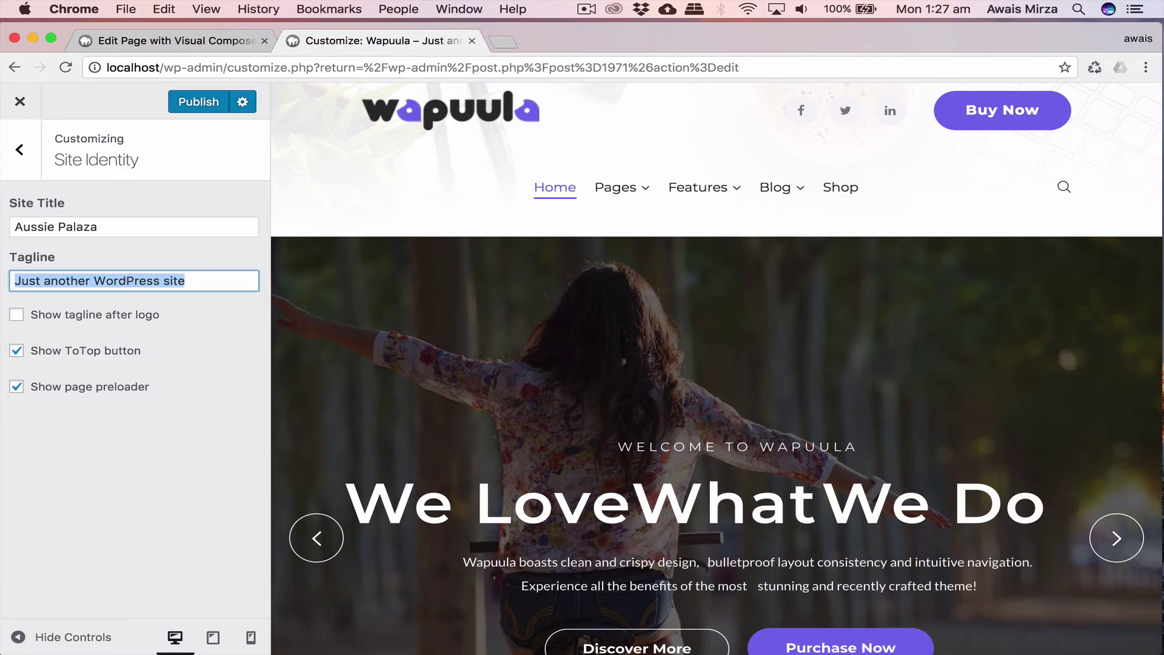
pyautogui.write('Auss')
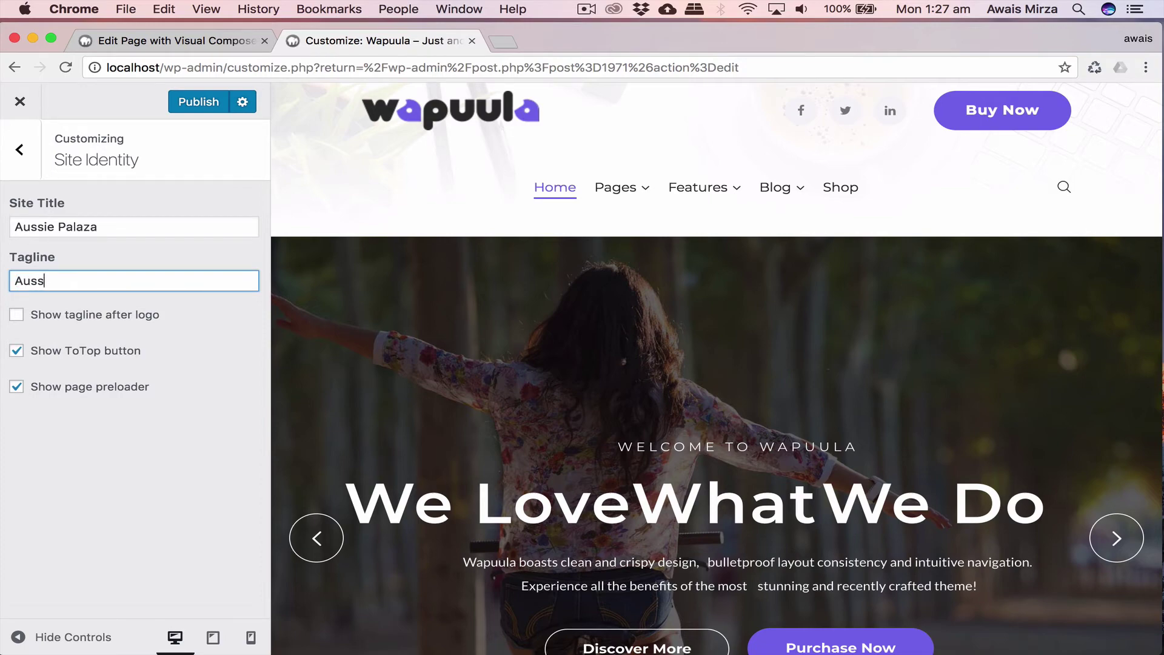
pyautogui.write('ie Love Shopping')
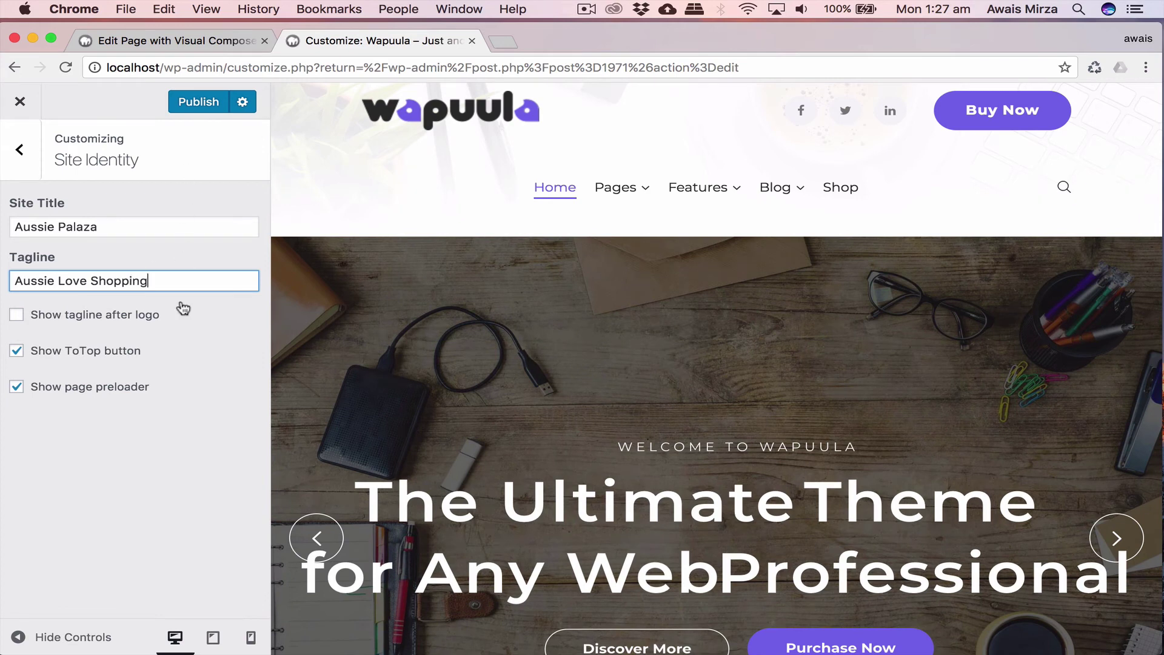
pyautogui.click(202, 394)
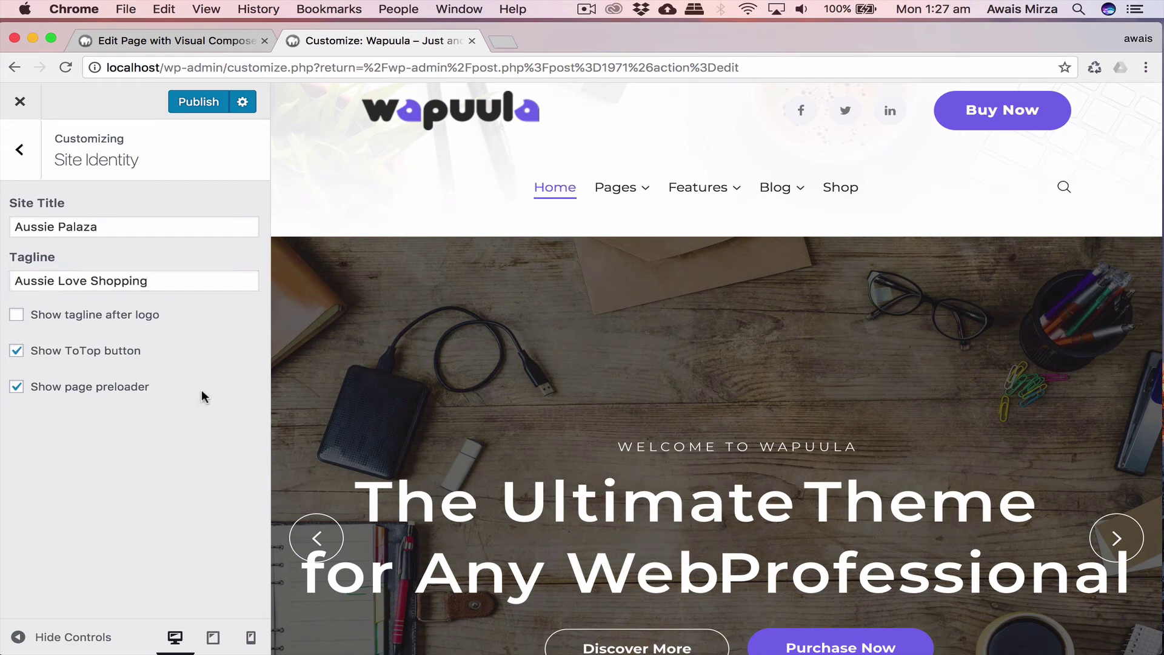
pyautogui.click(184, 104)
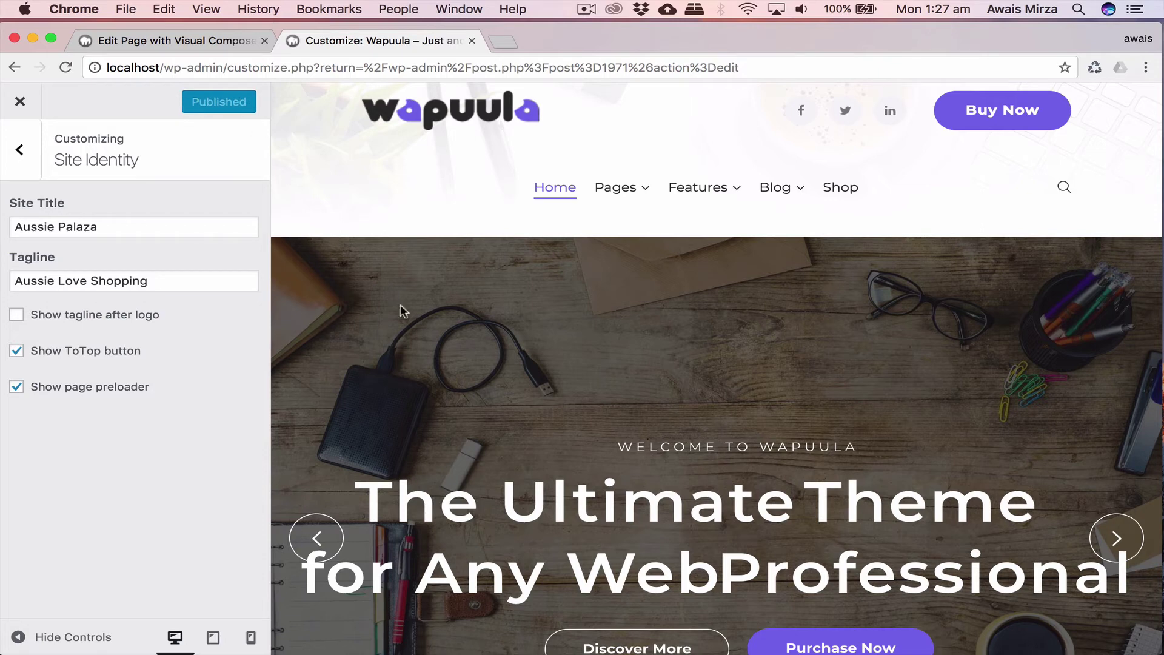
pyautogui.click(14, 167)
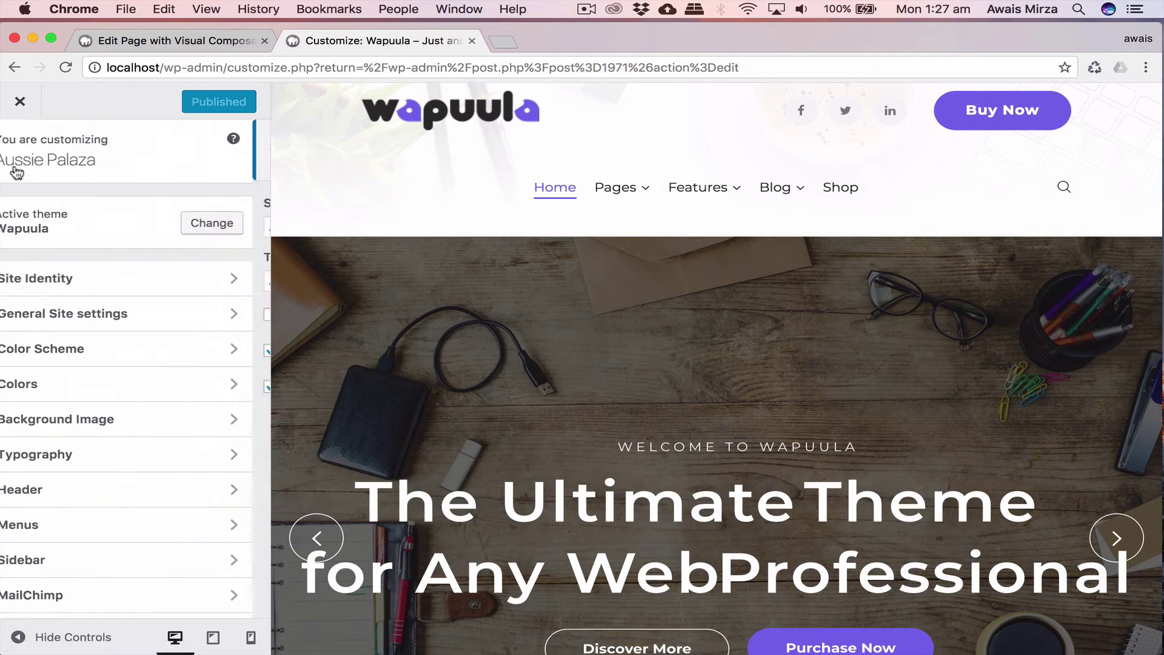
# In the General Site settings' Logo & Favicon section, try the Text logo type and switch back to Image.
pyautogui.click(117, 317)
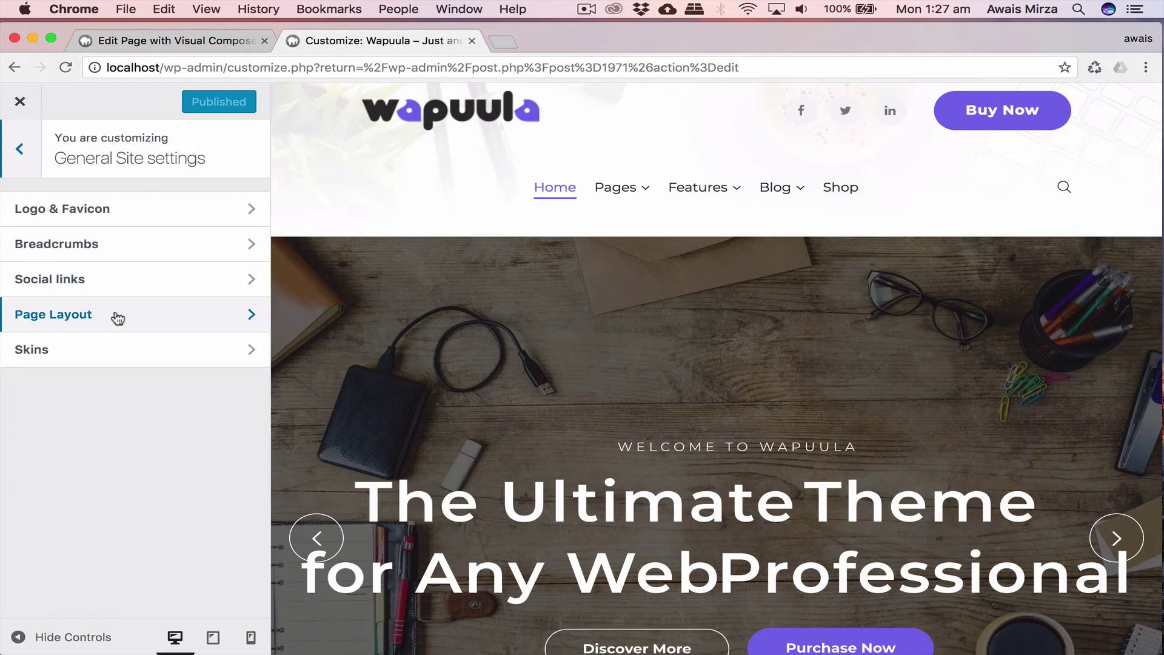
pyautogui.click(101, 224)
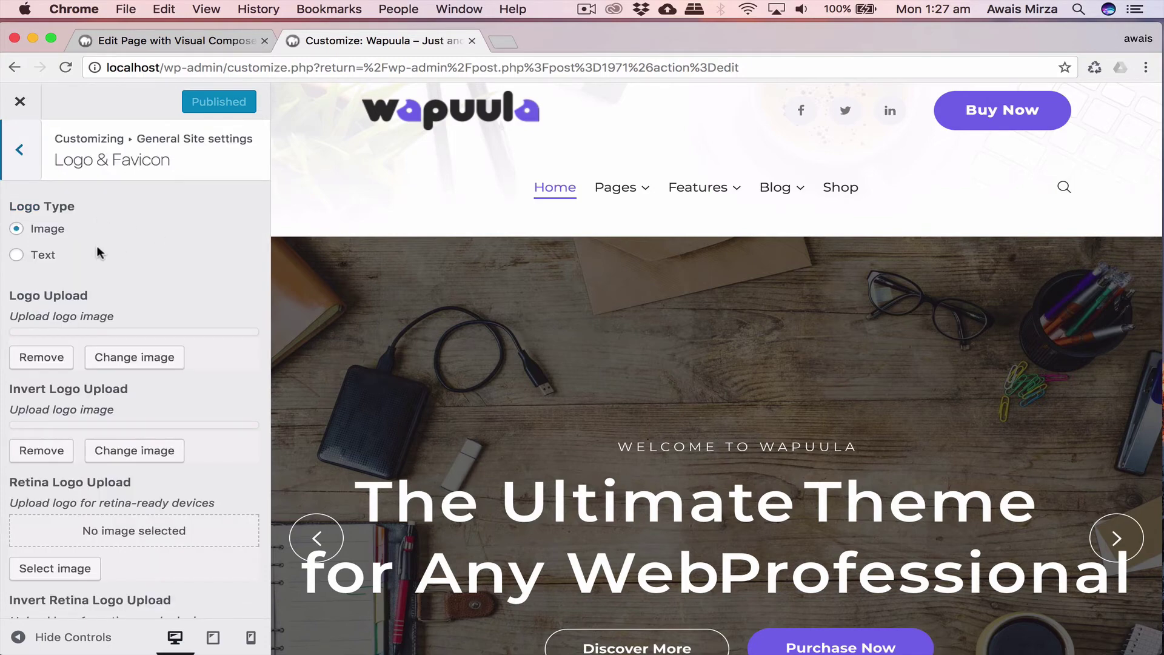
pyautogui.click(44, 256)
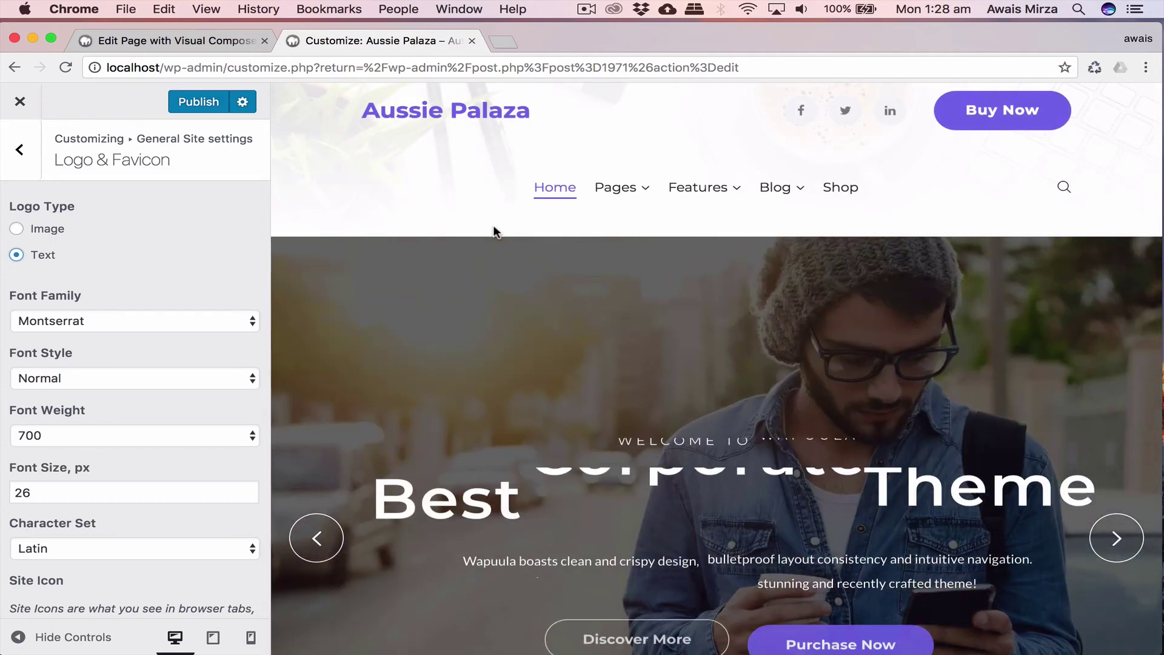
pyautogui.click(44, 228)
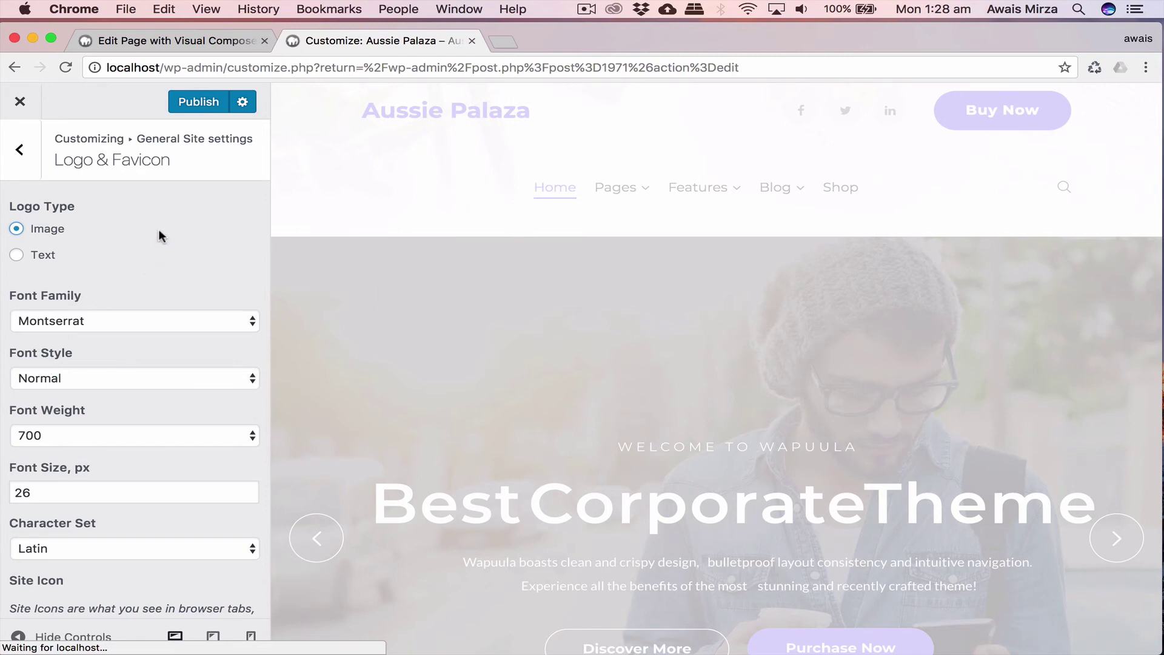
# Review the upload options for the logo, inverted logo, retina logos and site icon, and leave the Logo & Favicon section.
pyautogui.scroll(-2, 90, 273)
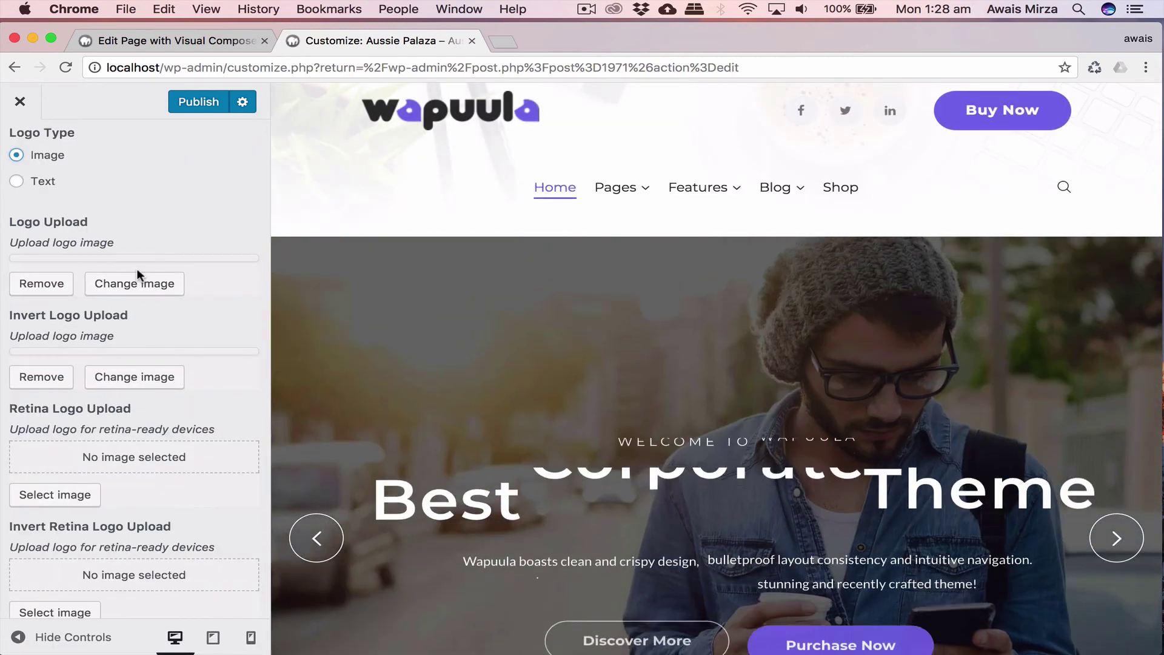
pyautogui.scroll(2, 128, 243)
pyautogui.scroll(-4, 124, 241)
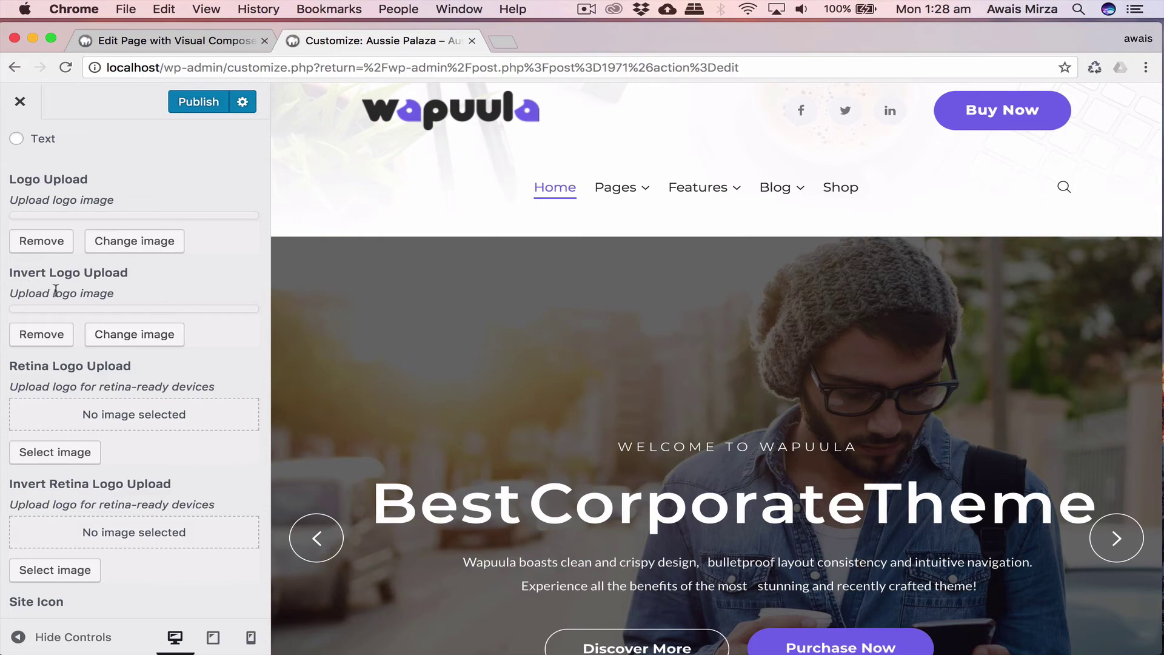
pyautogui.scroll(-3, 156, 376)
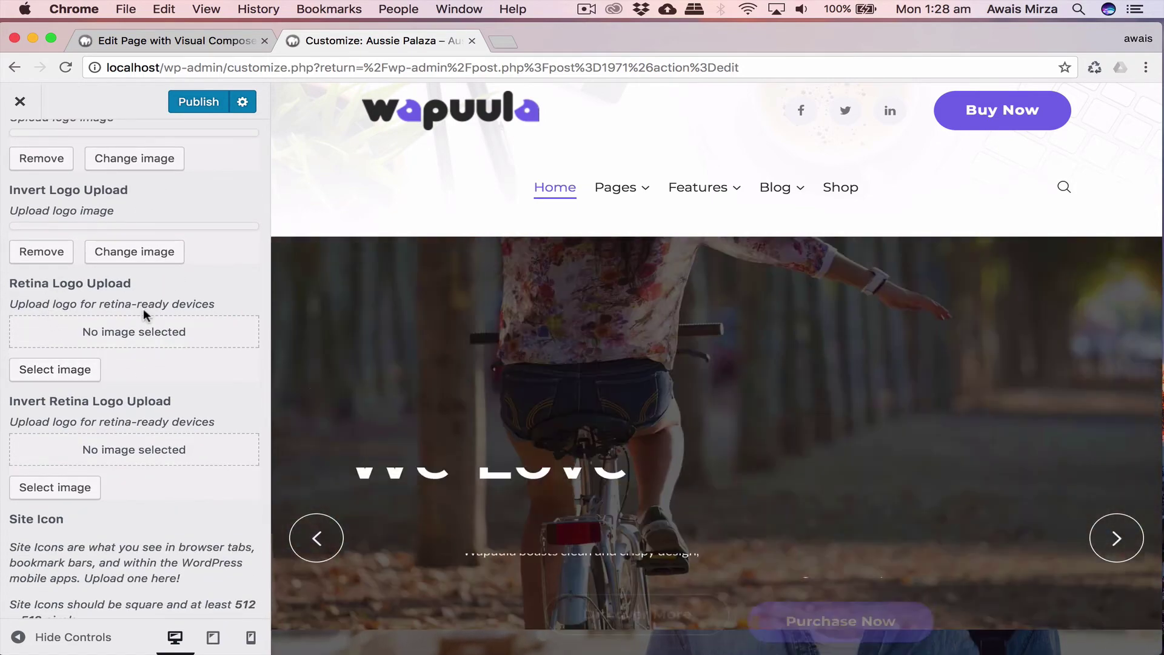
pyautogui.scroll(-4, 144, 309)
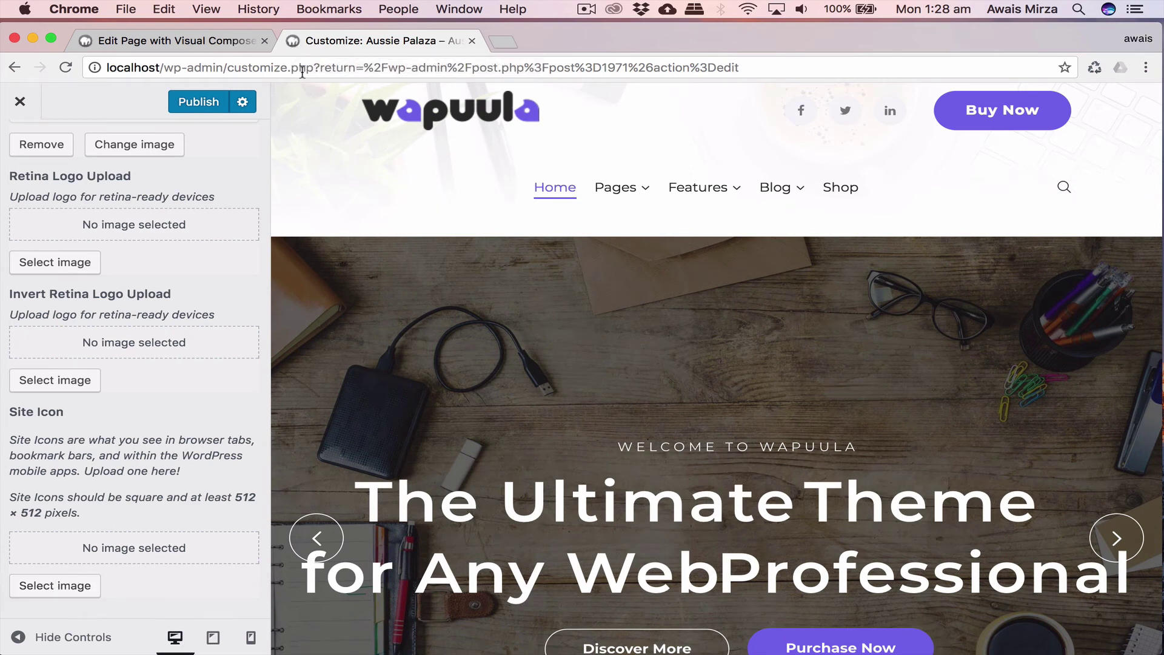
pyautogui.scroll(5, 150, 235)
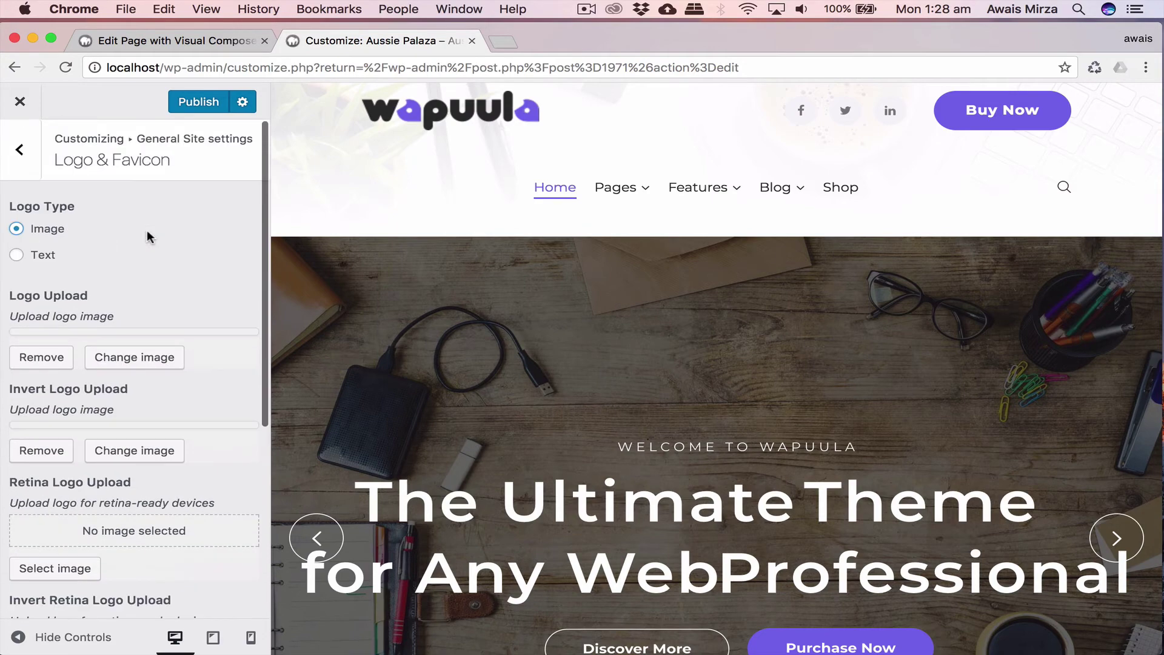
pyautogui.click(24, 176)
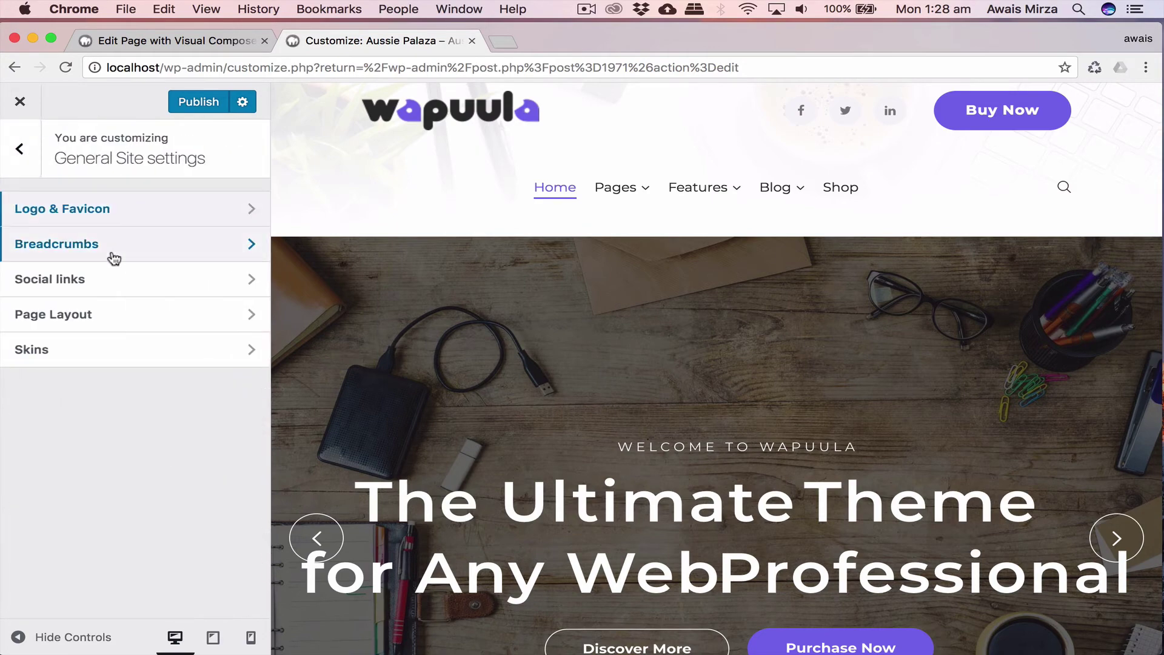
# Look over the Breadcrumbs settings and the page preview, and return to General Site settings.
pyautogui.click(113, 258)
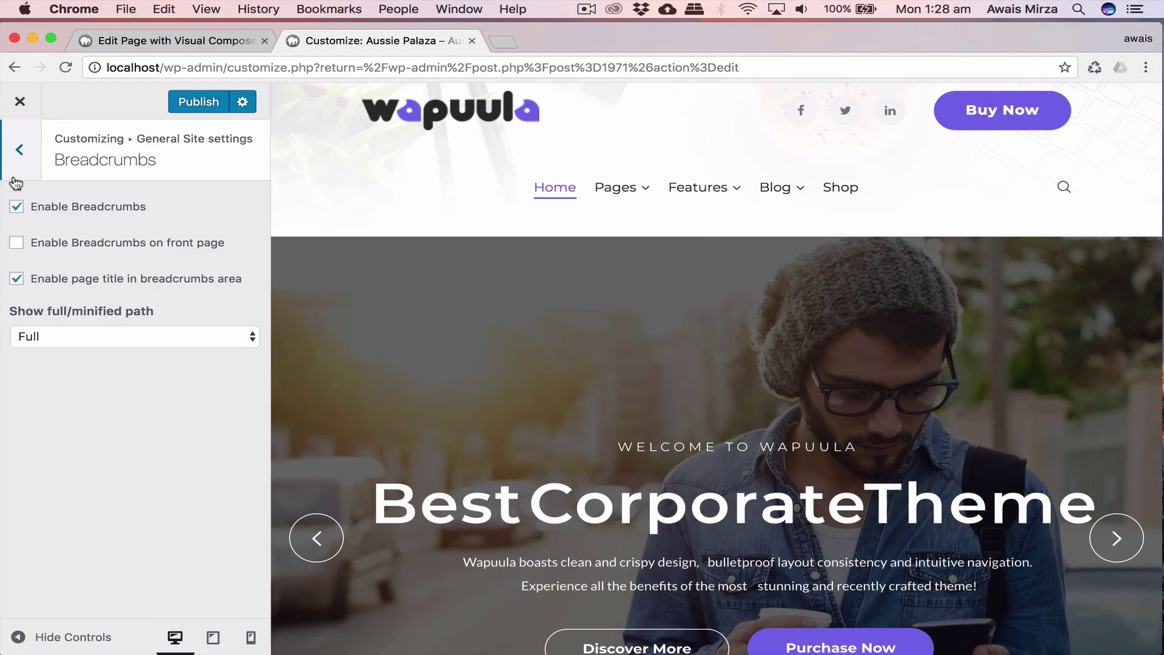
pyautogui.scroll(-10, 491, 382)
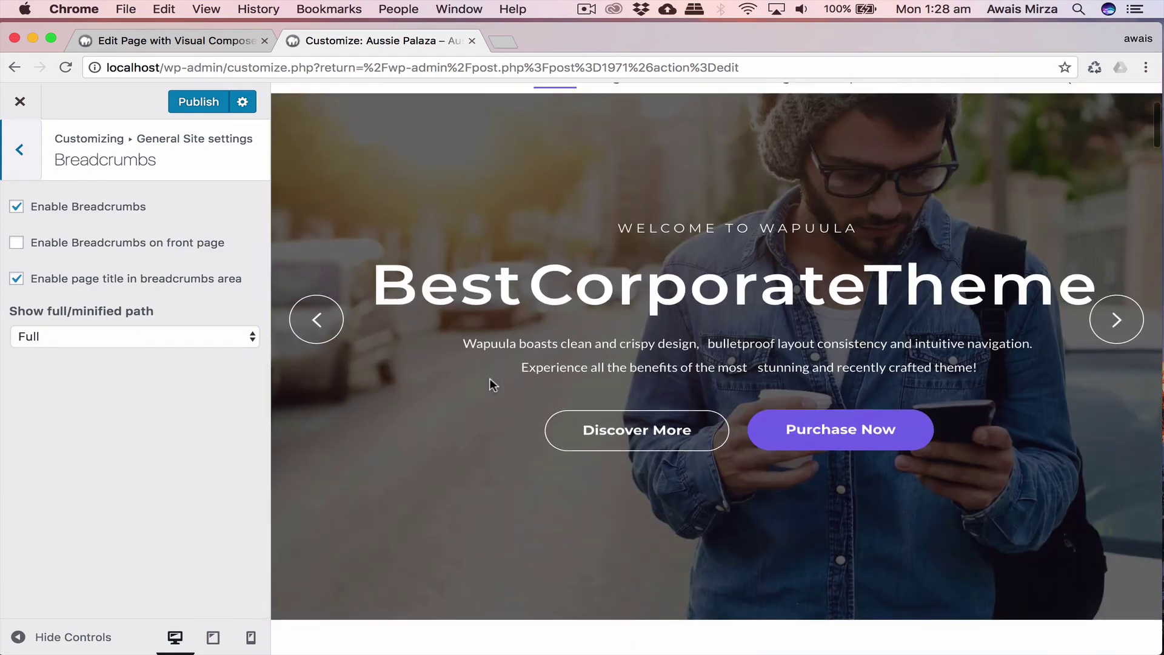
pyautogui.scroll(-7, 491, 380)
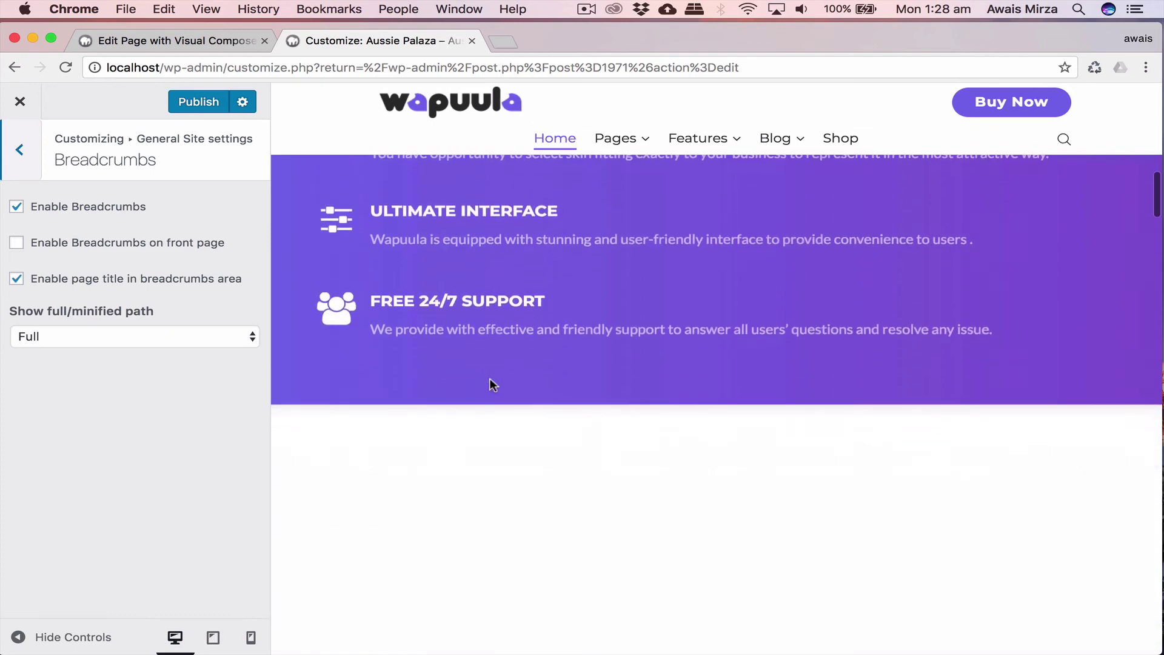
pyautogui.click(36, 166)
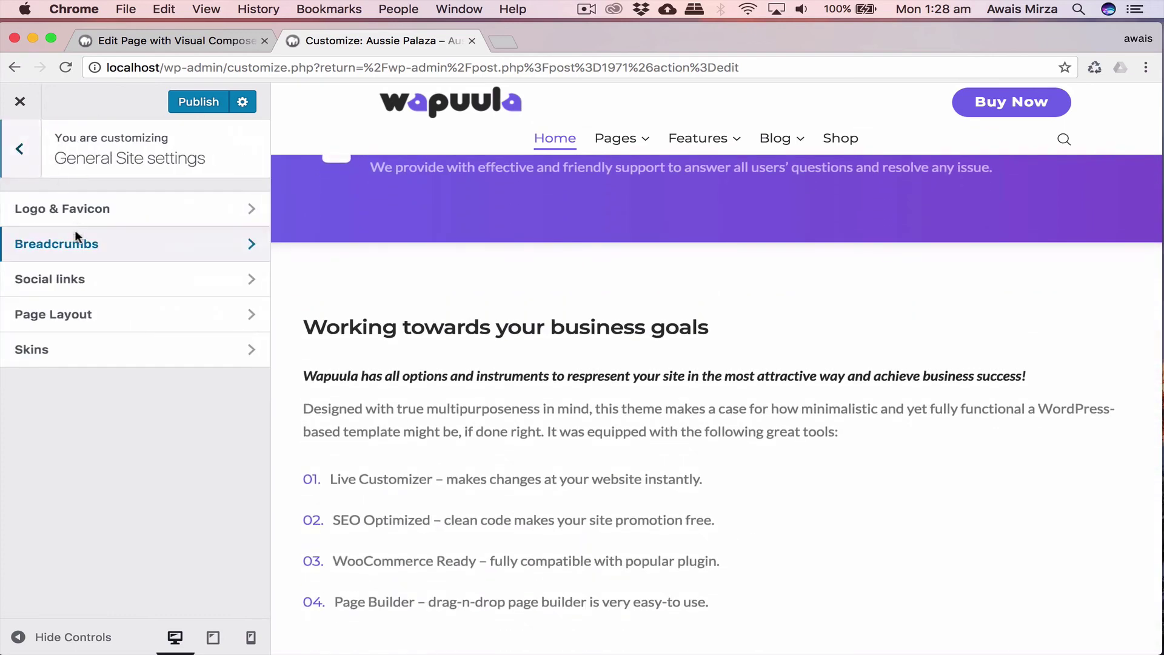
# In the Social links settings, try hiding the header's social links, turn them back on, and leave the section.
pyautogui.click(64, 282)
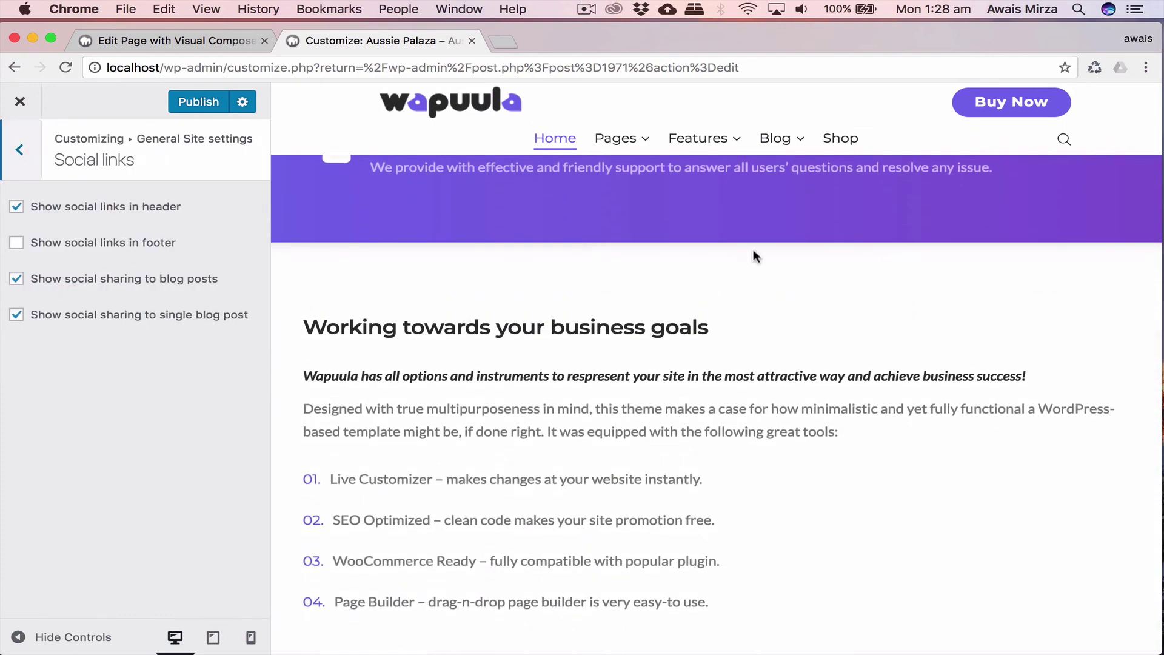
pyautogui.scroll(10, 848, 160)
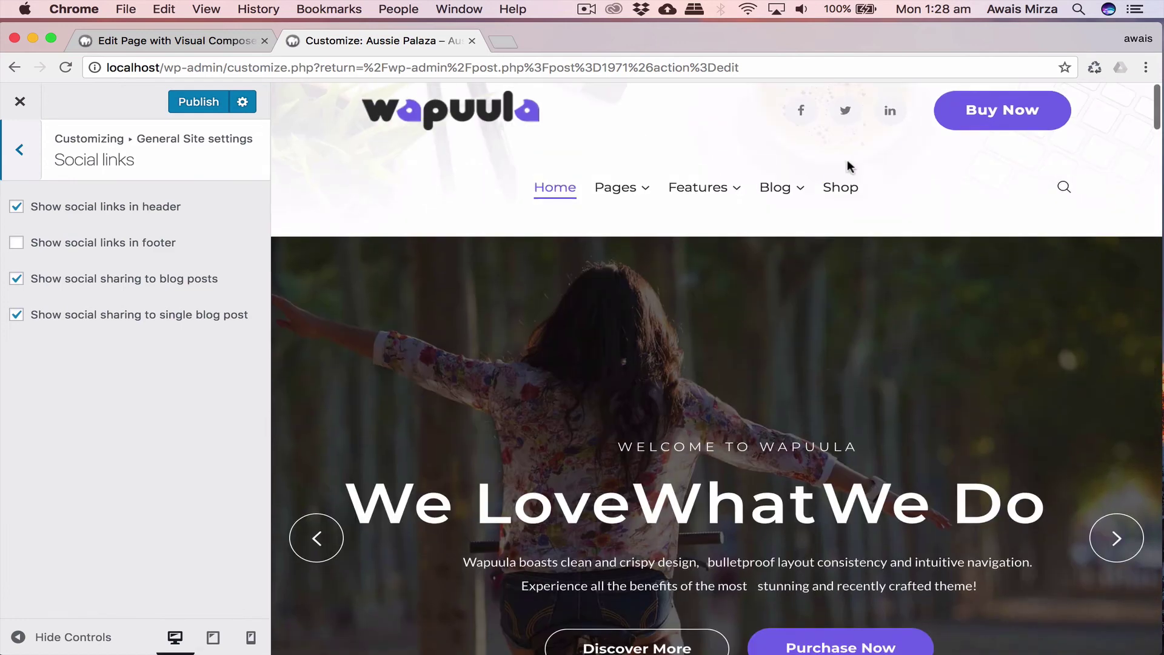
pyautogui.click(784, 110)
pyautogui.click(142, 207)
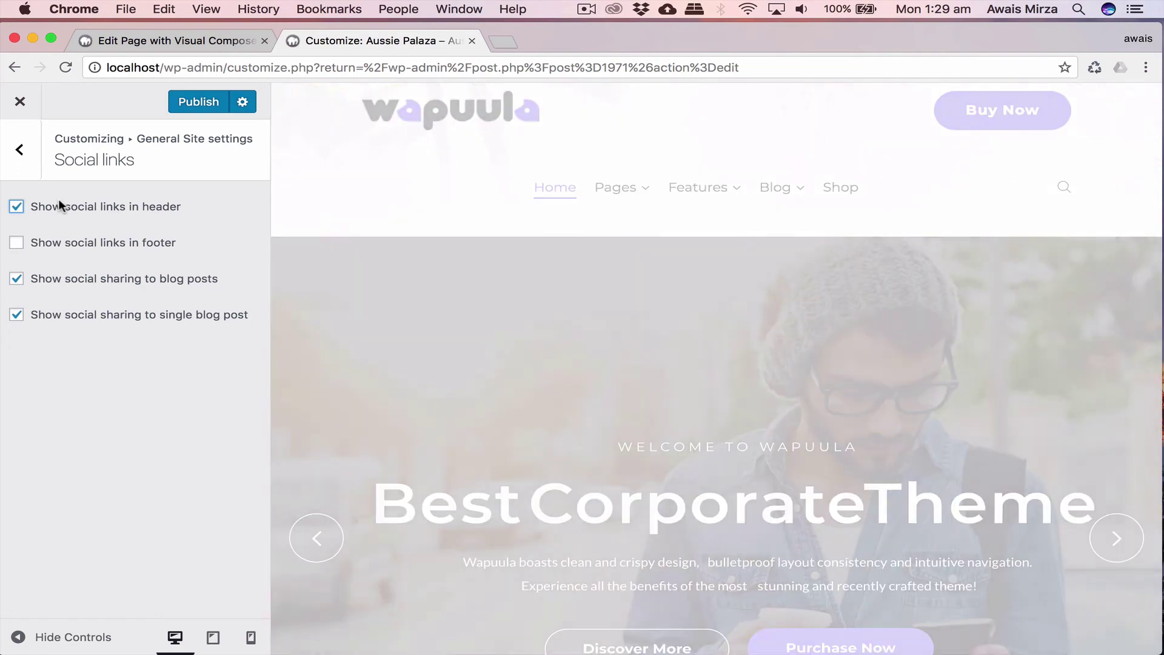
pyautogui.click(19, 151)
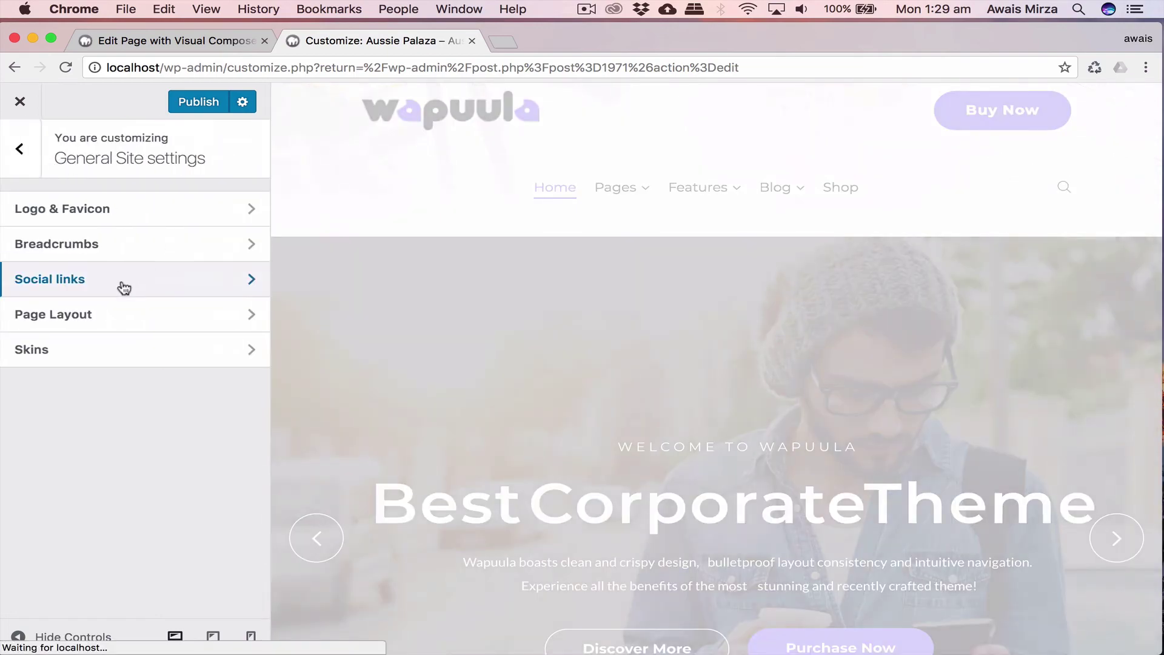
# Examine the Page Layout settings, including the header type and content type choices, and check the page preview.
pyautogui.click(92, 316)
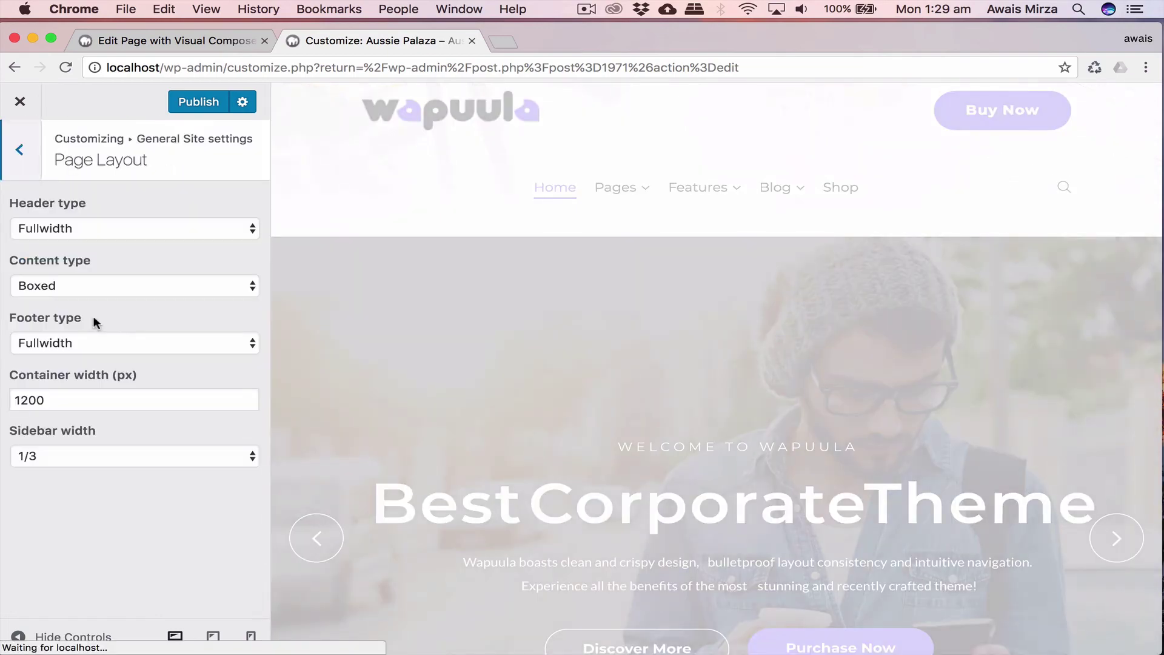
pyautogui.click(144, 235)
pyautogui.click(145, 235)
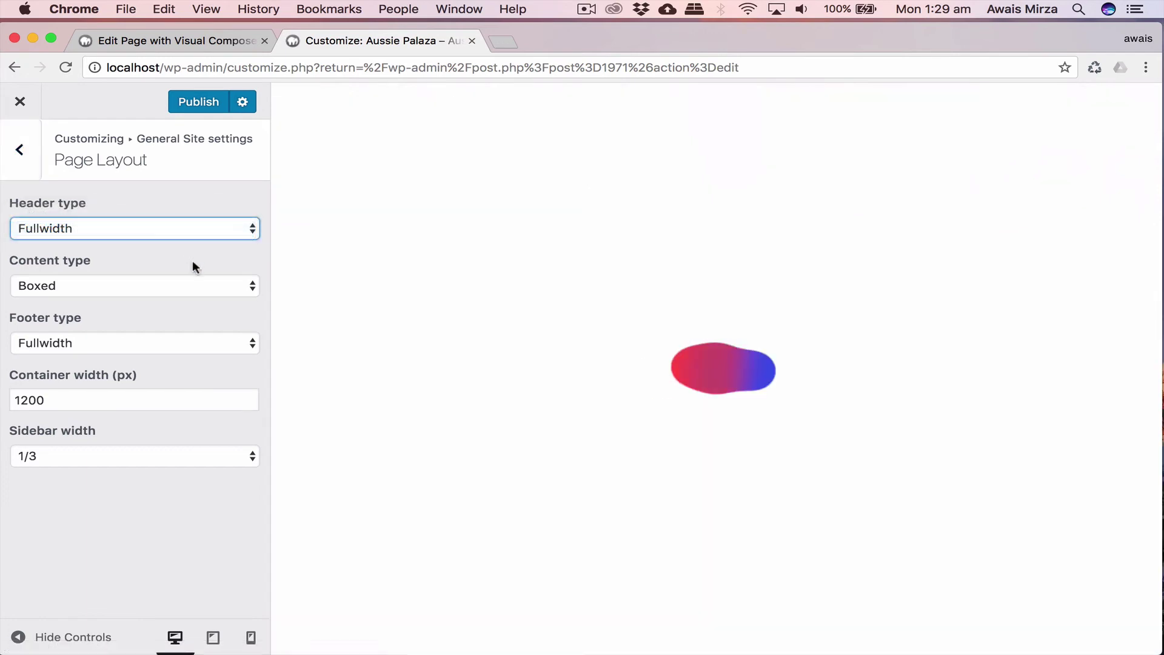
pyautogui.click(193, 262)
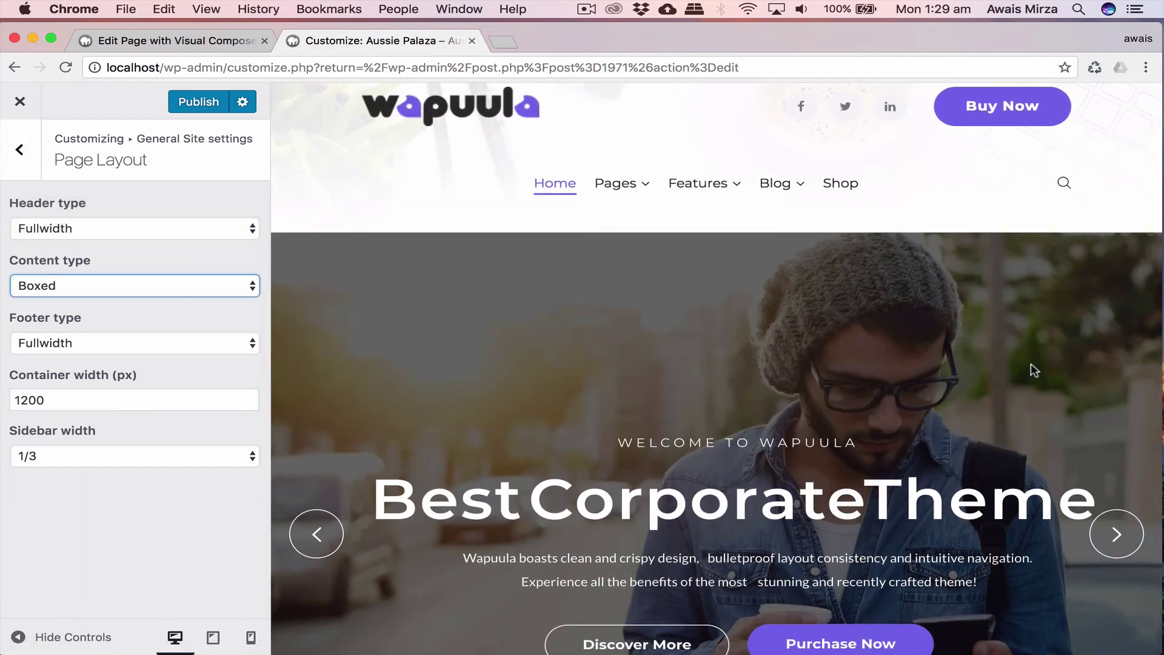
pyautogui.scroll(-3, 1035, 370)
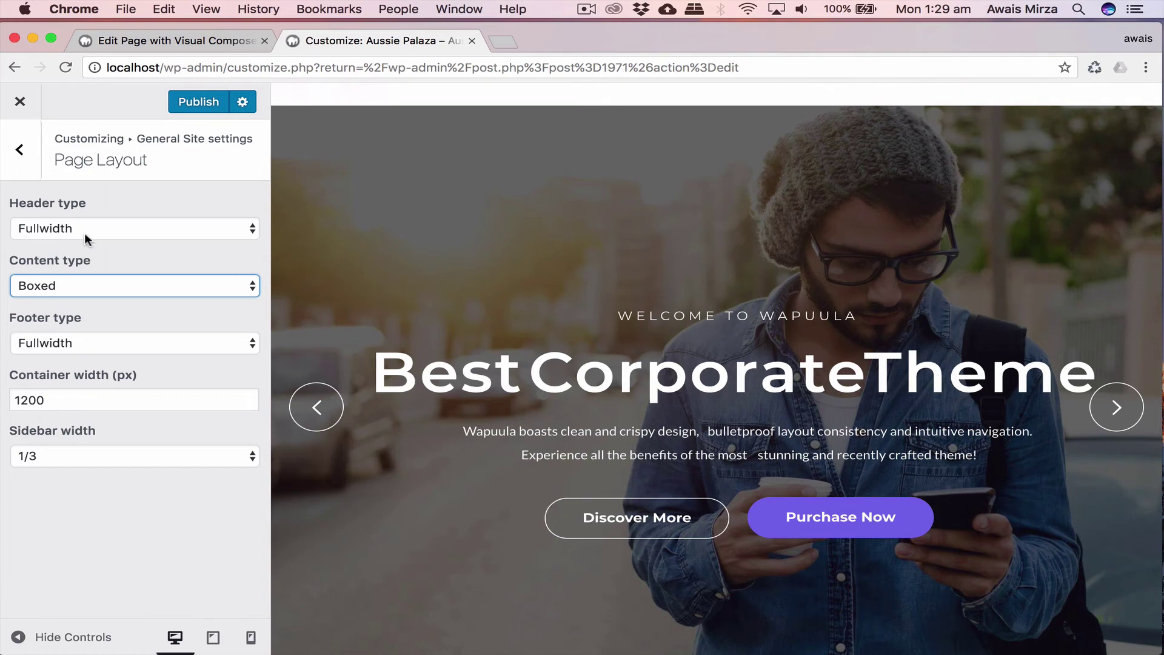
# Review the choices for header, content and footer type and sidebar width in the Page Layout settings, and leave the section.
pyautogui.click(76, 284)
pyautogui.click(74, 282)
pyautogui.click(112, 230)
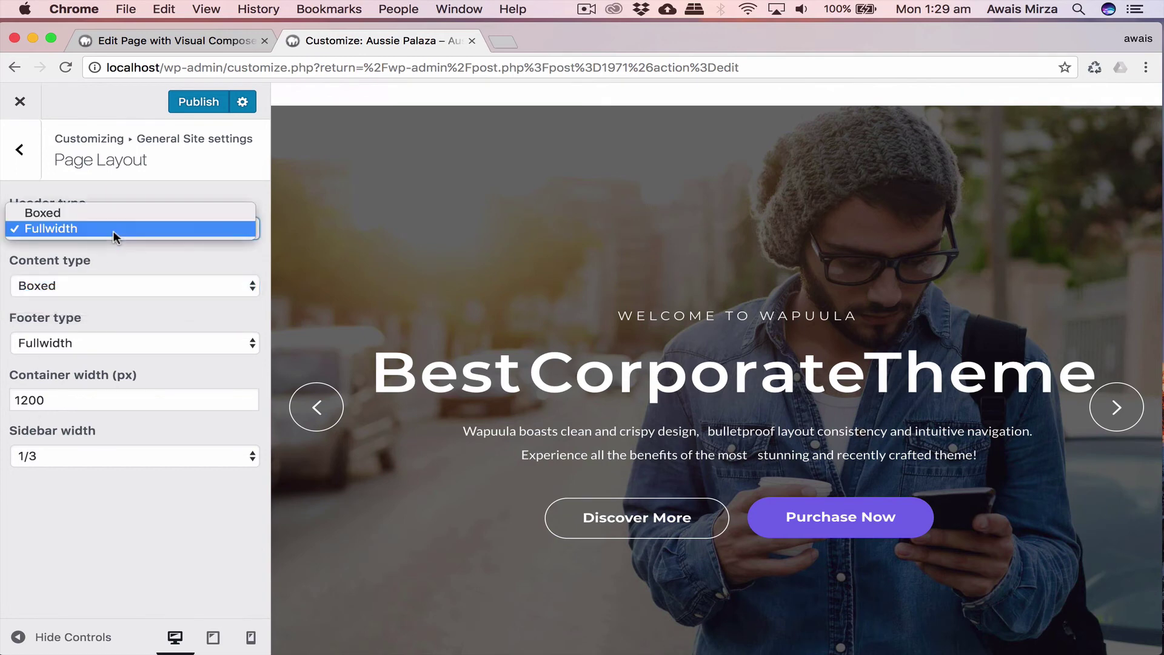
pyautogui.click(102, 278)
pyautogui.click(129, 276)
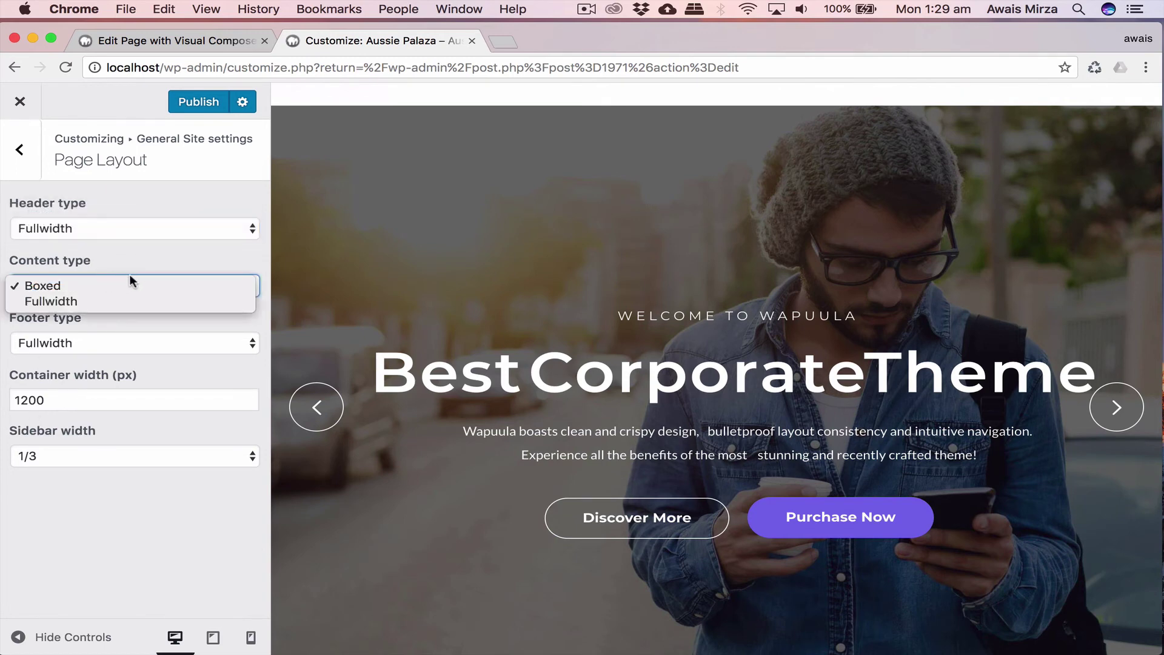
pyautogui.click(148, 245)
pyautogui.click(97, 340)
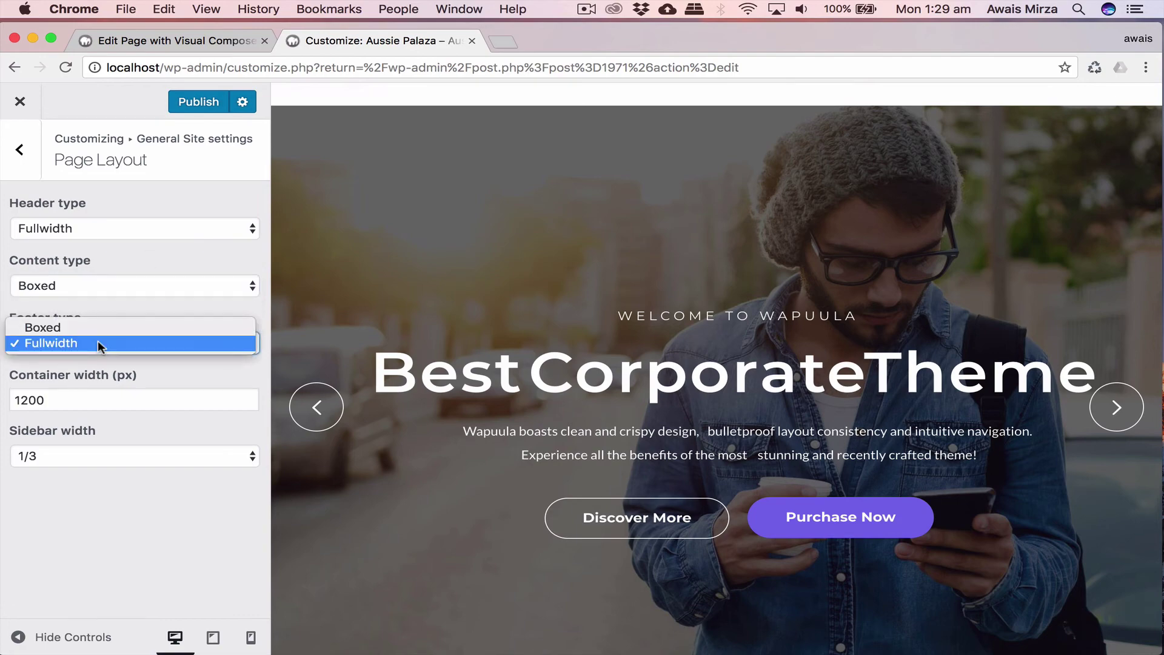
pyautogui.click(107, 494)
pyautogui.click(129, 459)
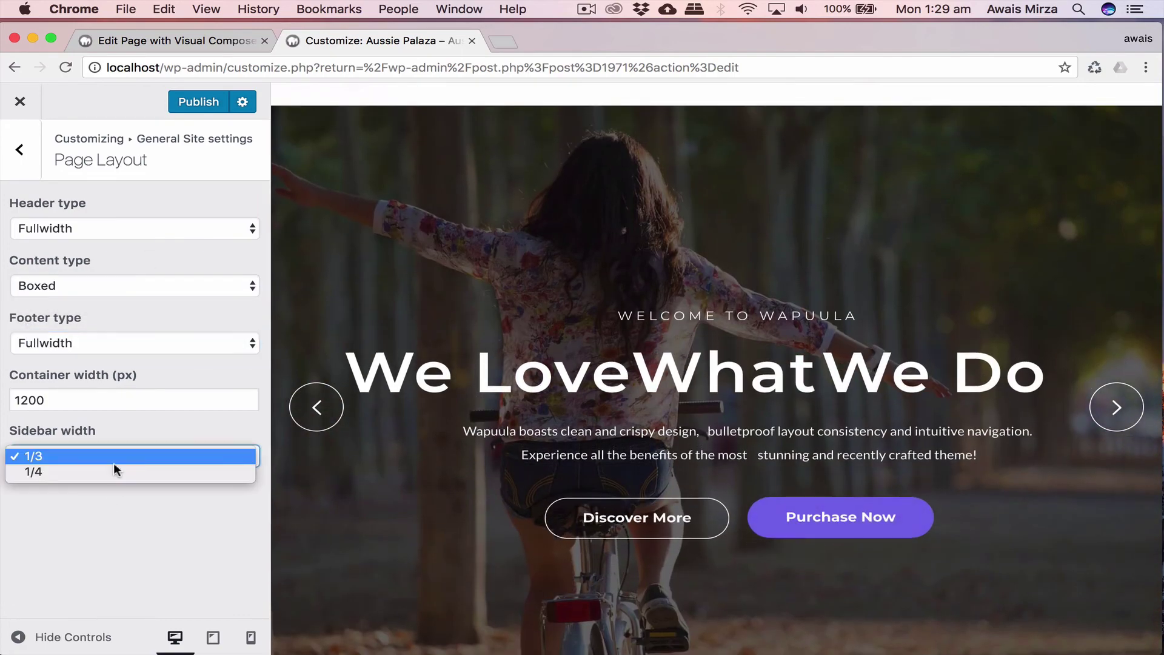
pyautogui.click(154, 519)
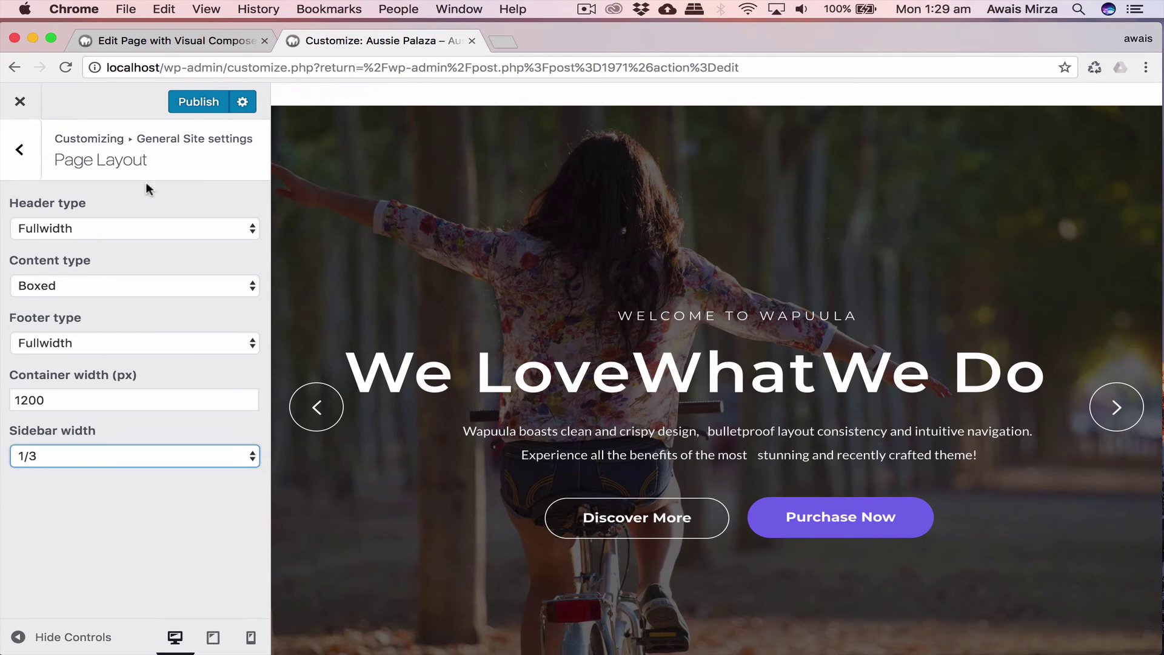
pyautogui.click(19, 150)
# Set the site's current skin to Art-Studio, publish the change, and return to the main Customizer list.
pyautogui.click(91, 348)
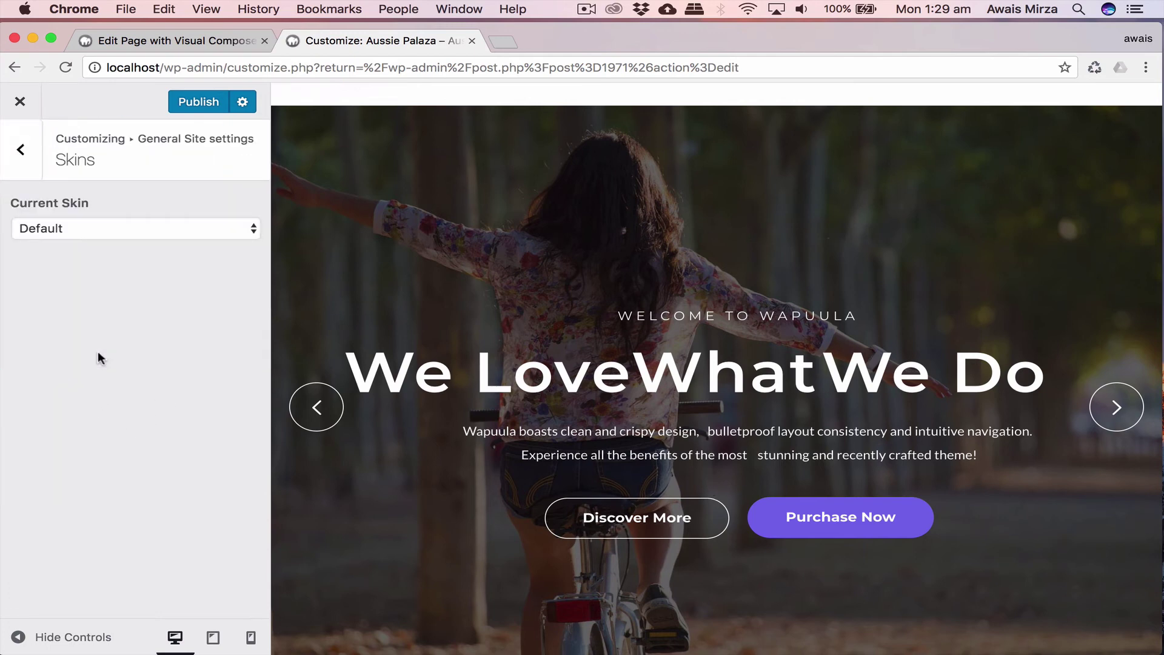
pyautogui.click(154, 228)
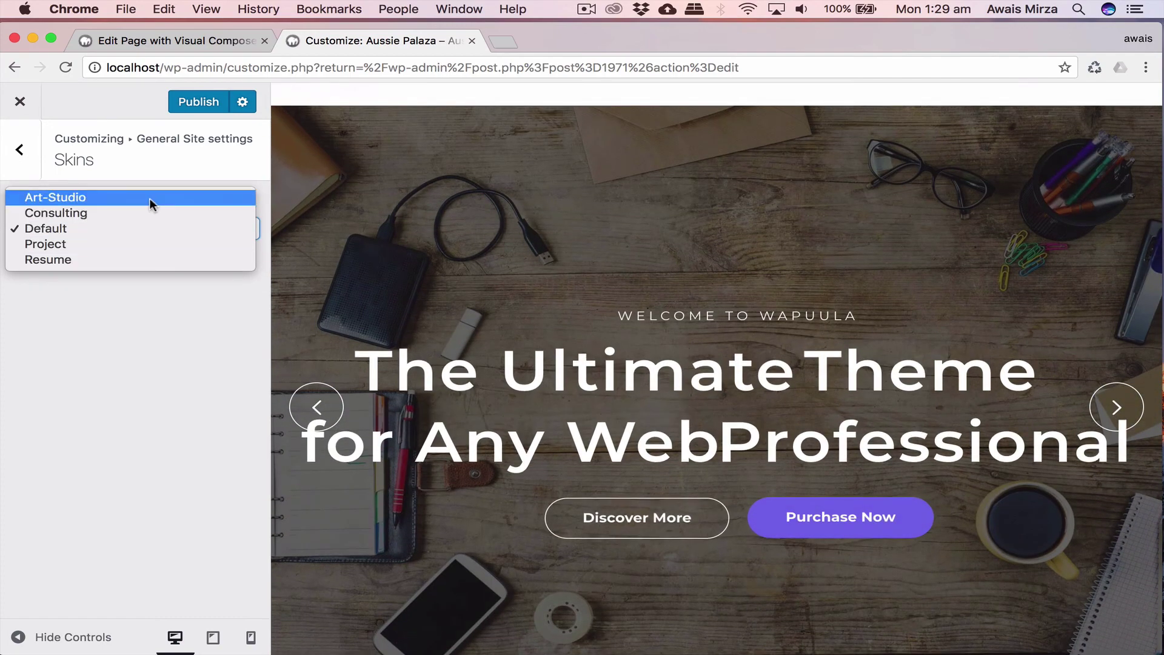
pyautogui.click(149, 198)
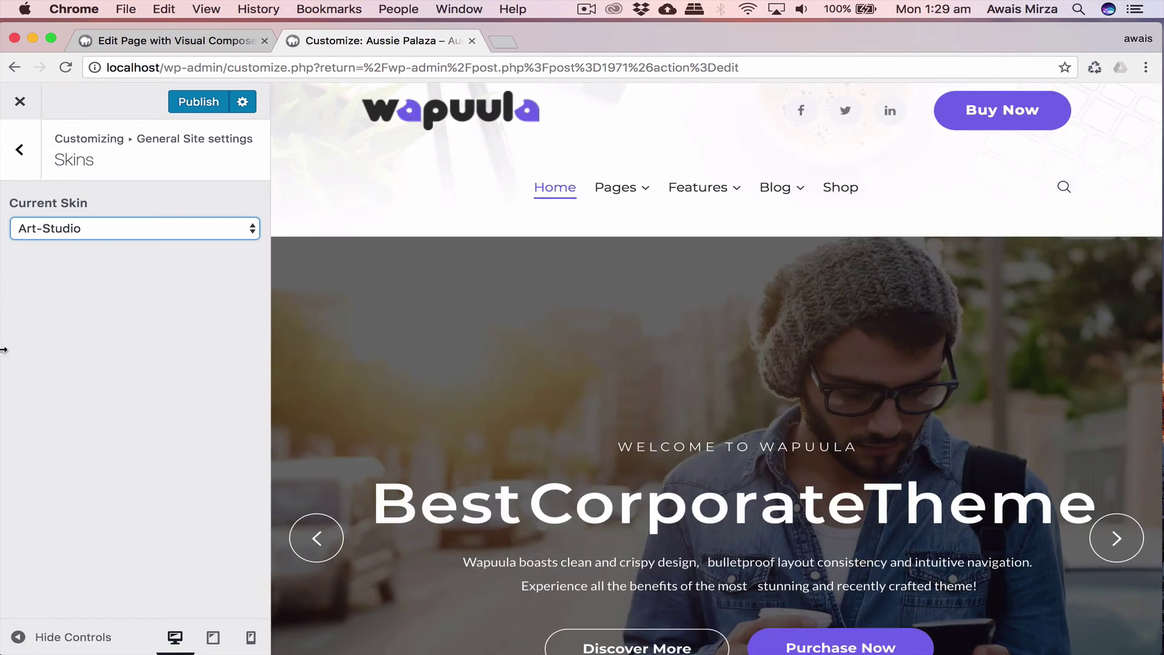
pyautogui.click(203, 101)
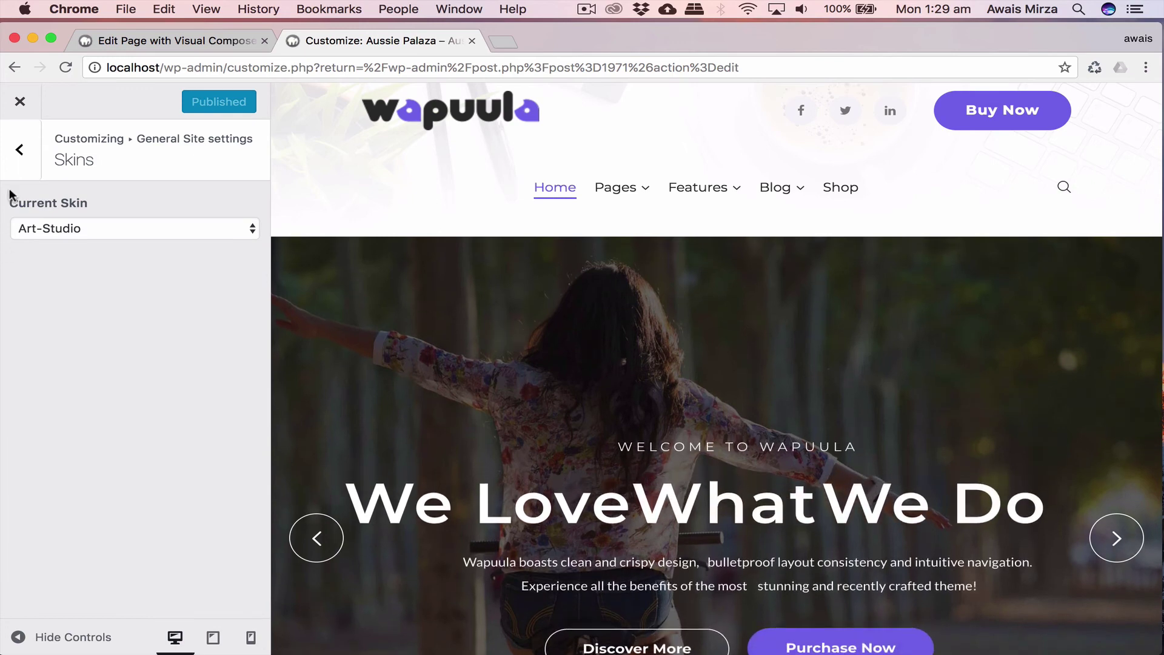
pyautogui.click(20, 173)
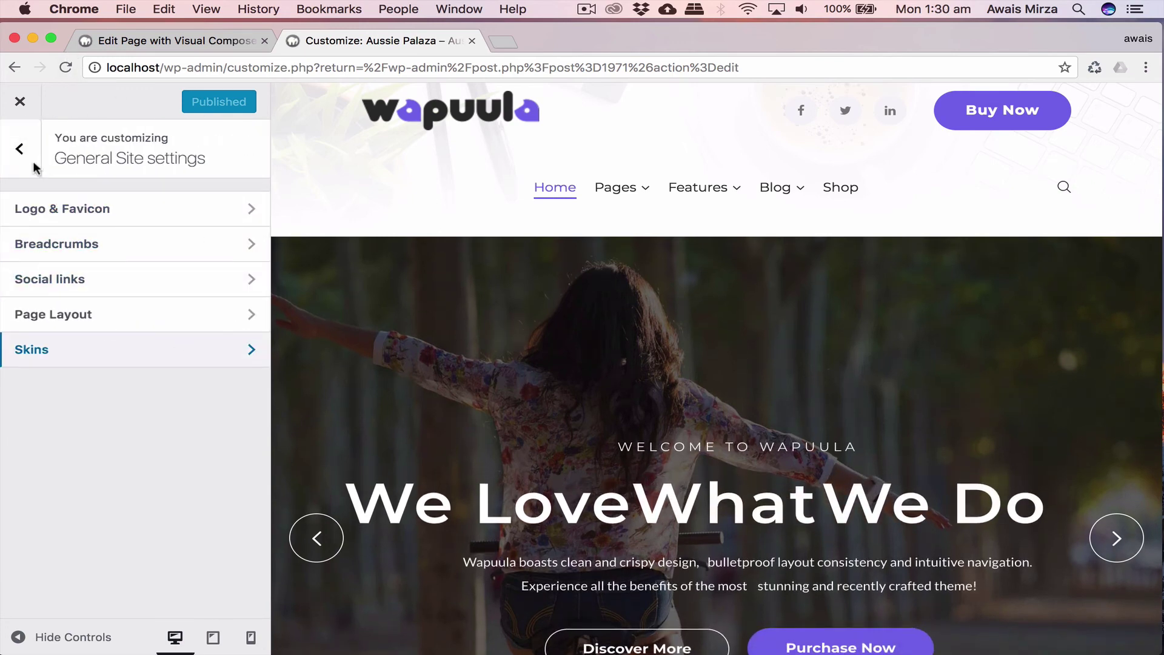
pyautogui.click(11, 134)
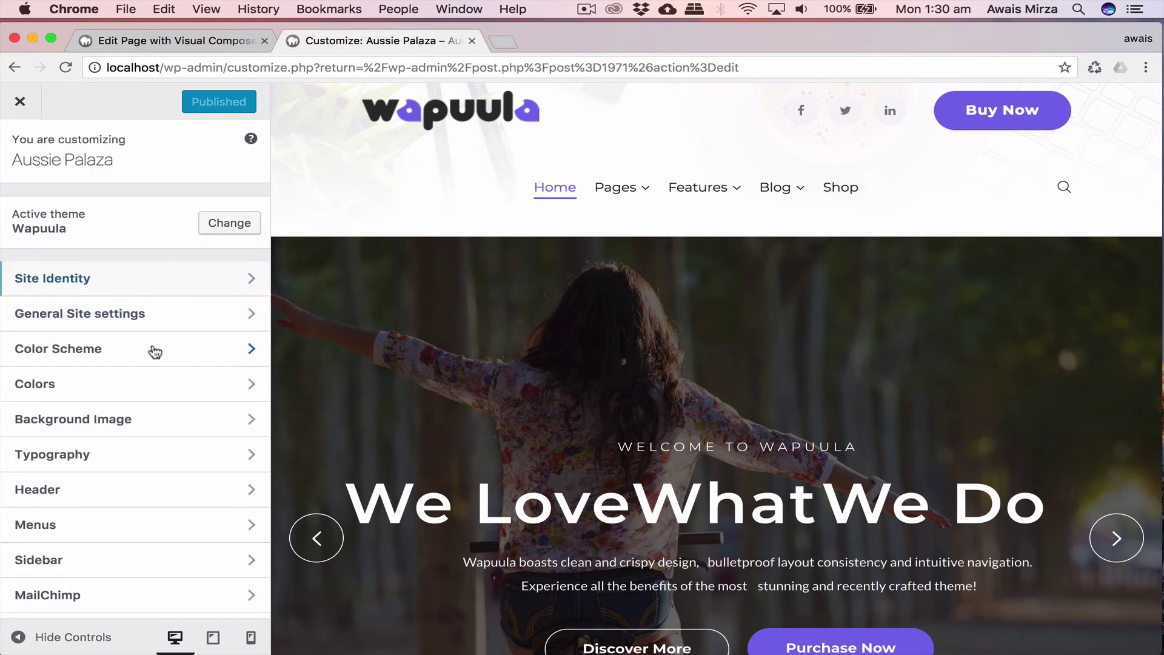
# Look over the Color Scheme options, including the greyscale colors, and the Background Image settings, and return to the main Customizer list.
pyautogui.scroll(-2, 152, 346)
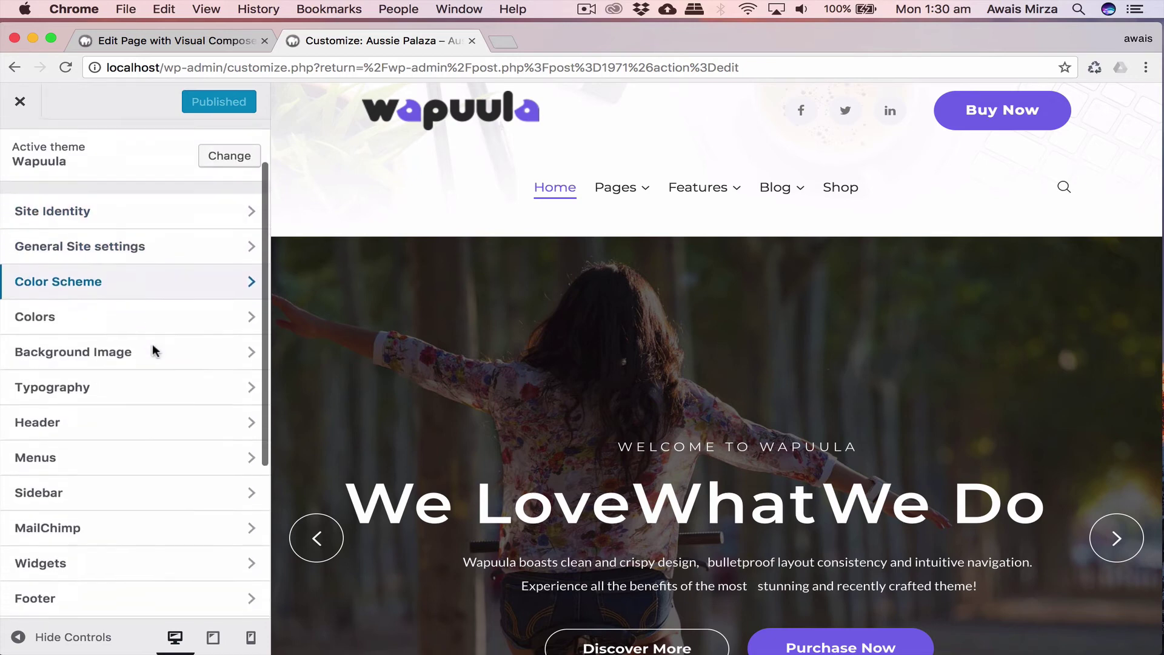
pyautogui.click(115, 273)
pyautogui.click(114, 277)
pyautogui.click(31, 156)
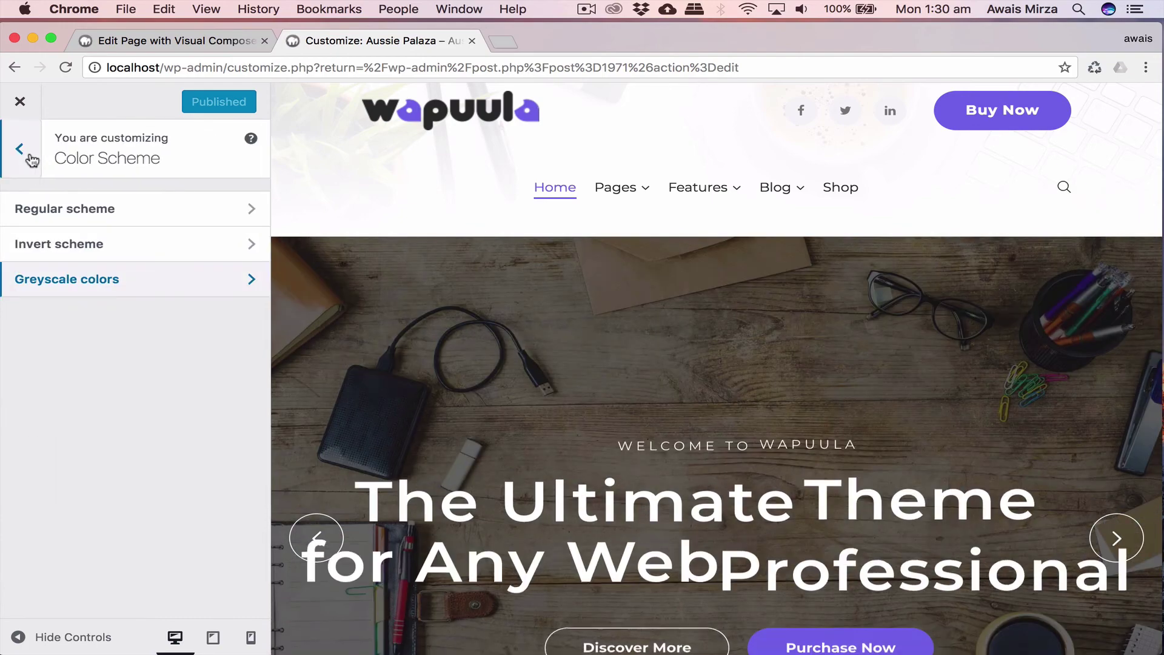
pyautogui.click(29, 152)
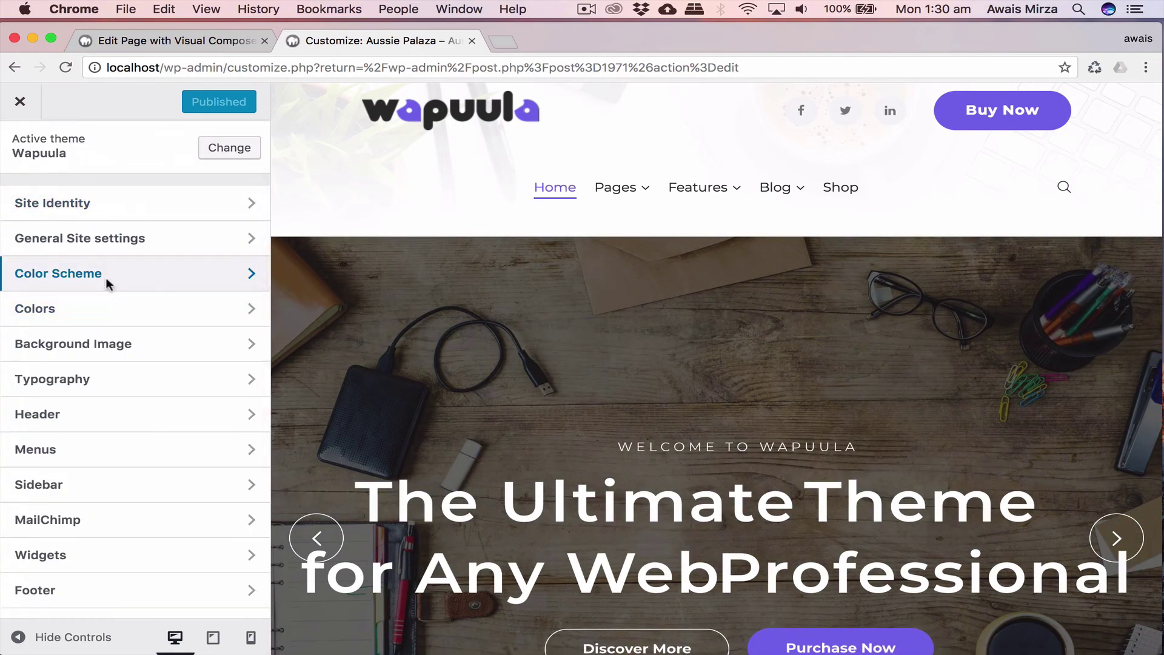
pyautogui.click(106, 279)
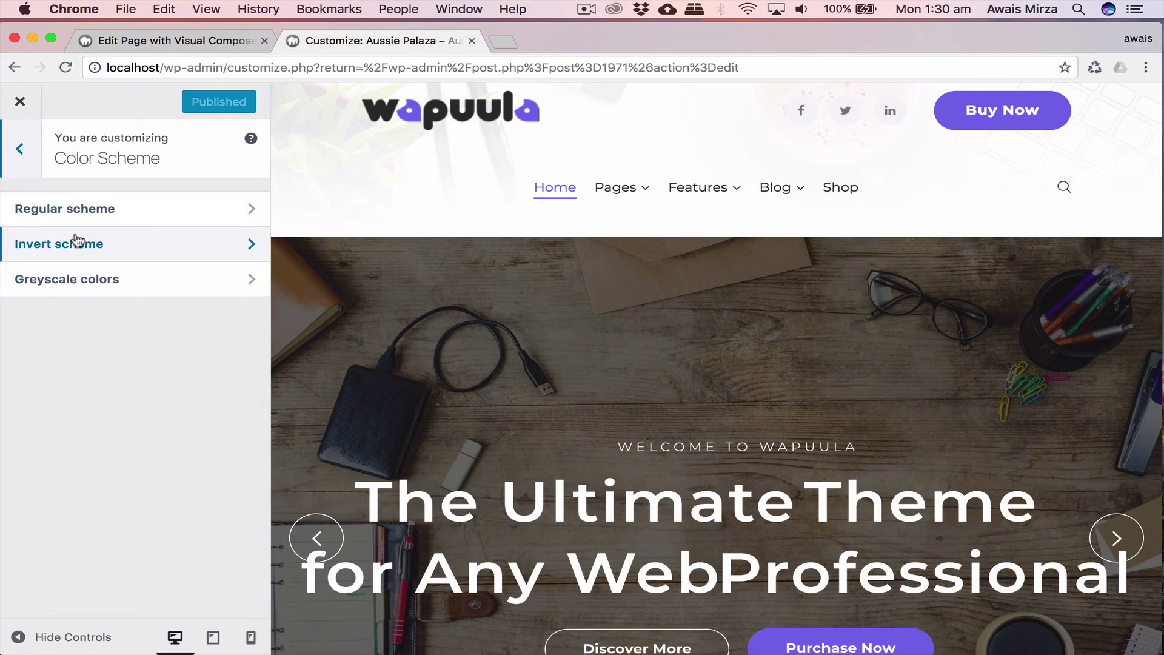
pyautogui.click(99, 291)
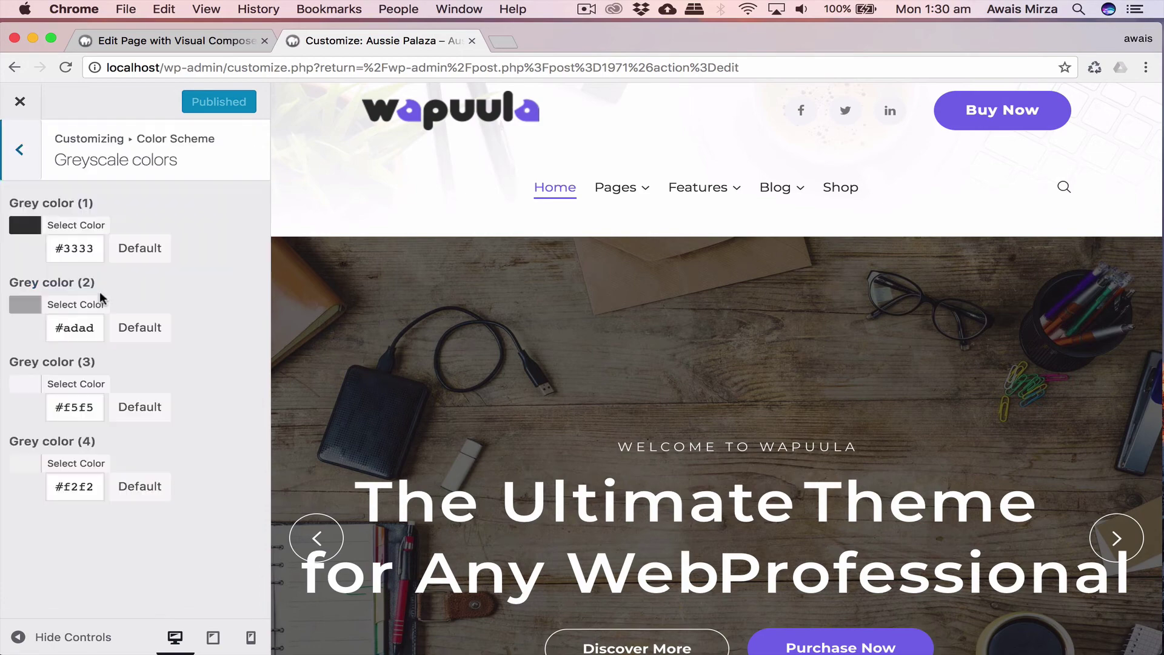
pyautogui.click(20, 150)
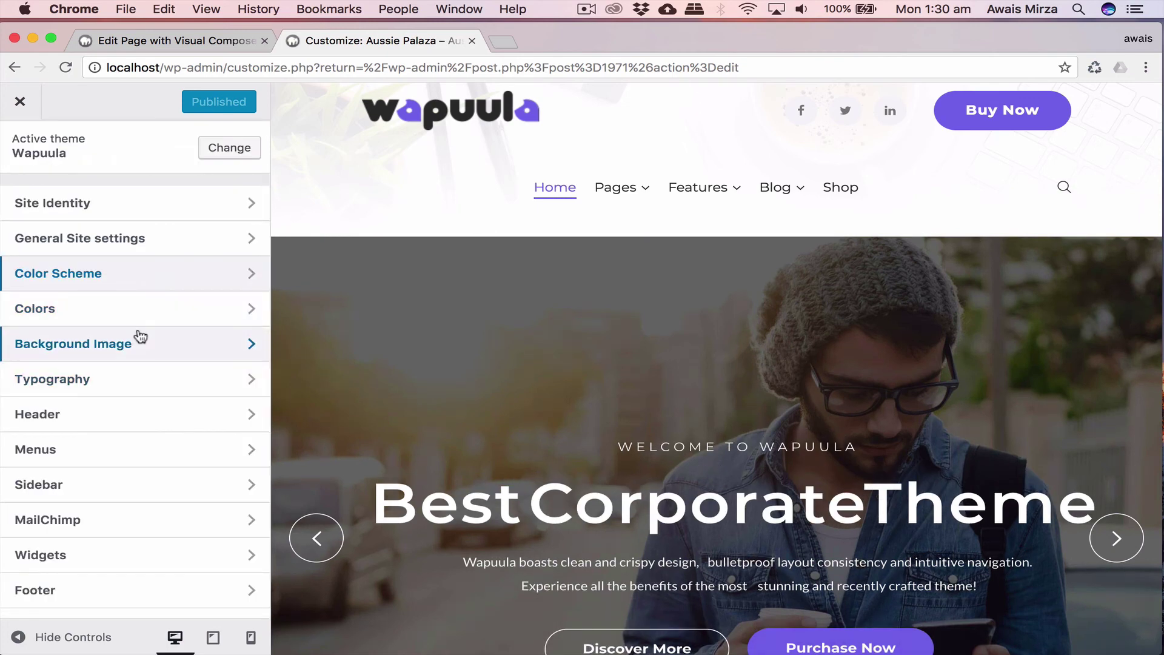
pyautogui.click(137, 337)
pyautogui.click(19, 149)
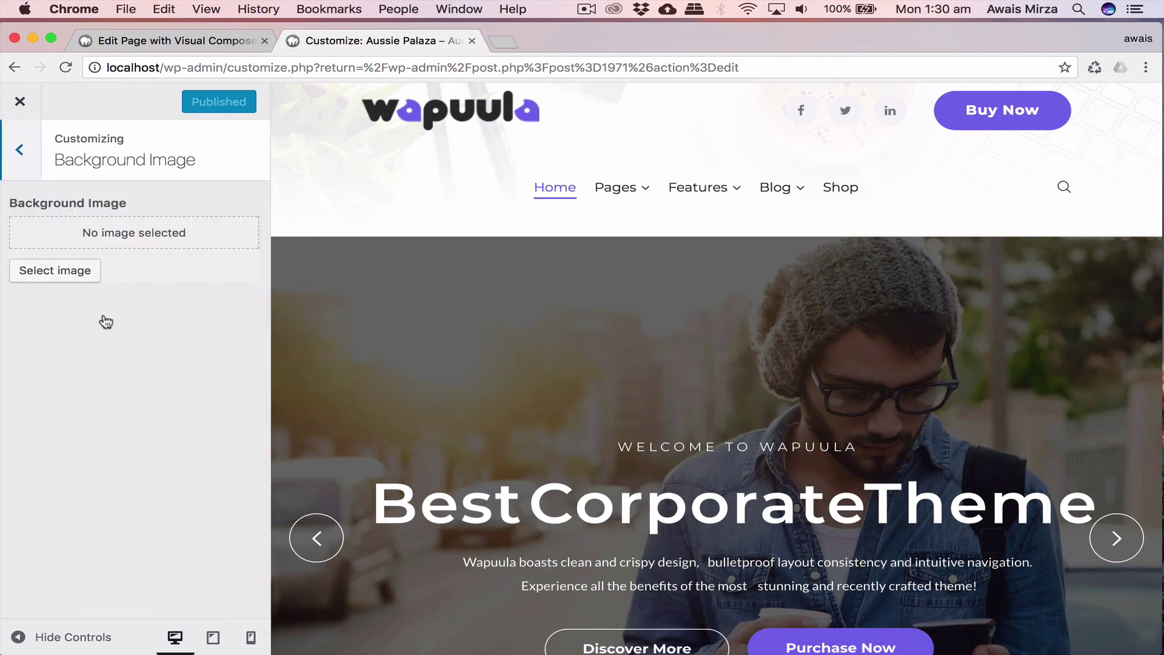
# Look over the Top Panel options in the Header settings and return to the list of header sections.
pyautogui.scroll(-3, 119, 358)
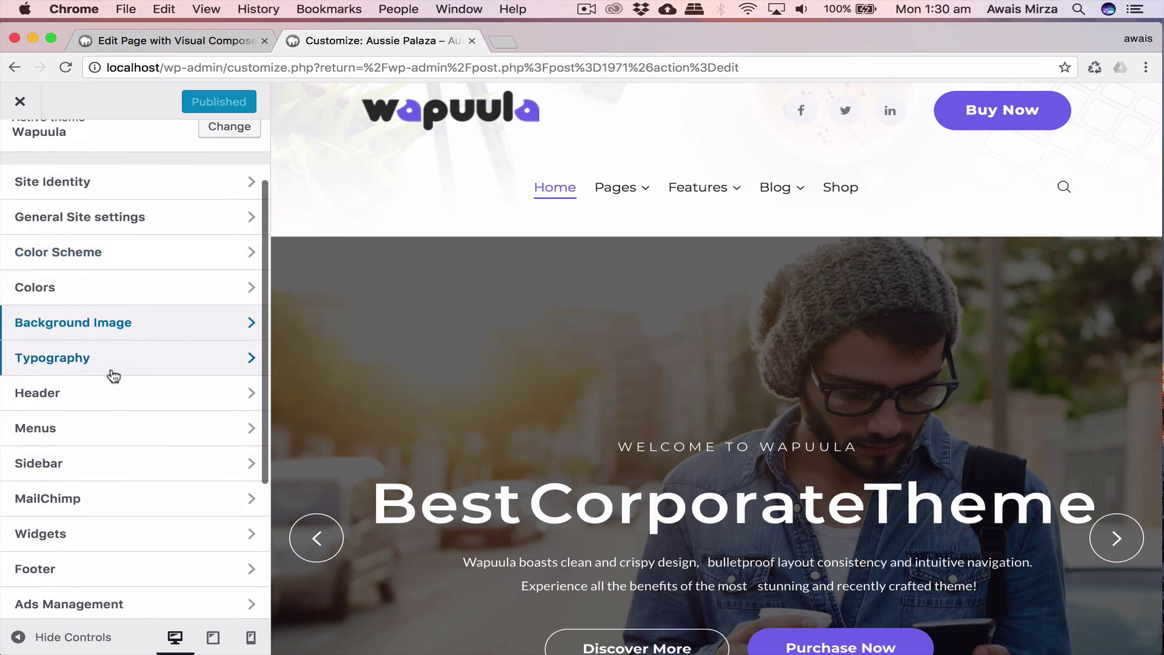
pyautogui.click(108, 393)
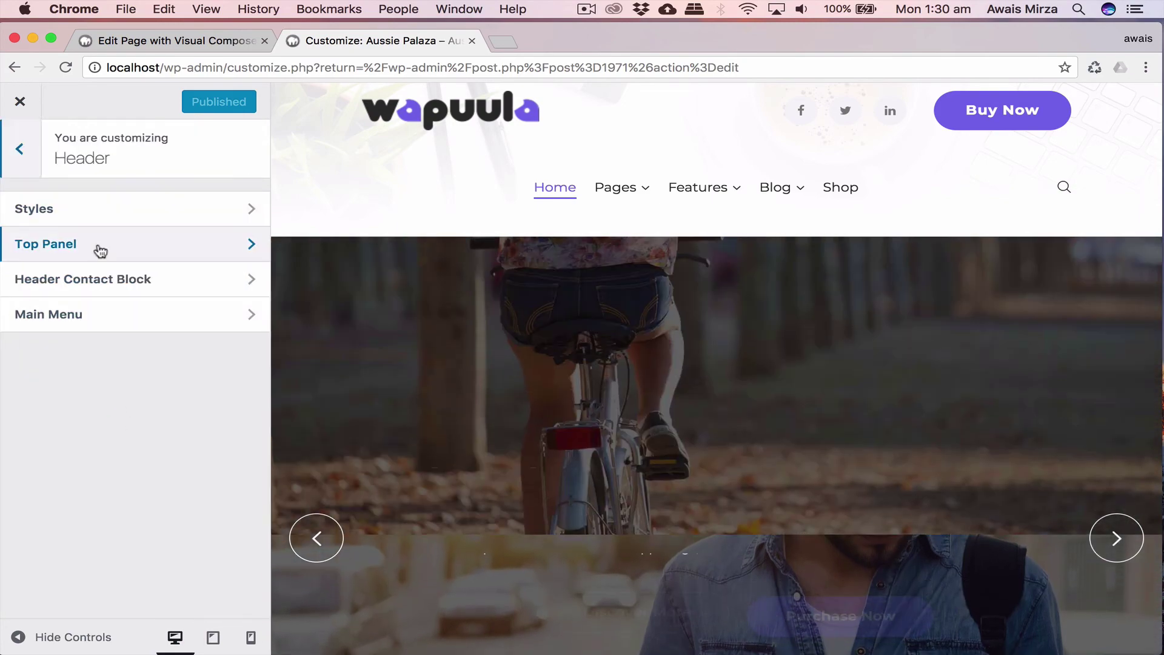
pyautogui.click(97, 245)
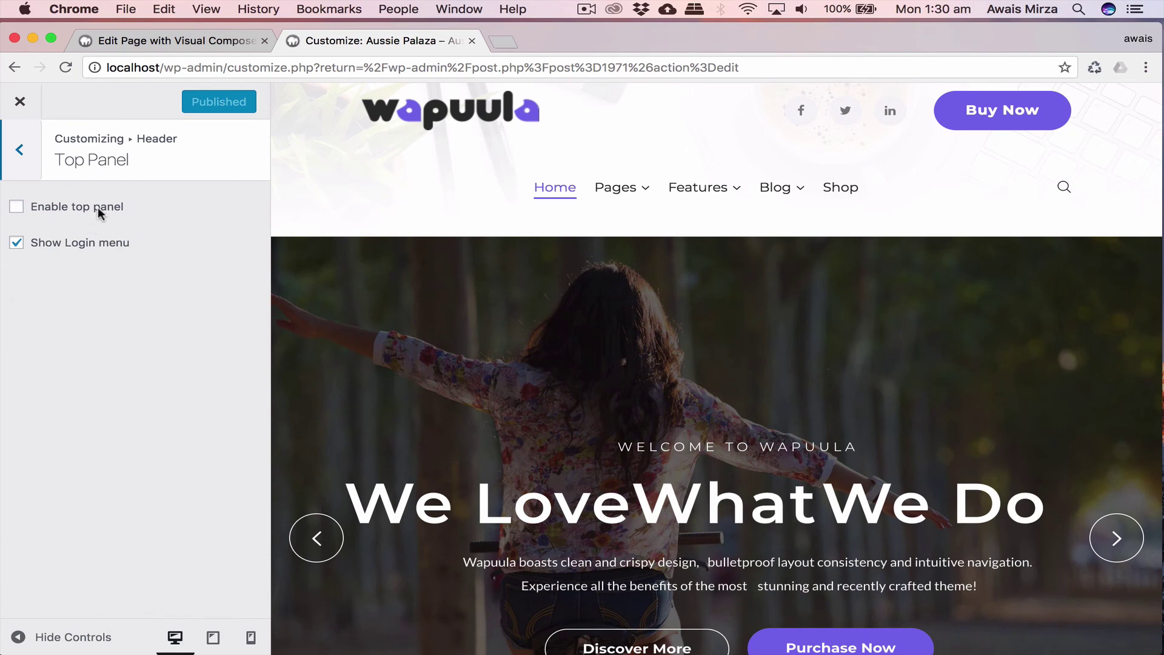
pyautogui.click(23, 175)
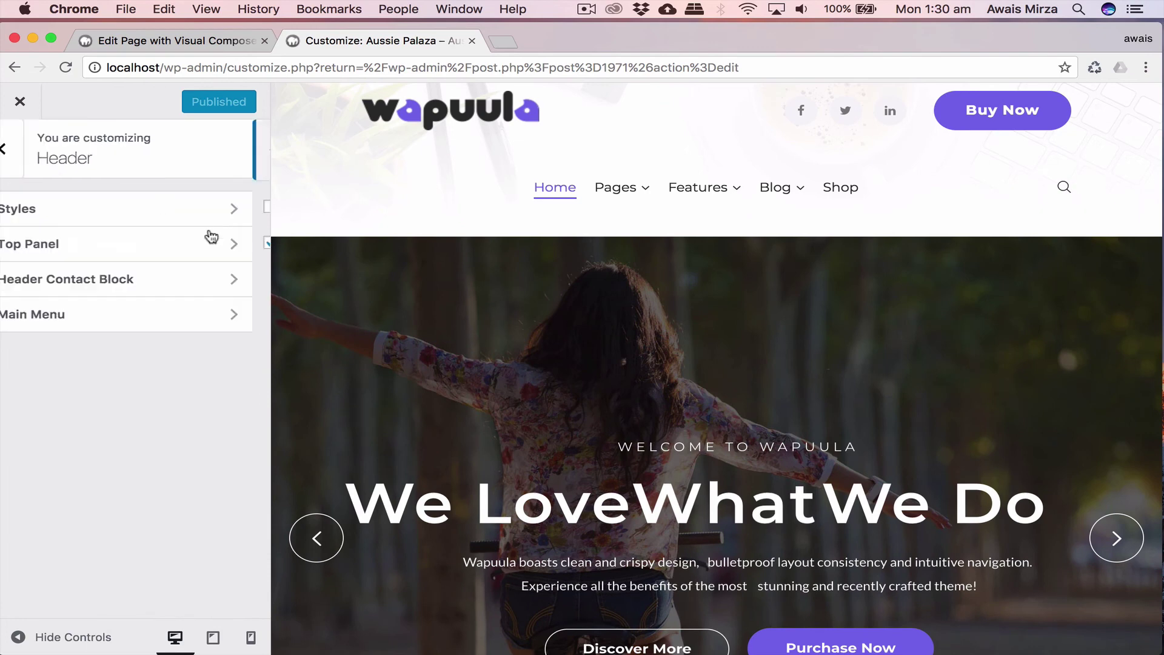
# Examine the icons, labels and descriptions of the three contact items in the Header Contact Block, and leave the section.
pyautogui.click(132, 284)
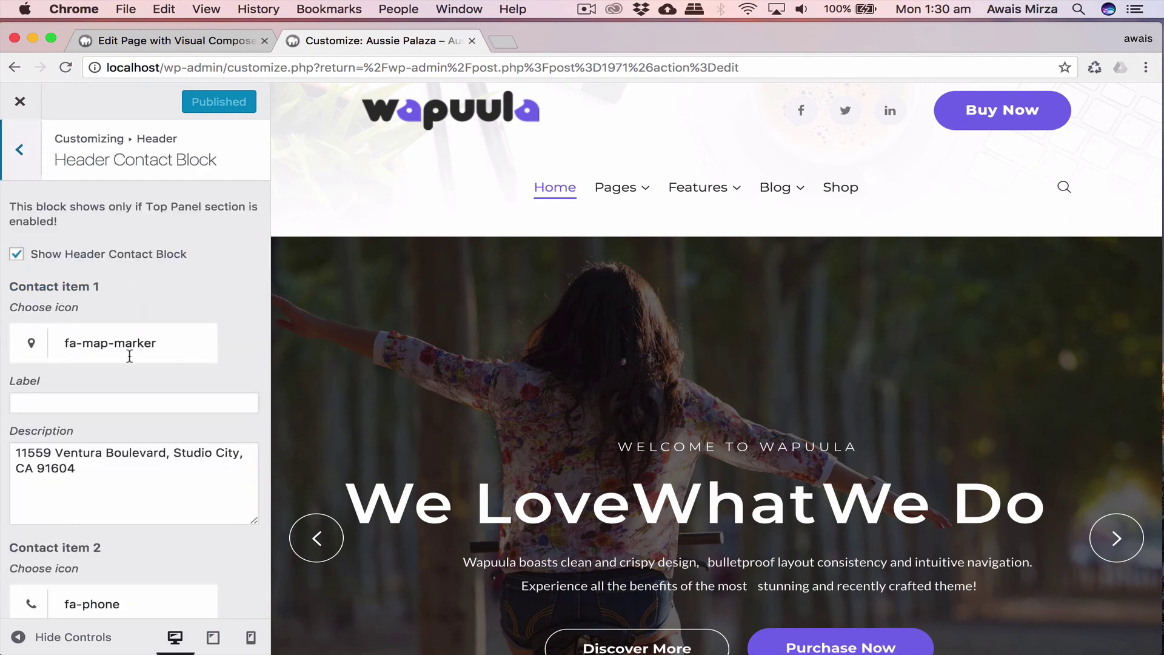
pyautogui.scroll(-2, 101, 455)
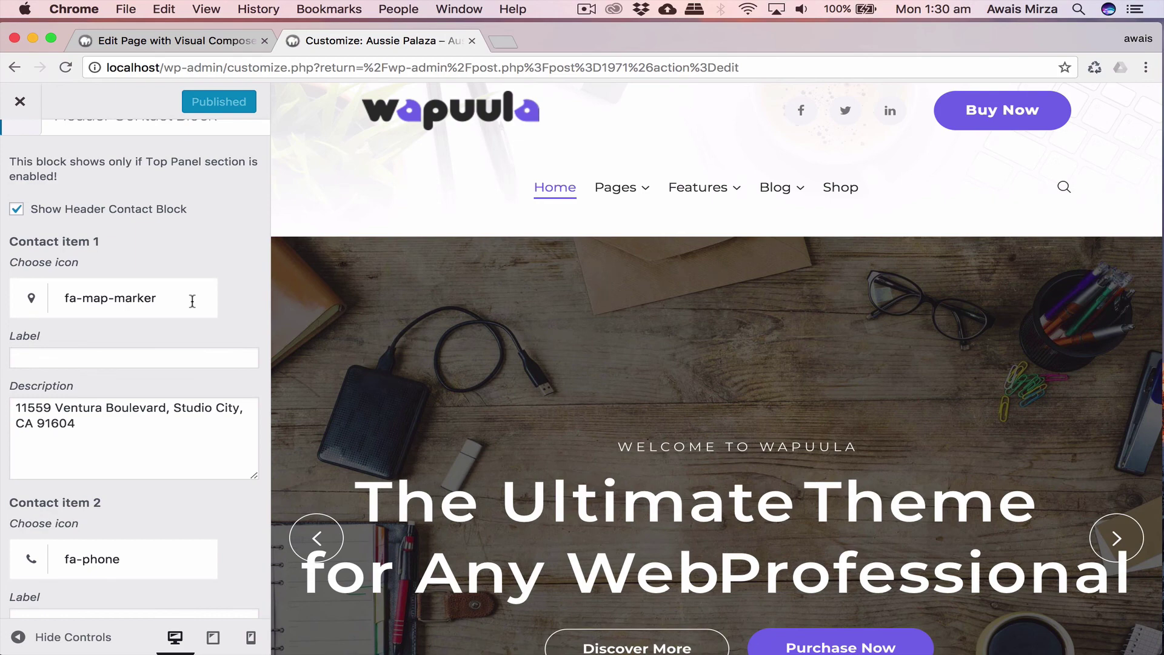
pyautogui.doubleClick(192, 302)
pyautogui.click(219, 277)
pyautogui.scroll(2, 228, 250)
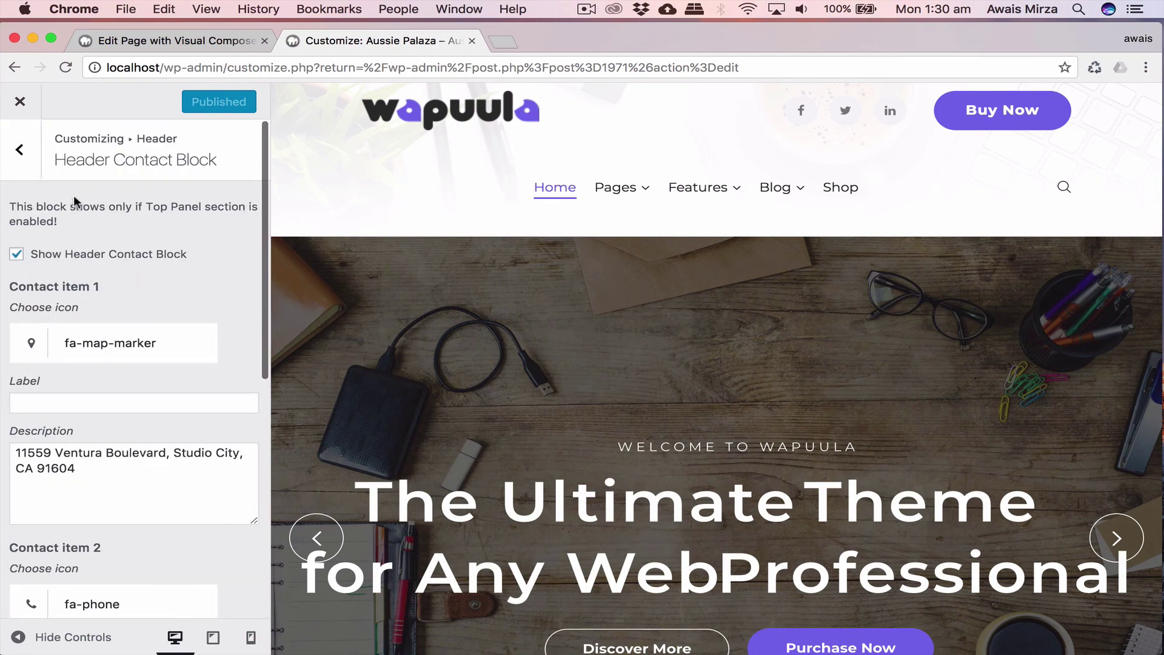
pyautogui.scroll(-5, 136, 322)
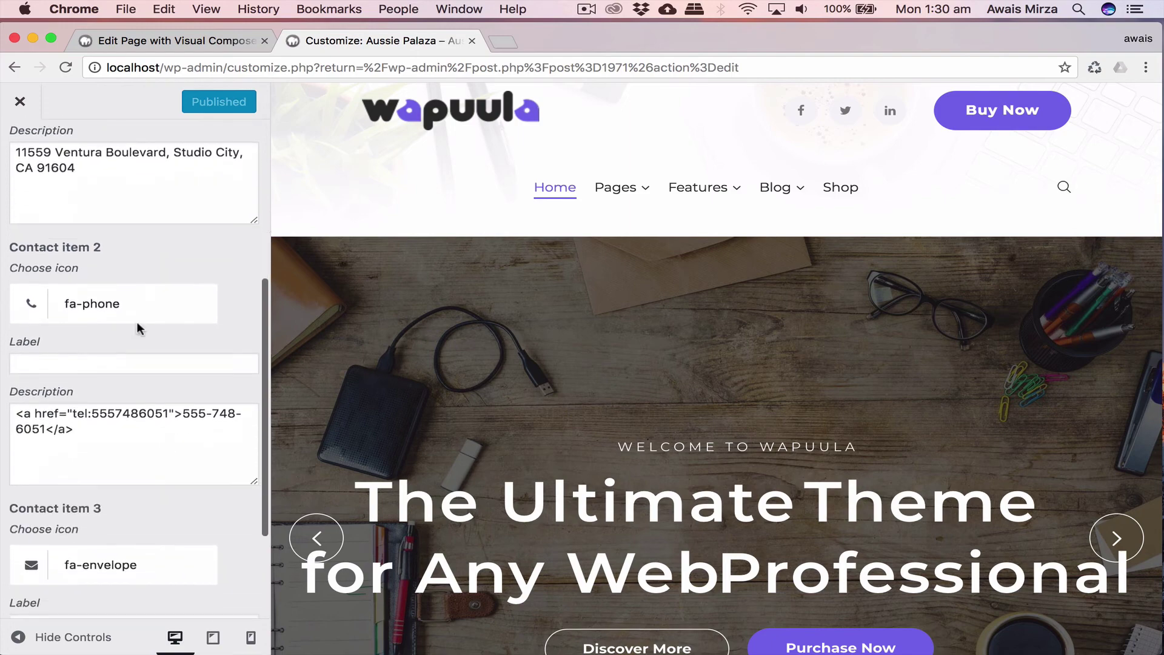
pyautogui.scroll(-3, 136, 321)
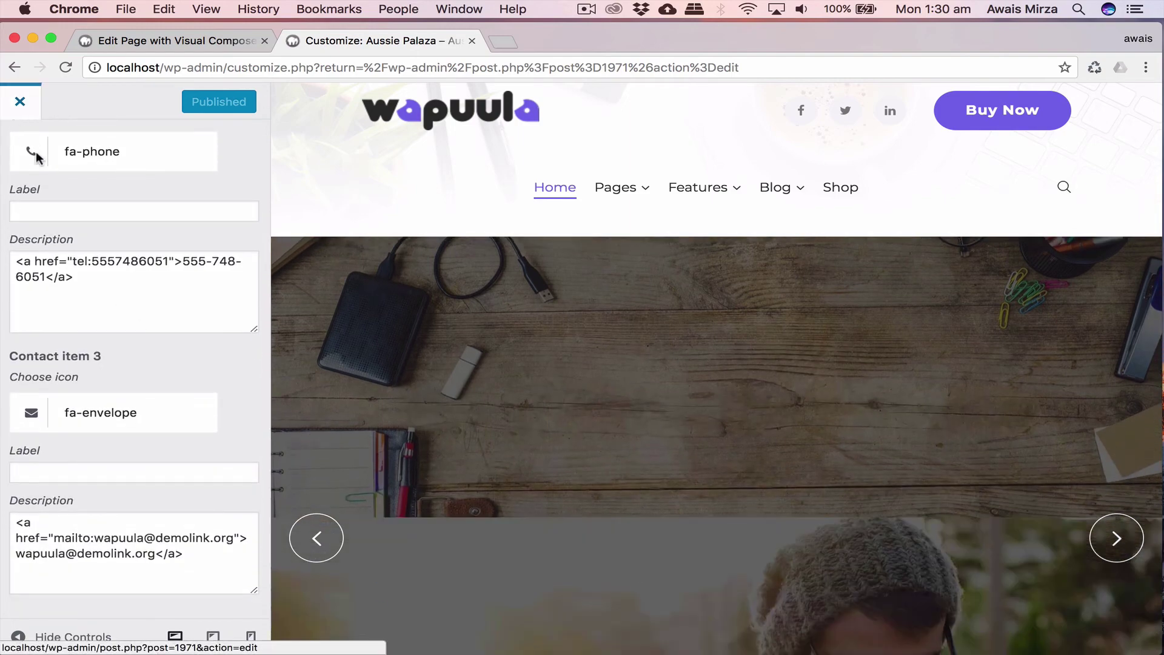
pyautogui.scroll(3, 85, 221)
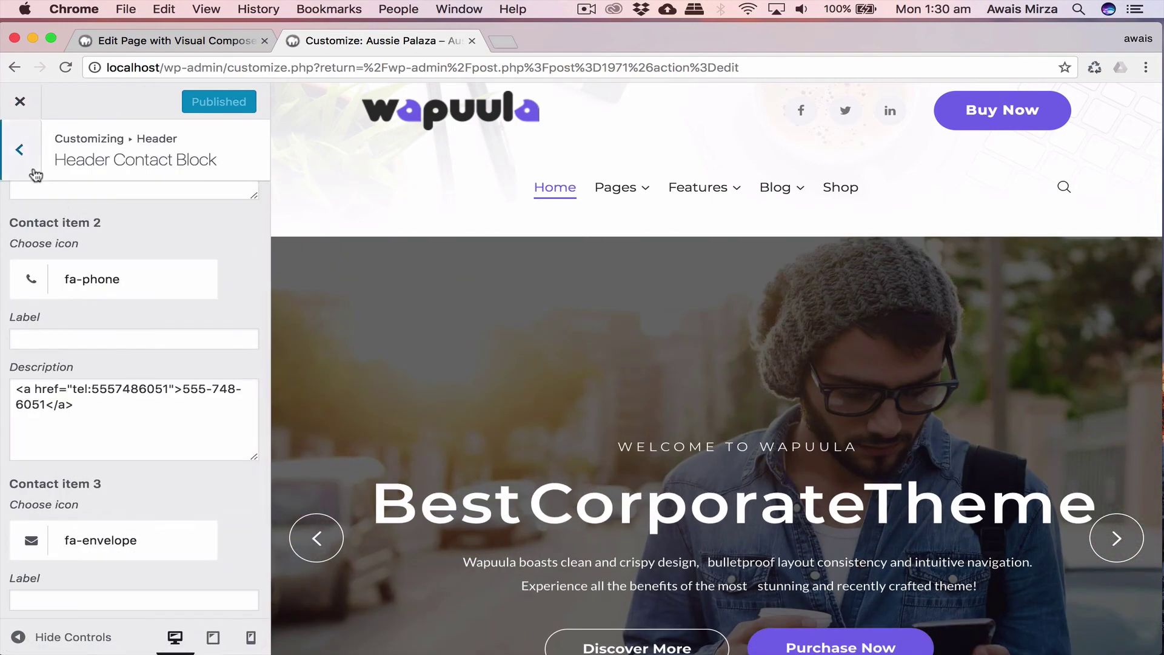
pyautogui.click(35, 175)
# Set the main menu's More Menu Button Type to Text and leave the Header settings.
pyautogui.click(127, 313)
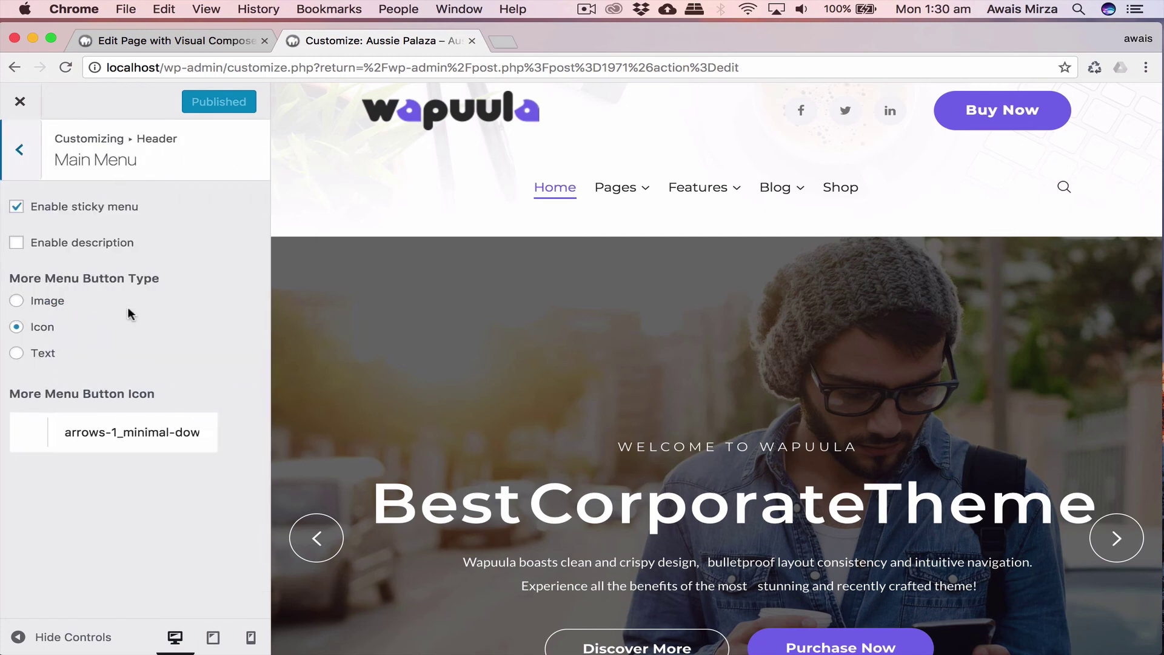
pyautogui.click(43, 353)
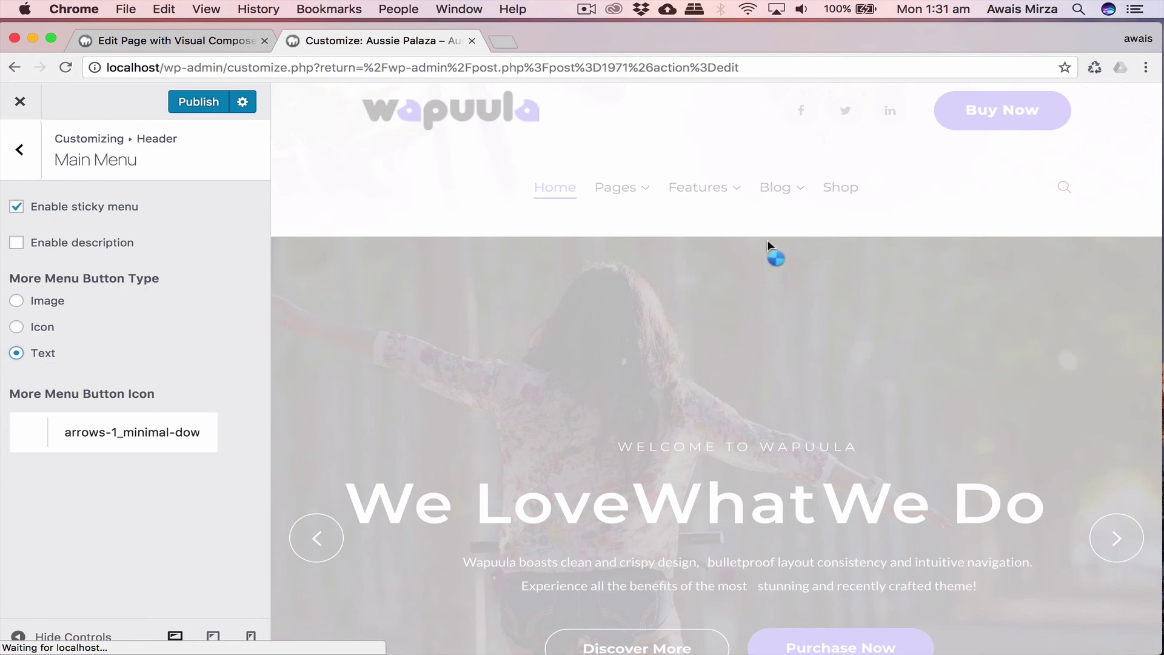
pyautogui.click(12, 162)
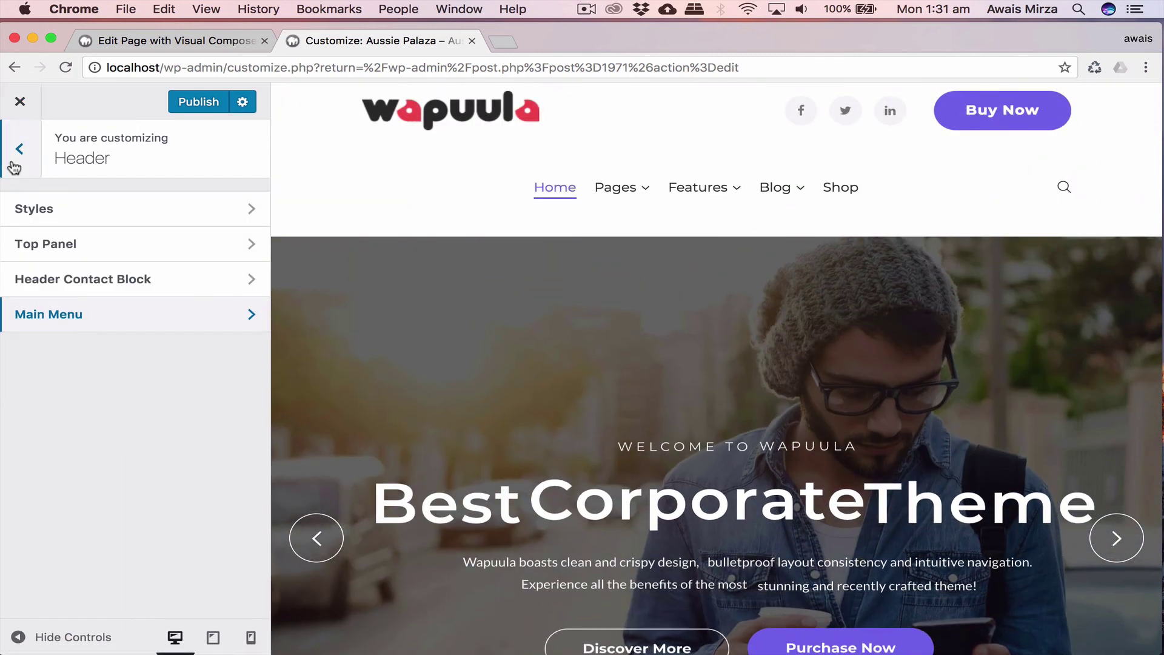
pyautogui.click(13, 165)
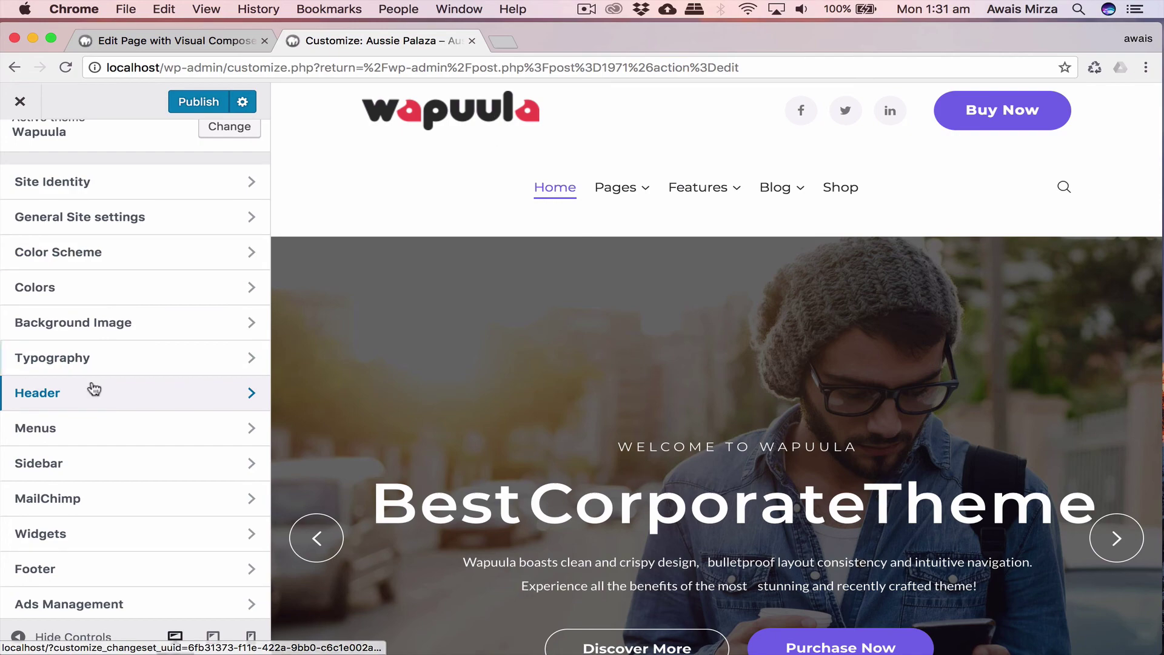
# Open the Top Menu in the Menus settings to view its items and menu locations.
pyautogui.scroll(-3, 88, 394)
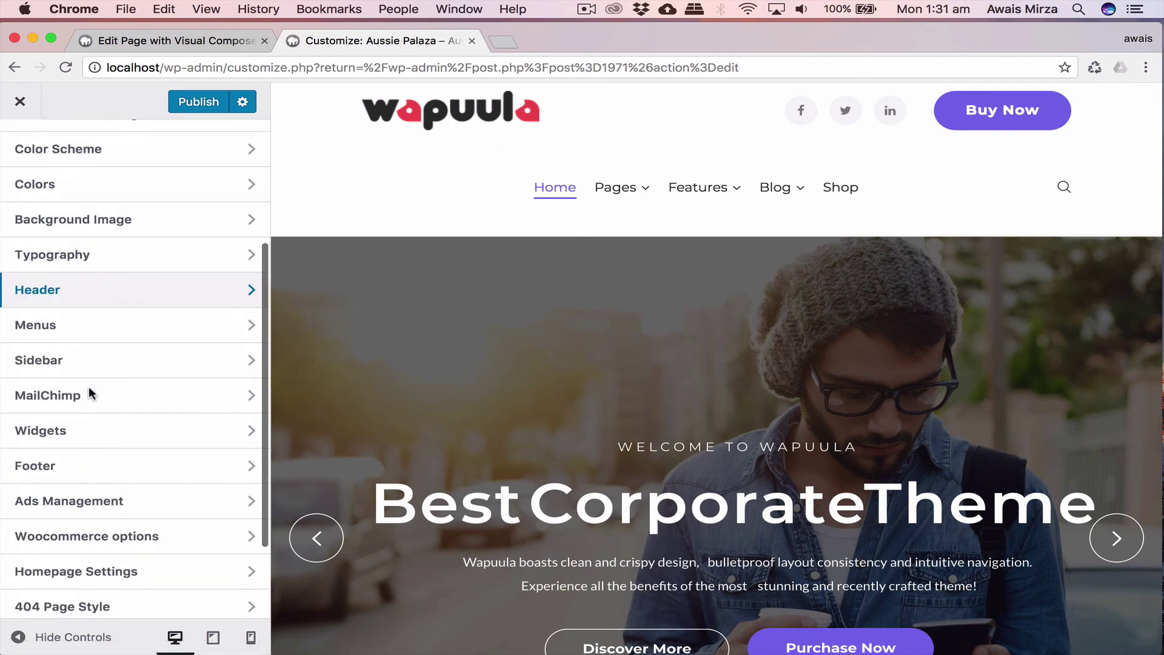
pyautogui.click(110, 327)
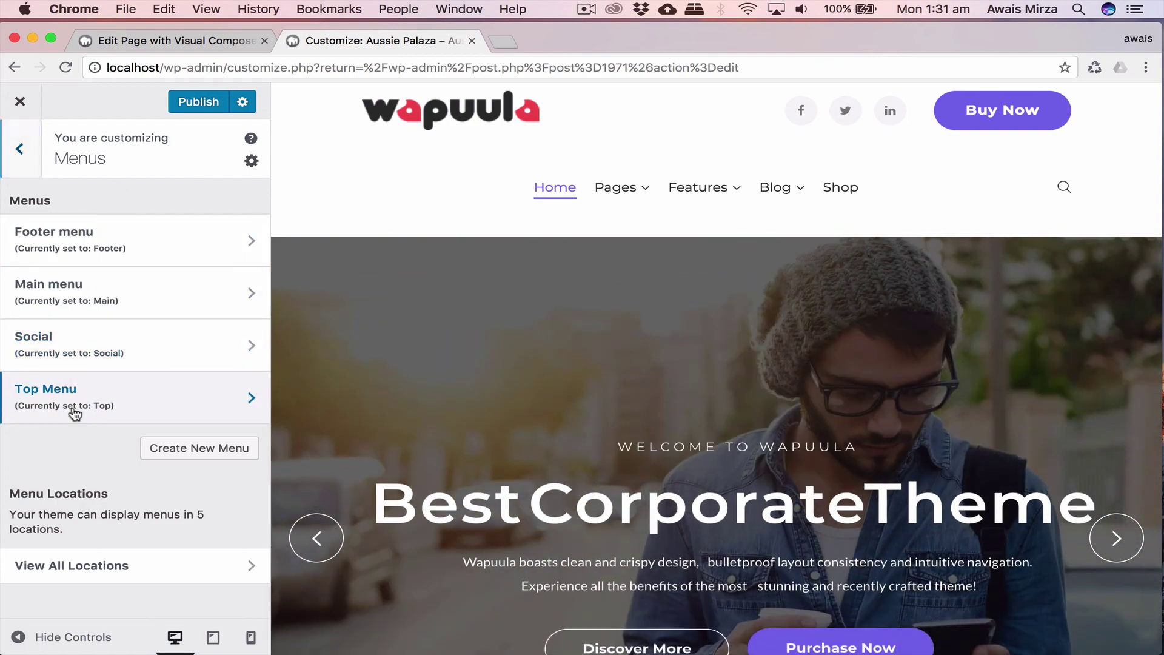
pyautogui.click(75, 414)
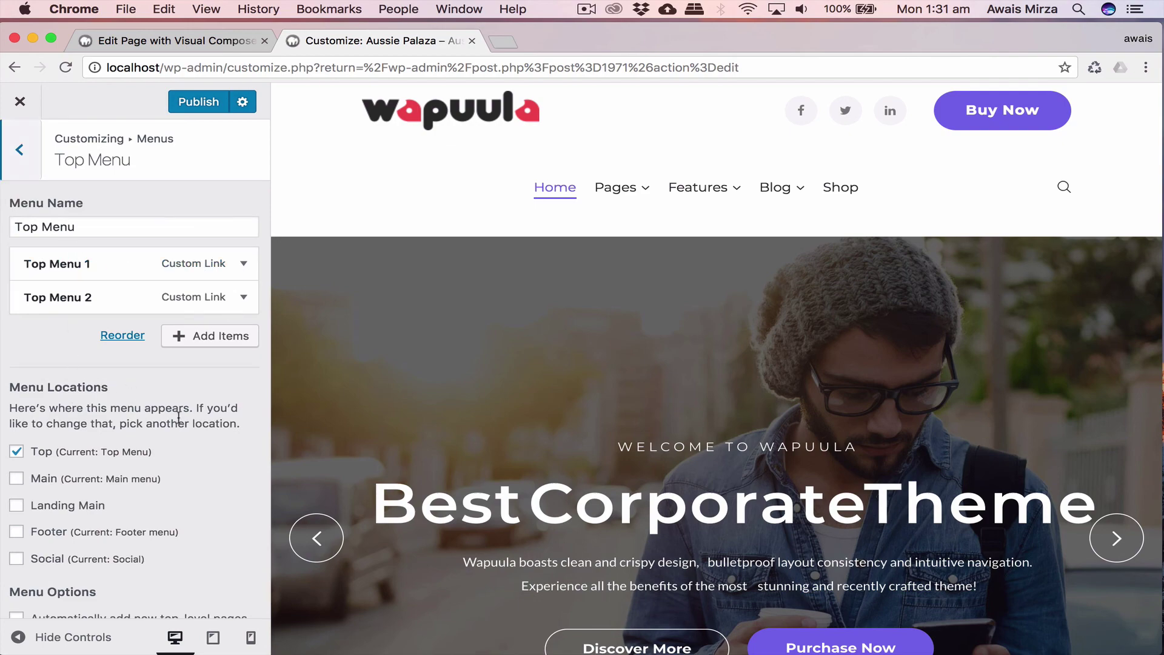
# Assign the Top Menu to the Main menu location as well as Top.
pyautogui.scroll(-3, 182, 424)
pyautogui.click(86, 416)
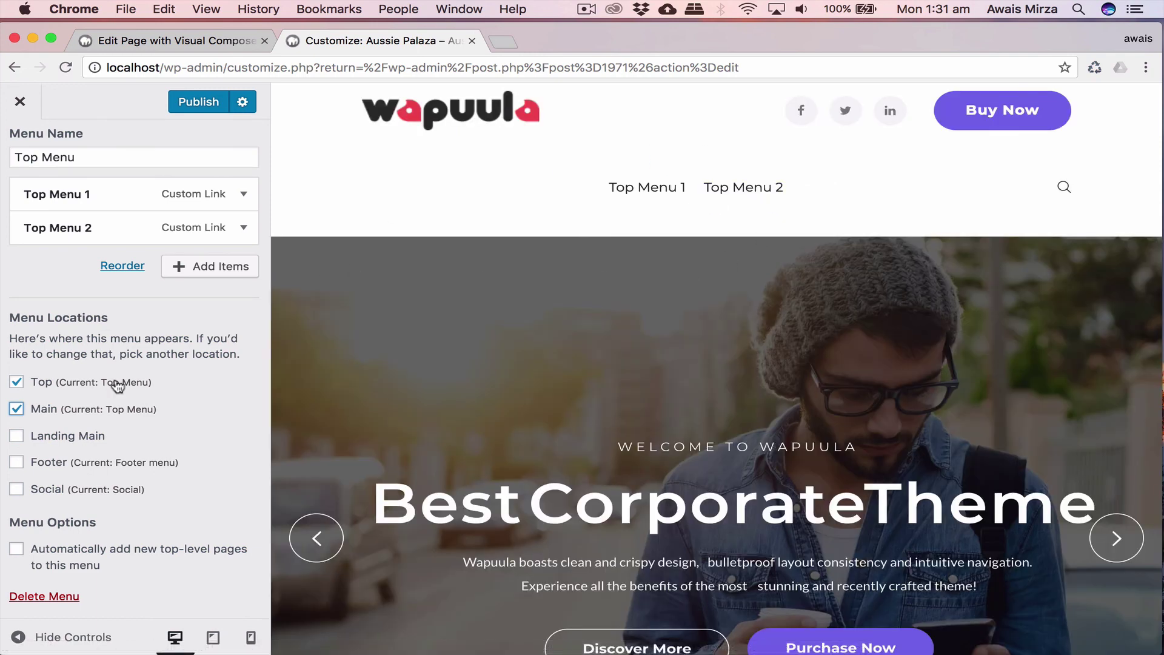
pyautogui.scroll(-1, 117, 385)
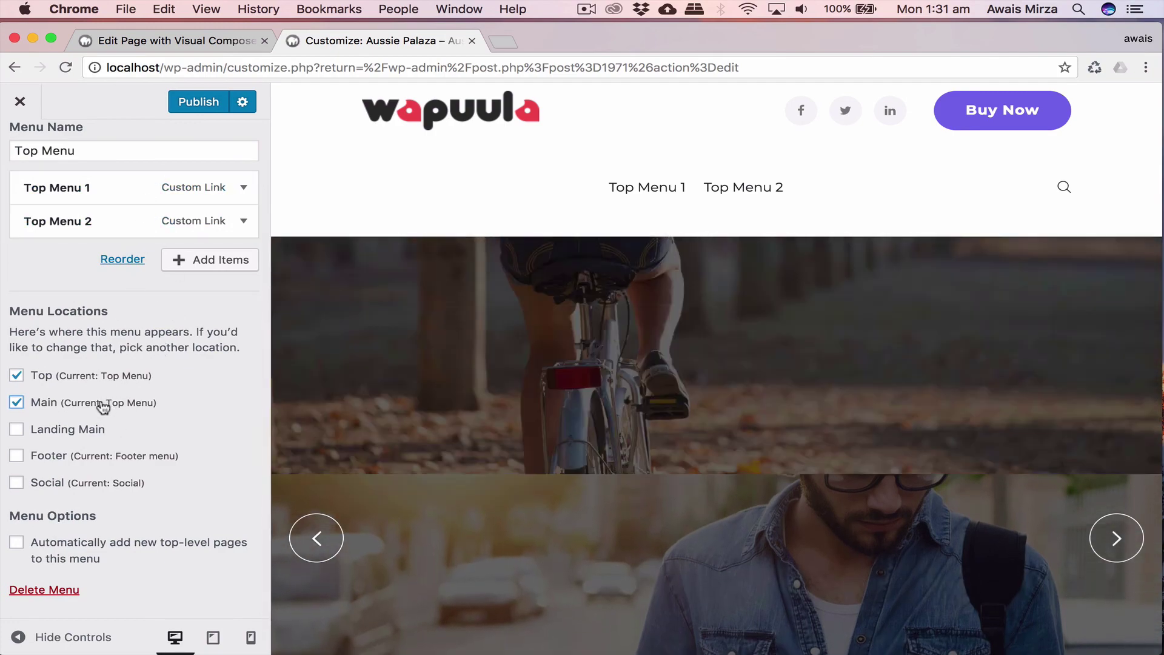
# Remove the Top Menu from the Main location and leave the Menus settings.
pyautogui.click(100, 401)
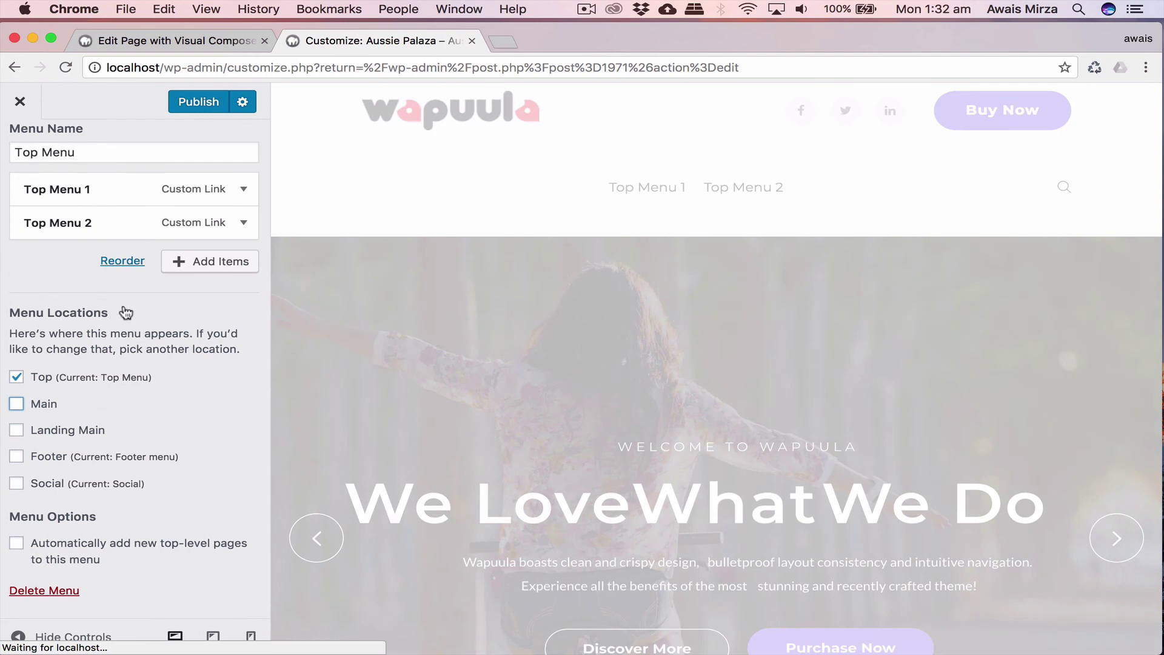
pyautogui.scroll(3, 122, 309)
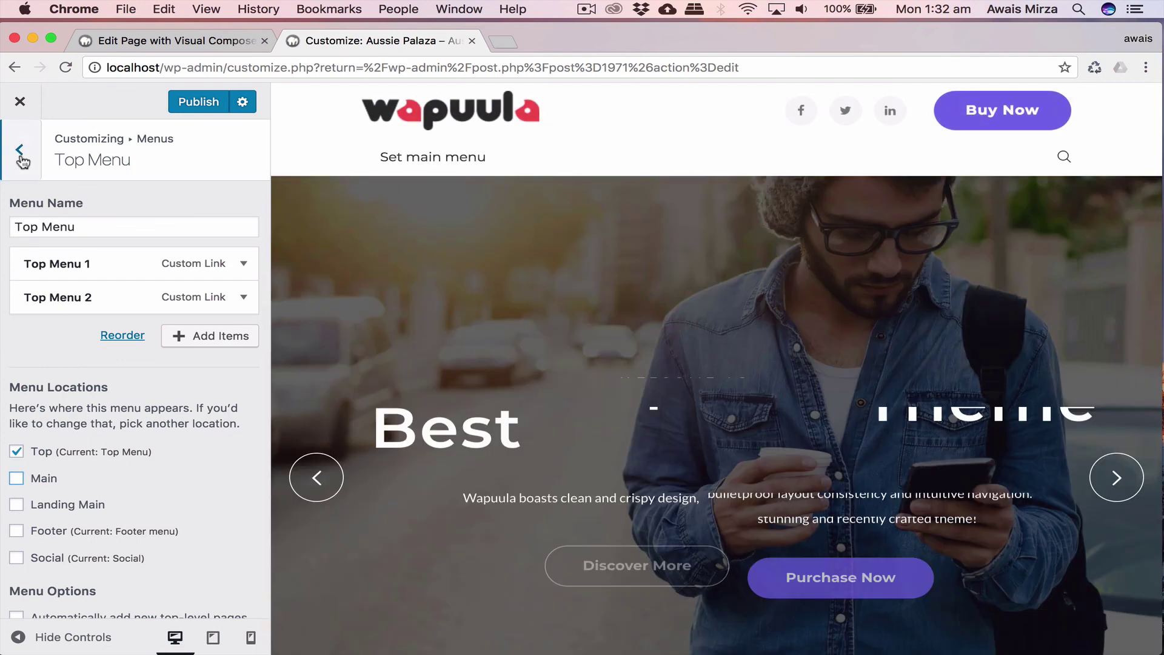
pyautogui.click(22, 160)
pyautogui.click(30, 149)
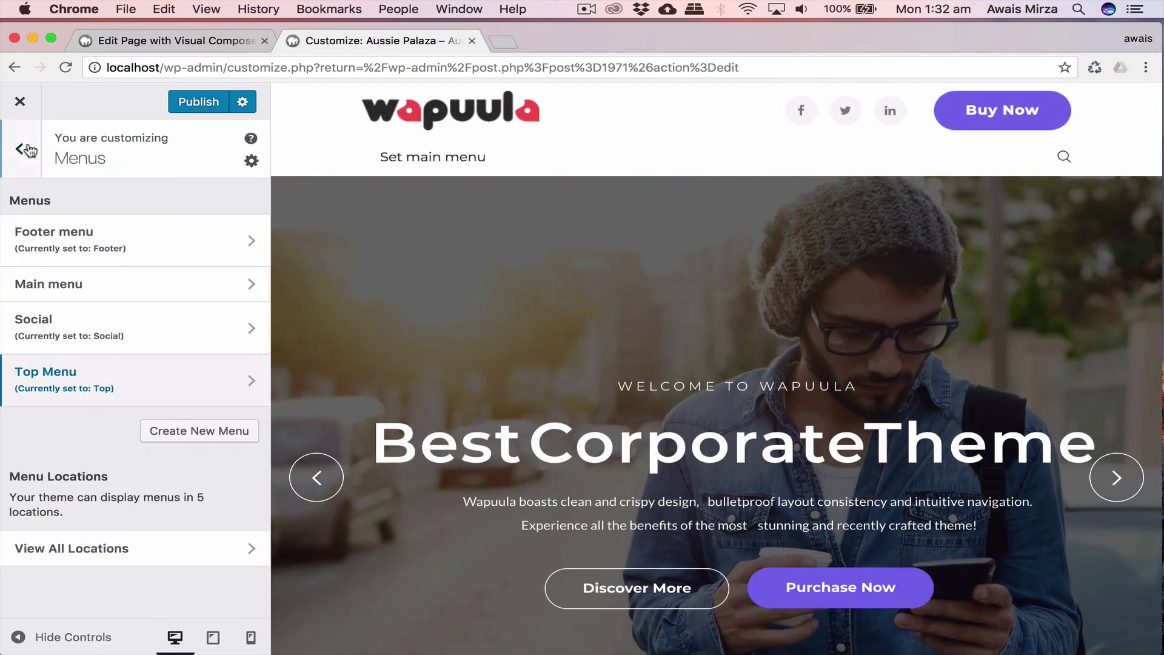
# Set the general Sidebar Position to Sidebar on left side and check the homepage preview.
pyautogui.scroll(-2, 146, 294)
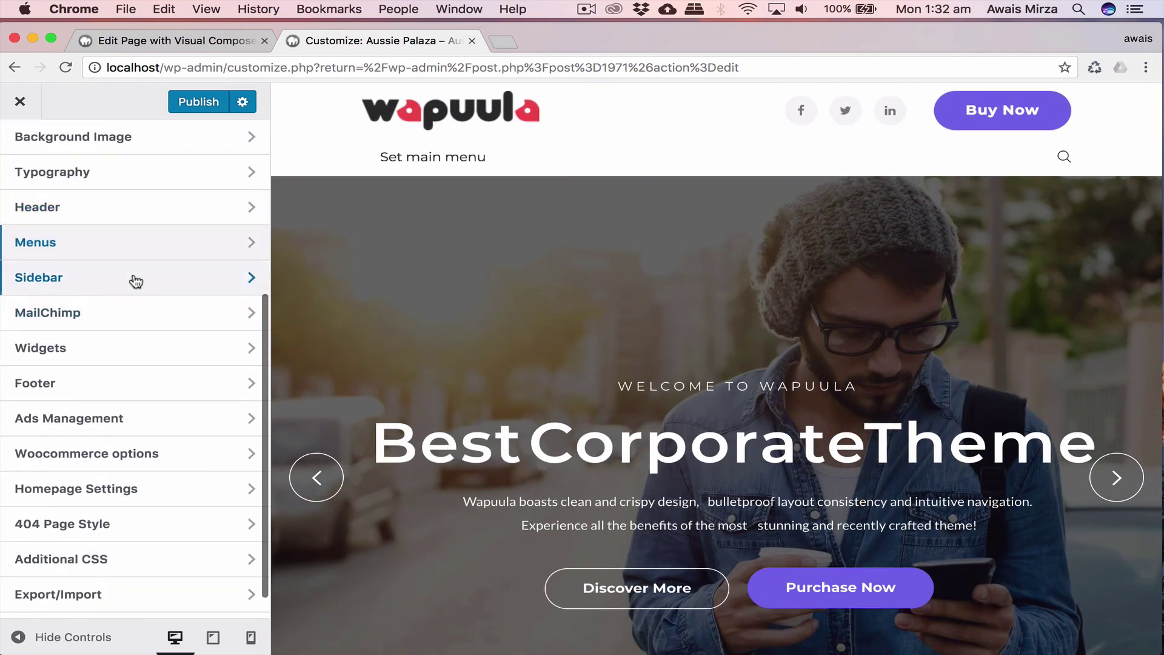
pyautogui.click(134, 278)
pyautogui.click(127, 235)
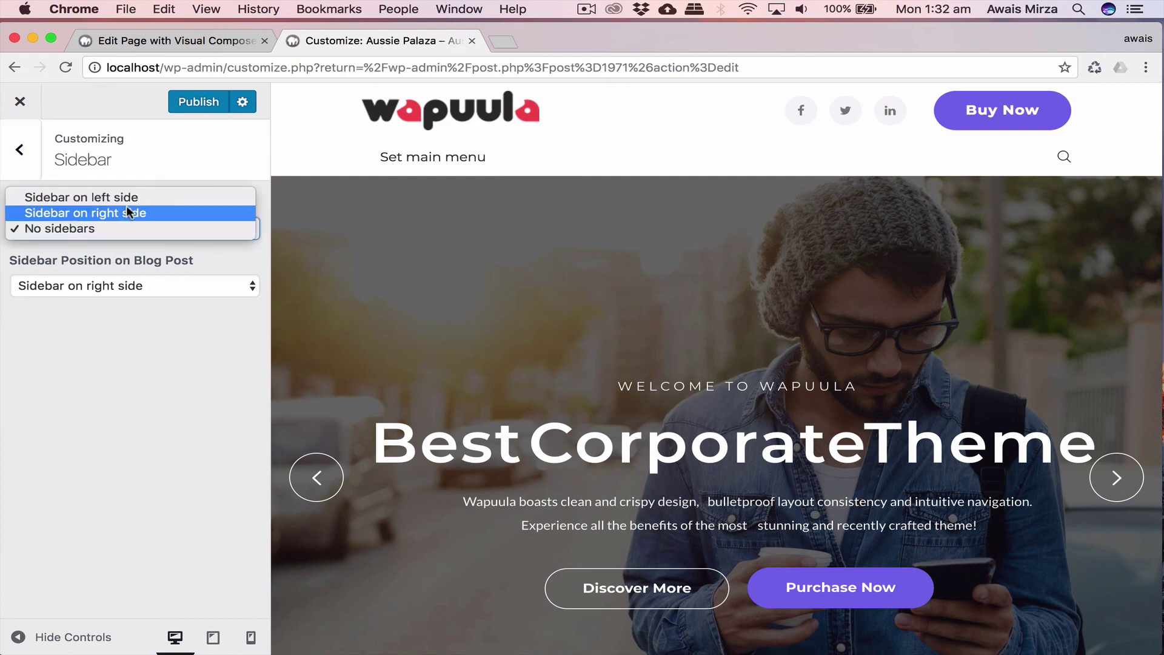
pyautogui.click(136, 200)
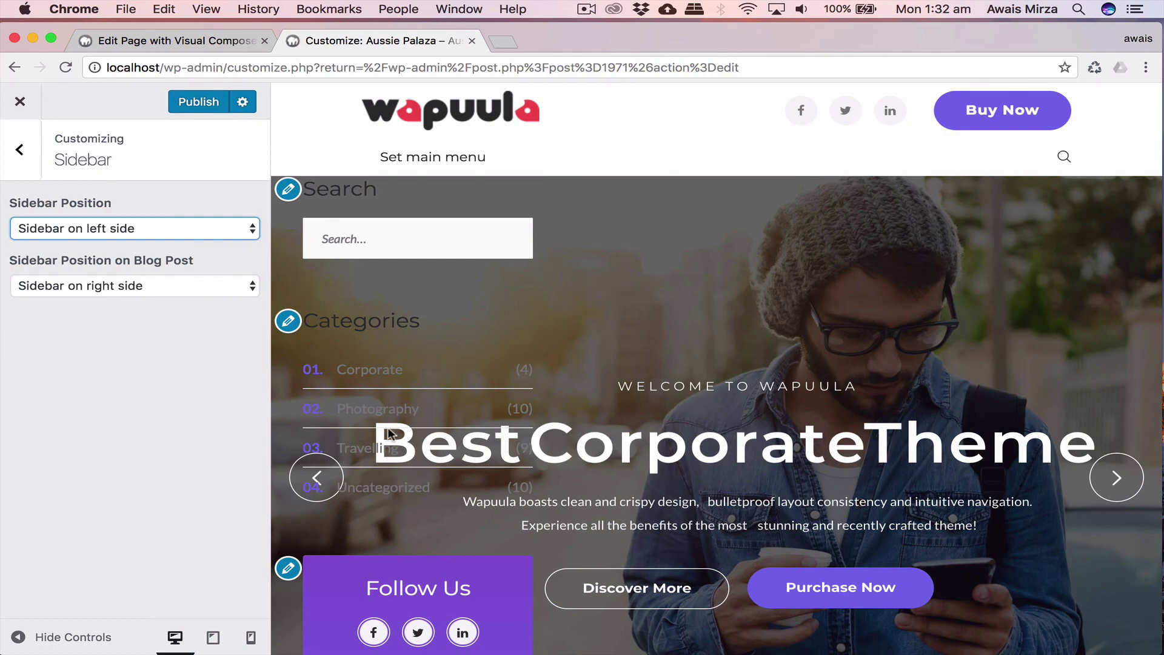
pyautogui.scroll(-5, 509, 537)
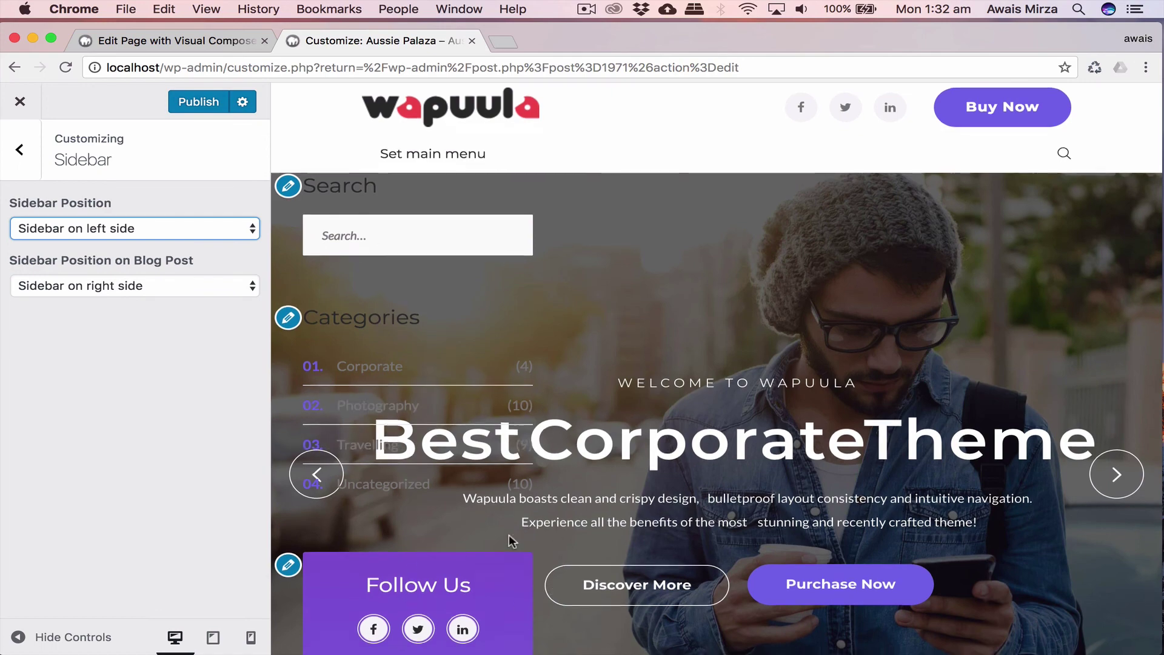
pyautogui.scroll(3, 512, 538)
pyautogui.scroll(3, 555, 317)
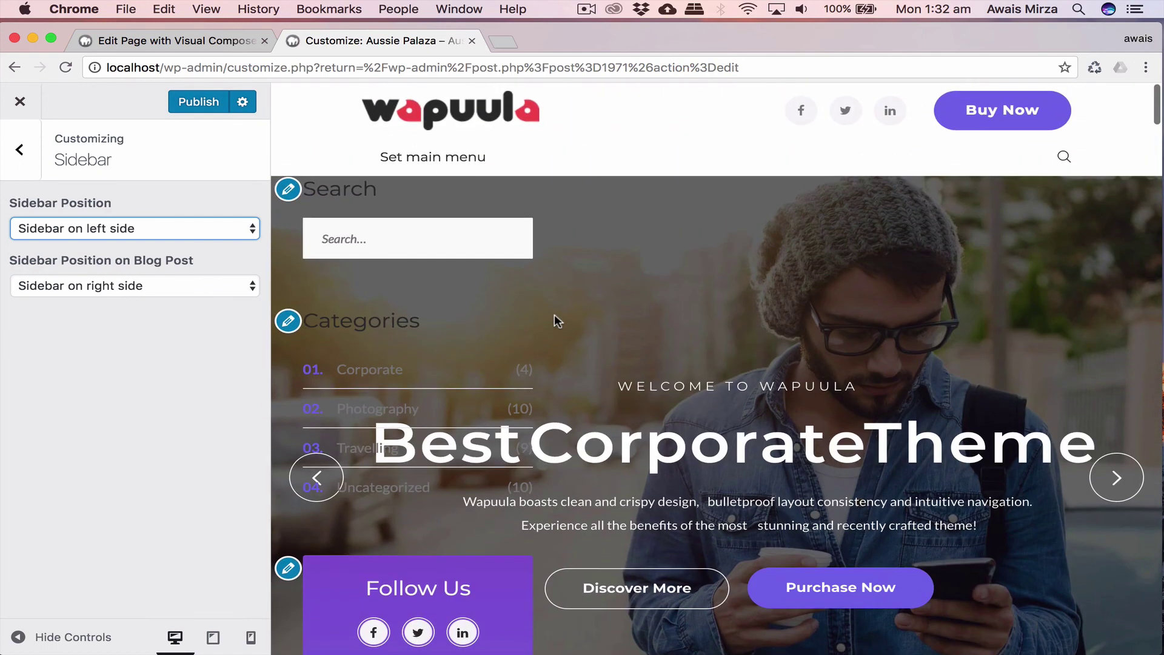
# Set the general Sidebar Position back to No sidebars and leave the Sidebar settings.
pyautogui.click(154, 228)
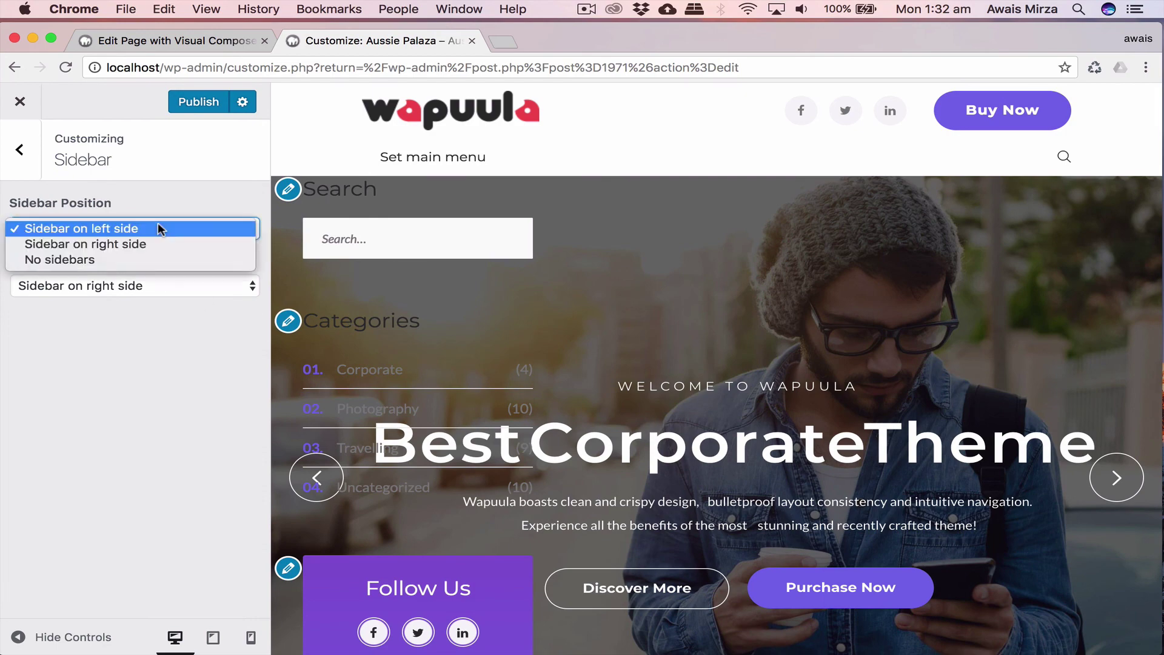
pyautogui.click(111, 257)
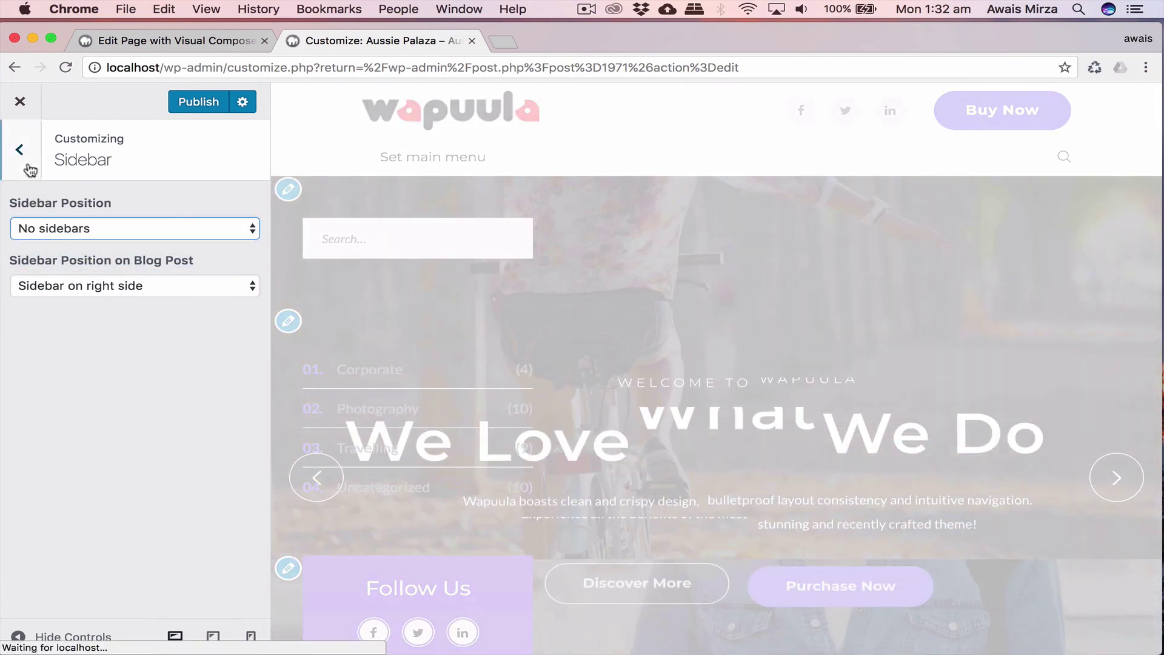
pyautogui.click(23, 151)
# Look over the badge background colors in the Woocommerce options and return to the main list of sections.
pyautogui.scroll(-1, 198, 379)
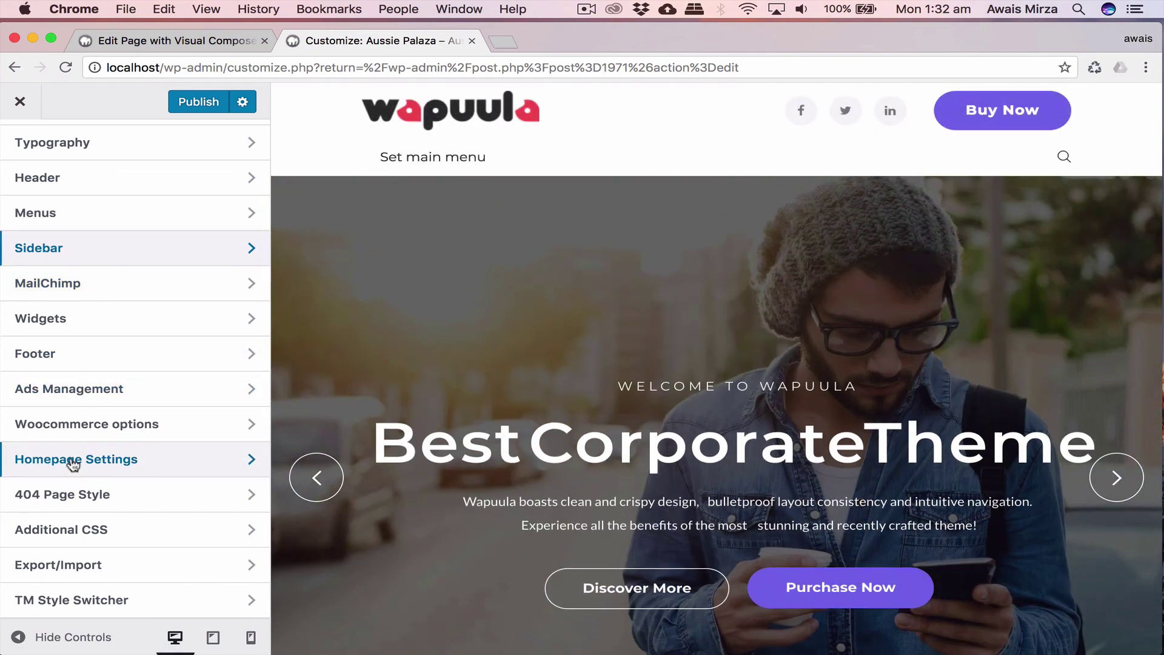
pyautogui.click(117, 426)
pyautogui.click(152, 208)
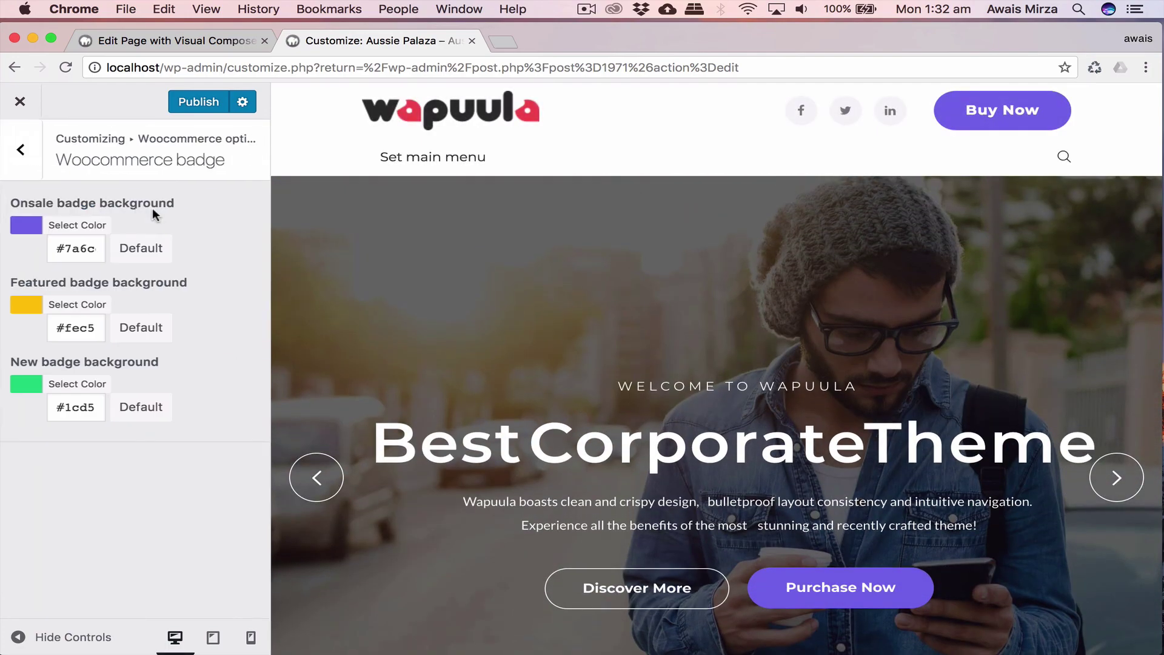
pyautogui.click(33, 146)
pyautogui.click(32, 146)
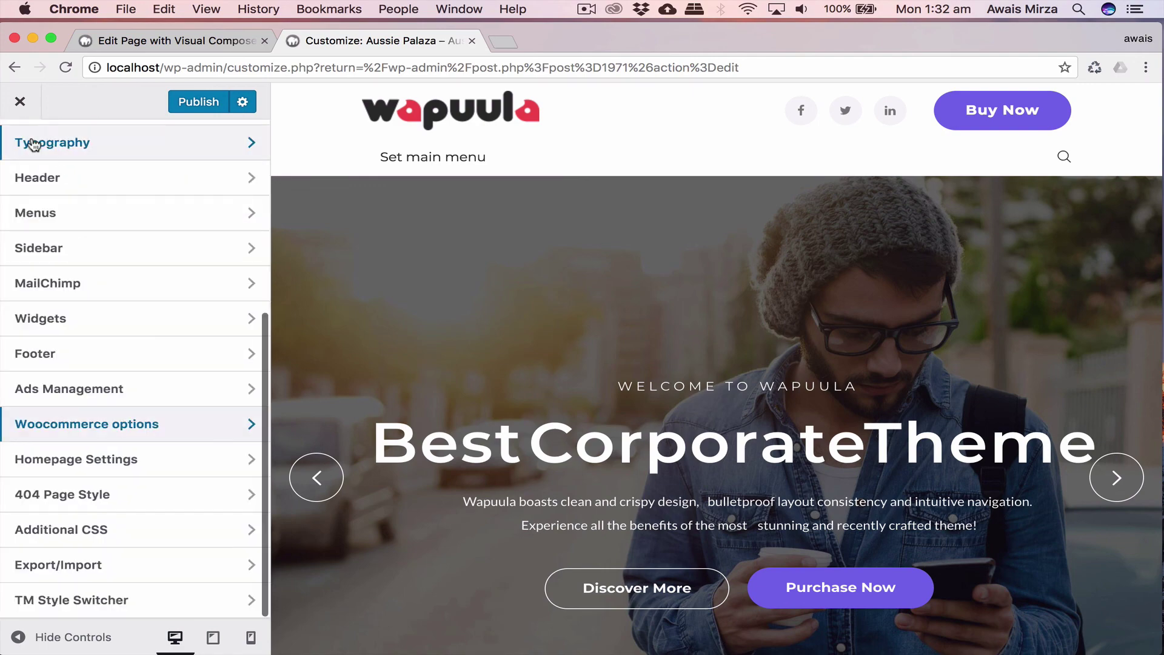
# Publish the theme changes and close the Customizer.
pyautogui.click(165, 123)
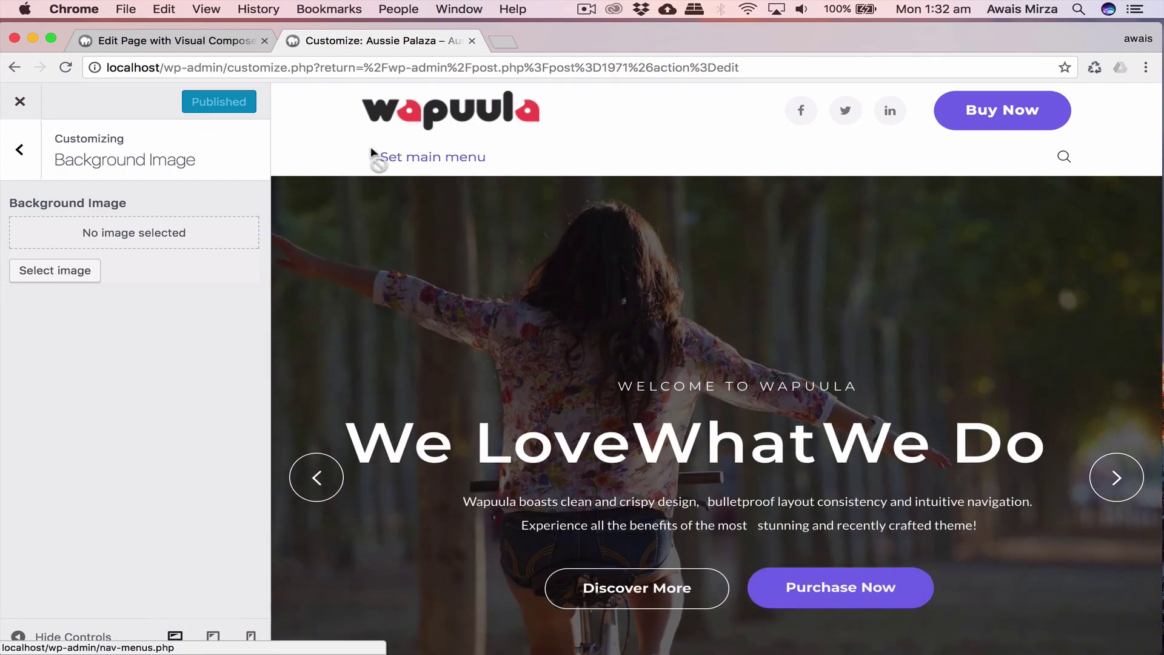
pyautogui.click(27, 110)
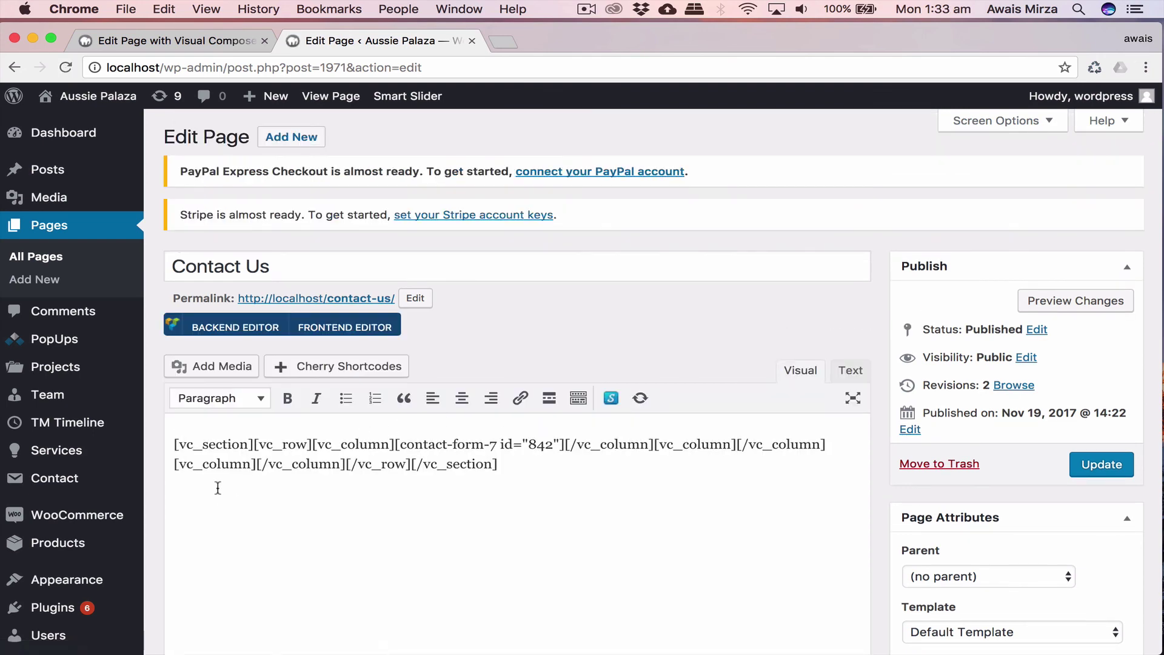
# Look through the admin menu entries from Settings and Plugin Wizard down to VC Addons, and return to the start of the page.
pyautogui.scroll(-5, 73, 478)
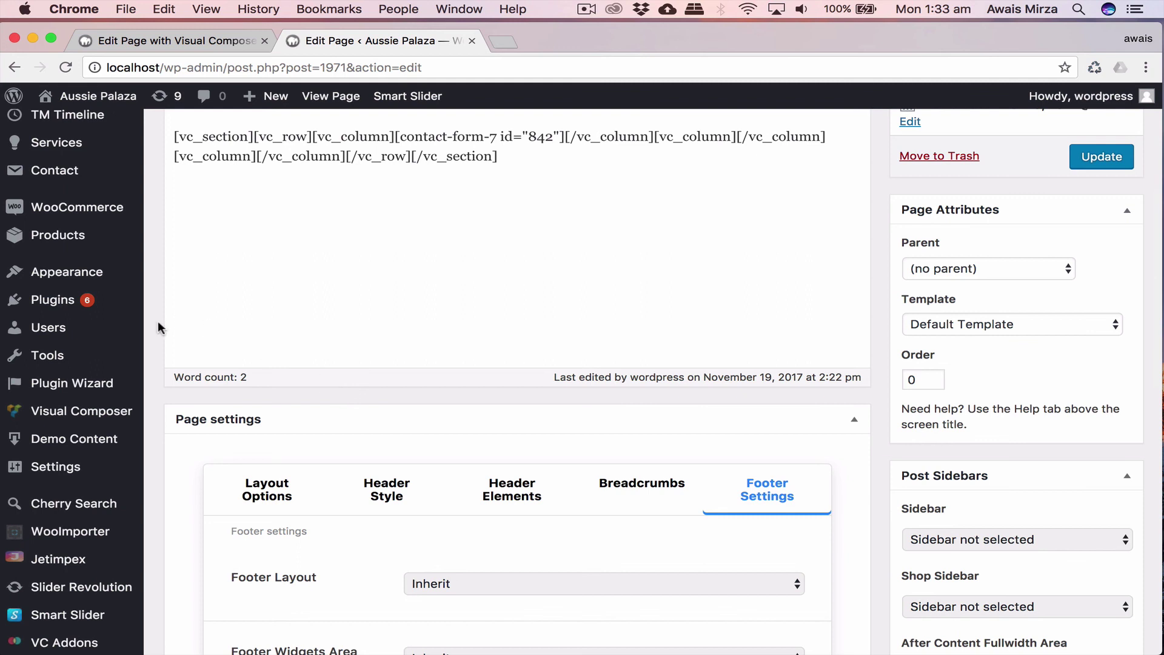
pyautogui.moveTo(96, 473)
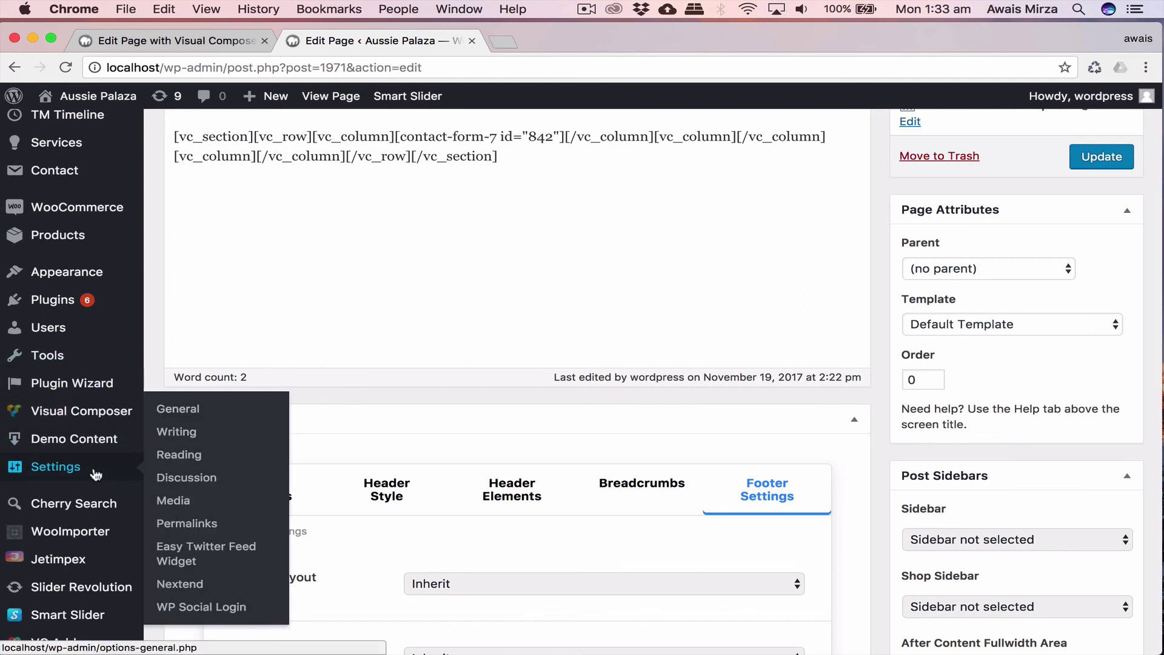
pyautogui.click(475, 302)
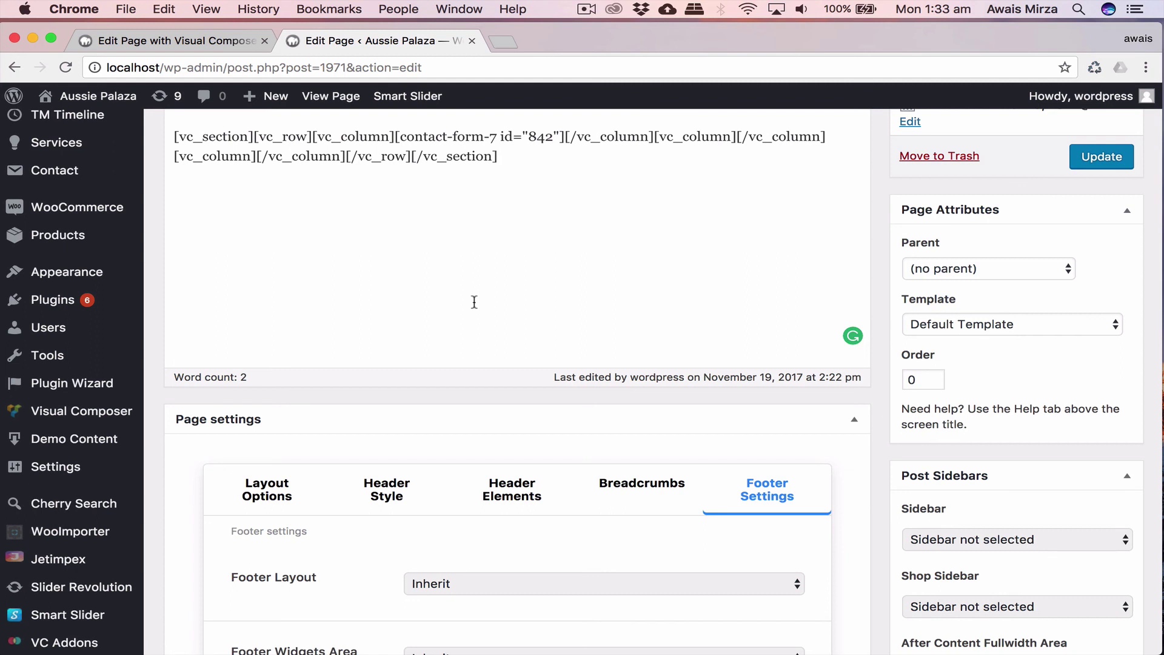
pyautogui.moveTo(84, 301)
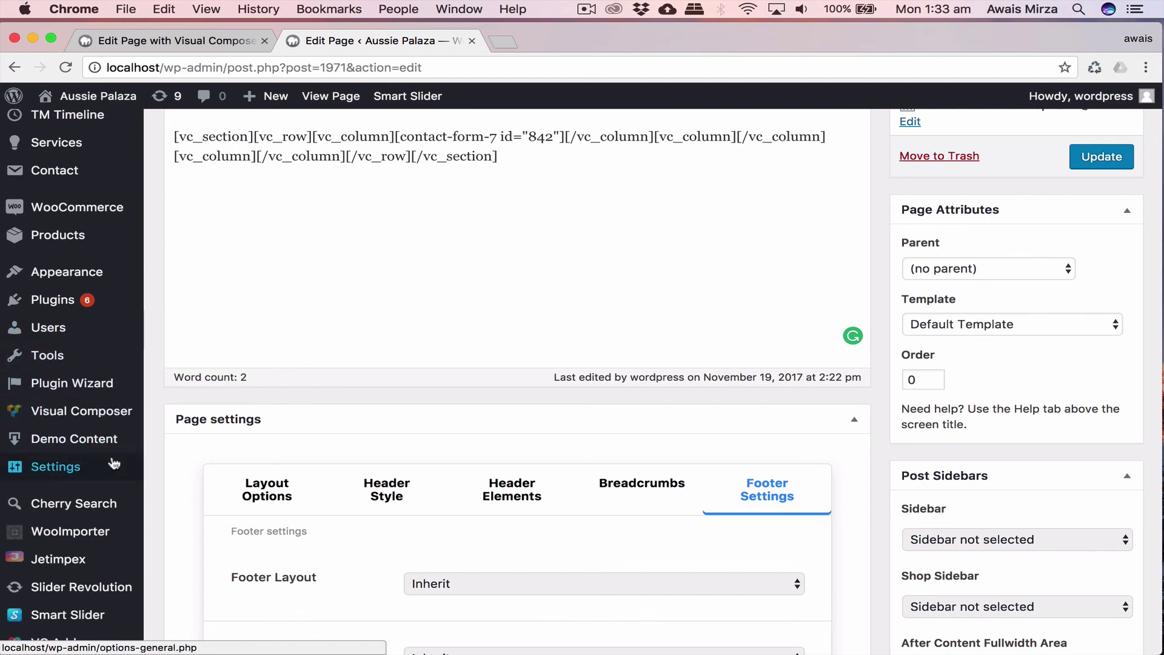
pyautogui.moveTo(114, 464)
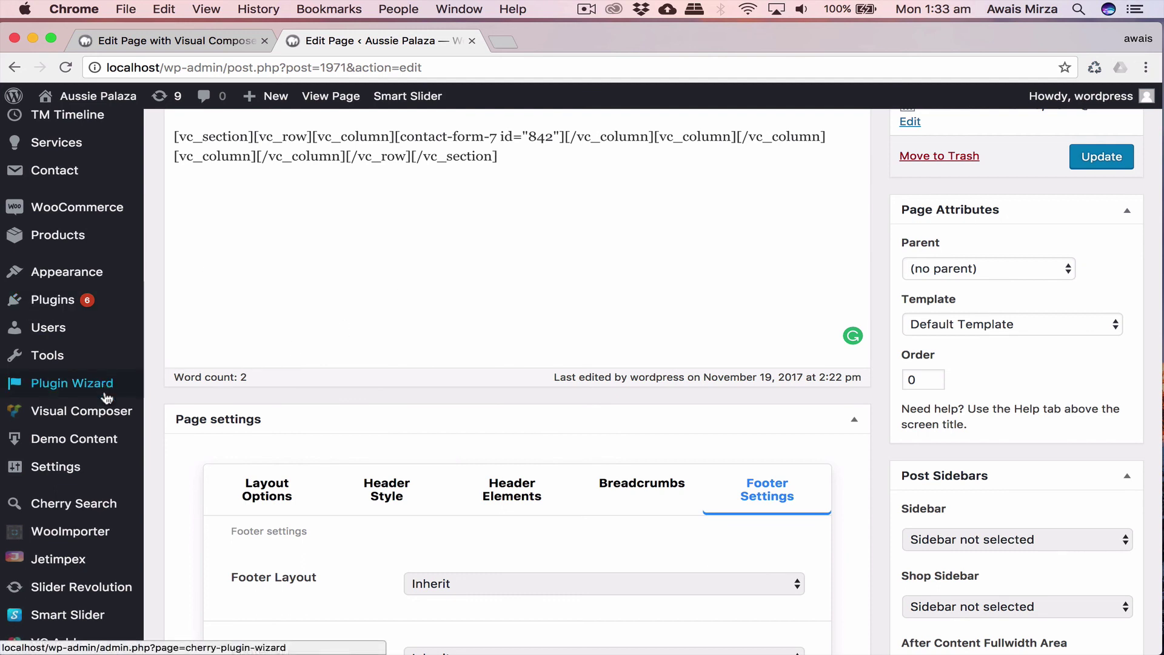
pyautogui.moveTo(91, 417)
pyautogui.scroll(-1, 91, 420)
pyautogui.scroll(-1, 91, 419)
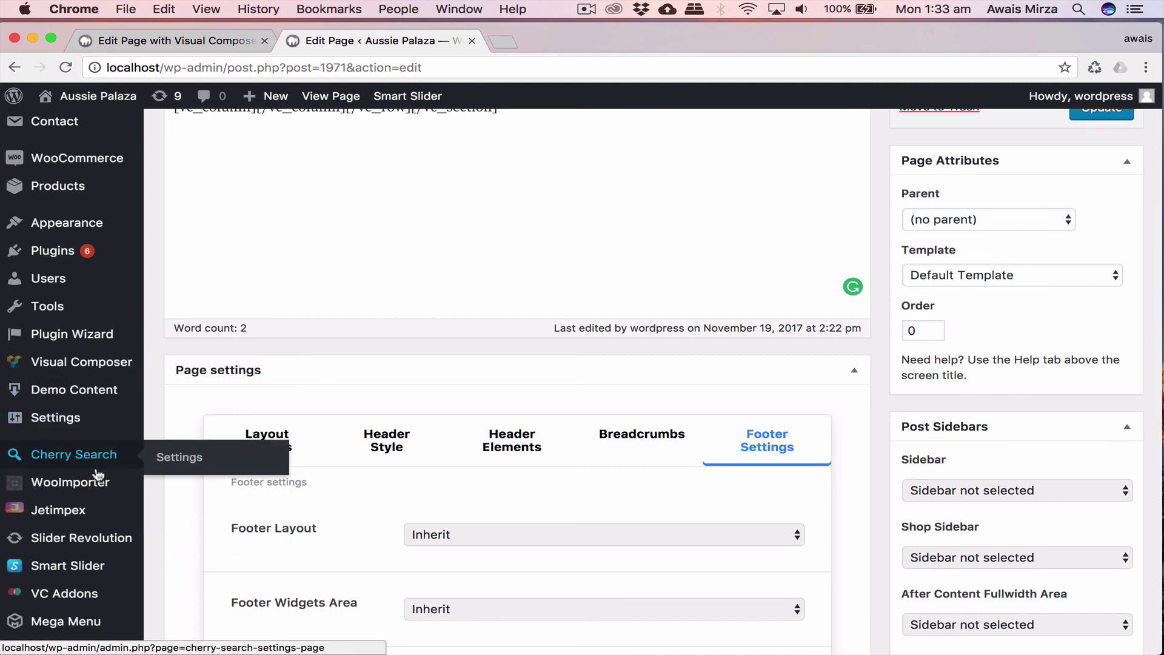
pyautogui.scroll(-1, 81, 537)
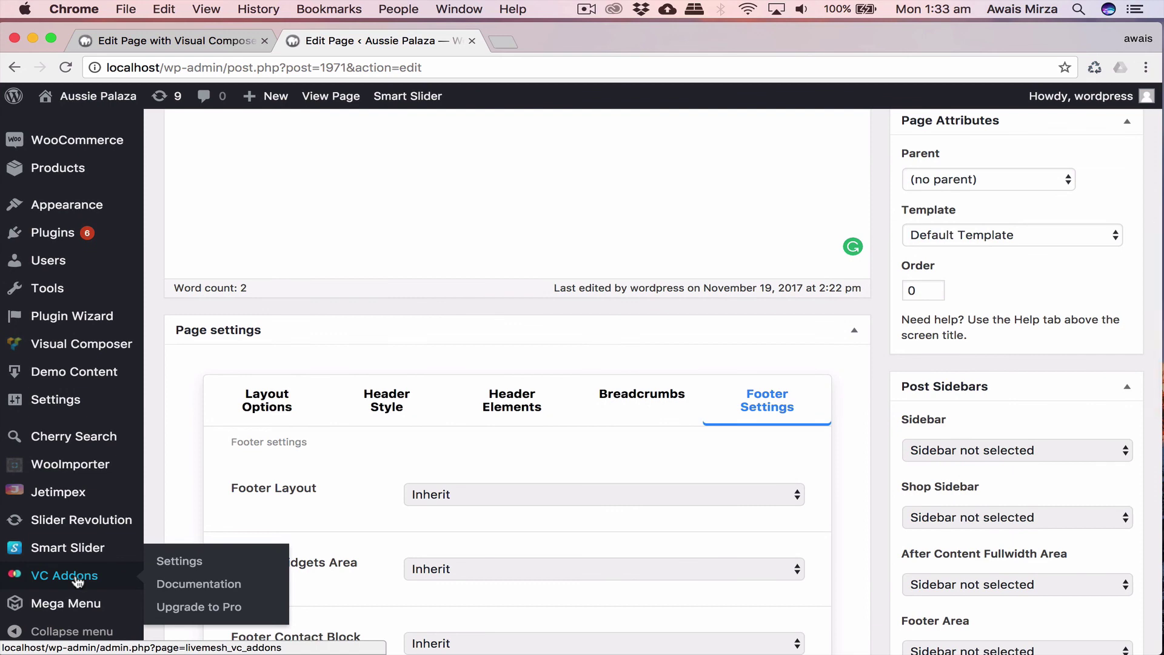
pyautogui.scroll(10, 74, 549)
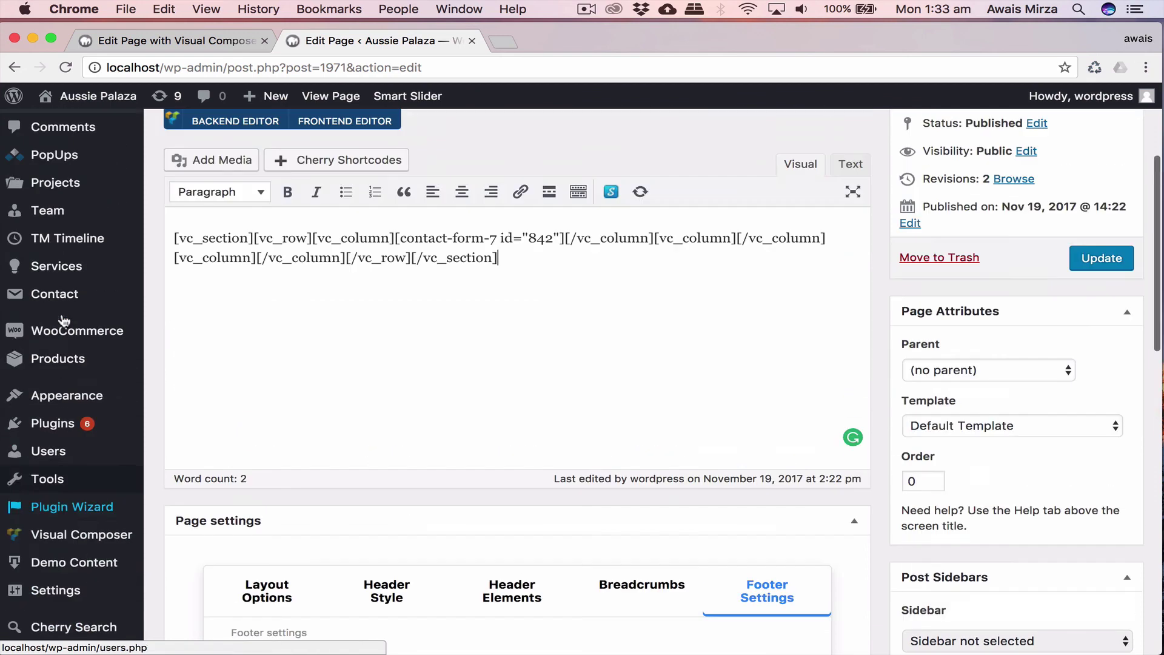
pyautogui.moveTo(132, 344)
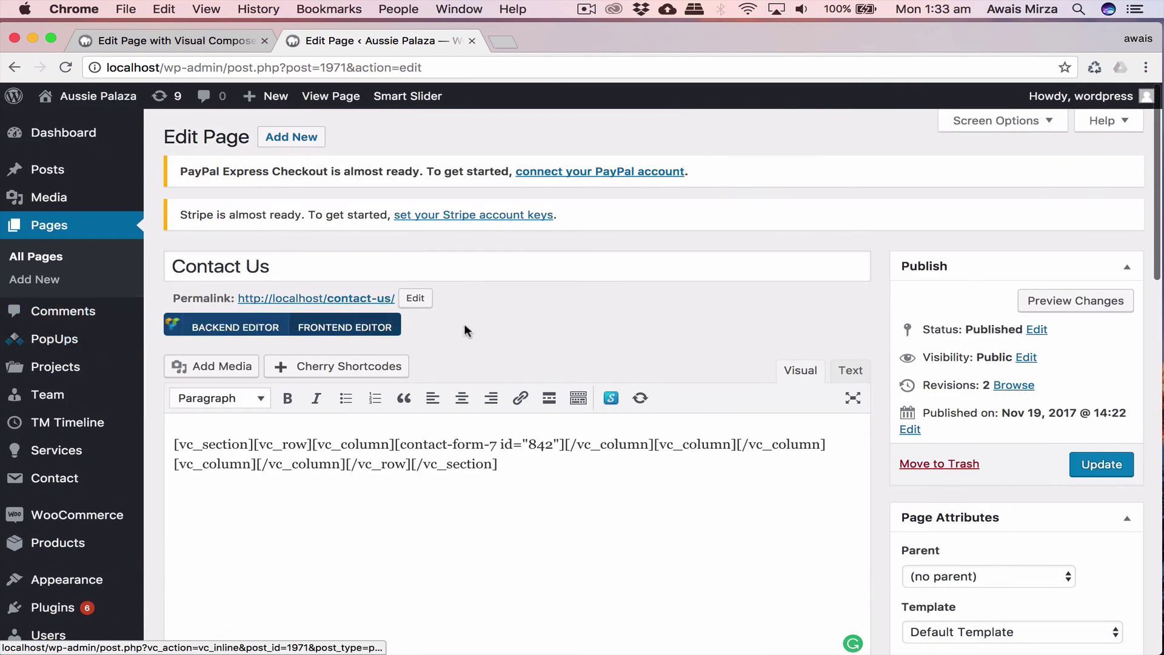